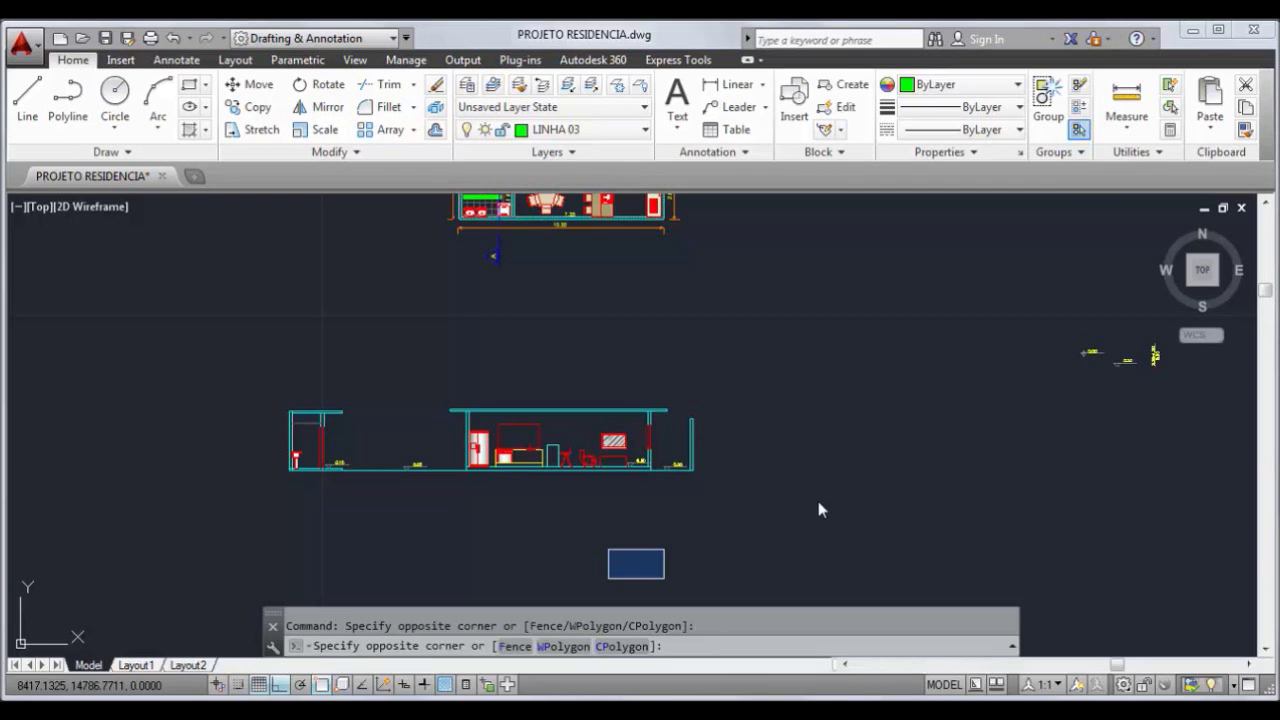
Pan and zoom across the sections and the floor plan to look around the drawing
left_click(818, 500)
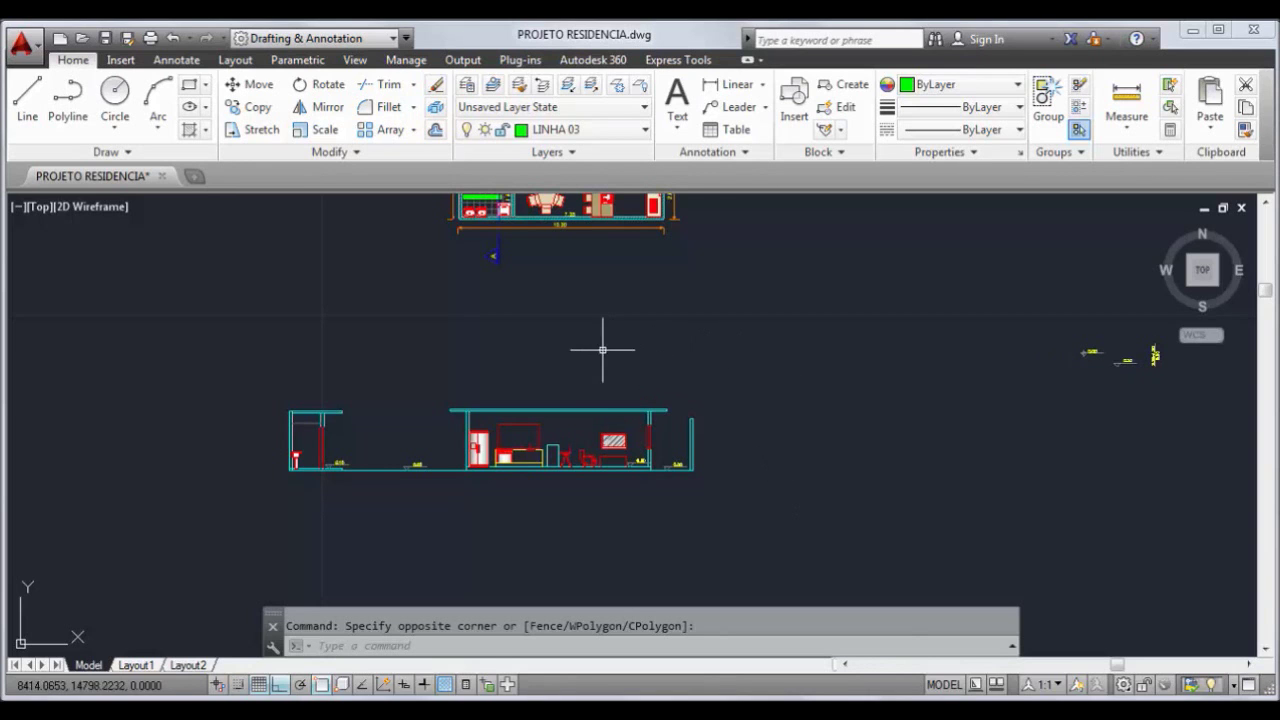
mouse_move(553, 359)
middle_mouse_down()
mouse_move(638, 295)
mouse_move(572, 434)
mouse_move(571, 286)
middle_mouse_up()
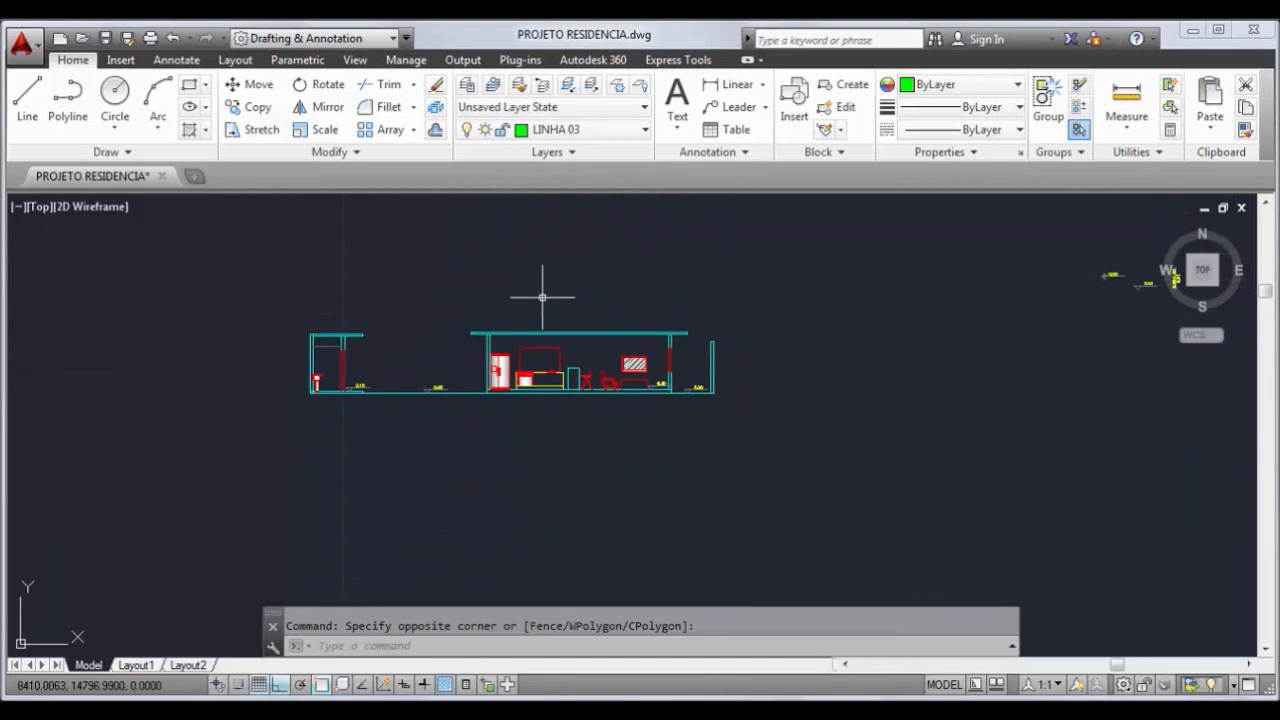
scroll(393, 377, "up", 5)
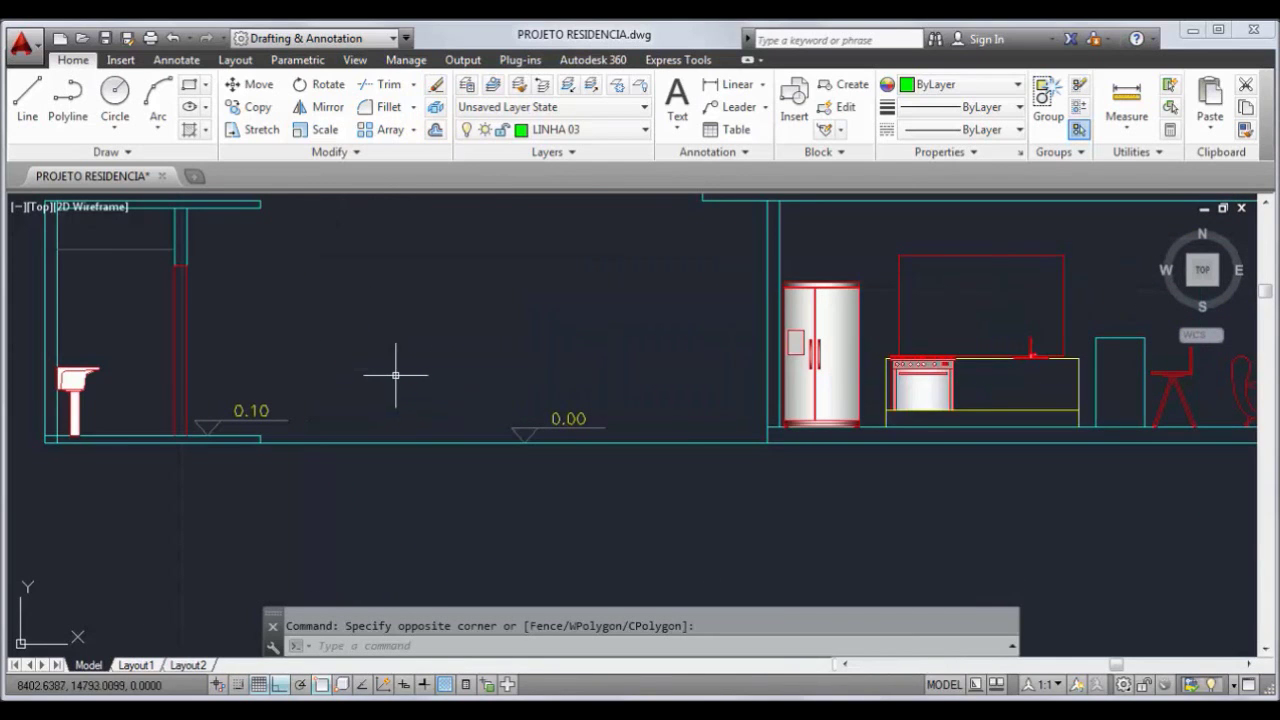
scroll(630, 492, "down", 2)
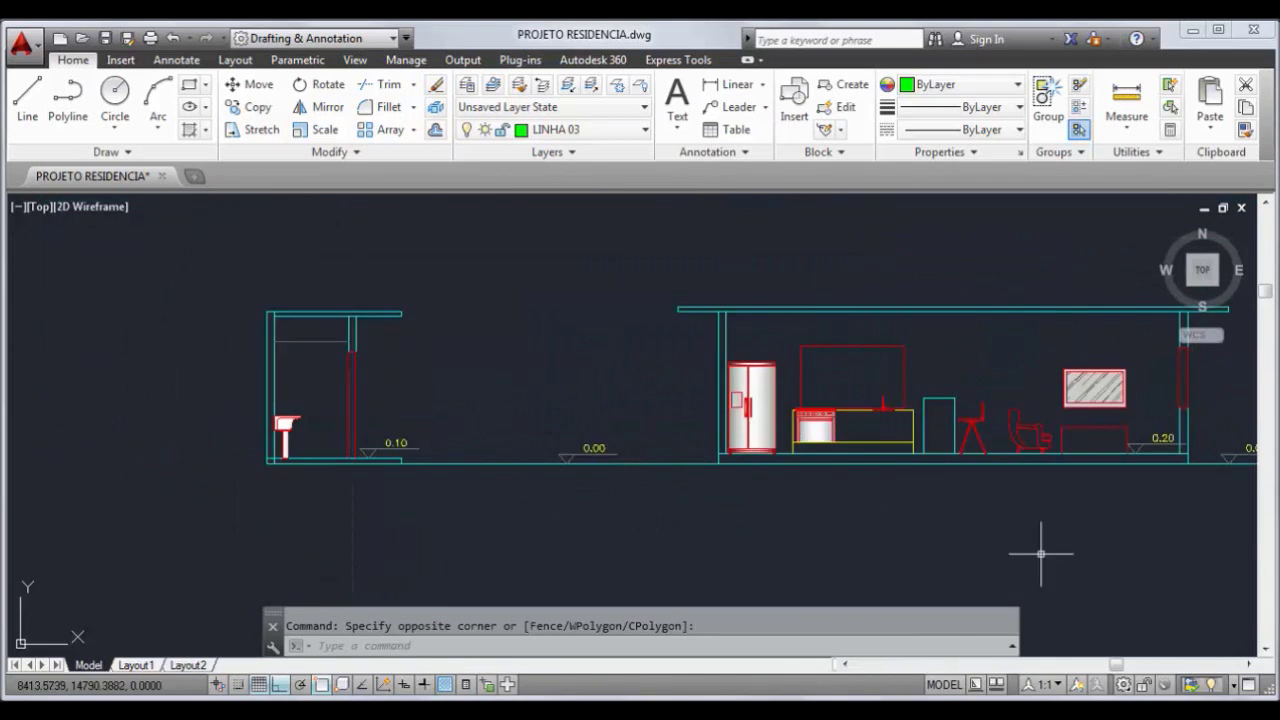
middle_click_drag(1040, 553, 726, 546)
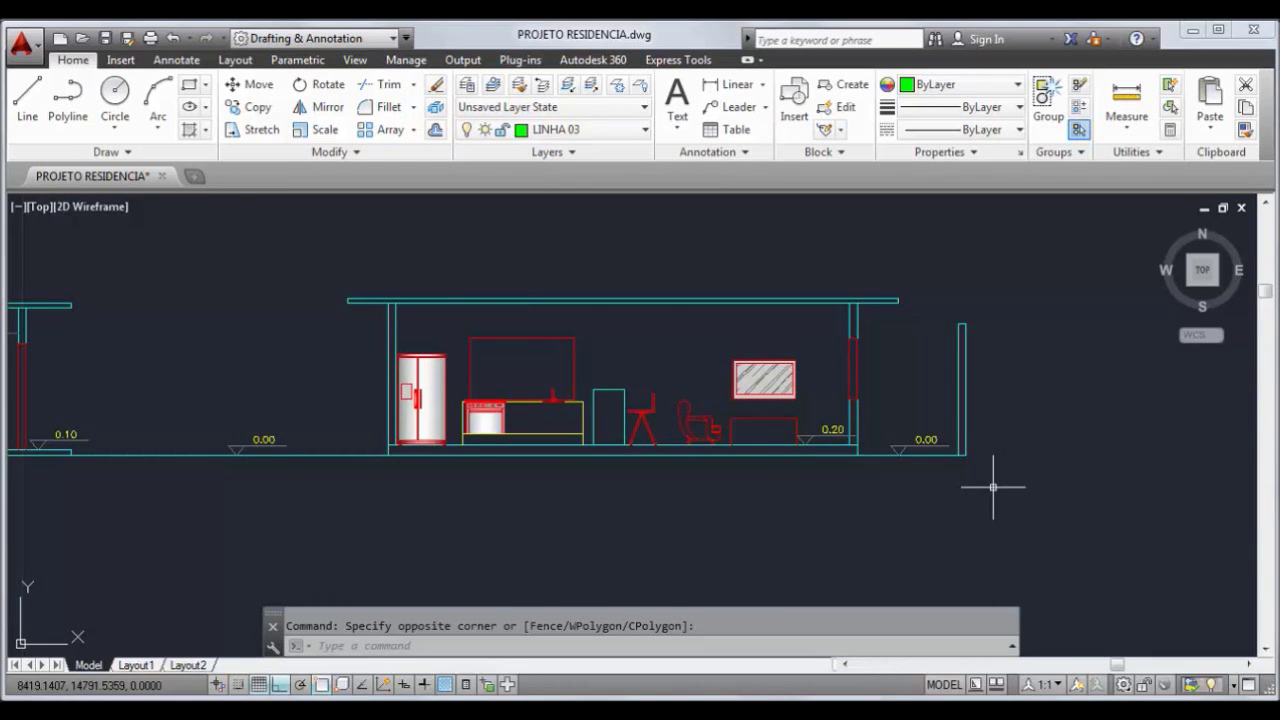
scroll(766, 563, "down", 2)
scroll(753, 581, "up", 3)
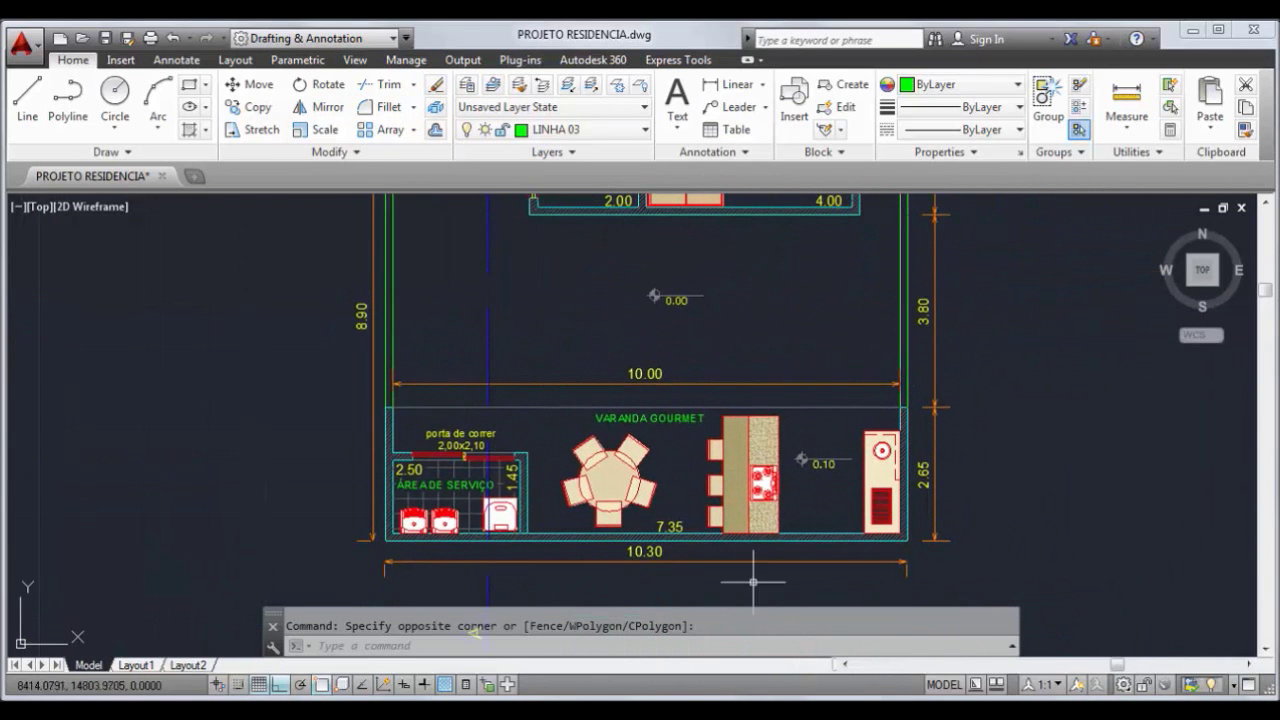
scroll(850, 355, "down", 2)
scroll(780, 380, "down", 2)
middle_click_drag(780, 380, 515, 440)
scroll(508, 365, "up", 6)
scroll(508, 365, "down", 6)
Zoom in on the kitchen elevation, centring the red wall cabinet in view
middle_click_drag(723, 509, 720, 260)
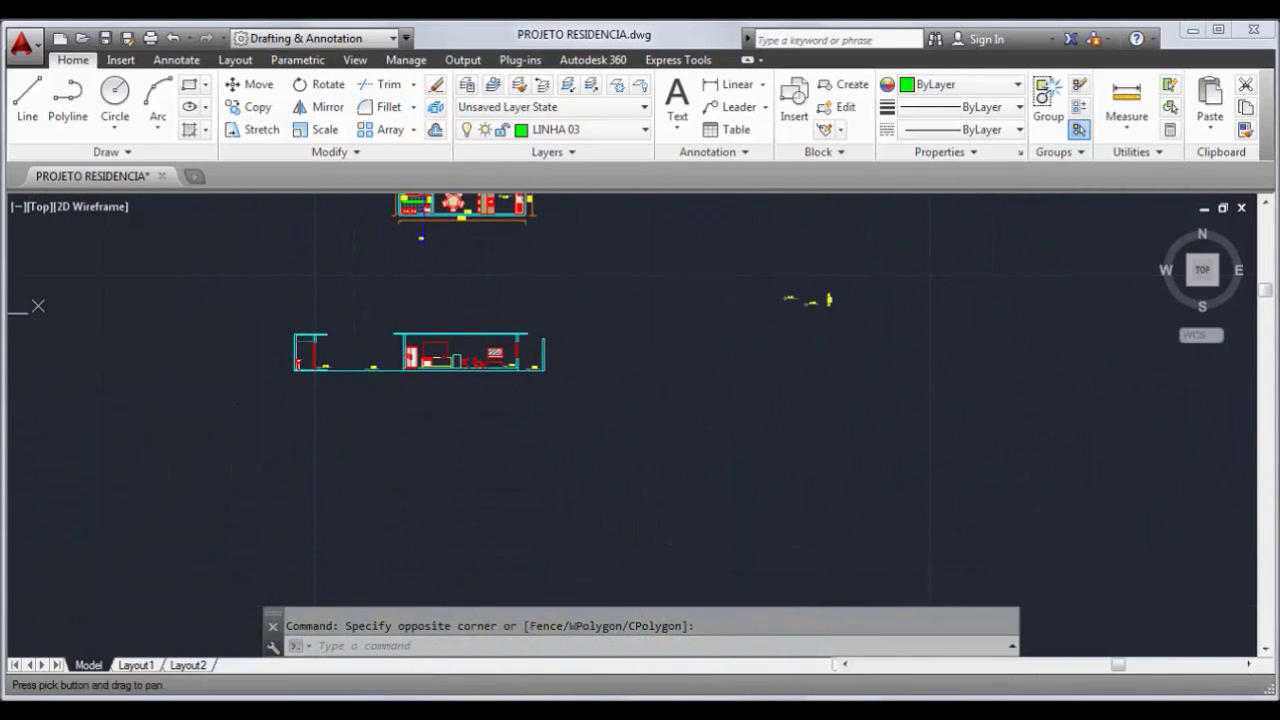
scroll(420, 352, "up", 5)
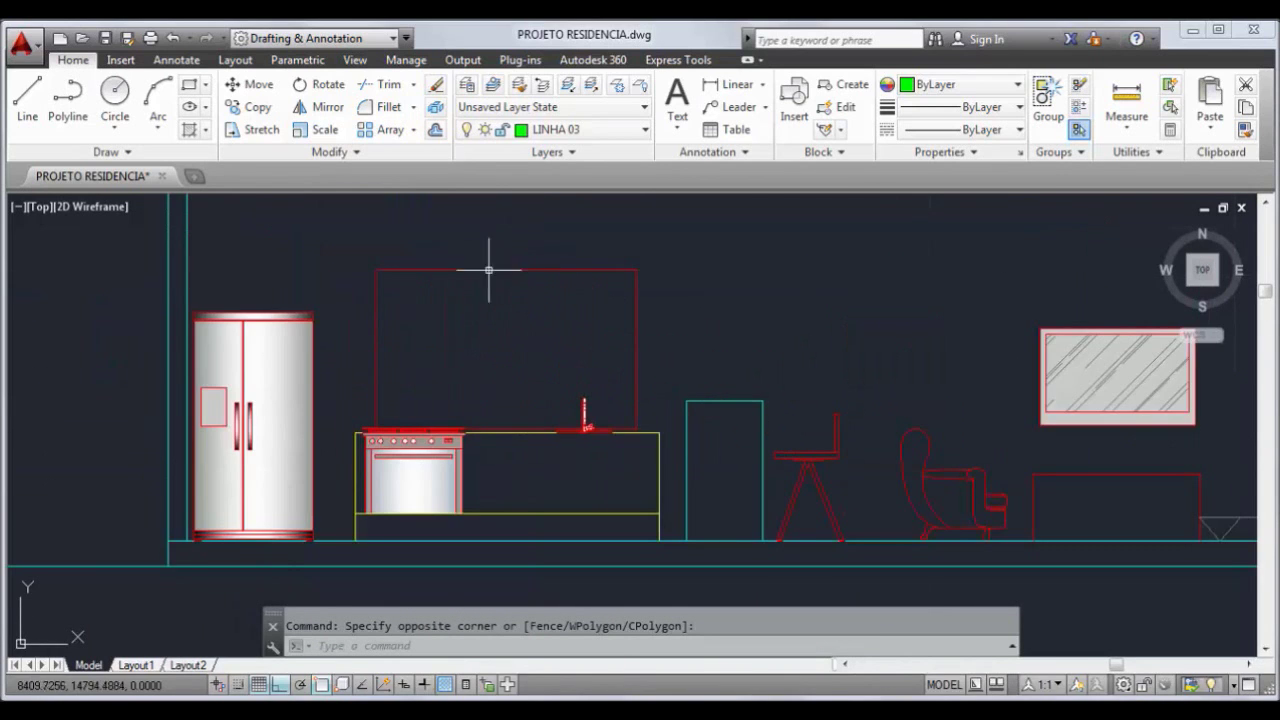
scroll(511, 282, "down", 2)
scroll(511, 282, "down", 2)
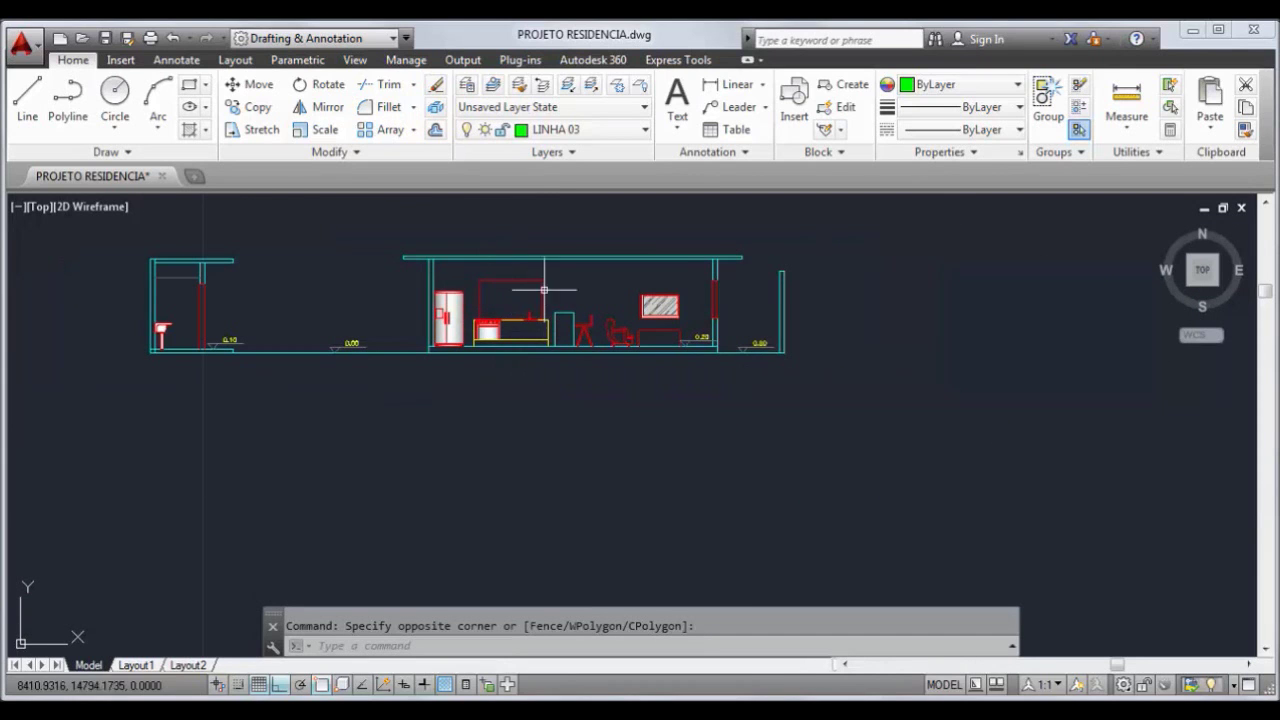
middle_click_drag(505, 250, 506, 355)
scroll(506, 357, "down", 4)
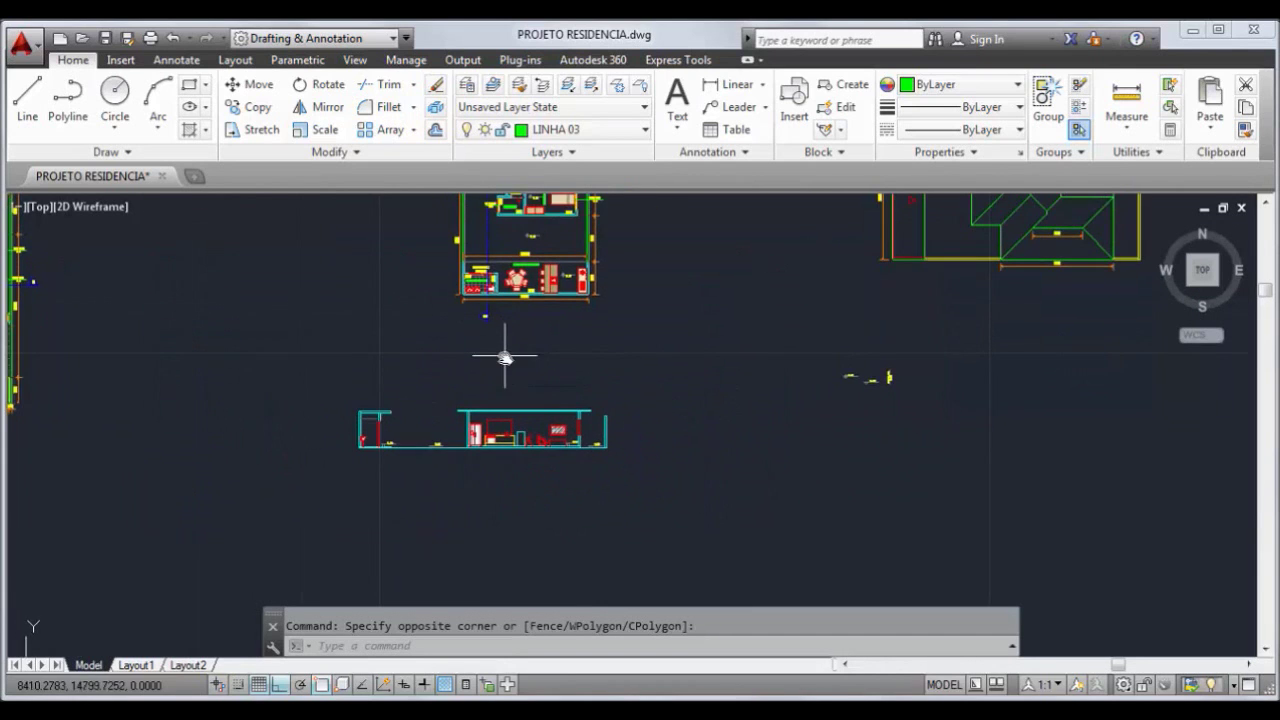
middle_click_drag(512, 421, 529, 351)
scroll(529, 351, "up", 6)
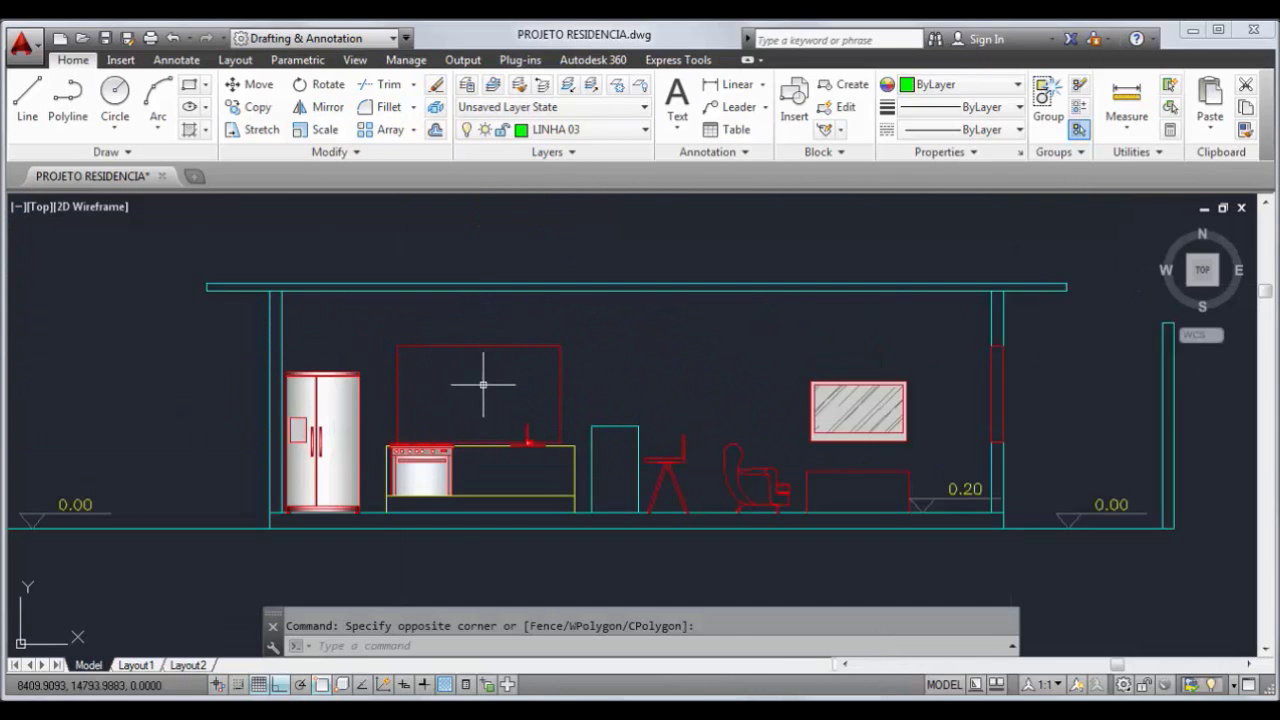
scroll(483, 382, "up", 4)
middle_click_drag(451, 400, 490, 343)
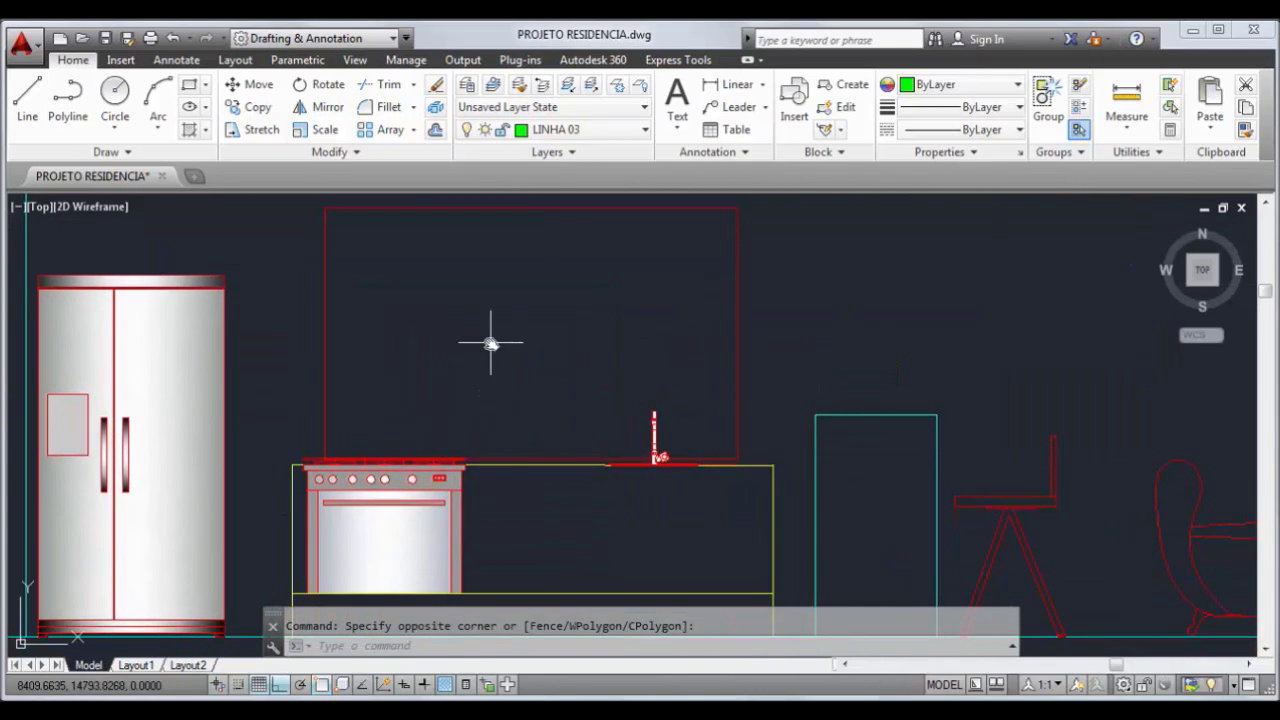
Offset the red wall cabinet outline 0.03 inward
type("o")
key("Return")
type(".")
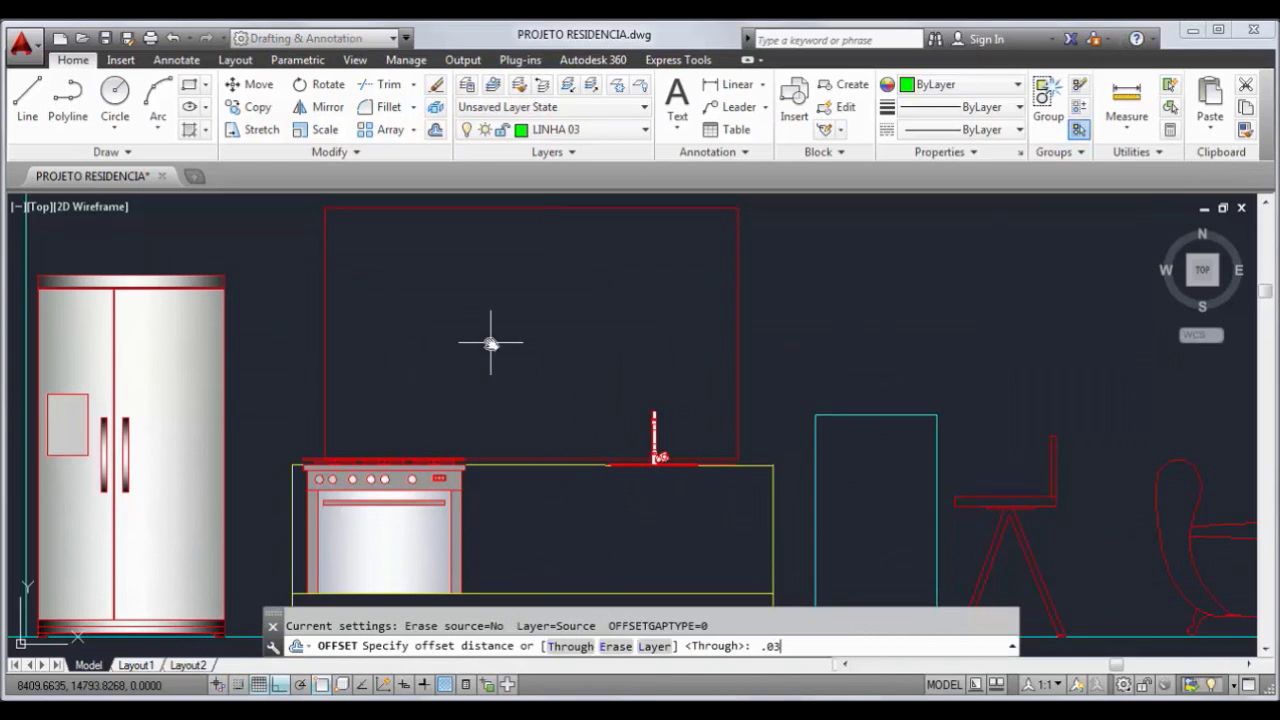
type("03")
key("Return")
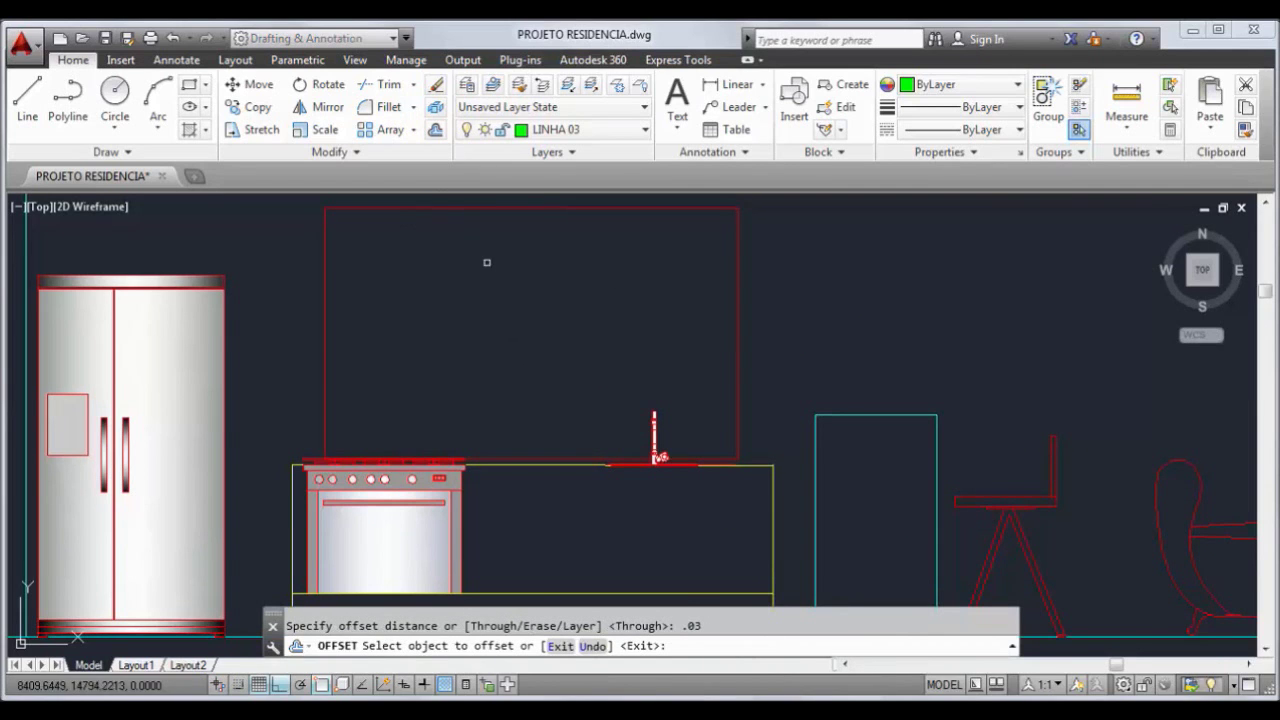
middle_click_drag(487, 262, 484, 304)
left_click(530, 250)
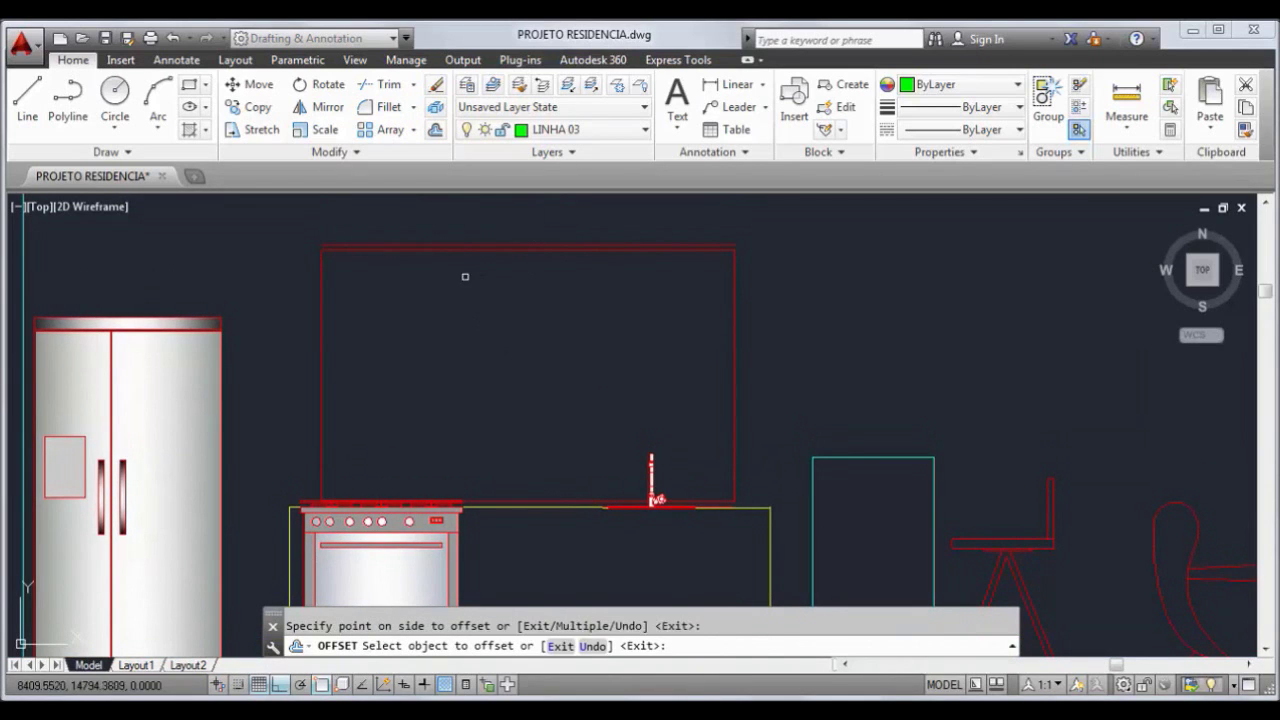
left_click(401, 312)
key("ctrl+z")
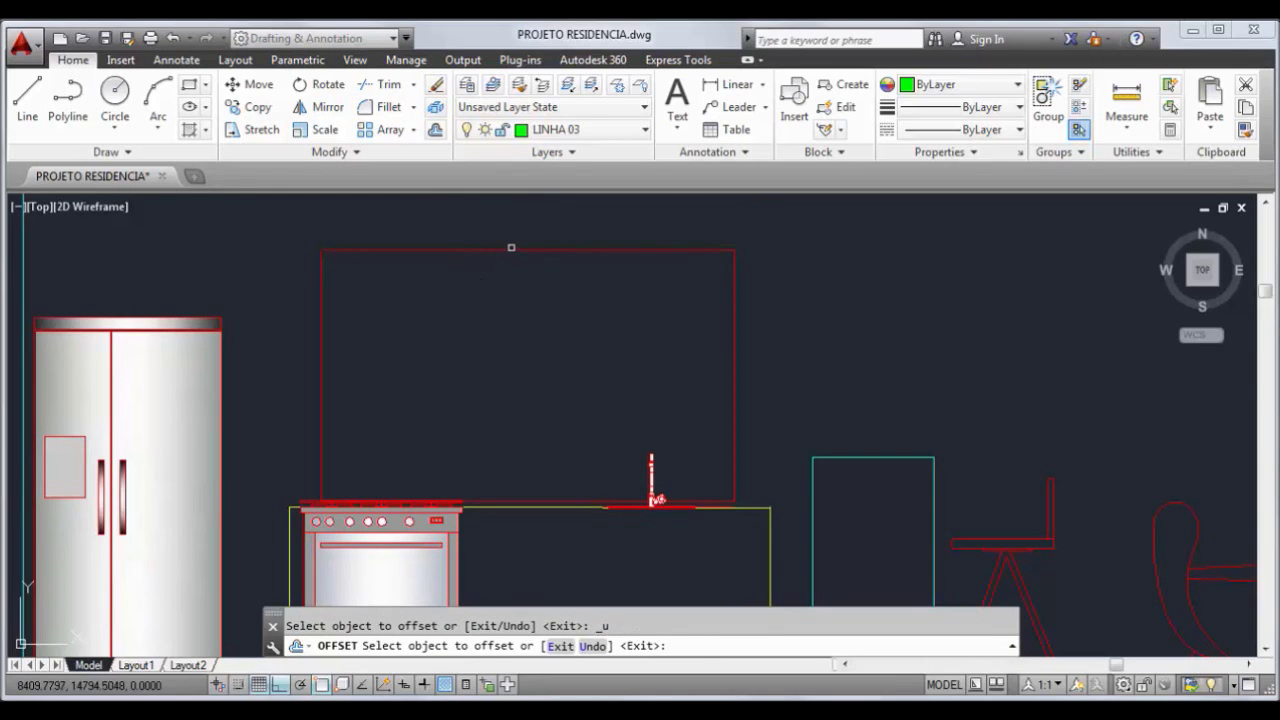
left_click(512, 248)
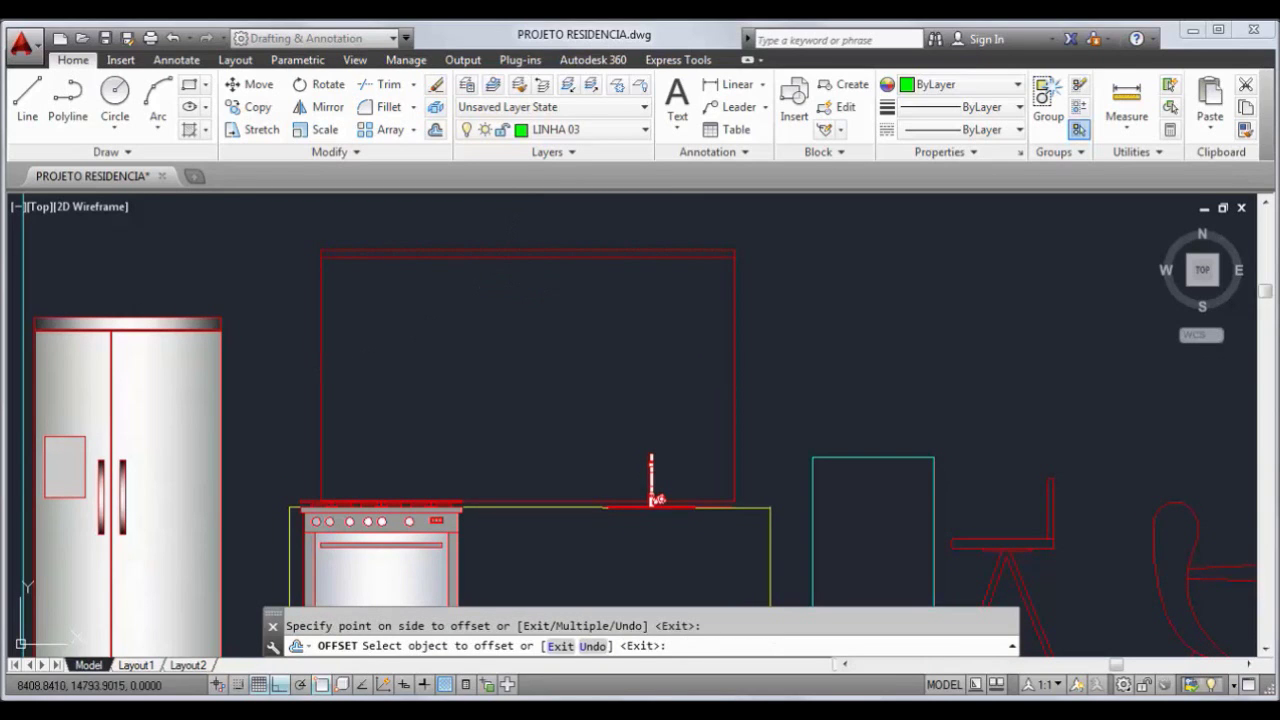
left_click(734, 375)
left_click(700, 372)
left_click(572, 501)
left_click(600, 437)
key("Escape")
Draw a vertical line from the cabinet's top midpoint down to its bottom edge
left_click(27, 113)
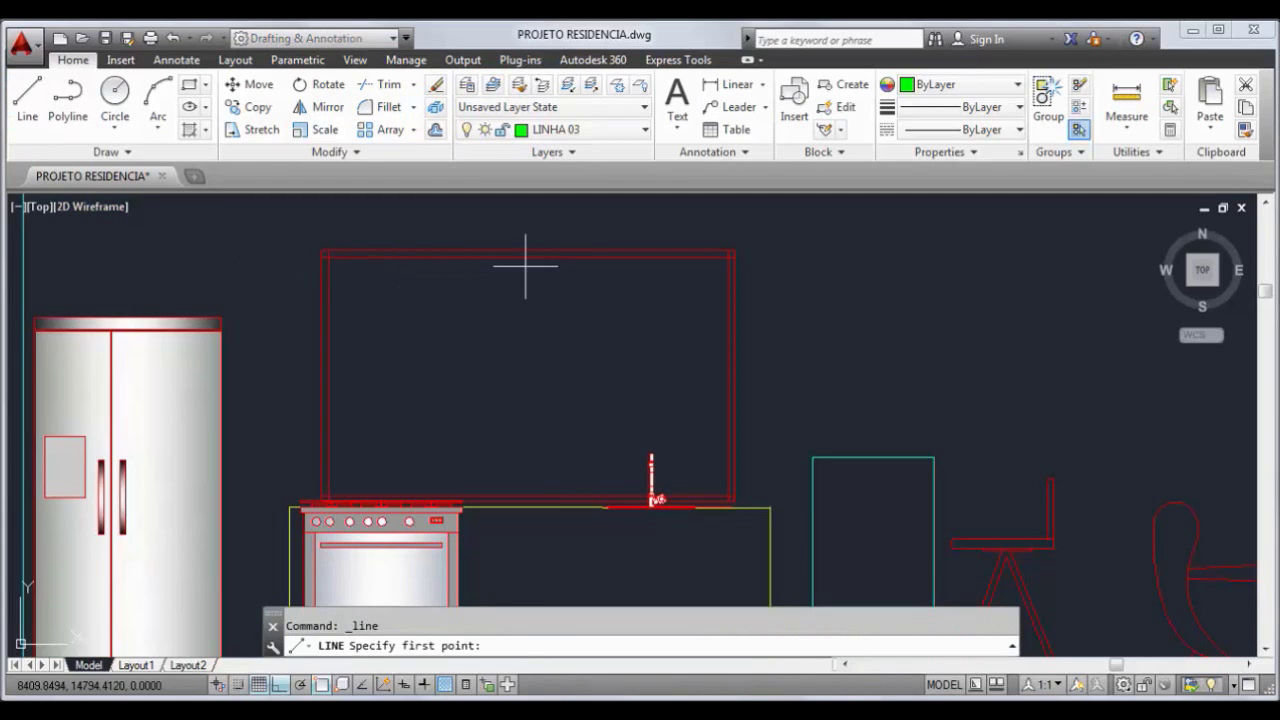
left_click(529, 258)
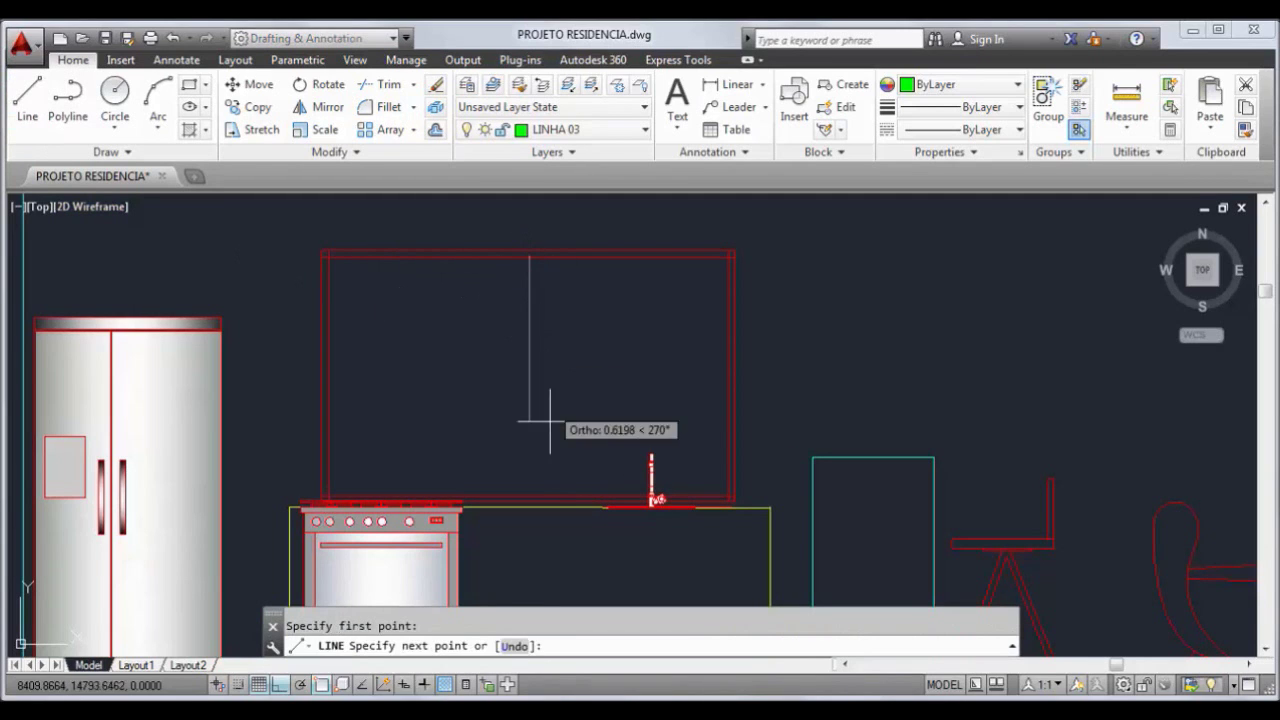
left_click(535, 492)
key("Escape")
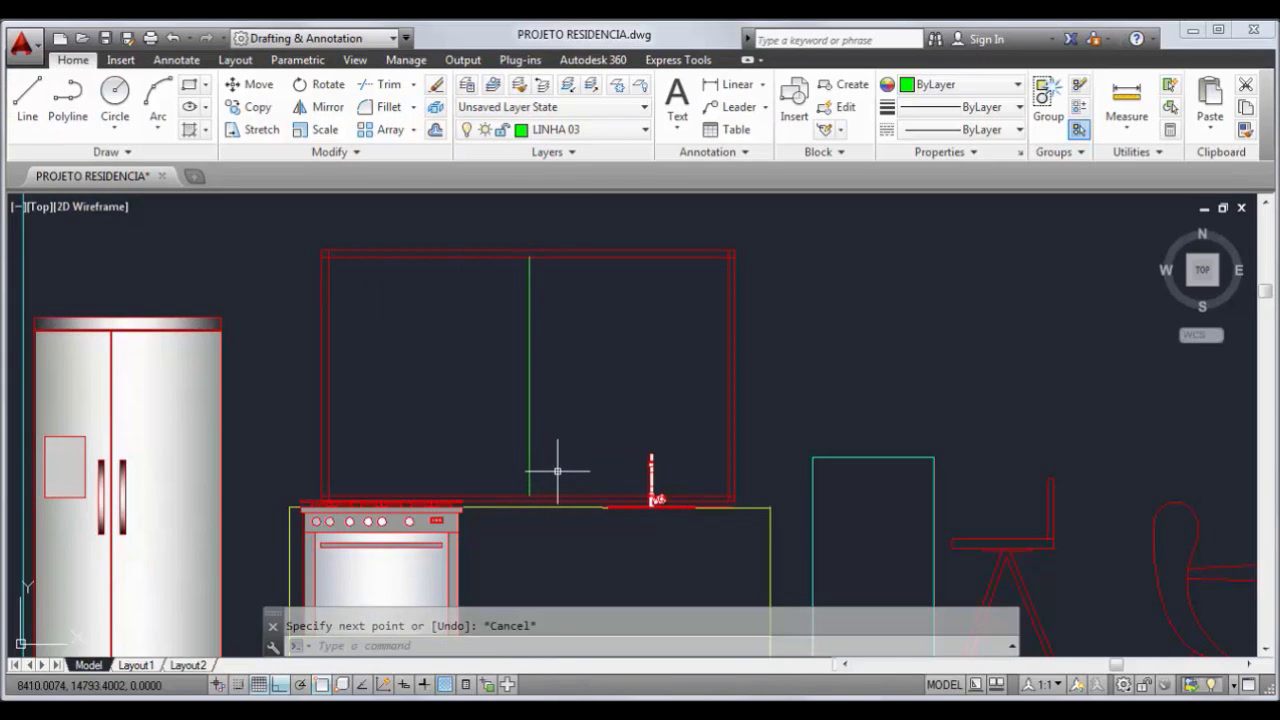
Move the new cabinet divider line onto the LINHA 01 layer
left_click(530, 410)
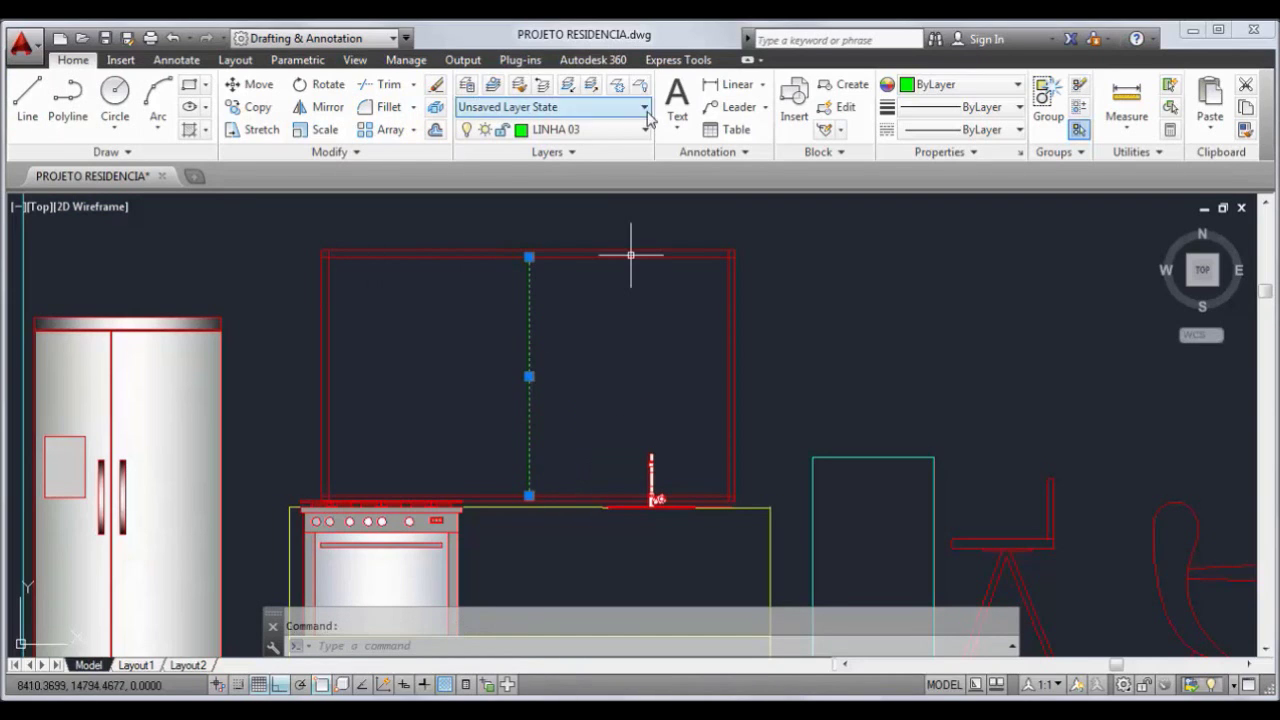
left_click(577, 129)
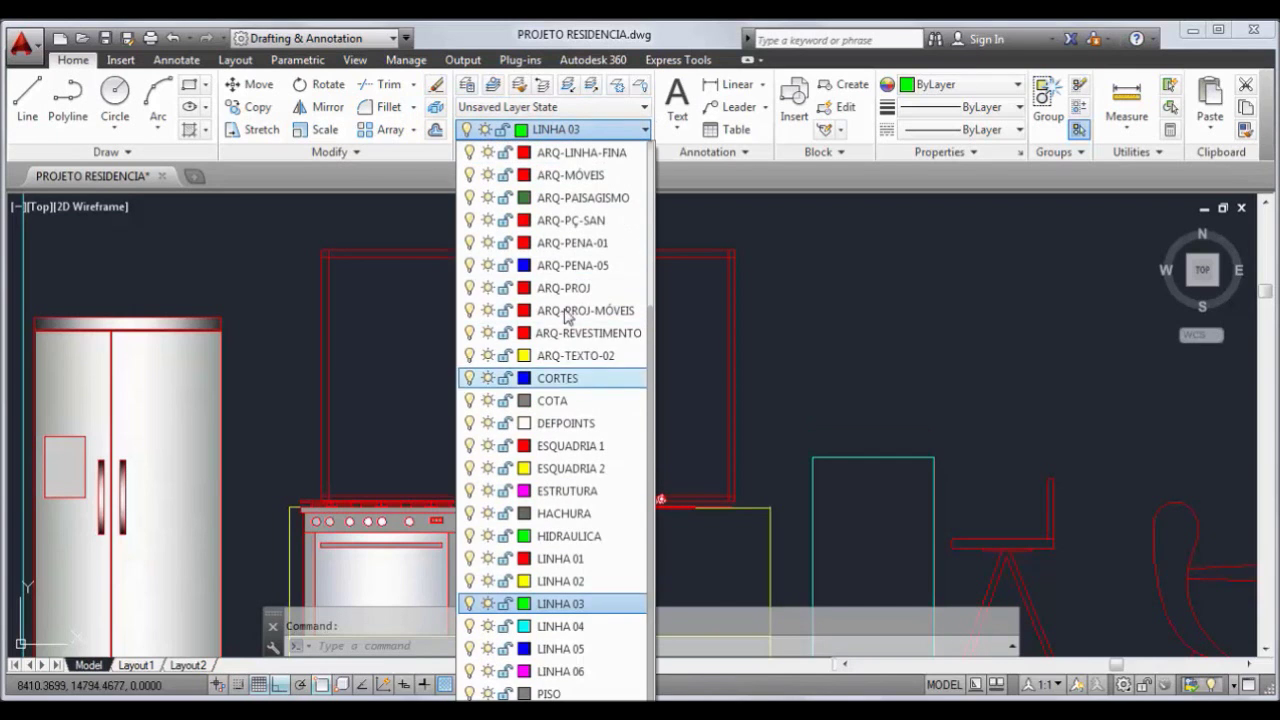
left_click(573, 559)
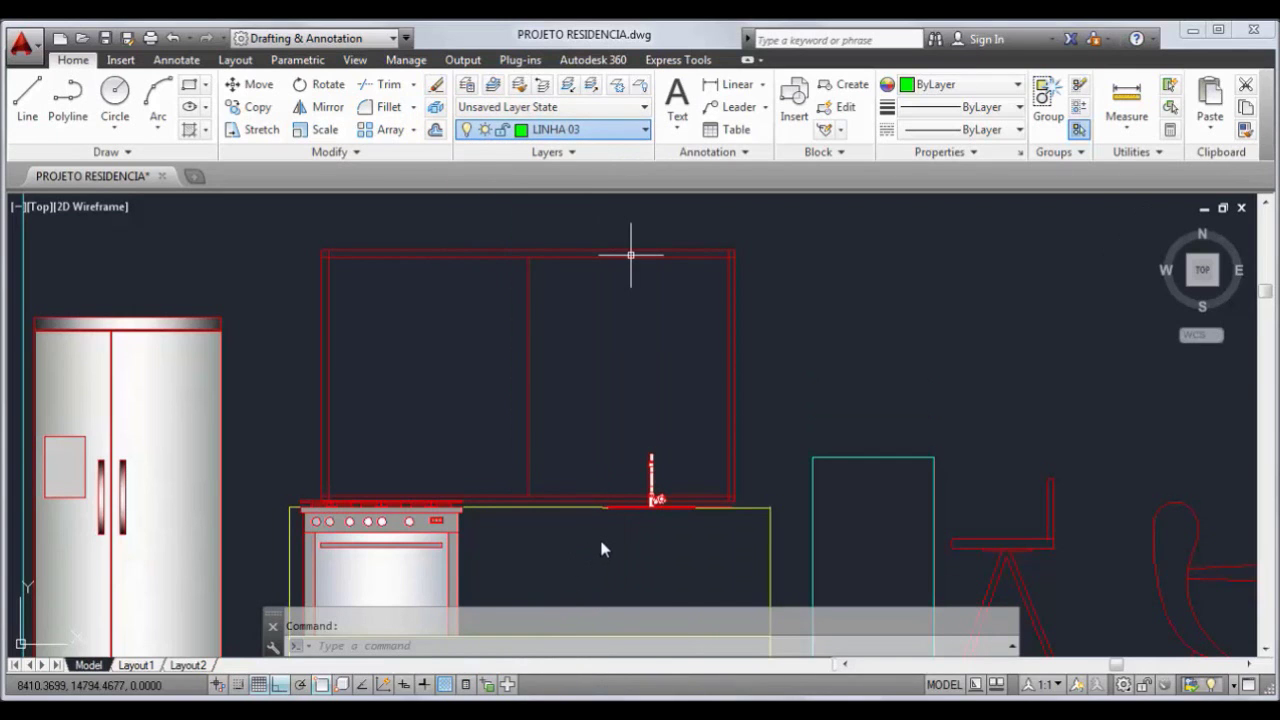
key("Escape")
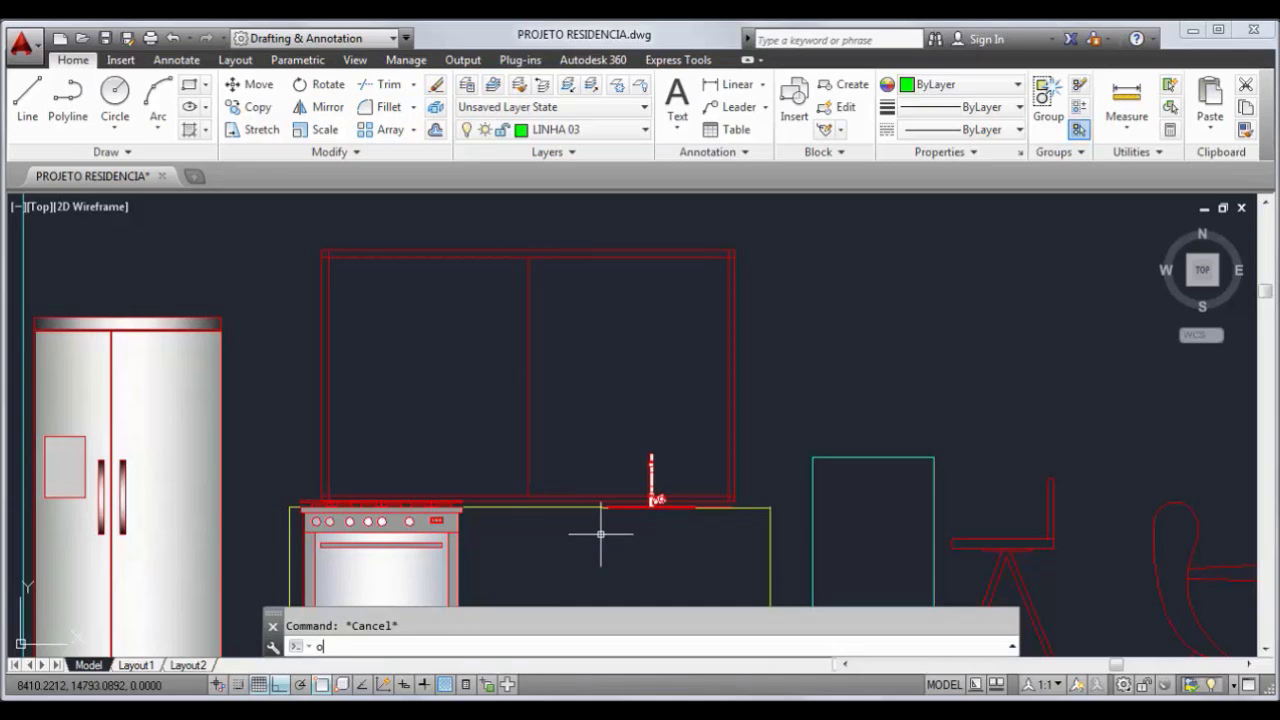
Offset the divider line 0.01 to each side, doubling the centre line
key("Return")
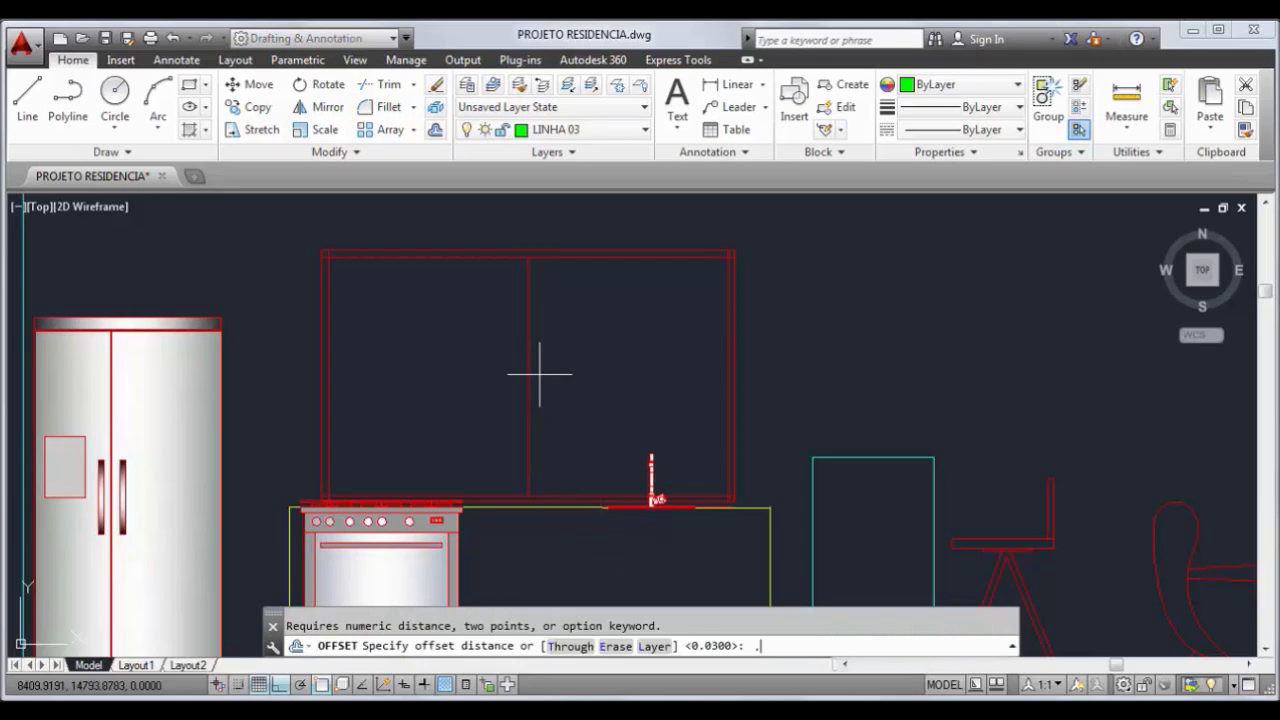
key("Return")
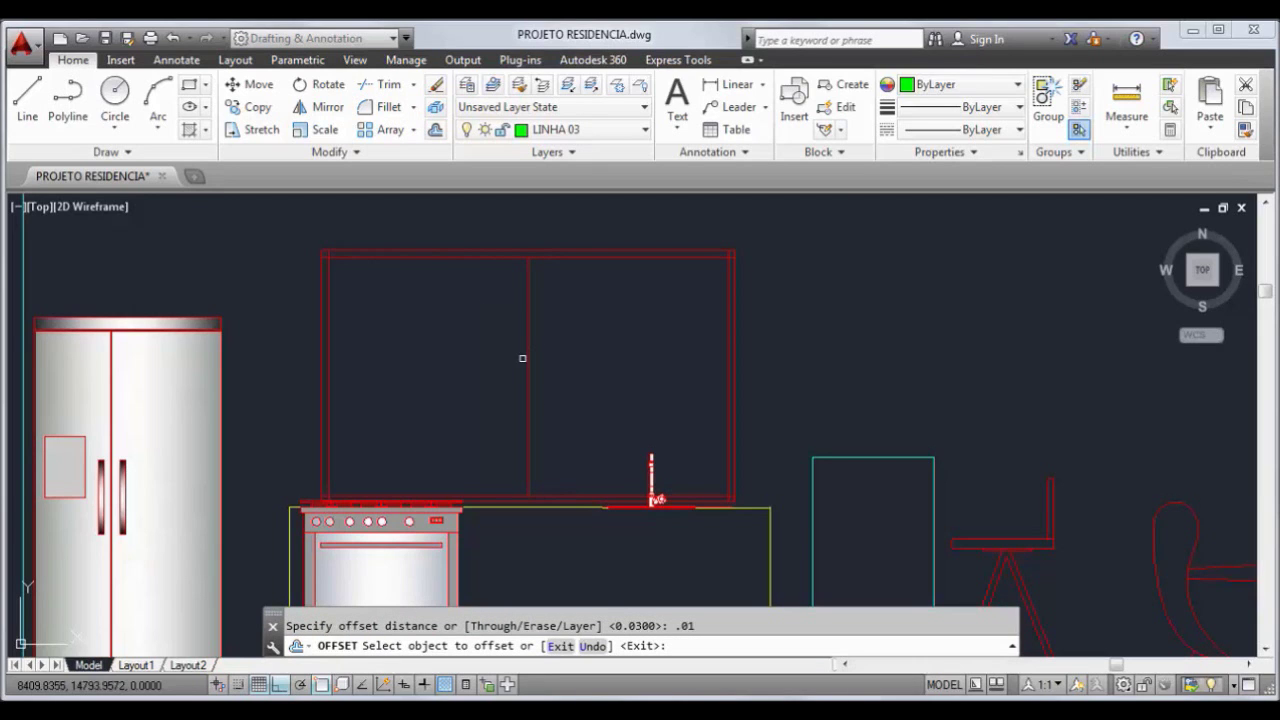
left_click(530, 368)
left_click(657, 357)
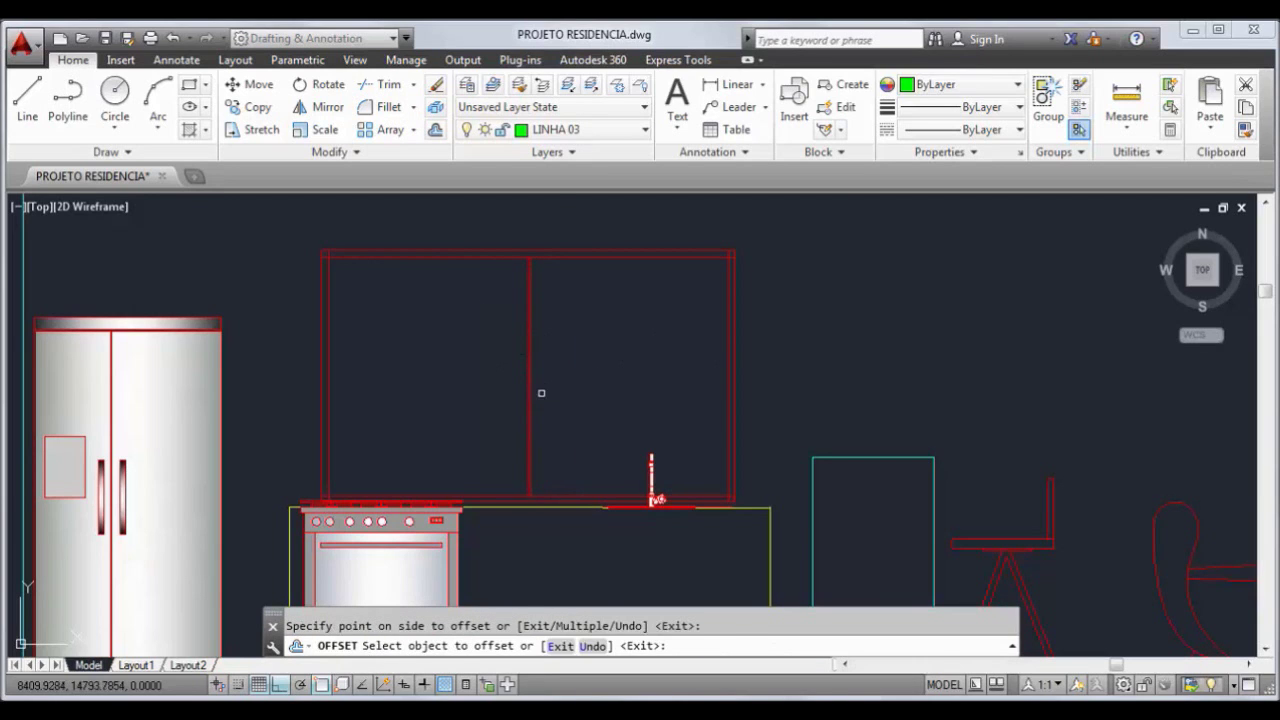
scroll(527, 420, "up", 4)
left_click(521, 414)
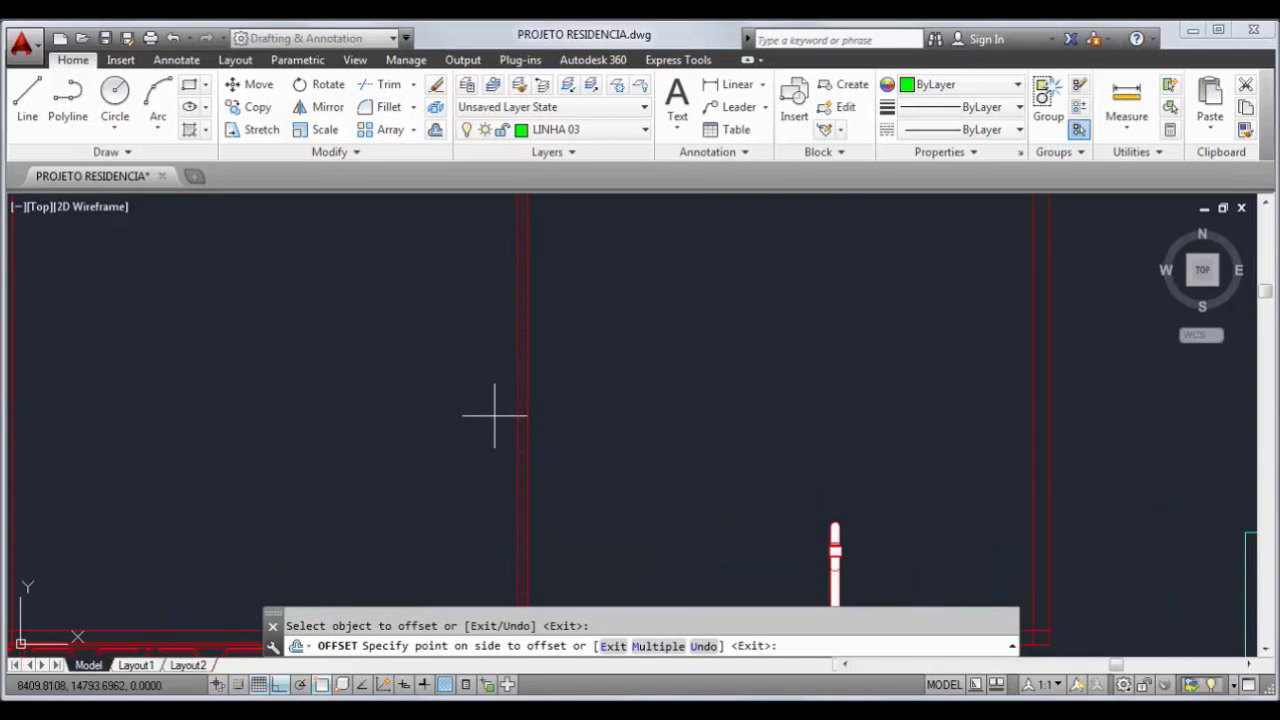
left_click(494, 420)
scroll(536, 409, "down", 4)
key("Escape")
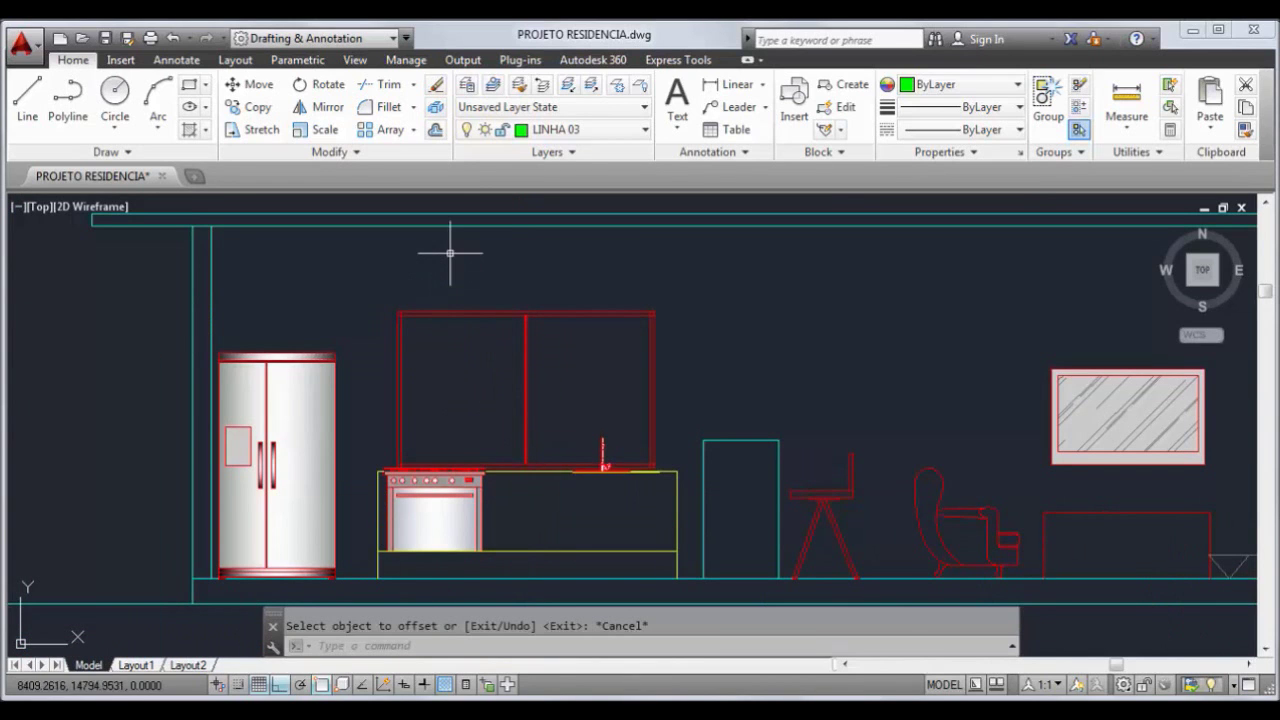
Zoom in on the worktop and open the Layer dropdown list
scroll(567, 407, "up", 2)
scroll(567, 407, "up", 2)
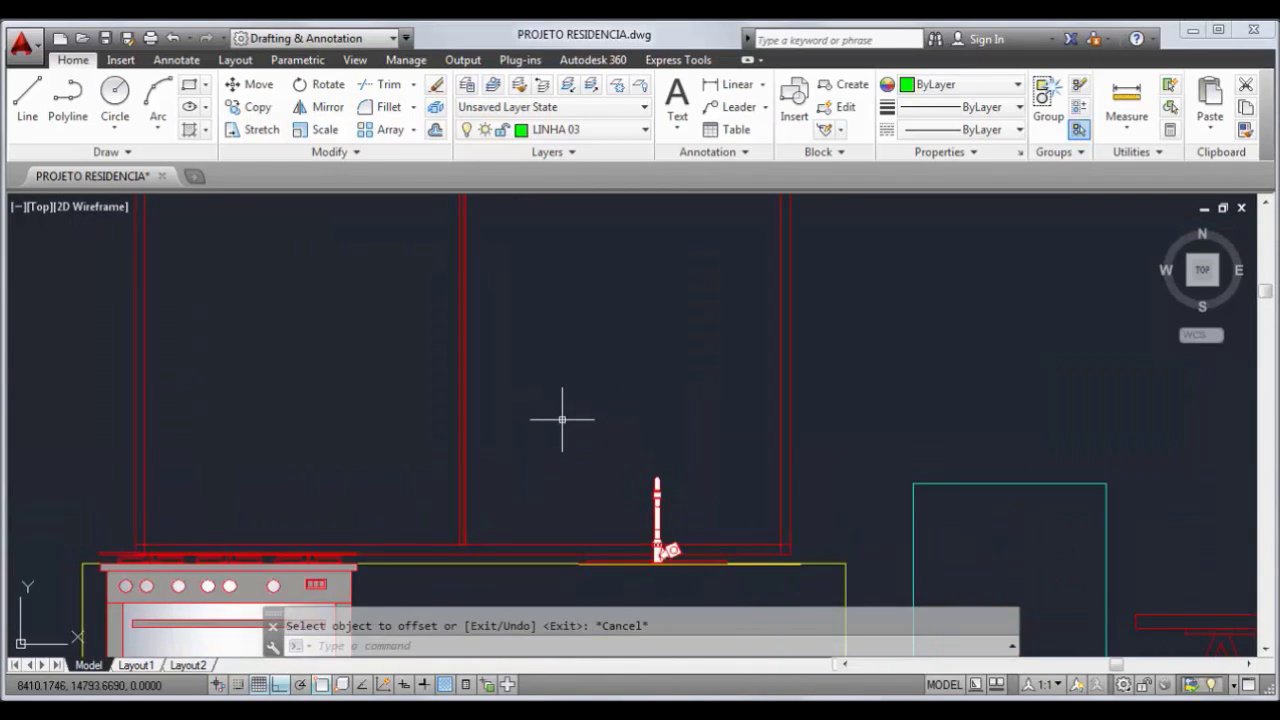
left_click(560, 129)
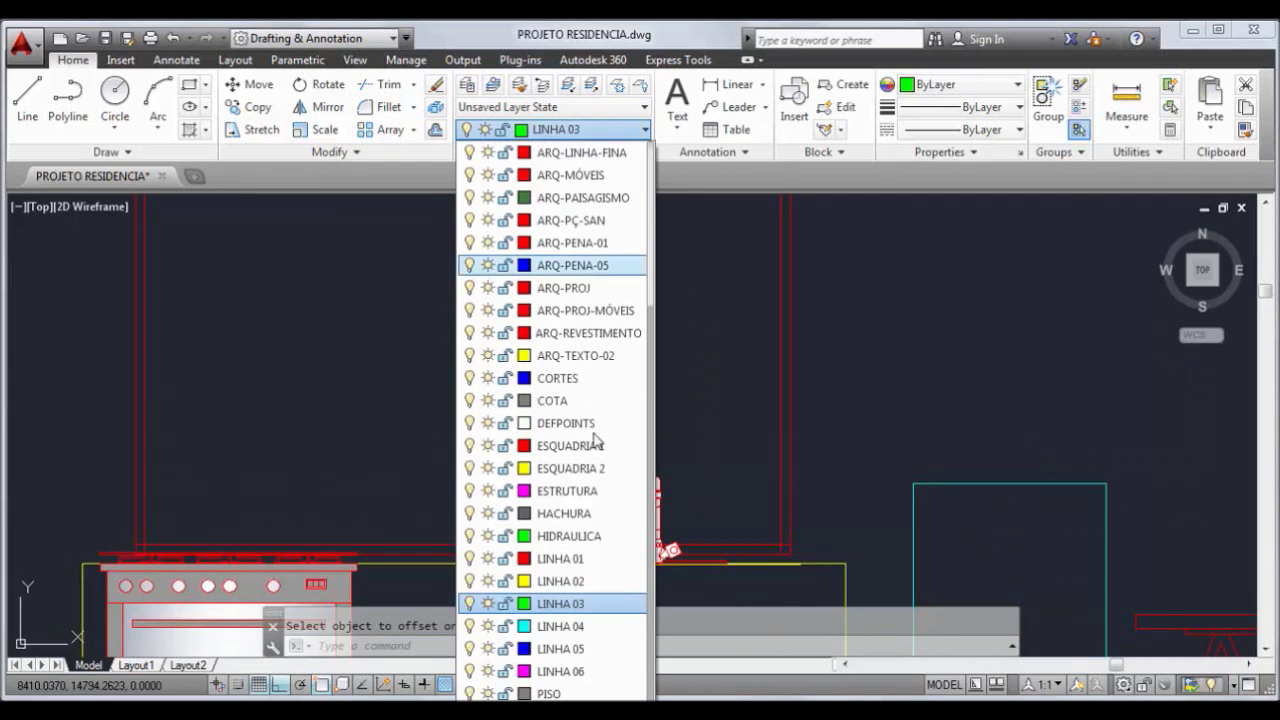
Make HACHURA the current layer and hatch the window area with the ANSI33 pattern
left_click(590, 513)
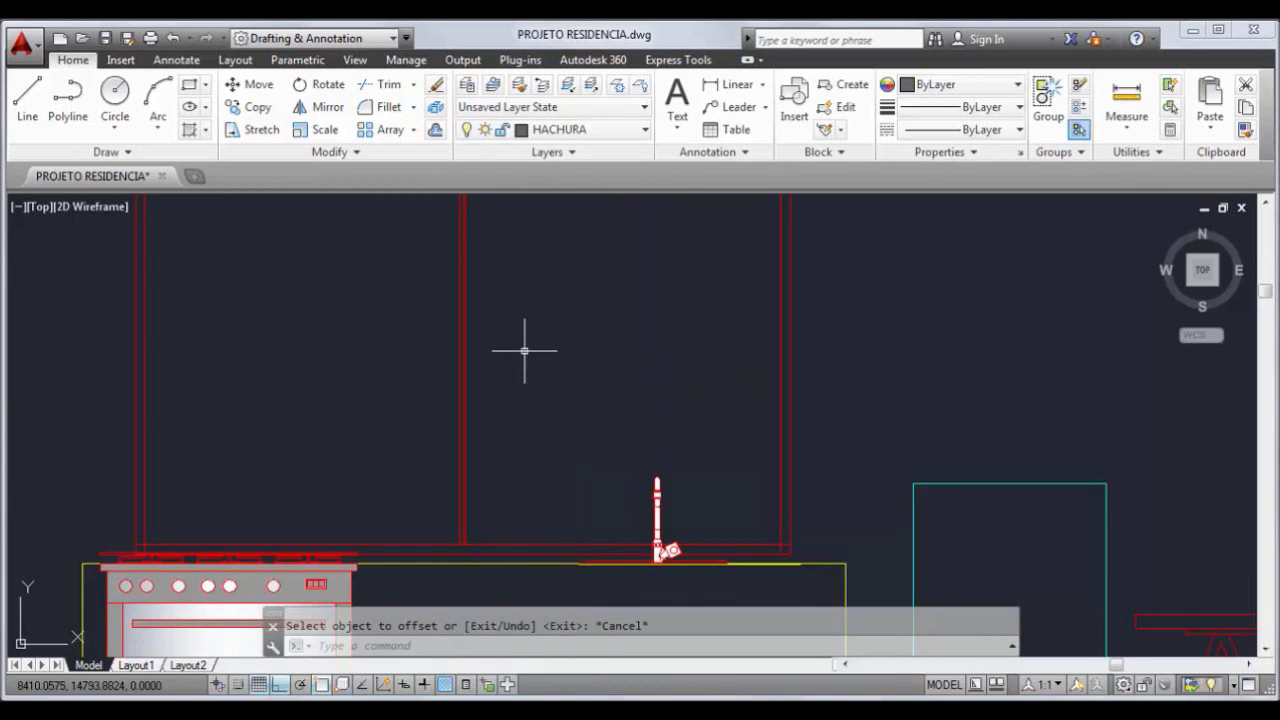
type("h")
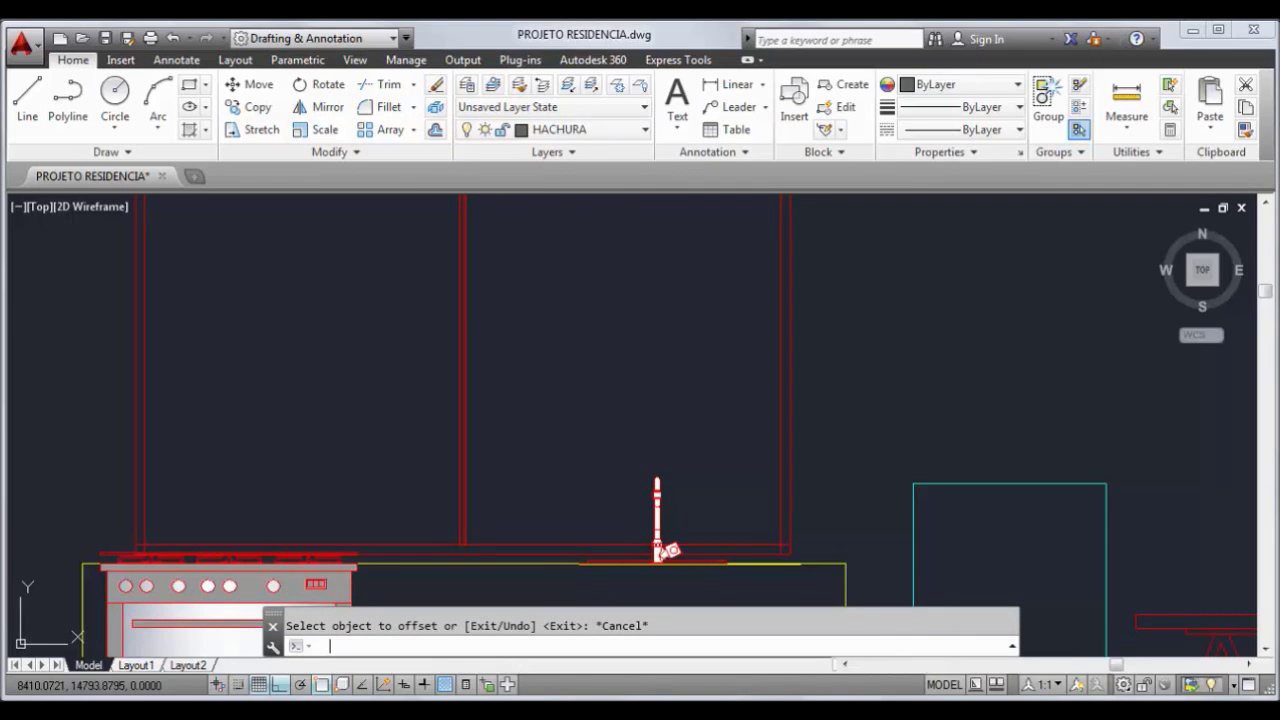
type("h")
key("Return")
key("Escape")
type("ha")
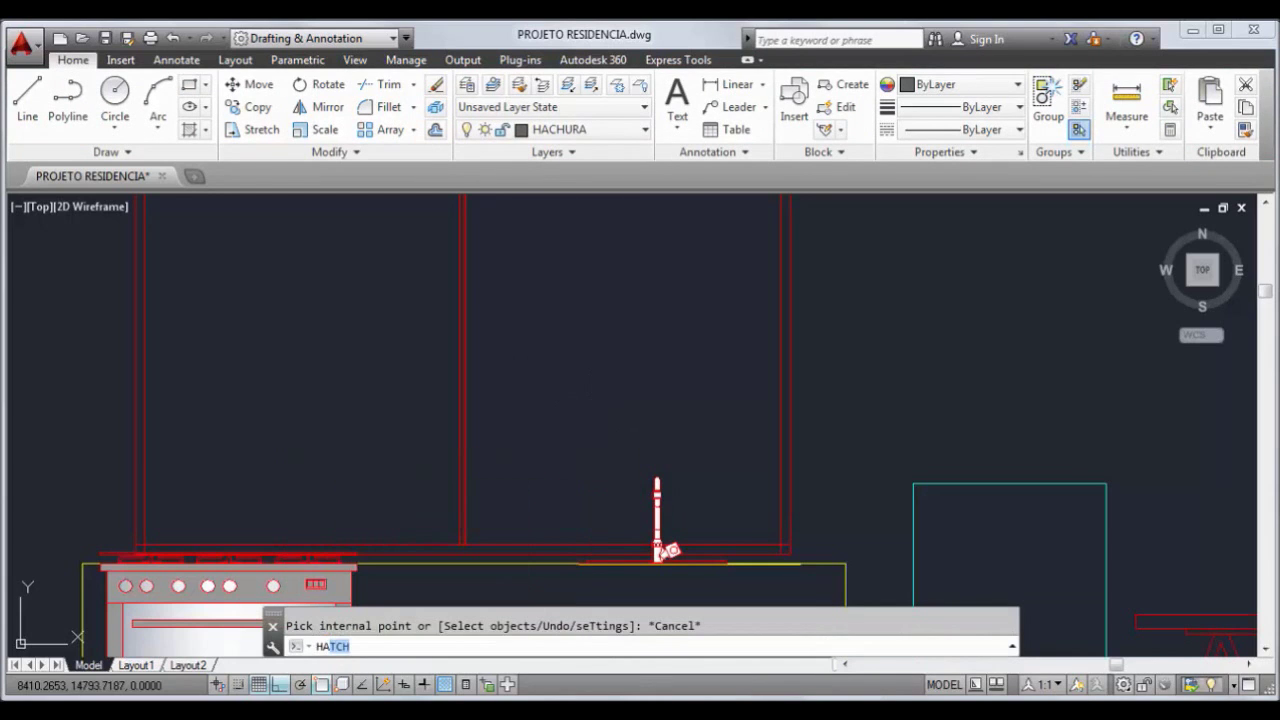
key("Return")
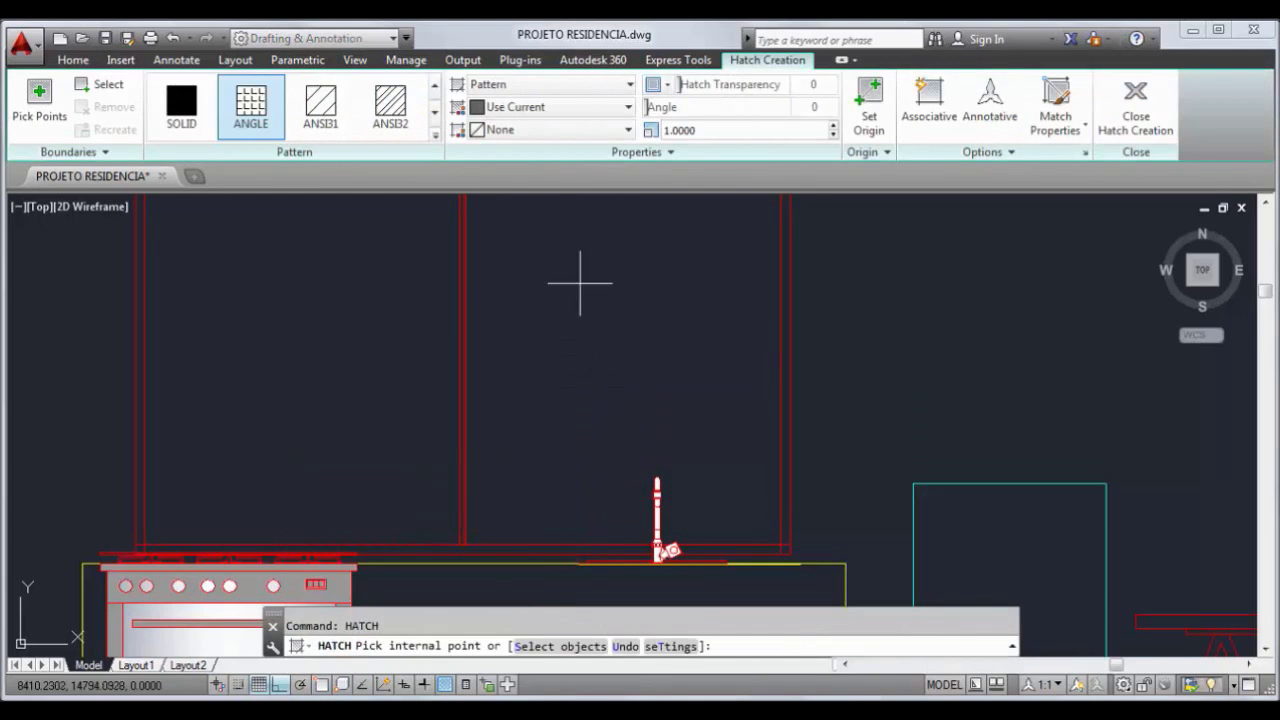
left_click(434, 135)
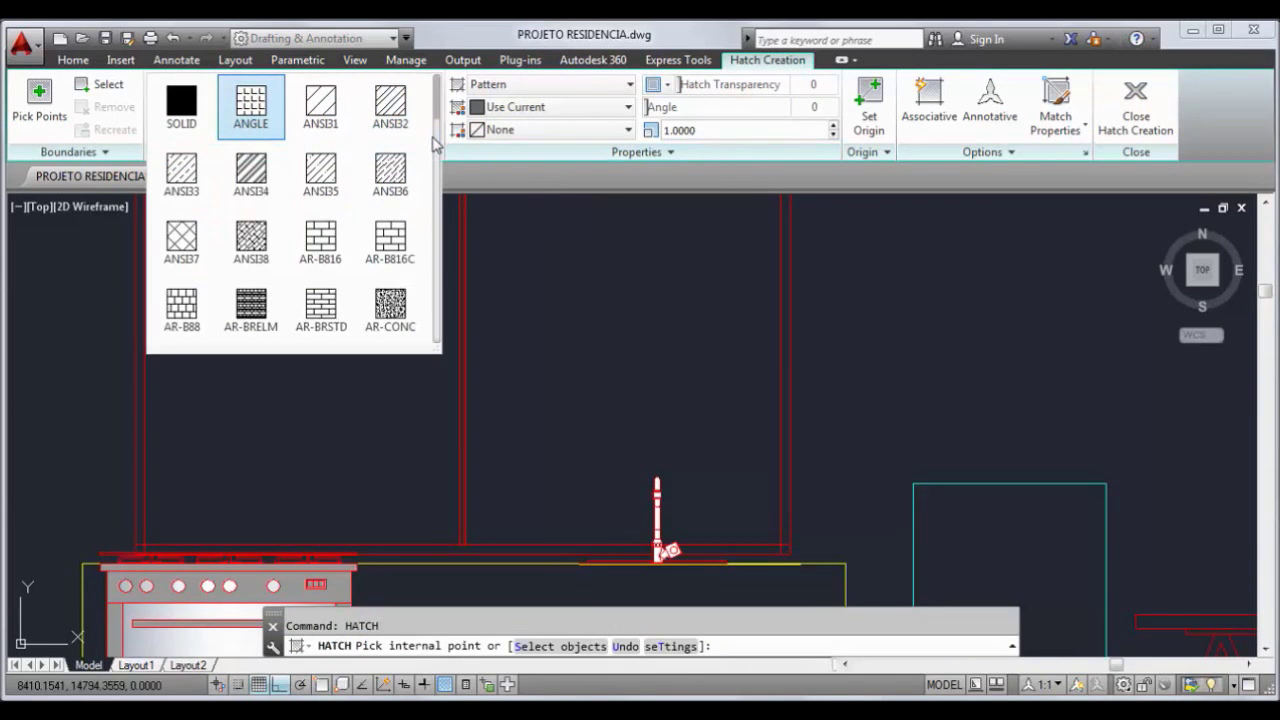
left_click(188, 172)
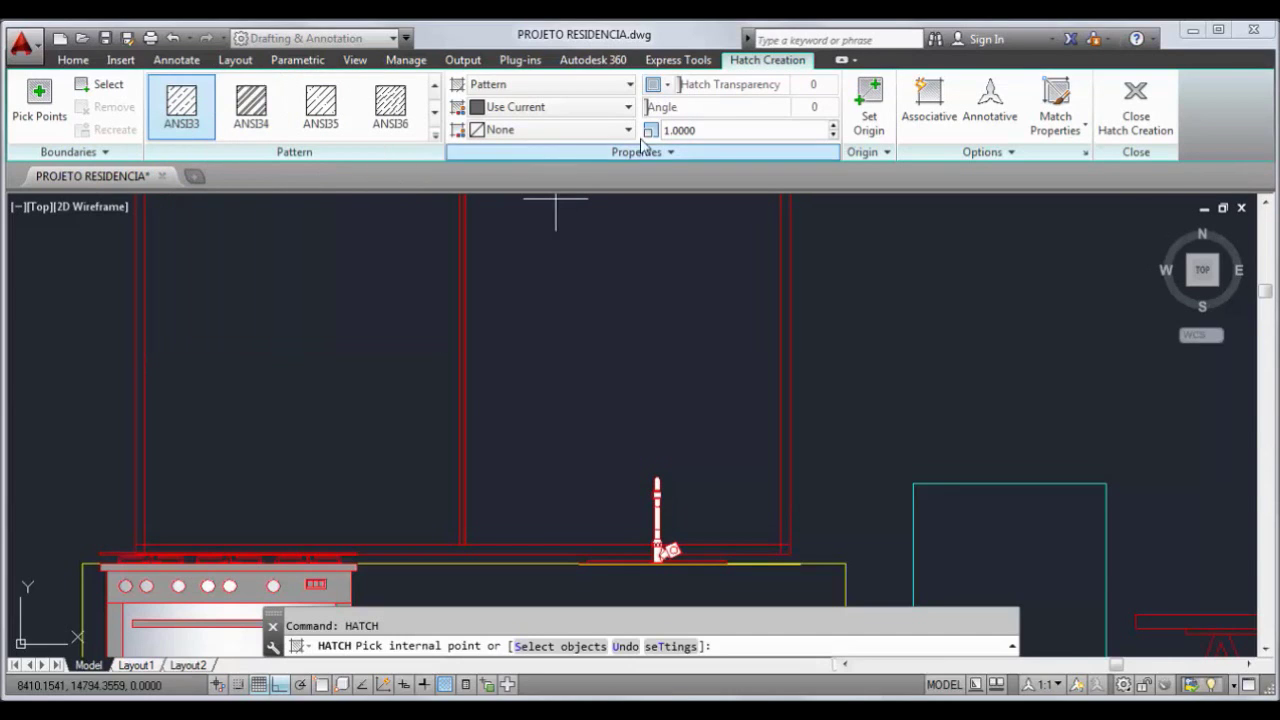
left_click(602, 366)
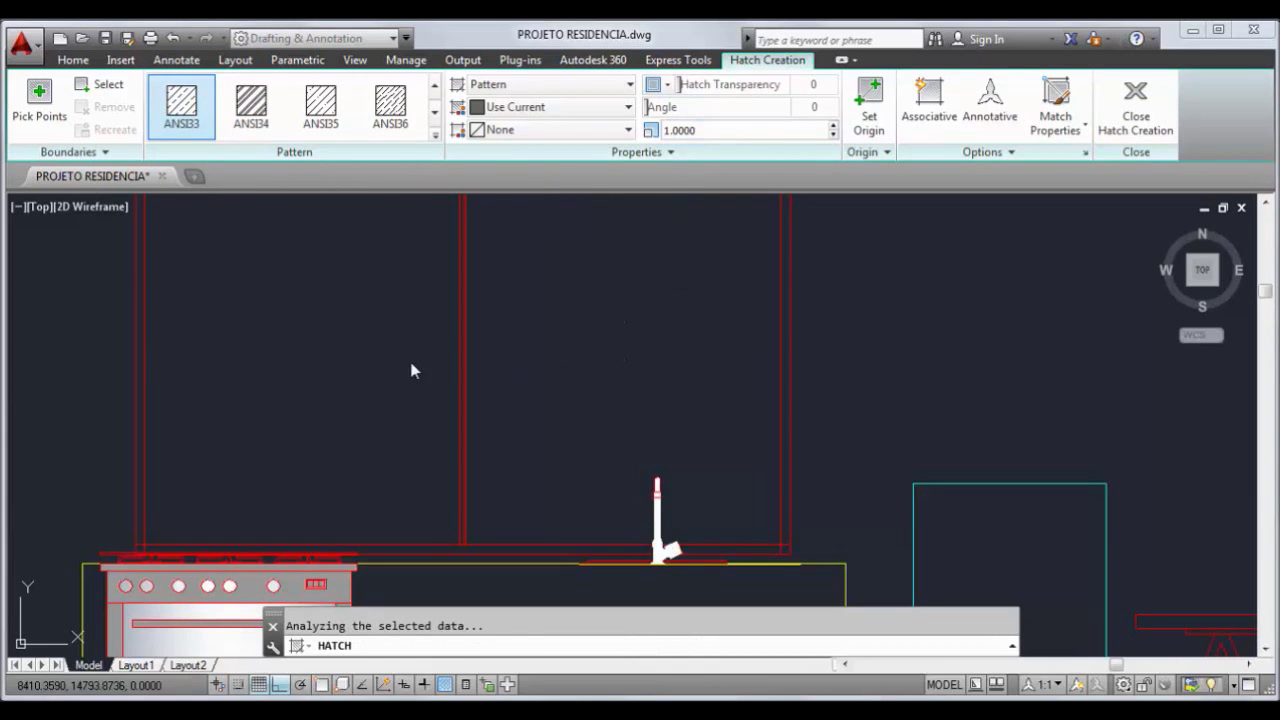
scroll(386, 373, "down", 2)
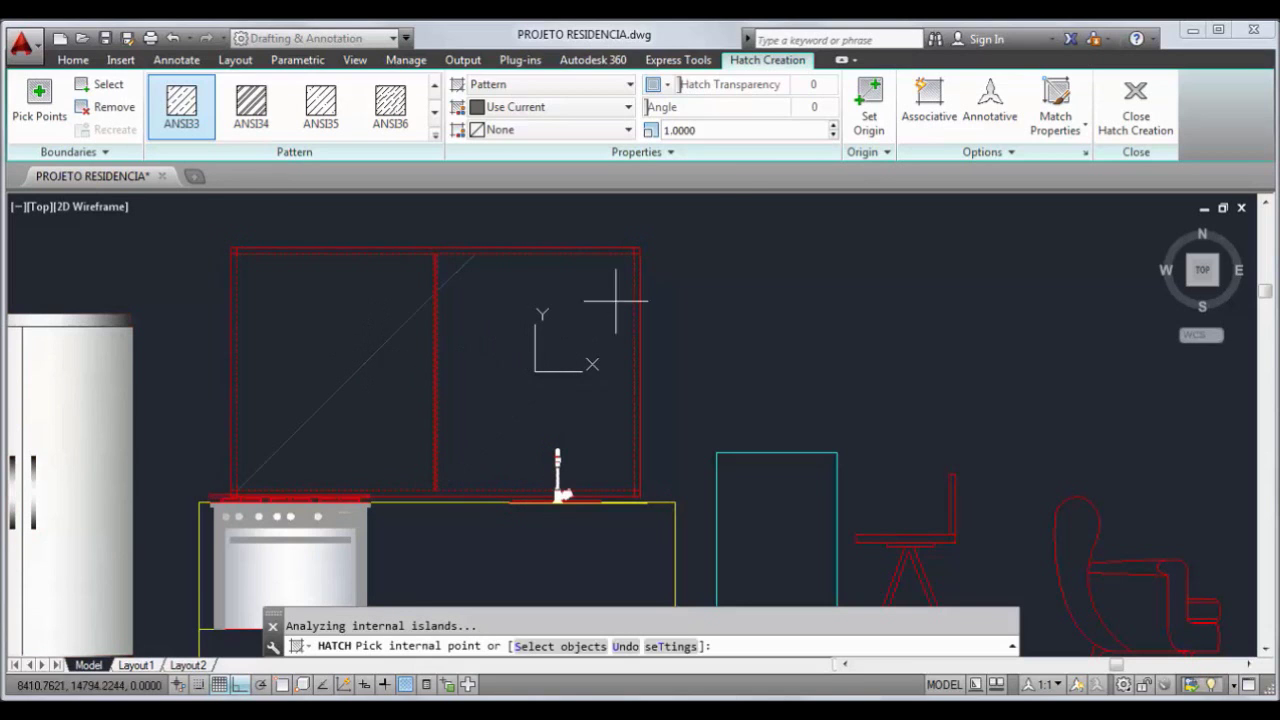
Set the hatch scale to 0.09 and close Hatch Creation
left_click(742, 129)
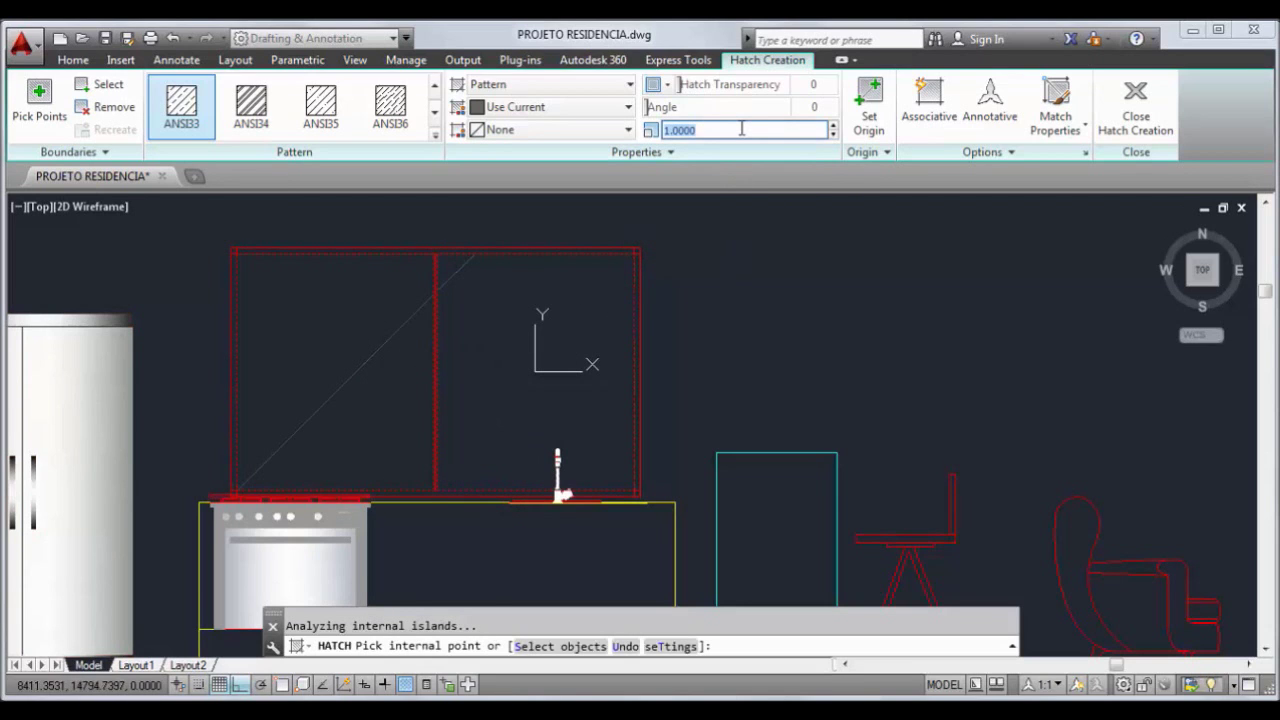
type(".01")
key("Return")
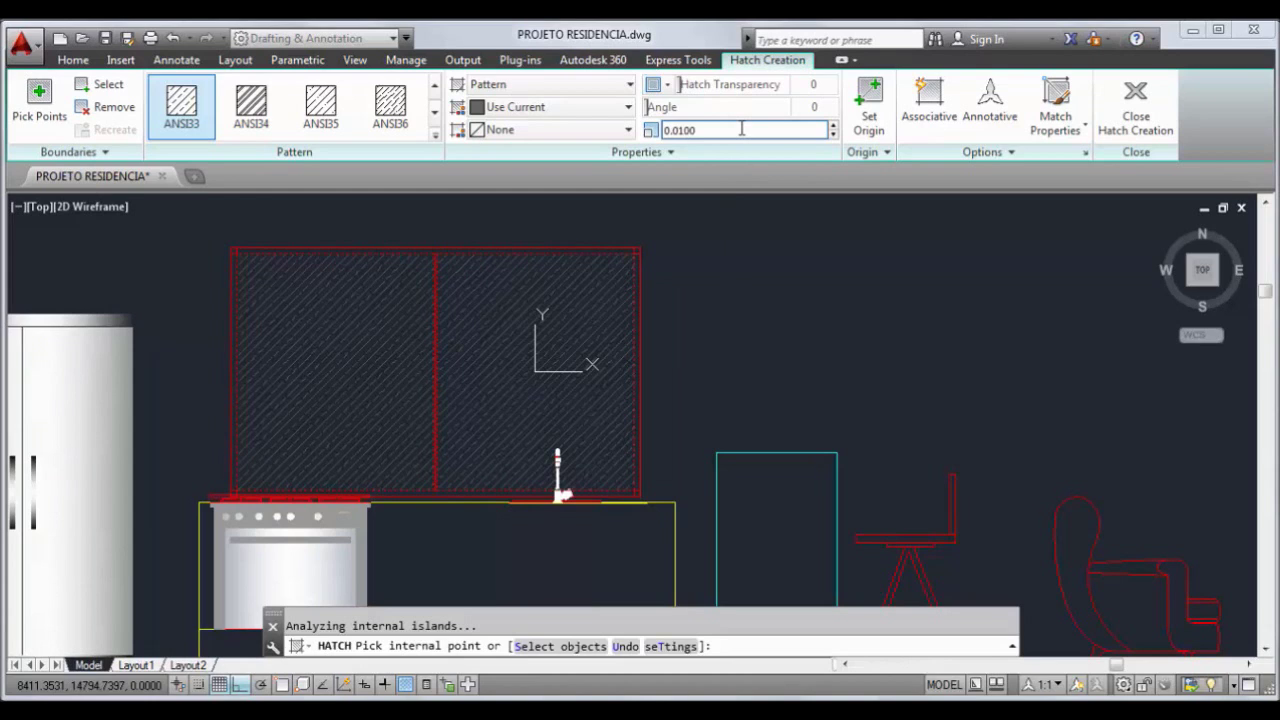
type(".1")
key("Return")
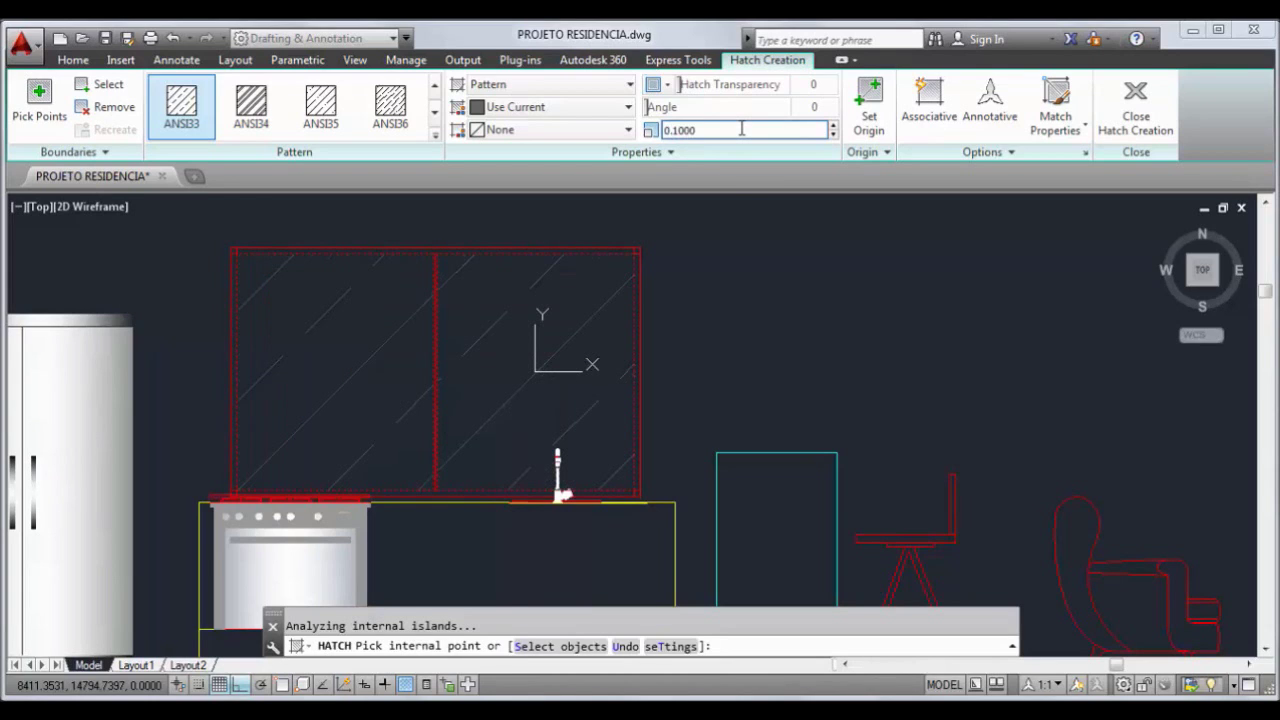
left_click(718, 131)
key("Return")
key("Escape")
scroll(560, 478, "down", 5)
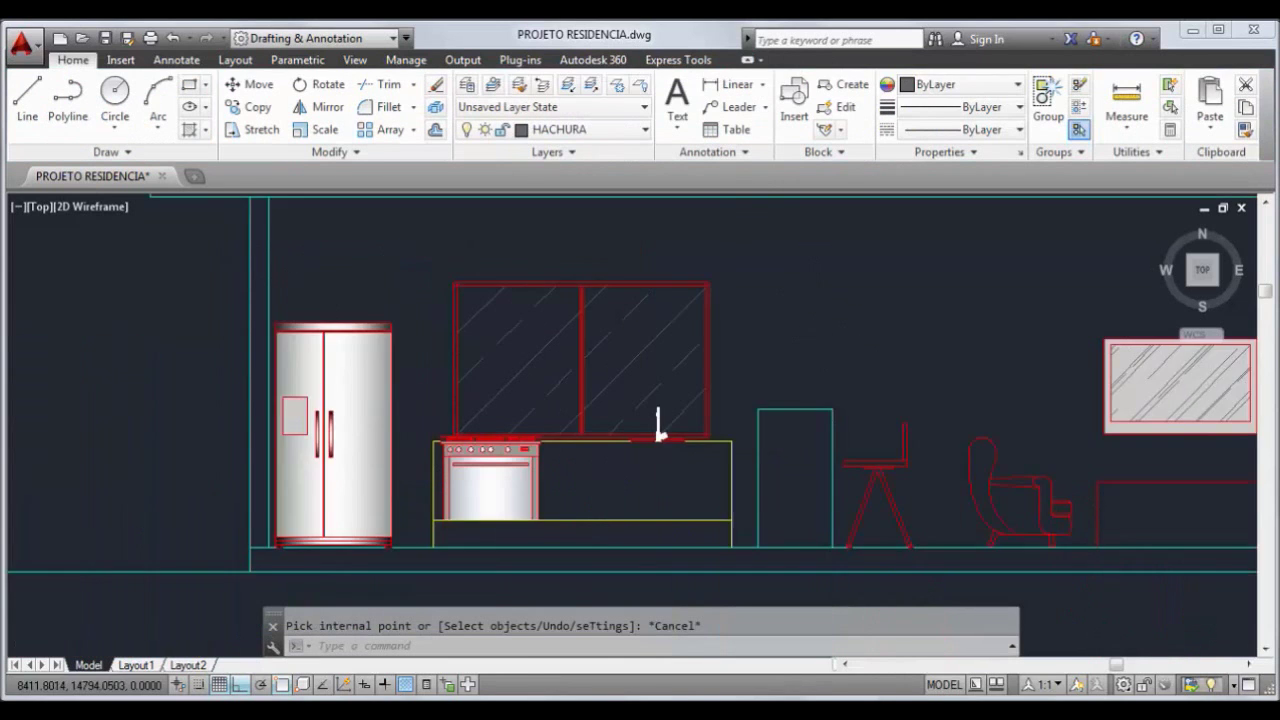
Zoom in to inspect the window's top-right corner and the rest of the elevation
scroll(551, 343, "up", 5)
scroll(466, 214, "up", 5)
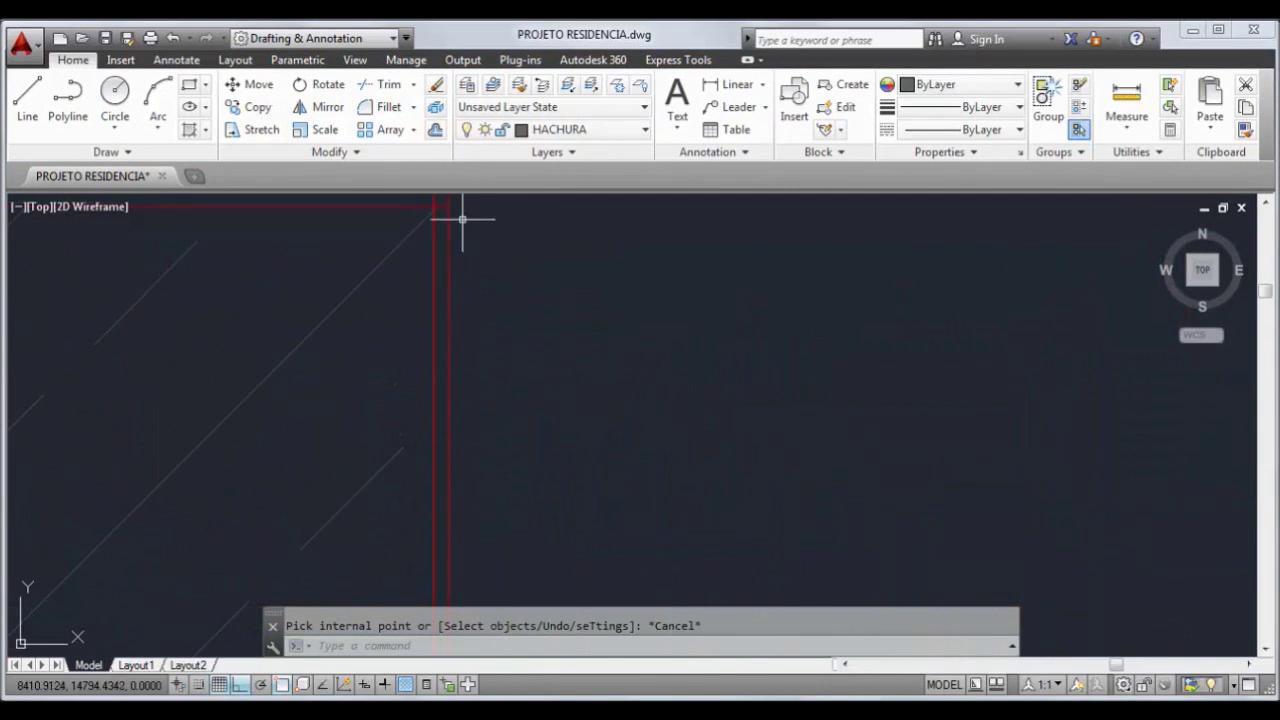
middle_click_drag(423, 277, 414, 457)
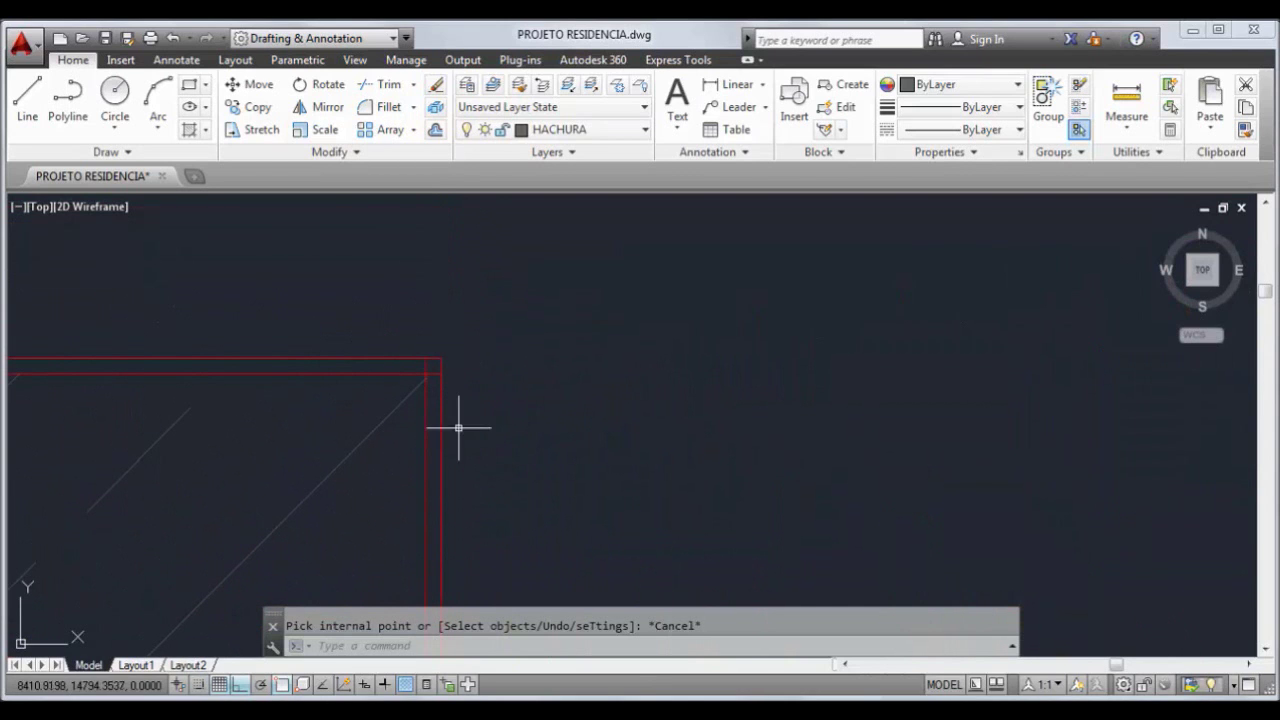
scroll(466, 346, "down", 5)
middle_click_drag(550, 393, 449, 363)
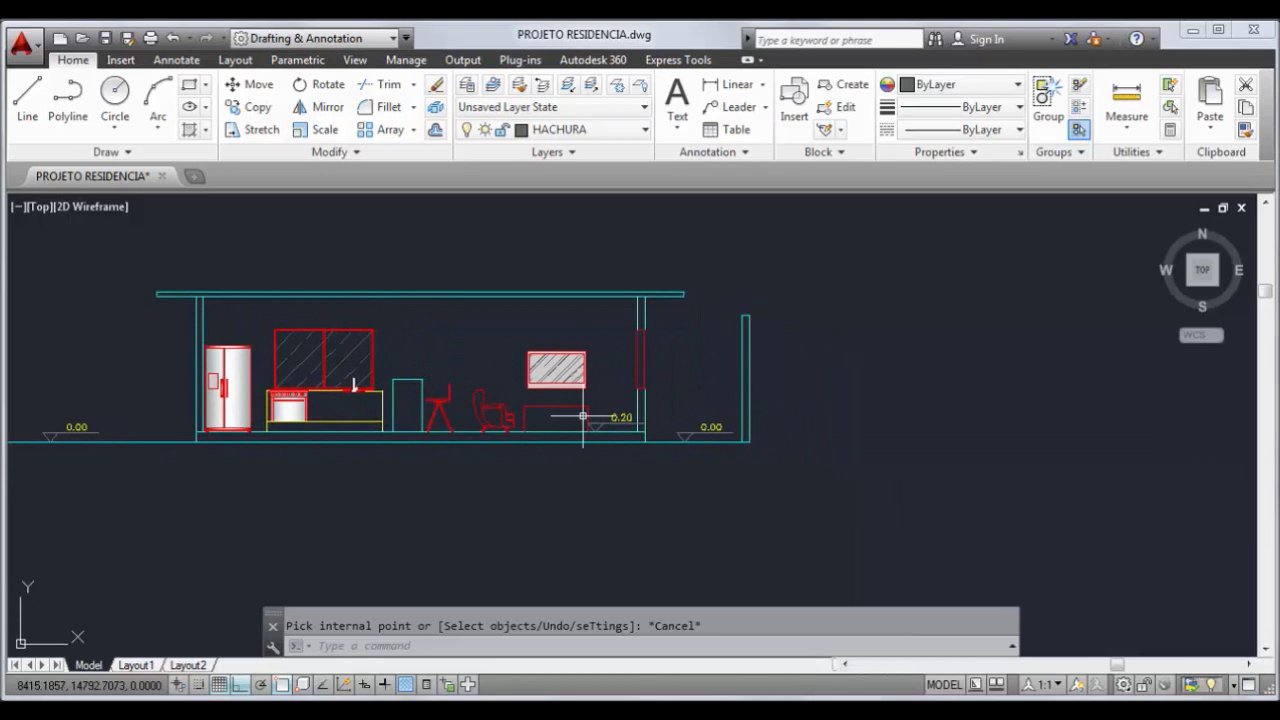
scroll(560, 405, "down", 3)
scroll(420, 395, "down", 2)
Inspect the roof plan, zoom out to show all drawings, and open the layer list
middle_click_drag(536, 373, 437, 534)
scroll(894, 486, "up", 1)
middle_click_drag(894, 486, 554, 526)
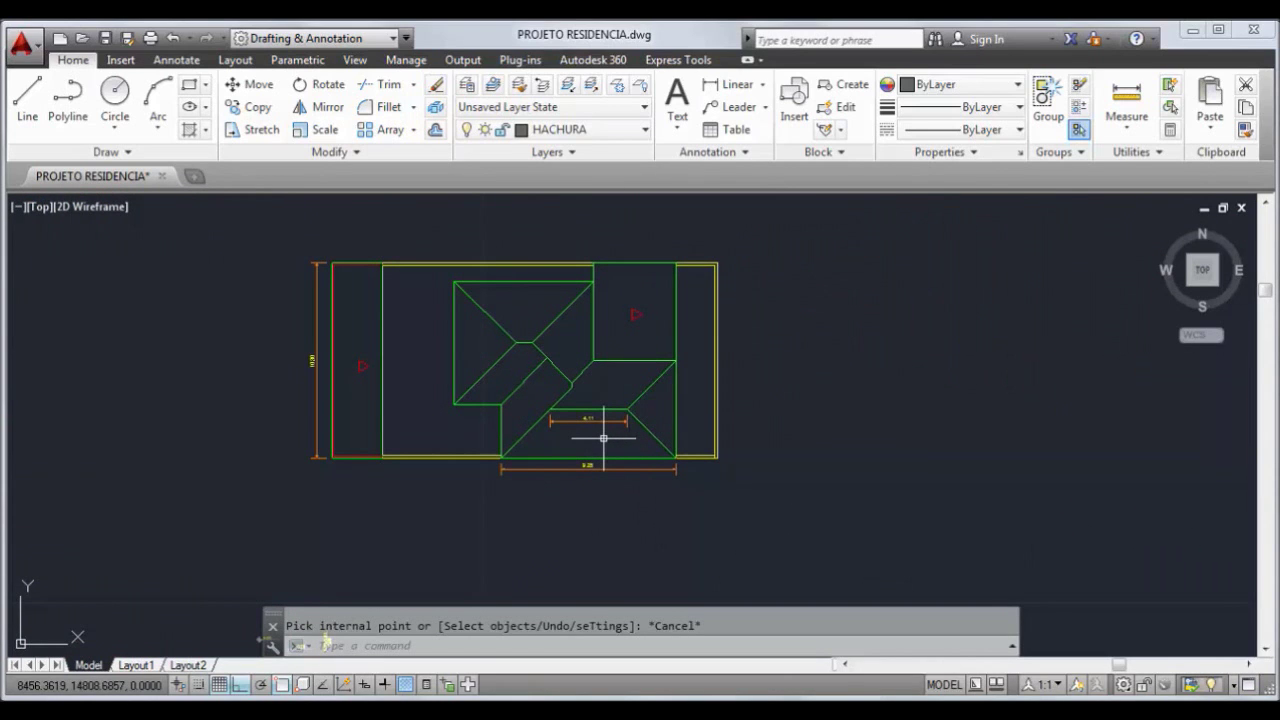
scroll(591, 500, "up", 4)
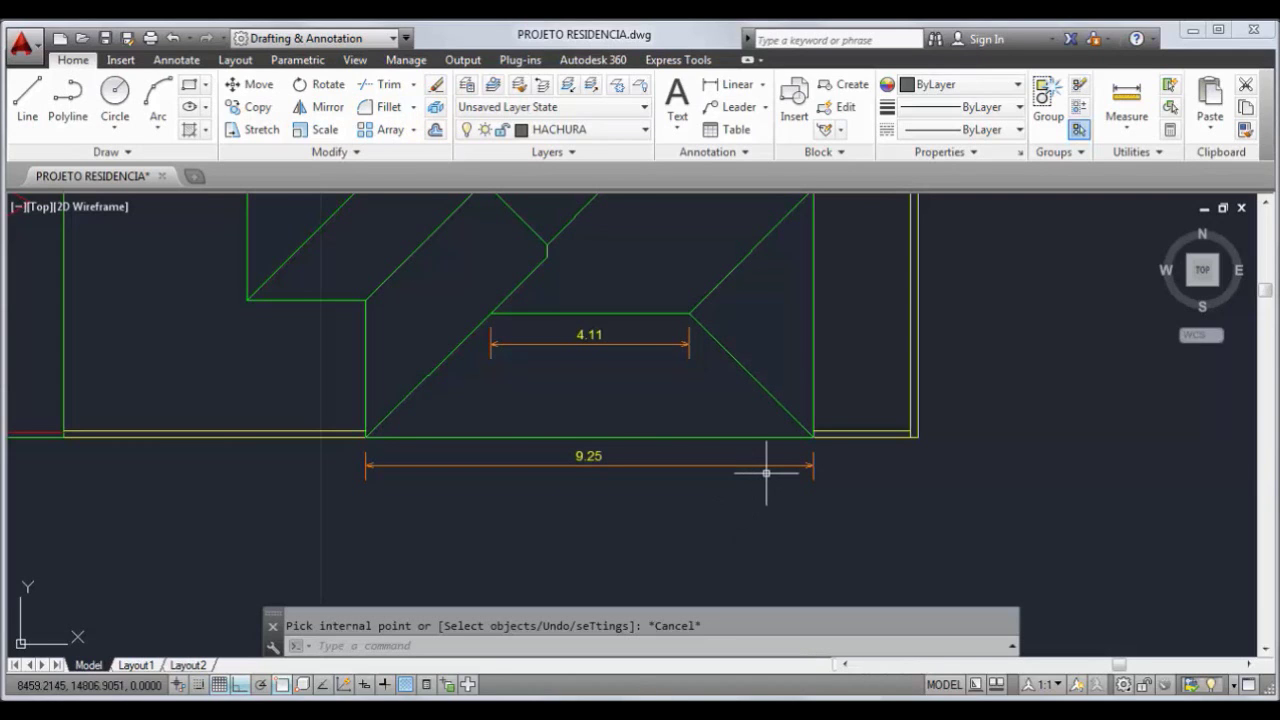
scroll(766, 472, "down", 2)
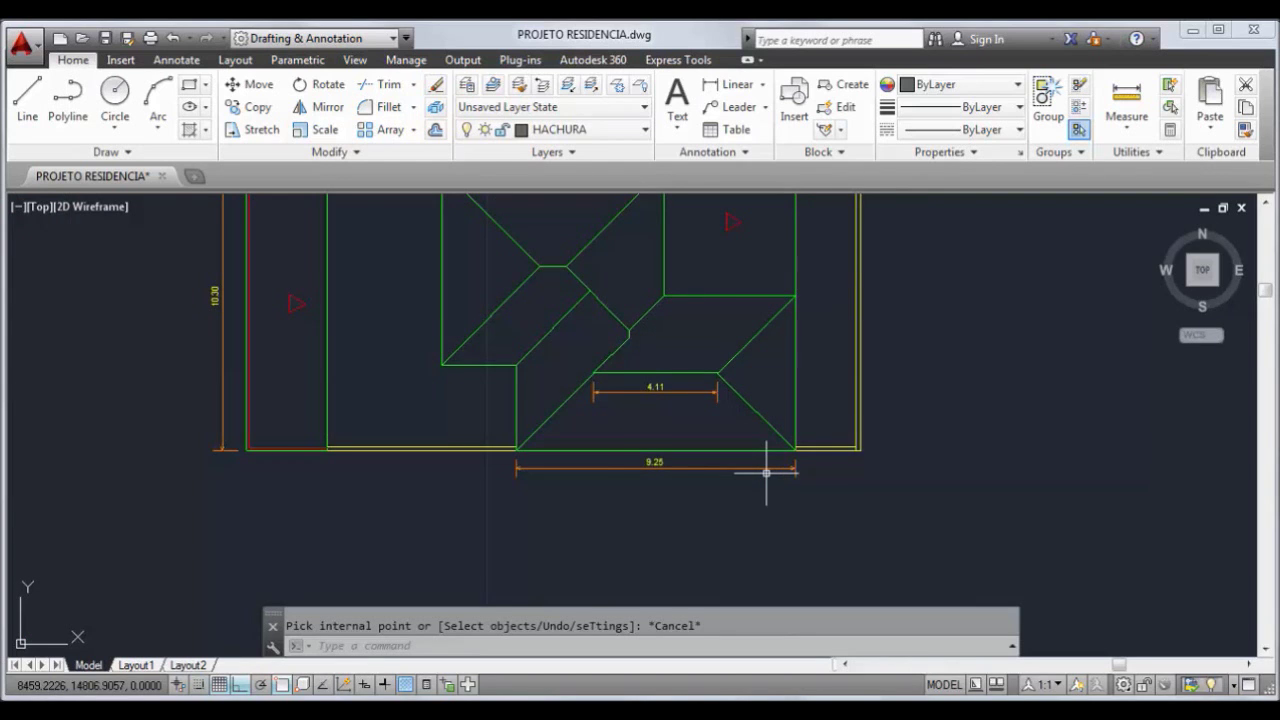
scroll(766, 472, "down", 3)
middle_click_drag(677, 531, 829, 369)
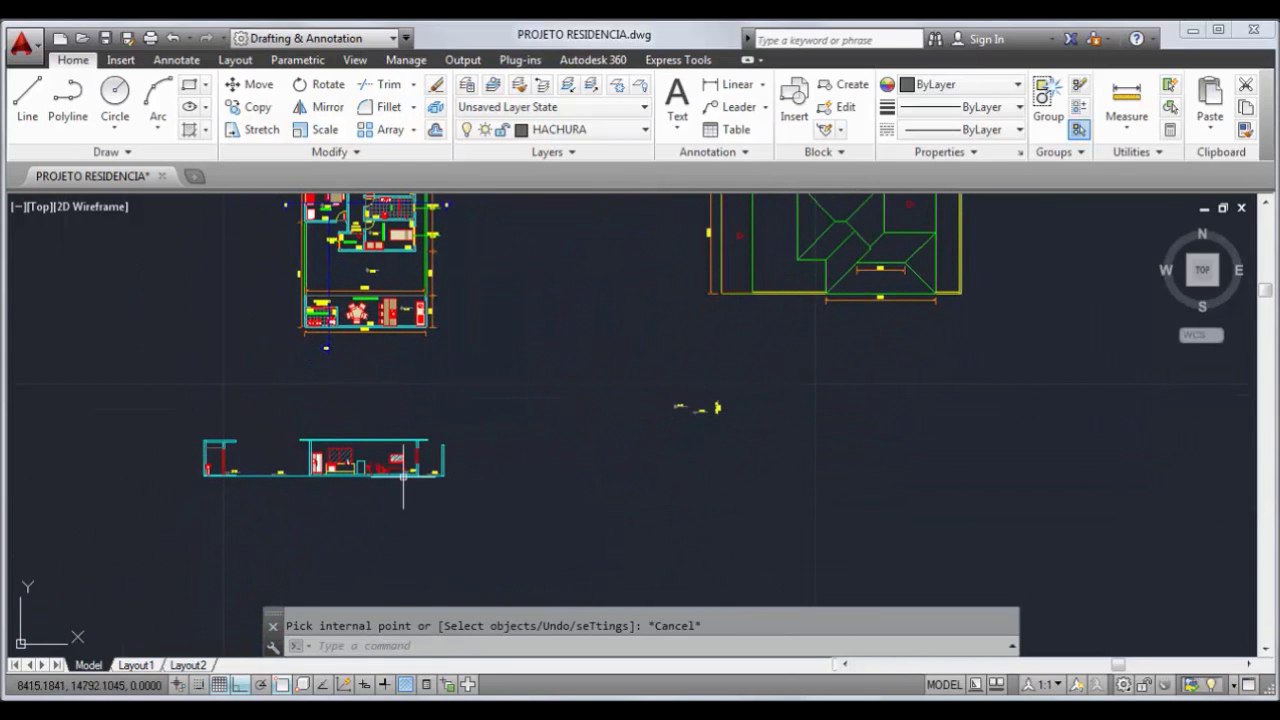
left_click(603, 130)
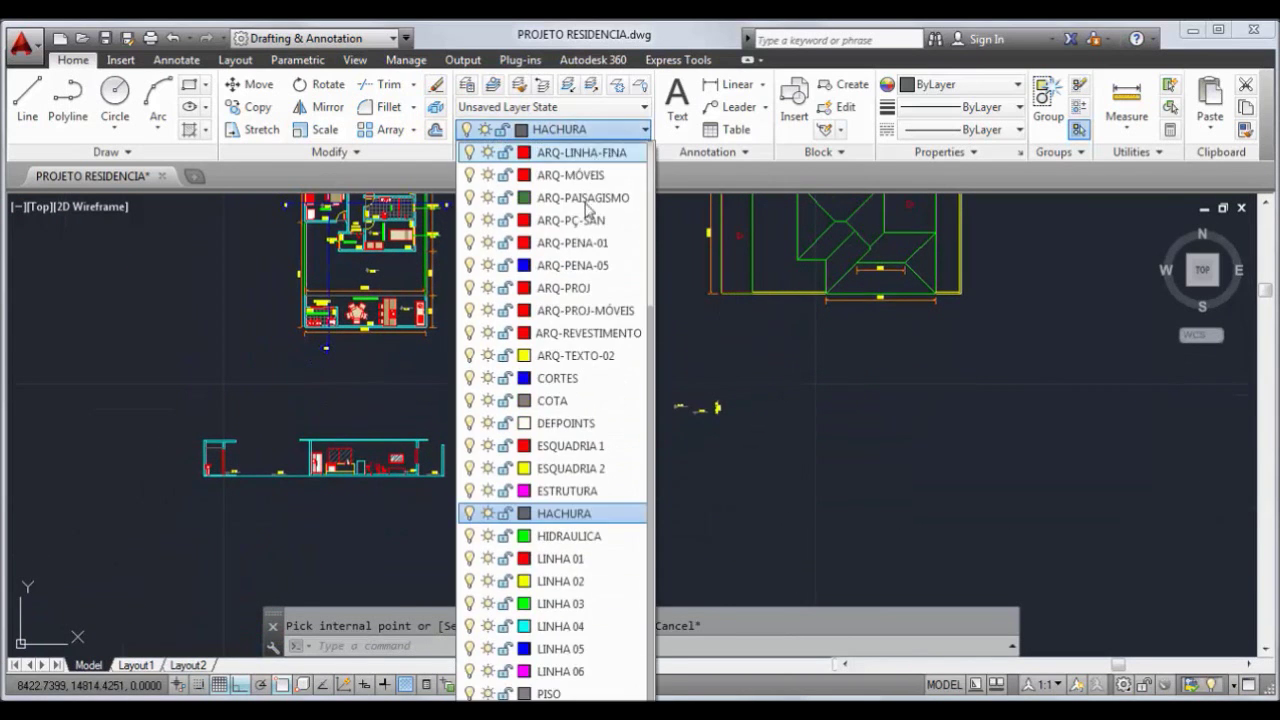
On layer LINHA 03, draw a 1.65 vertical line up from the roof slab's middle
left_click(558, 604)
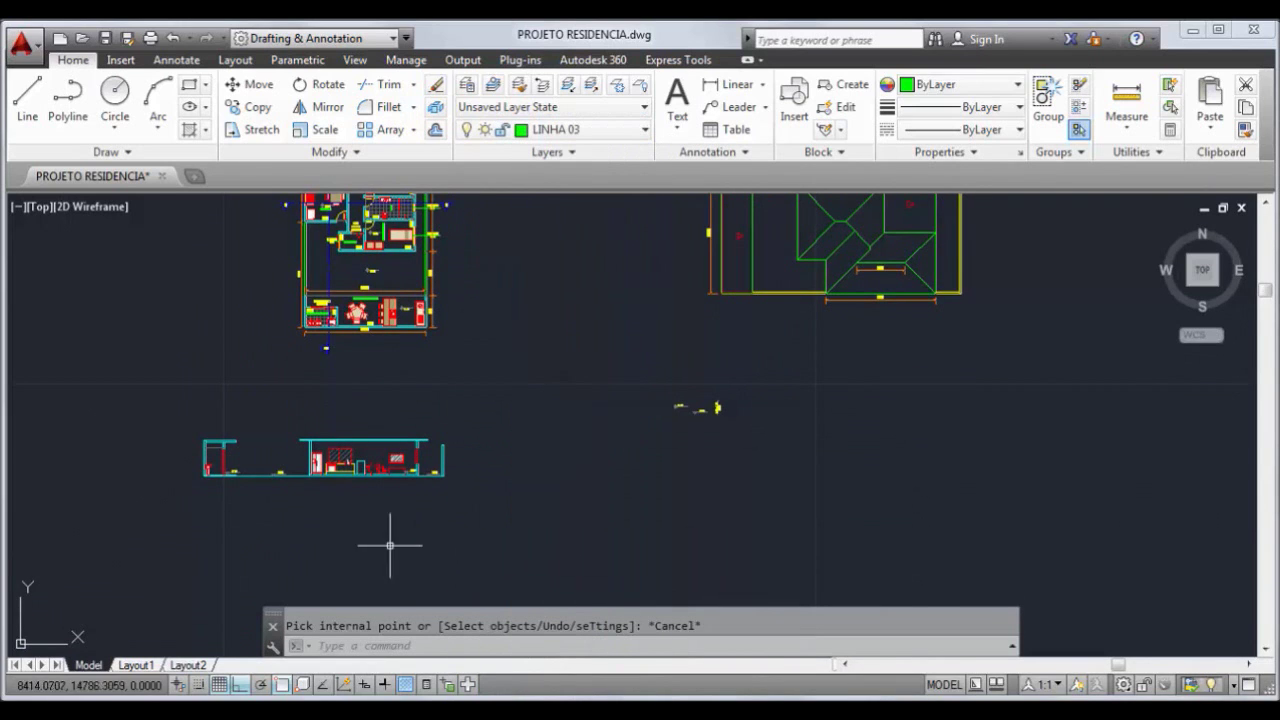
middle_click_drag(389, 540, 491, 534)
left_click(27, 100)
scroll(430, 440, "up", 6)
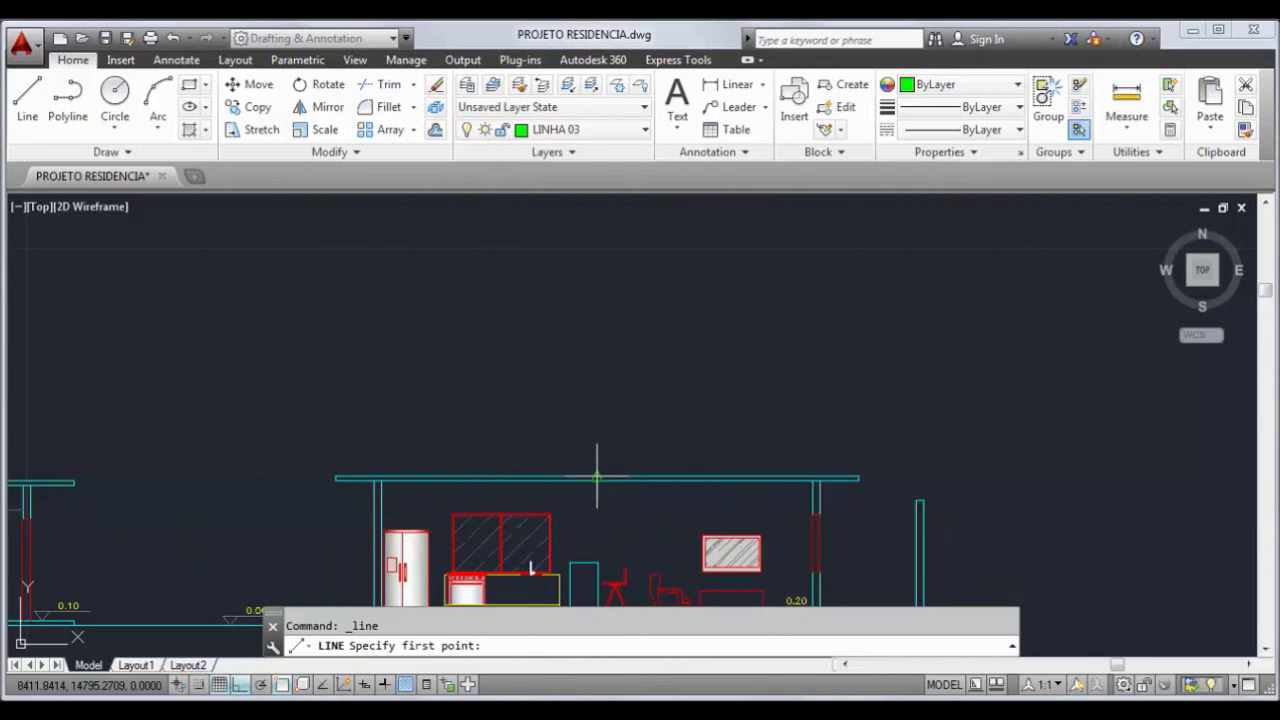
left_click(600, 468)
type("1")
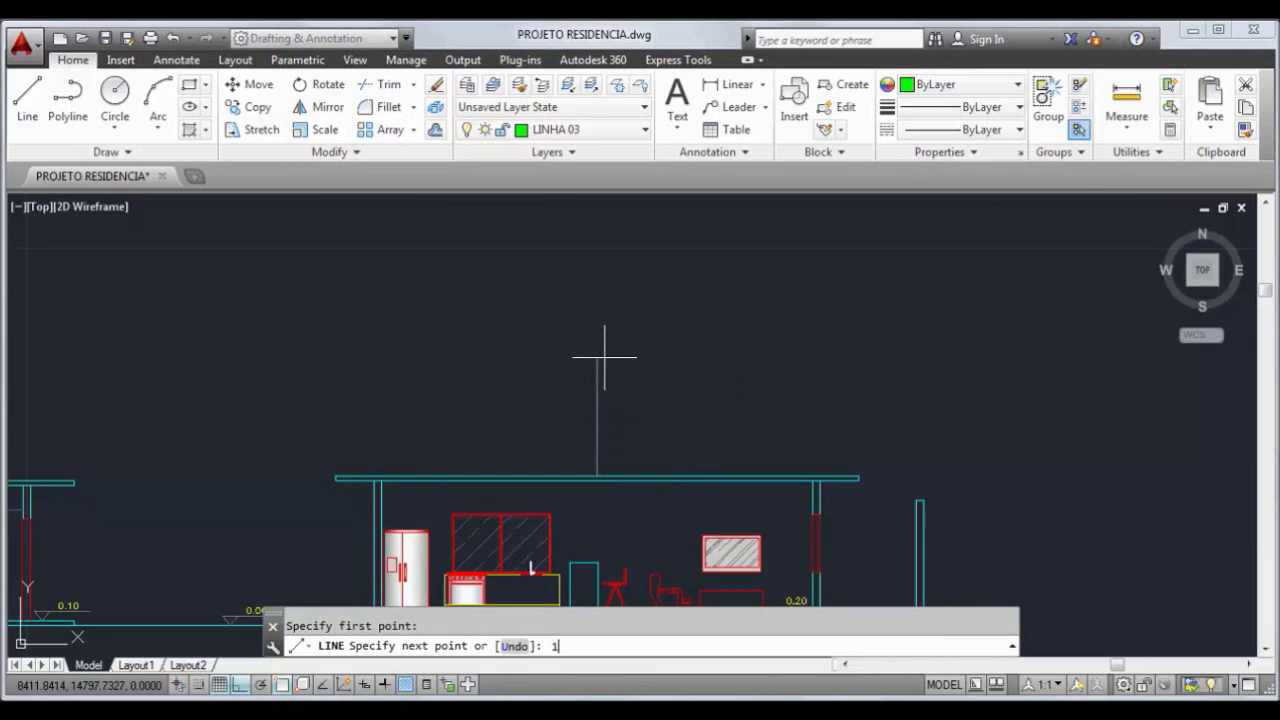
key("Return")
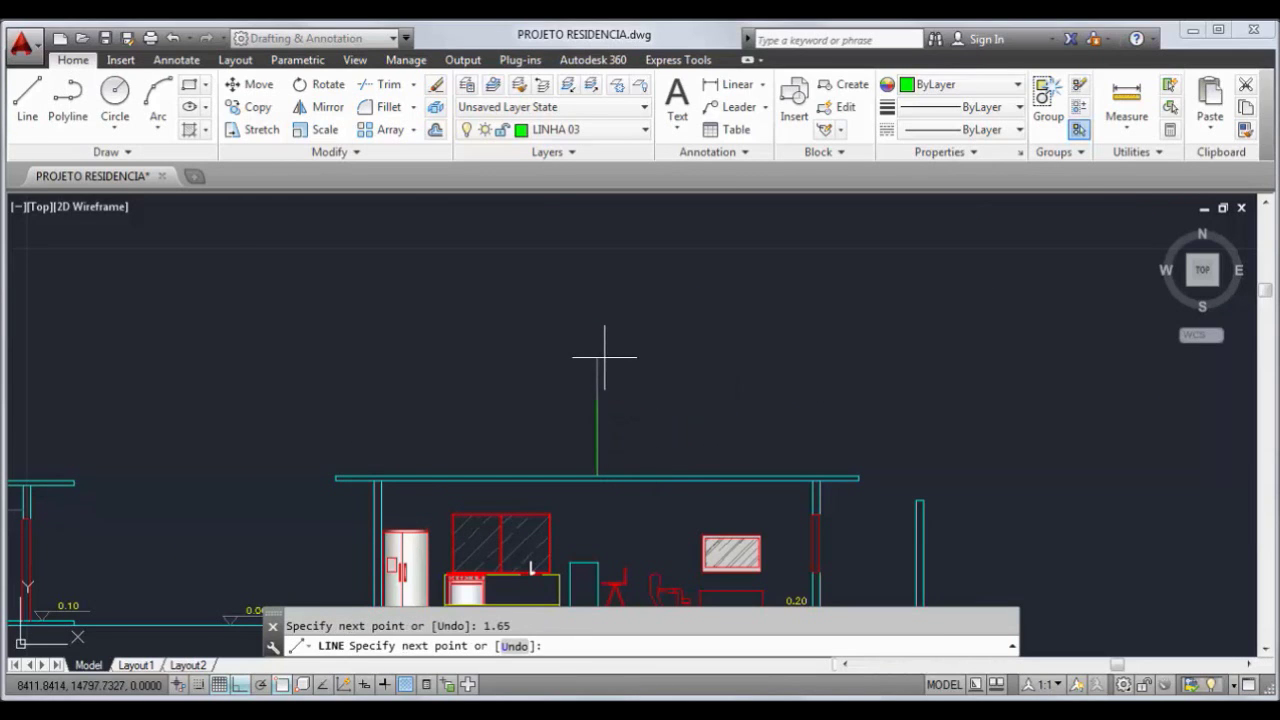
key("Return")
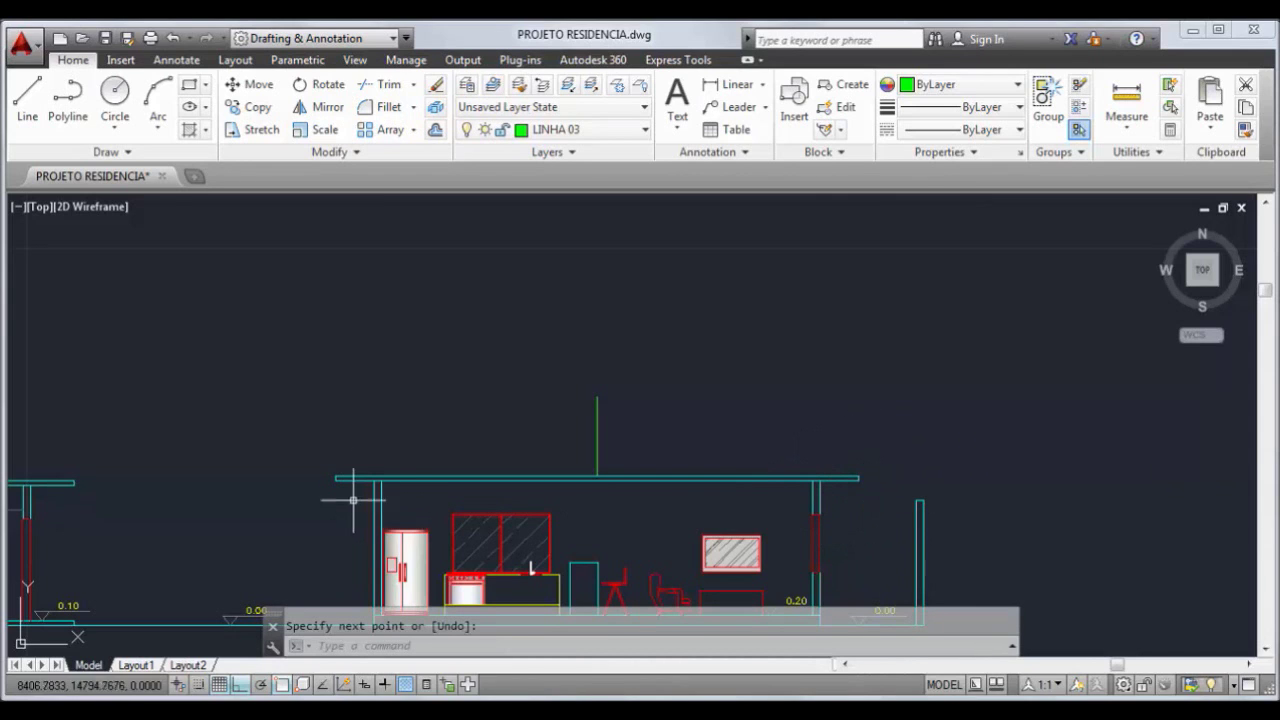
Draw a 4.11 long horizontal green line above the section
mouse_move(590, 425)
middle_mouse_down()
mouse_move(597, 434)
mouse_move(591, 409)
middle_mouse_up()
left_click(24, 112)
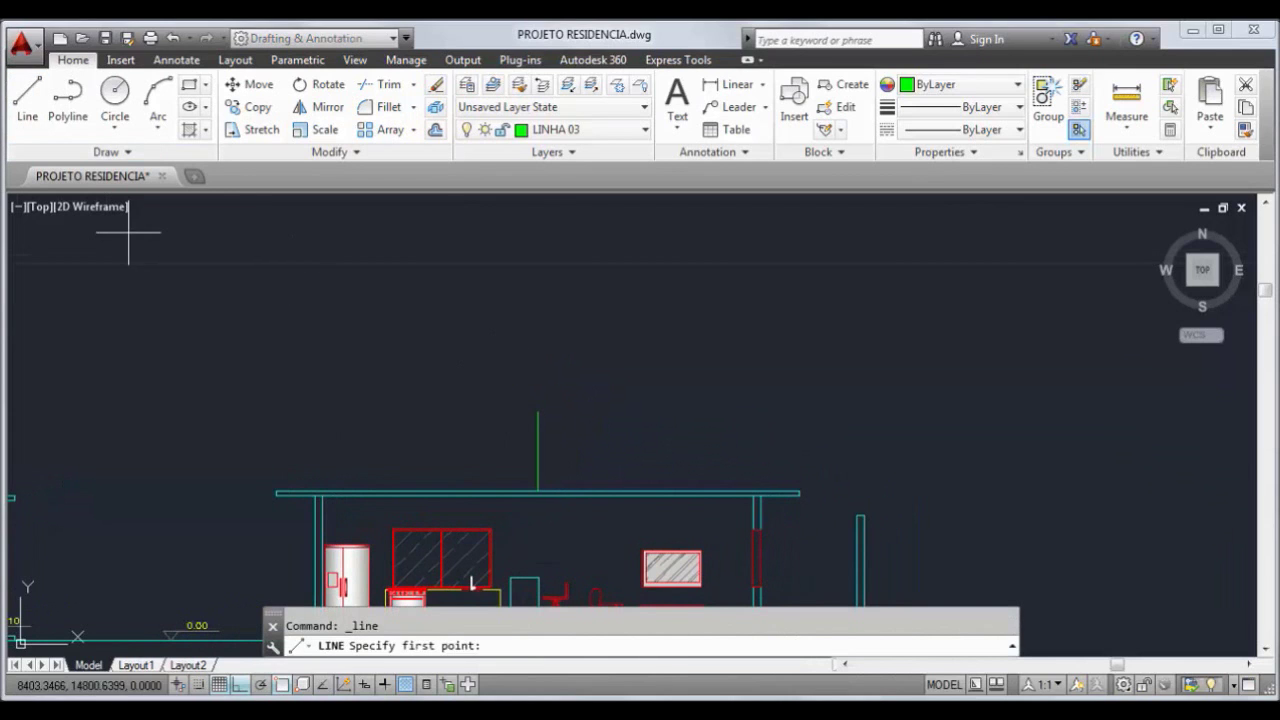
left_click(397, 352)
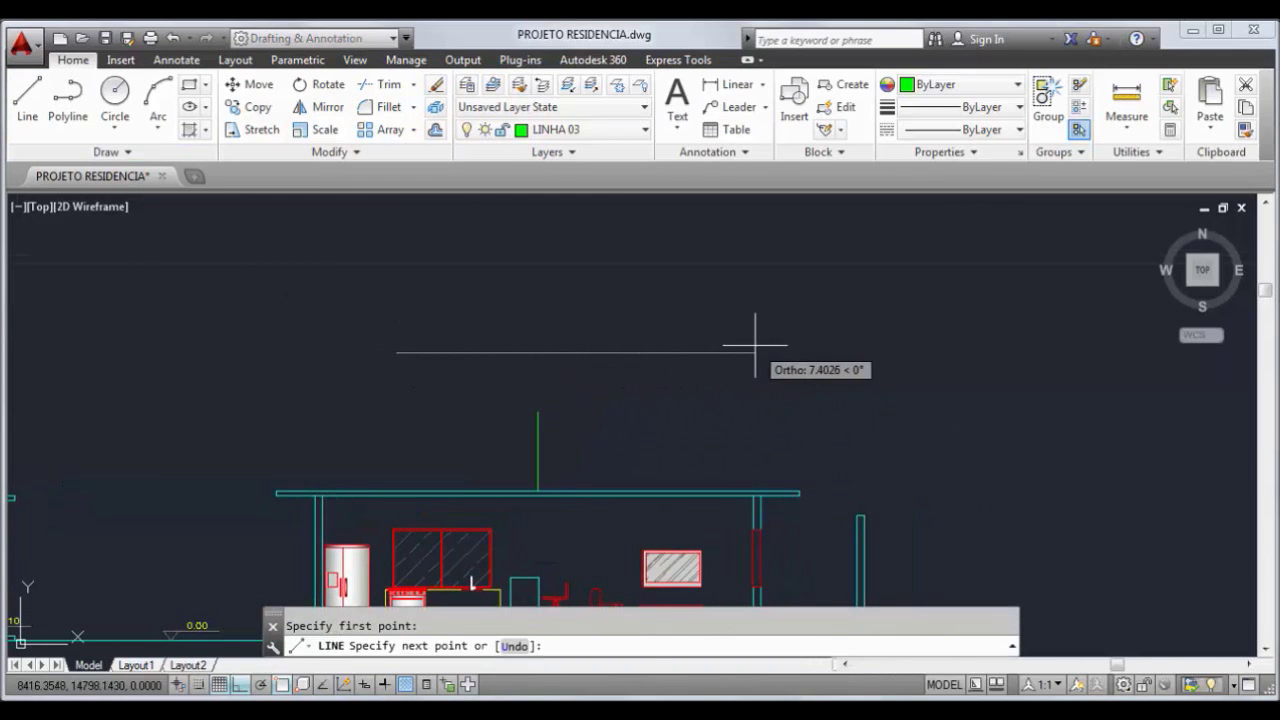
type("4.11")
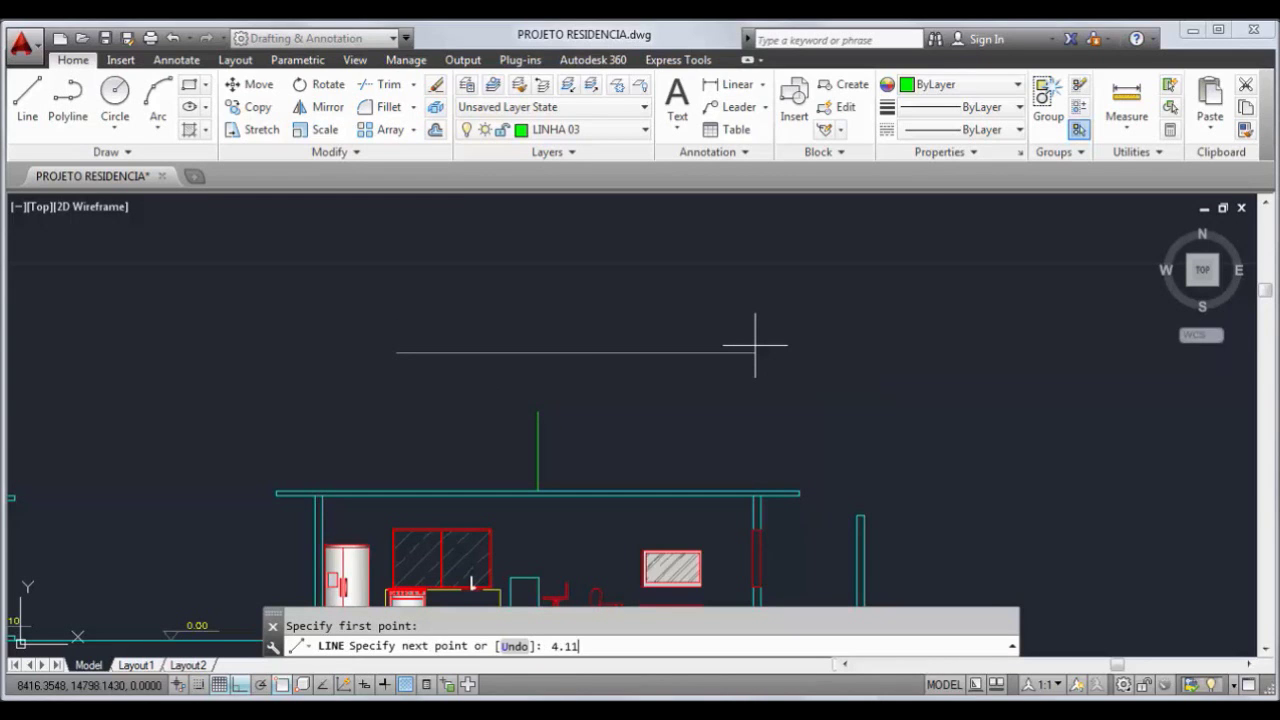
key("Return")
key("Return")
Move the green horizontal line by its midpoint up to ridge height
left_click(523, 356)
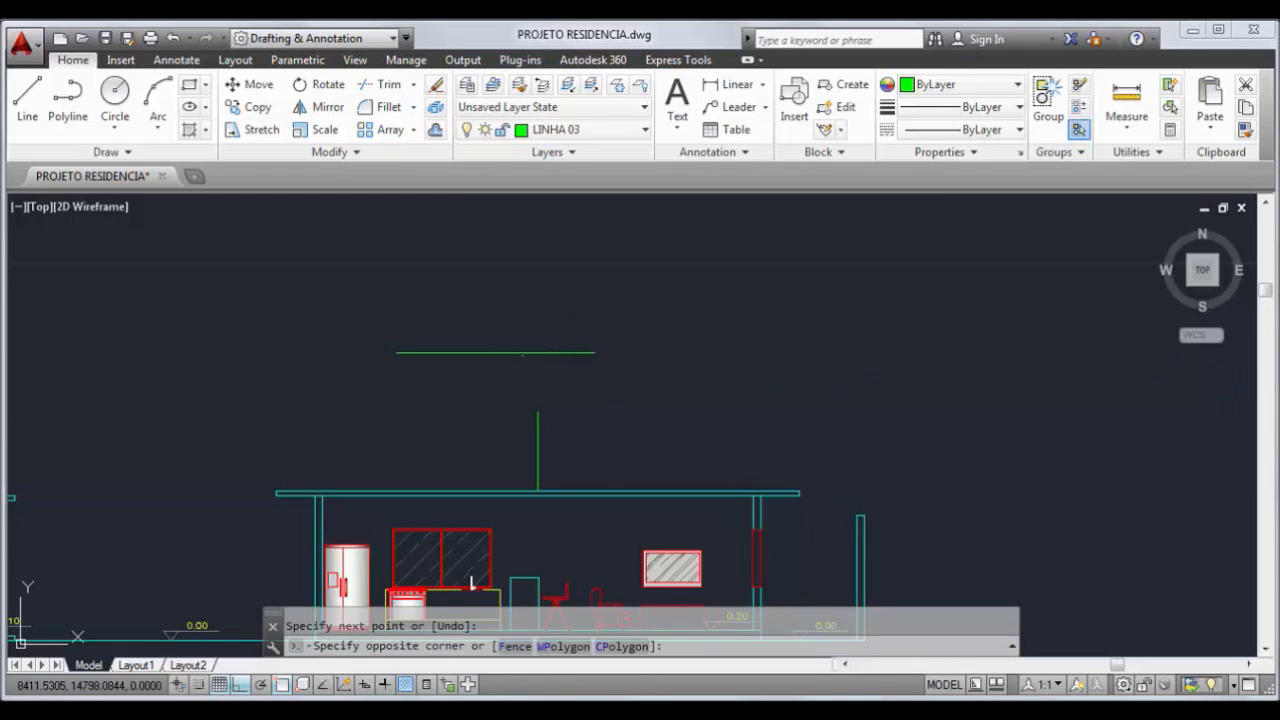
left_click(520, 351)
type("m")
key("Return")
left_click(495, 352)
left_click(536, 410)
Draw sloping roof lines from each ridge-line end down to the slab's left and right ends
middle_click_drag(401, 426, 421, 414)
left_click(28, 100)
left_click(458, 400)
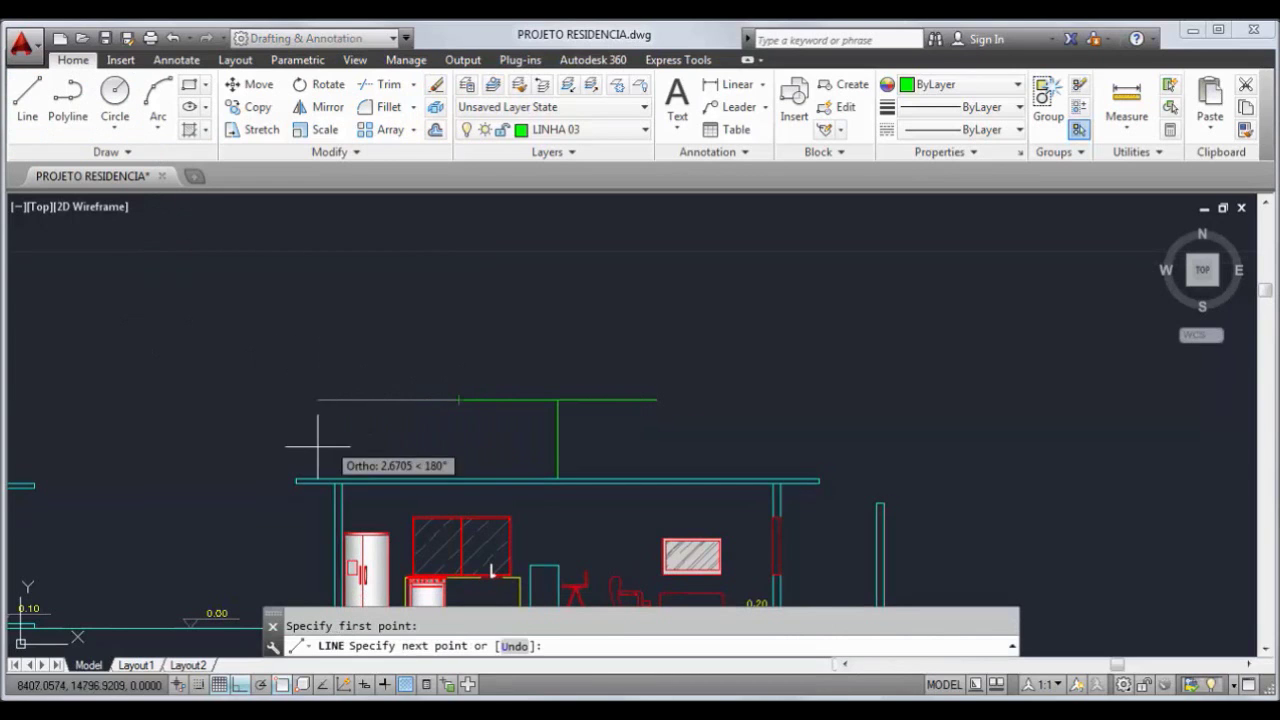
left_click(297, 480)
key("Return")
key("Return")
left_click(656, 400)
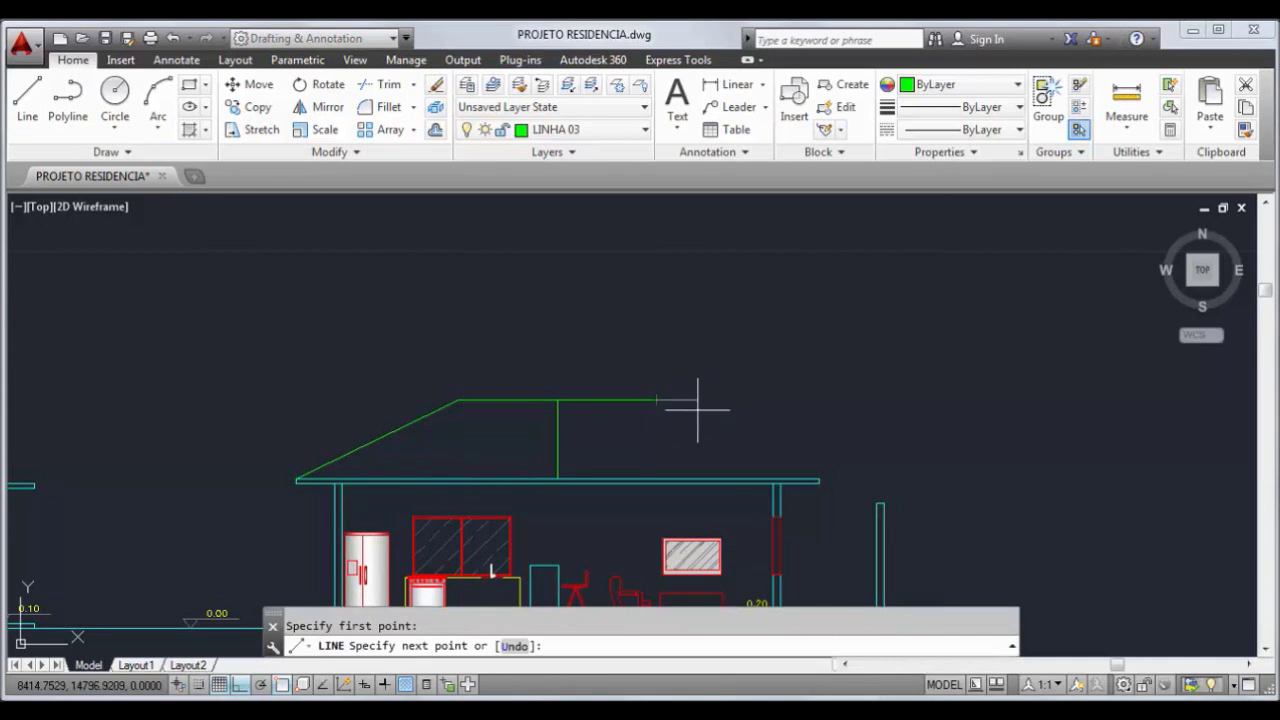
left_click(820, 480)
key("Return")
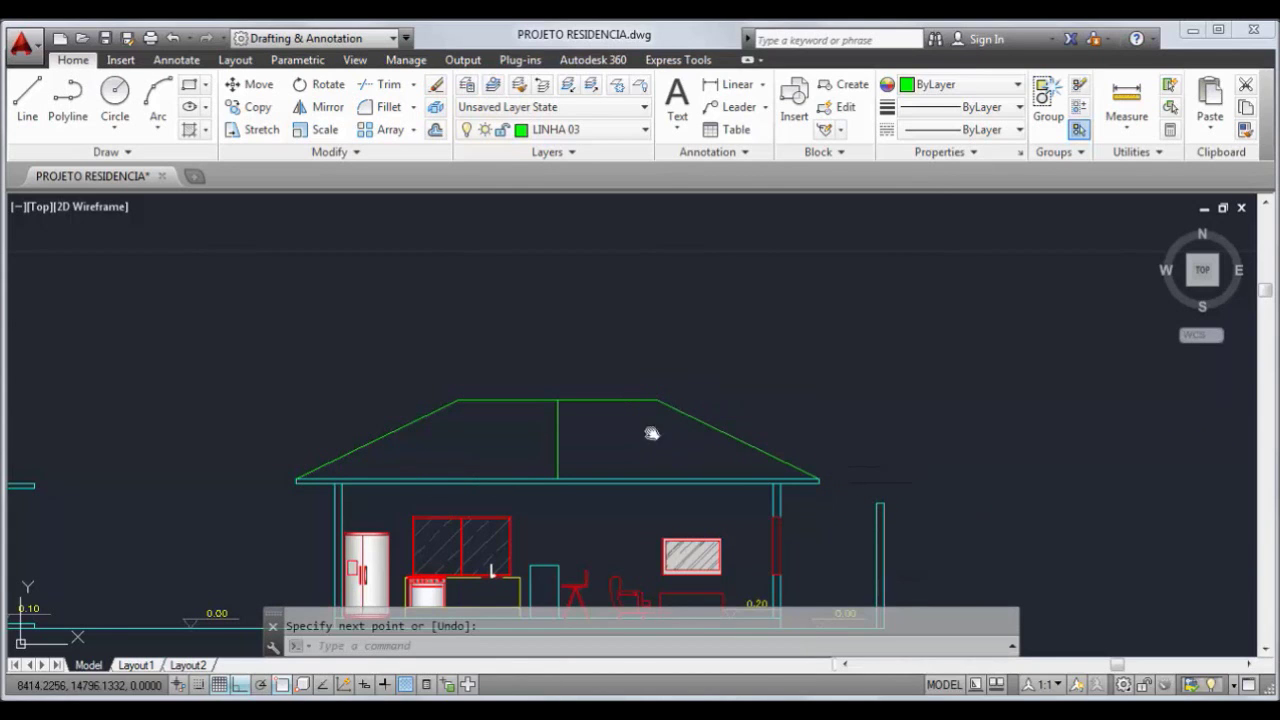
middle_click_drag(651, 433, 636, 418)
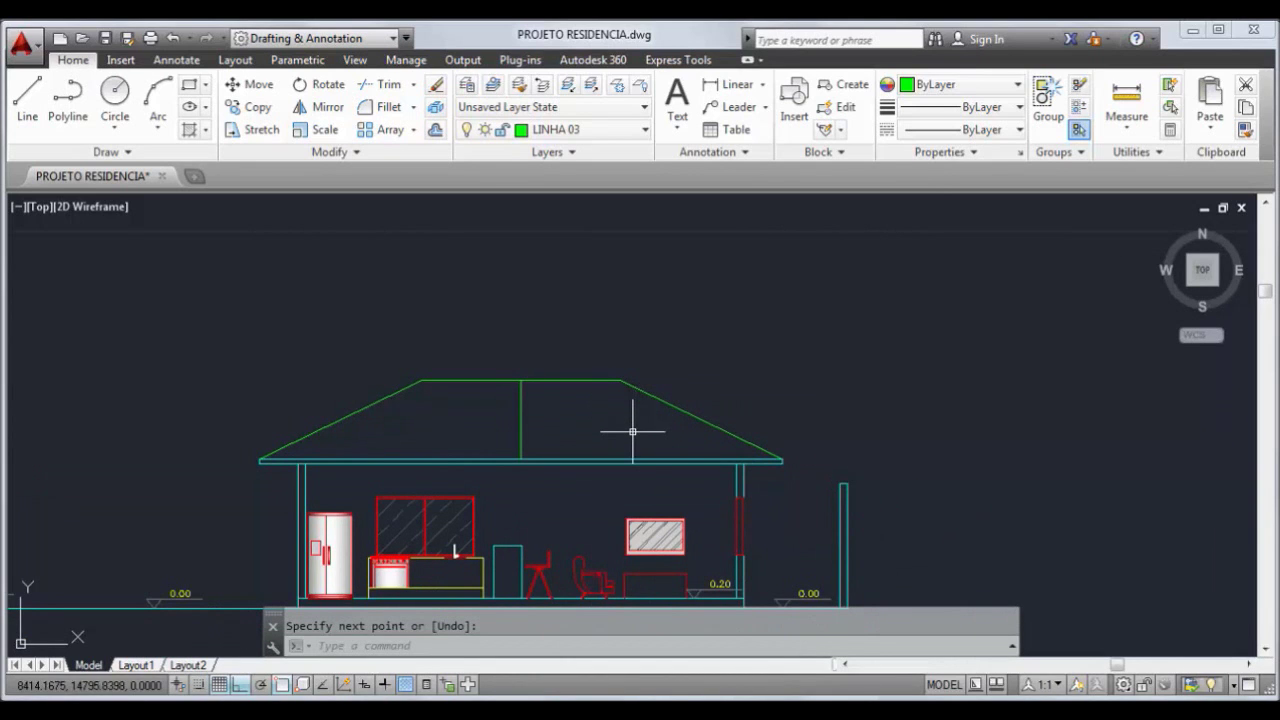
type("o")
key("Return")
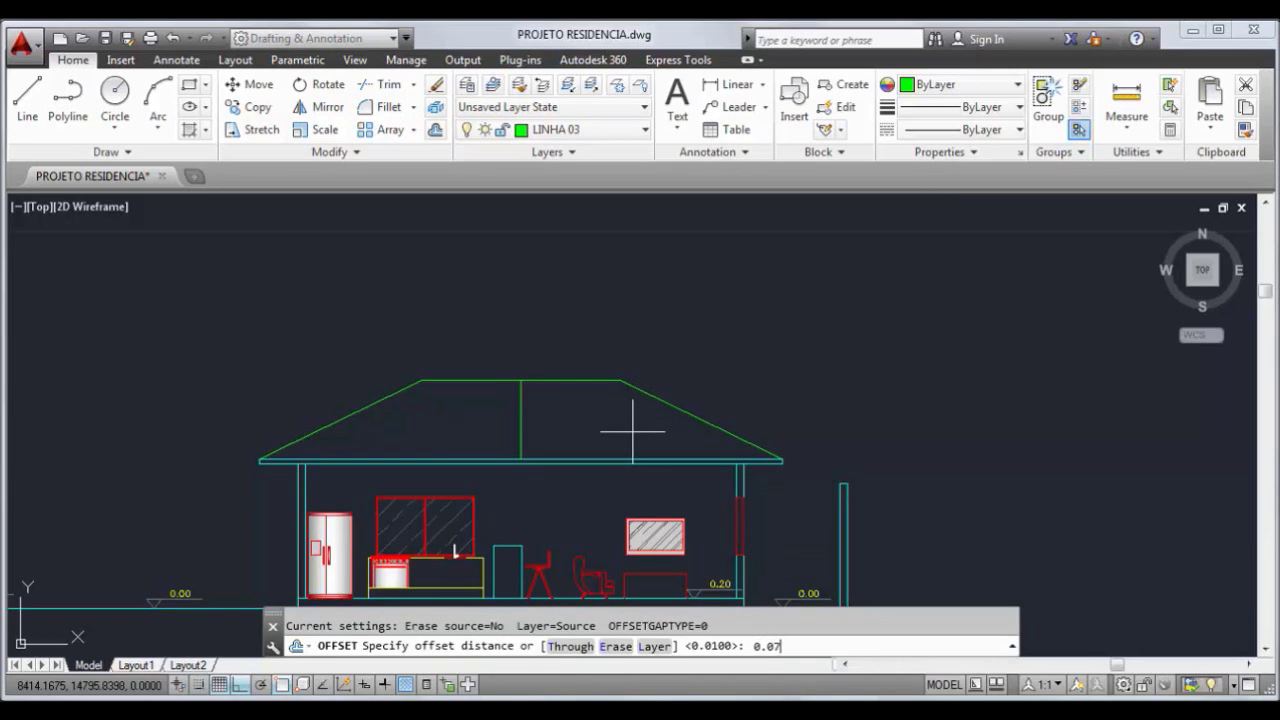
Offset the right slope, top line and left slope 0.07 upward
type("0.07")
key("Return")
scroll(620, 426, "up", 2)
left_click(650, 398)
left_click(677, 373)
left_click(557, 372)
left_click(557, 357)
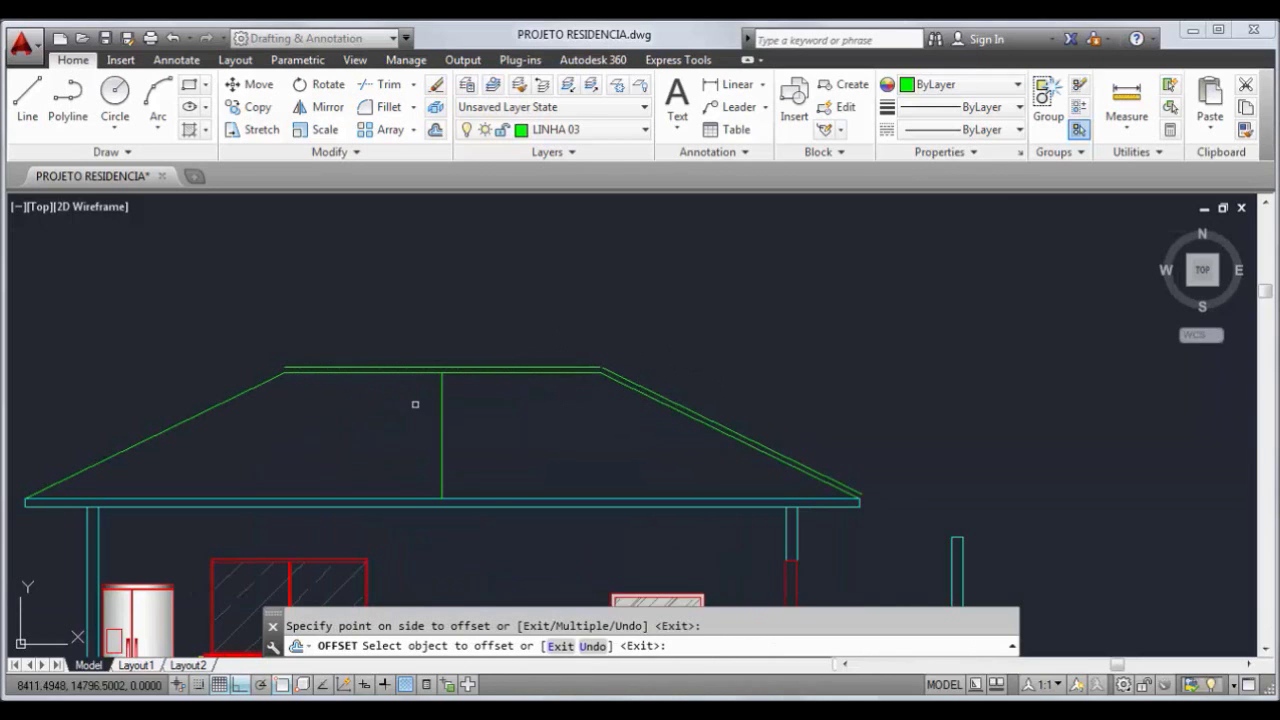
middle_click_drag(221, 382, 367, 379)
left_click(382, 393)
left_click(357, 371)
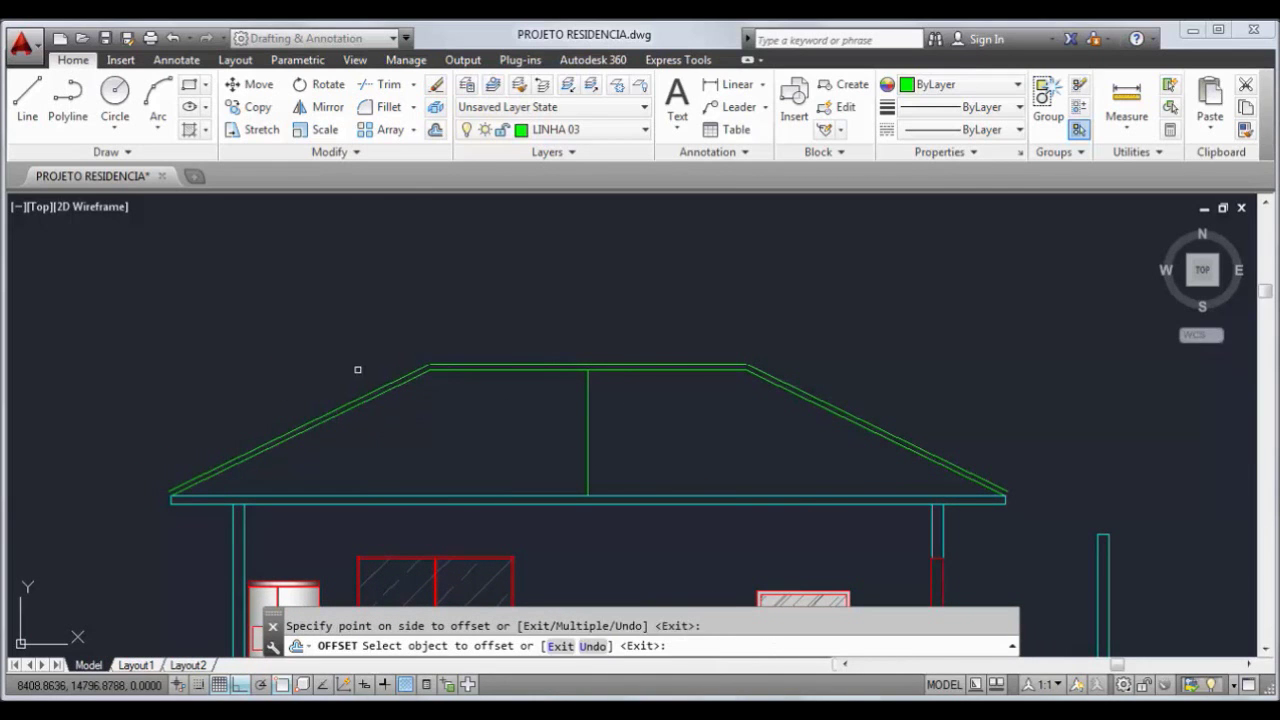
key("Escape")
Start a fillet on the top roof line and zoom in on the right eave
type("f")
key("Return")
scroll(430, 362, "up", 4)
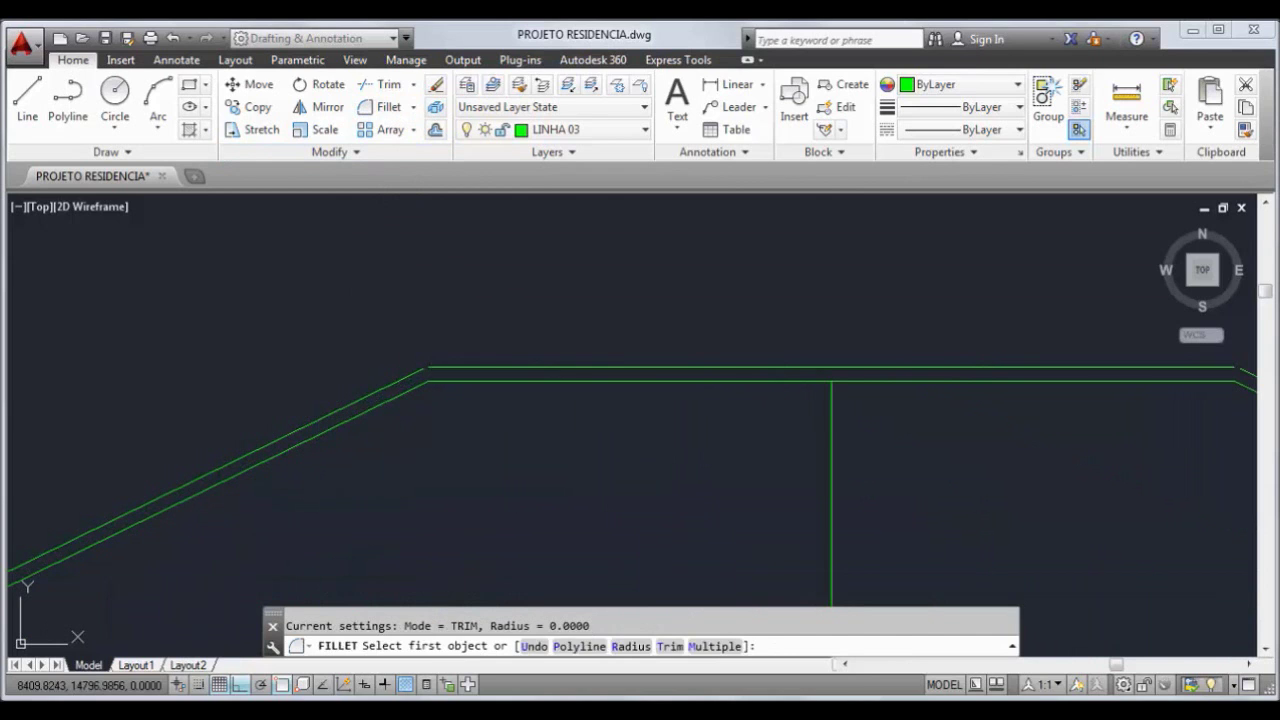
left_click(435, 368)
scroll(425, 367, "down", 4)
left_click(389, 107)
scroll(682, 296, "down", 1)
middle_click_drag(682, 296, 662, 296)
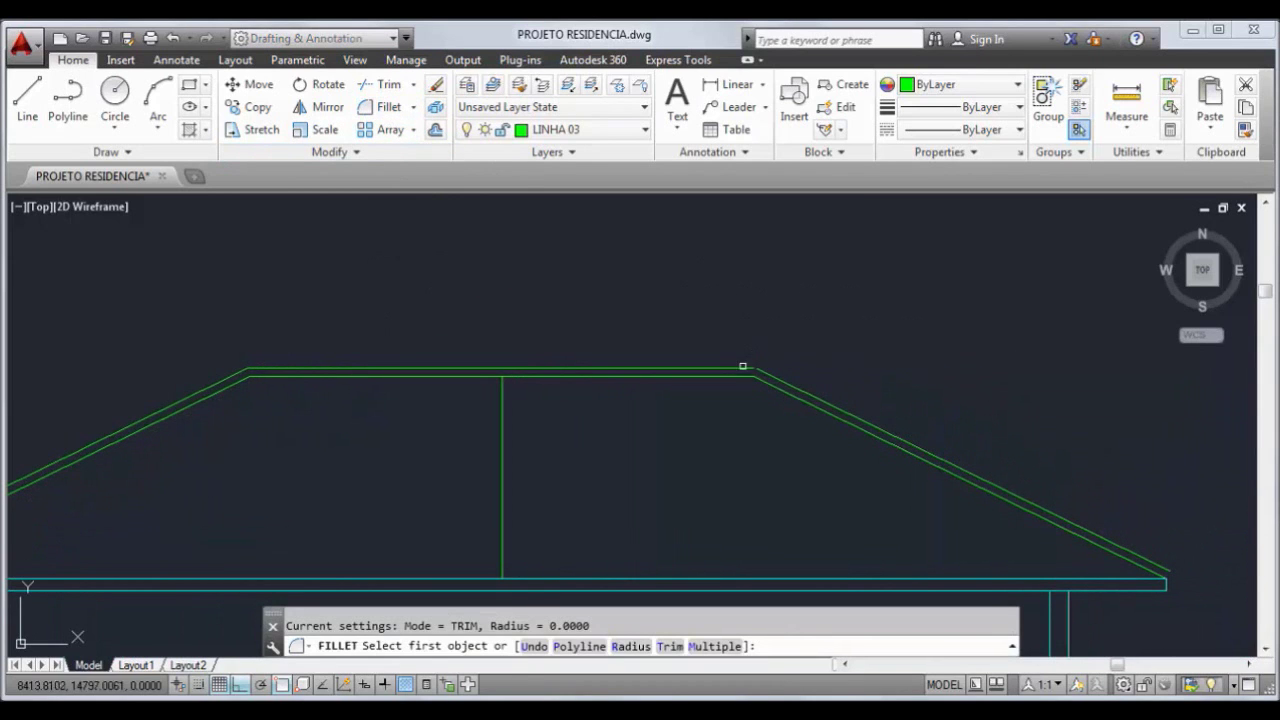
left_click(743, 367)
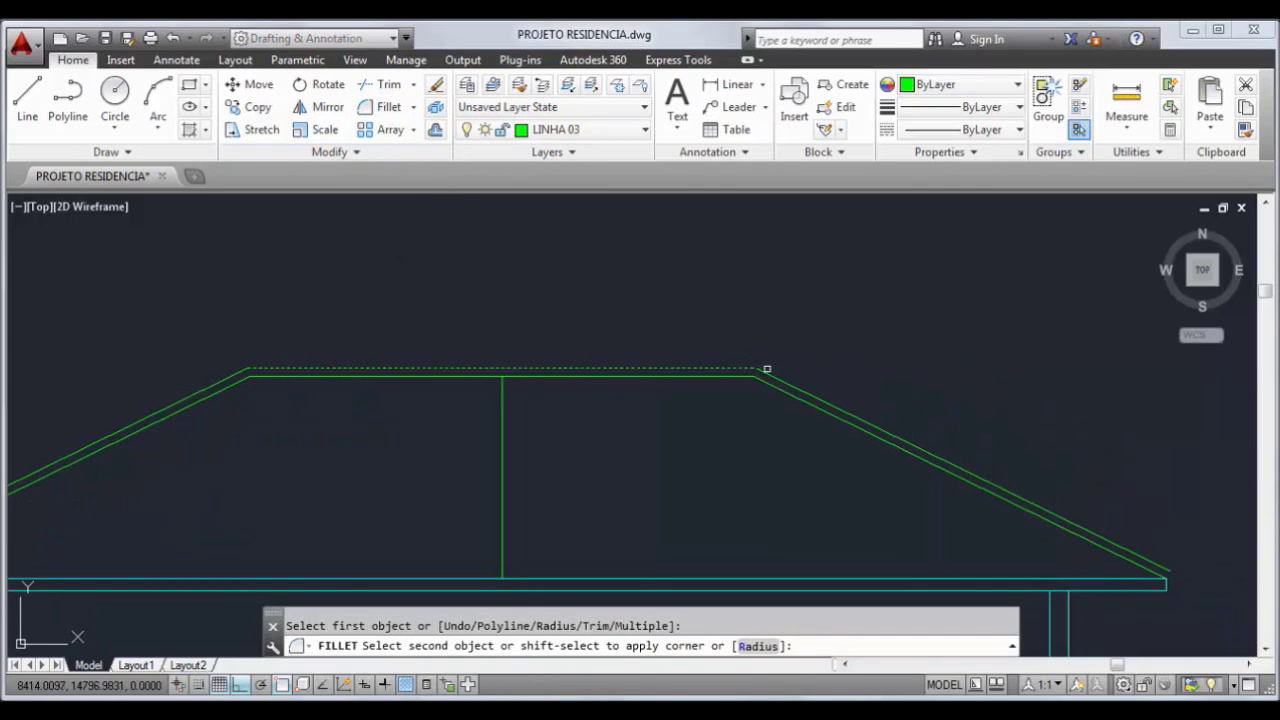
middle_click_drag(893, 411, 543, 266)
scroll(820, 430, "up", 4)
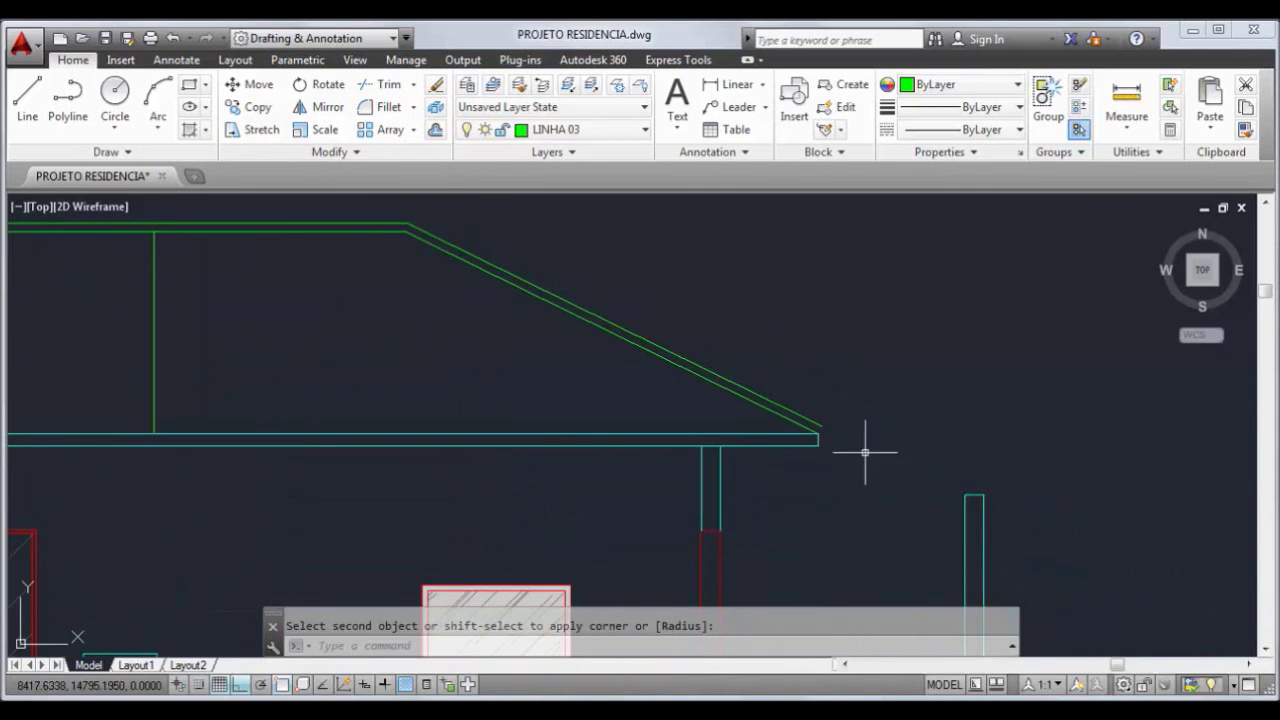
Close the right and left eaves by blending each inner line with its outer copy
left_click(413, 107)
left_click(410, 212)
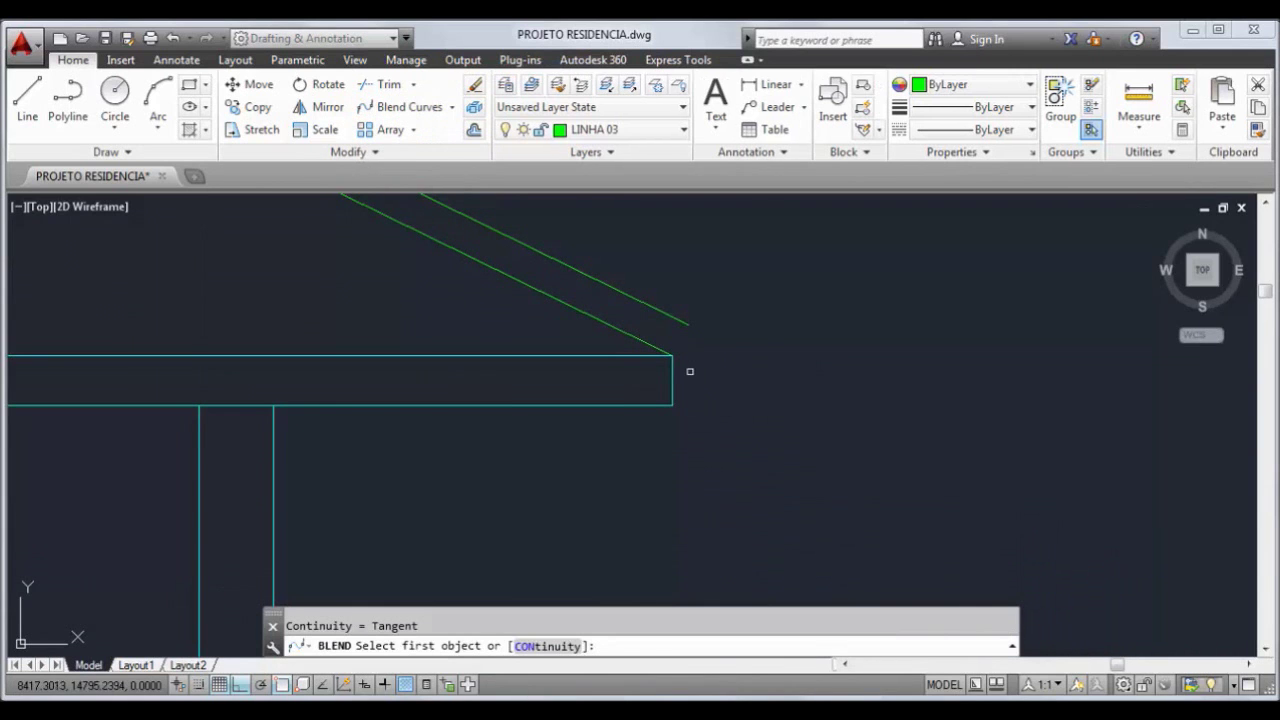
left_click(656, 347)
left_click(676, 317)
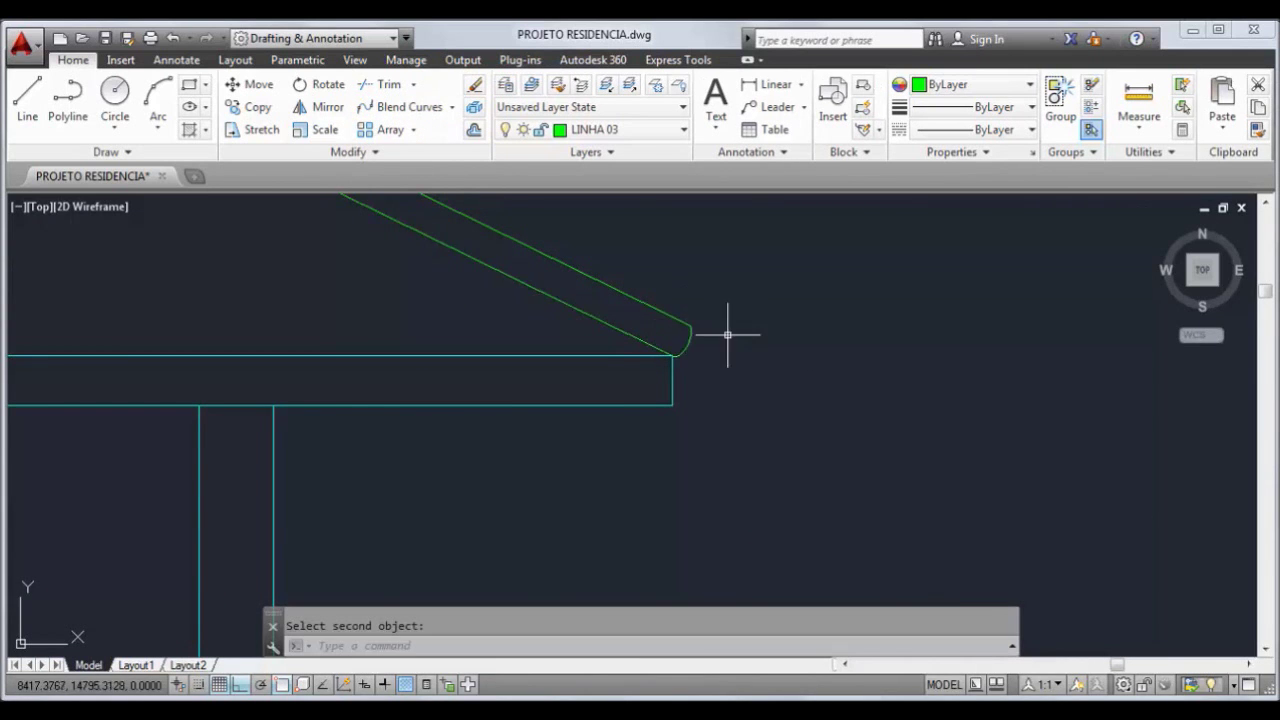
scroll(869, 352, "down", 3)
left_click(409, 106)
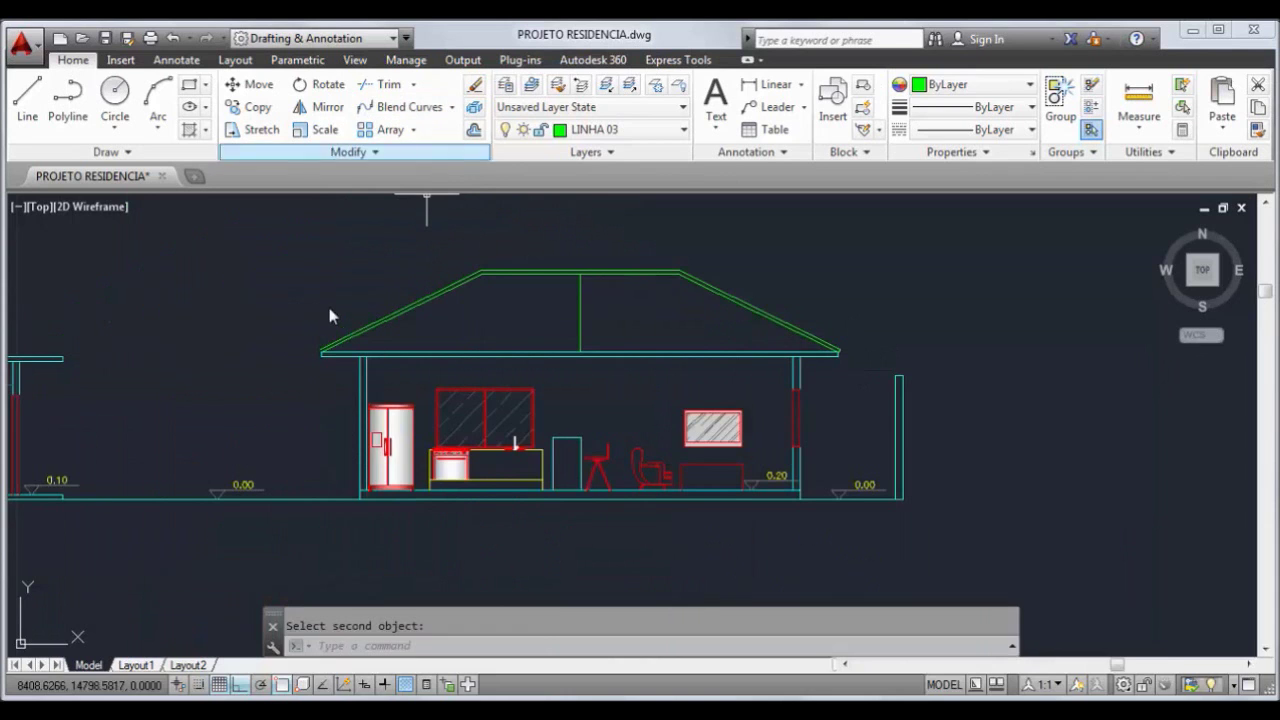
scroll(328, 335, "up", 5)
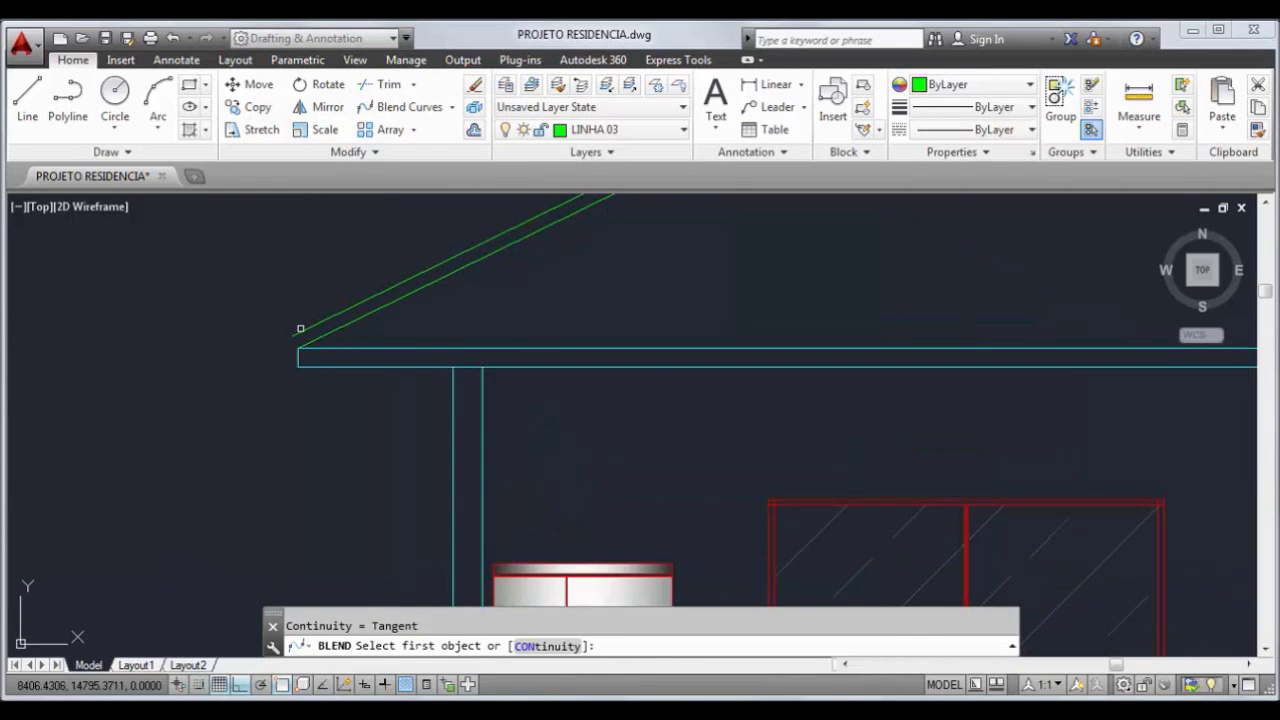
left_click(299, 331)
left_click(309, 341)
scroll(309, 341, "down", 4)
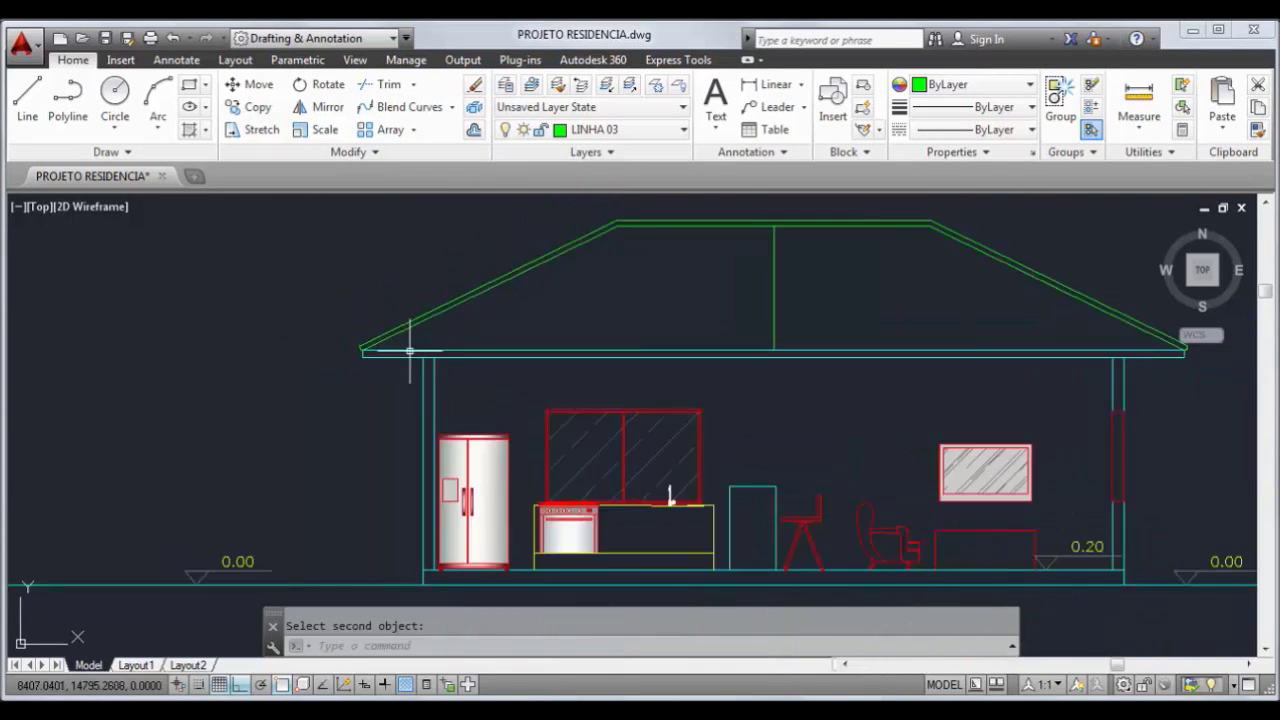
Delete the vertical line beneath the roof ridge
left_click(656, 332)
key("Delete")
middle_click_drag(552, 430, 717, 432)
middle_click_drag(519, 436, 591, 437)
middle_click_drag(431, 430, 506, 426)
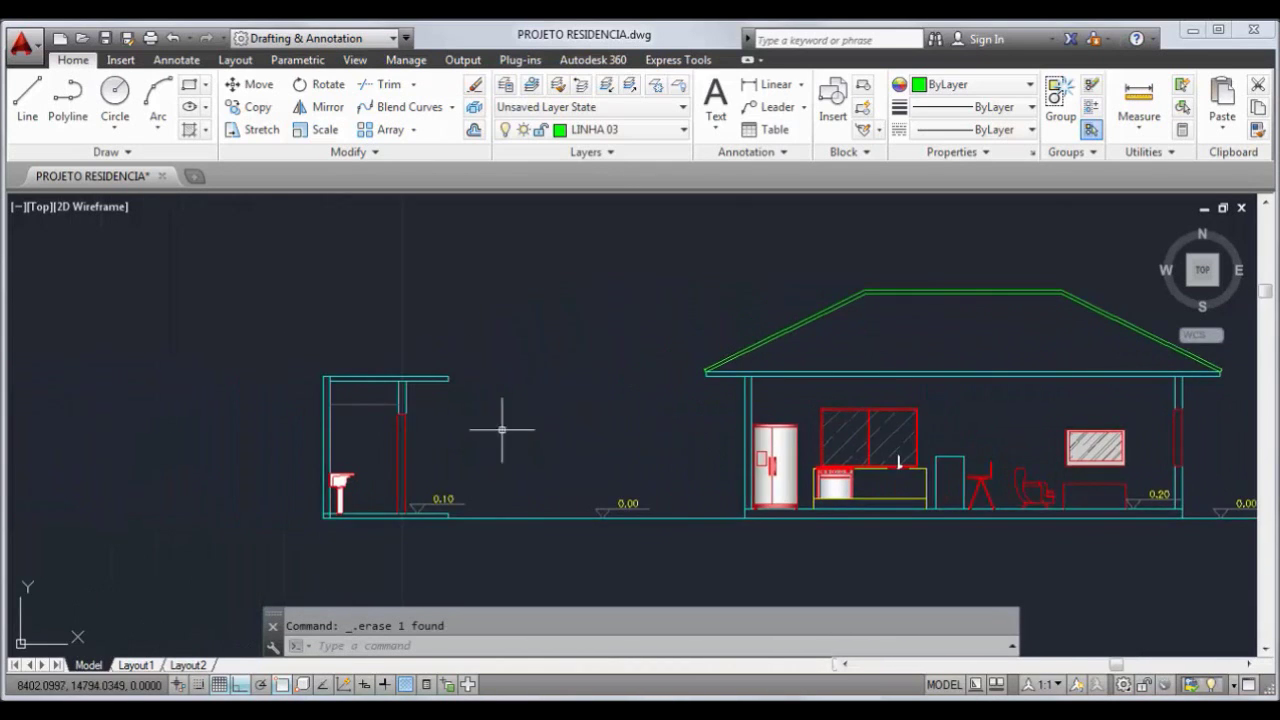
middle_click_drag(385, 430, 452, 433)
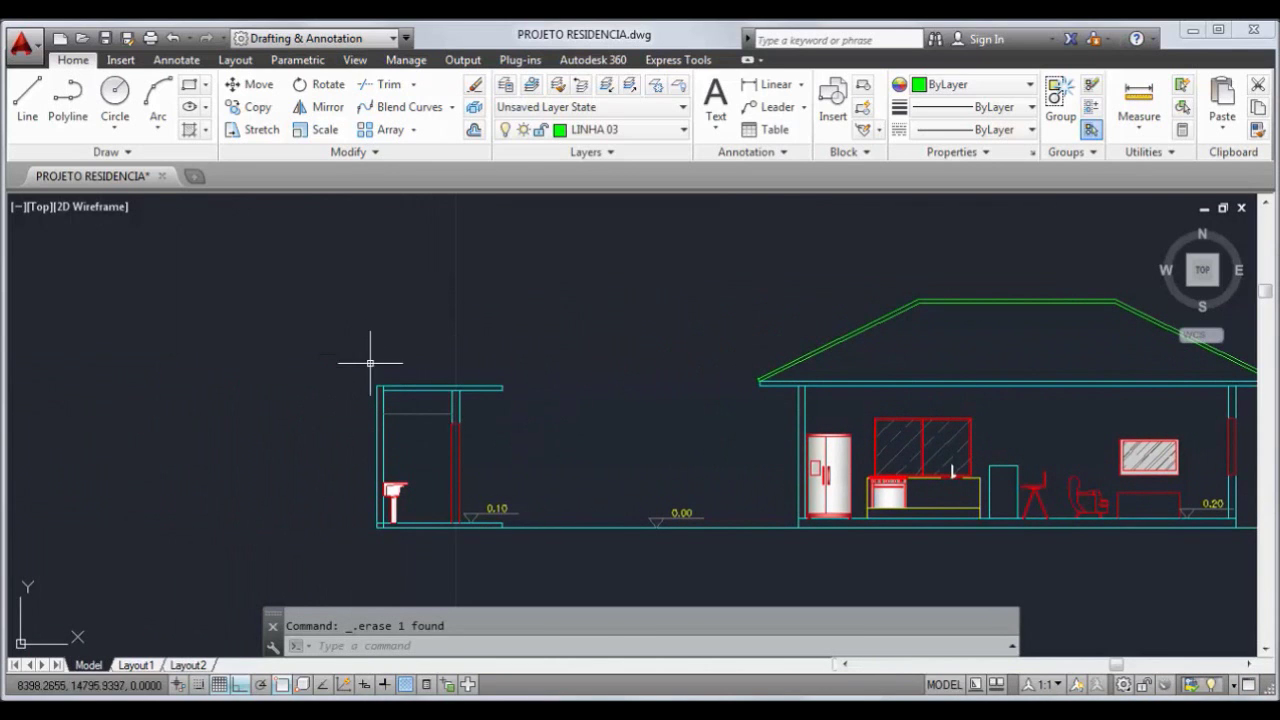
Pan and zoom to inspect the roof plan, then reframe the plans and section
scroll(523, 420, "down", 6)
middle_click_drag(744, 343, 331, 423)
scroll(551, 340, "up", 5)
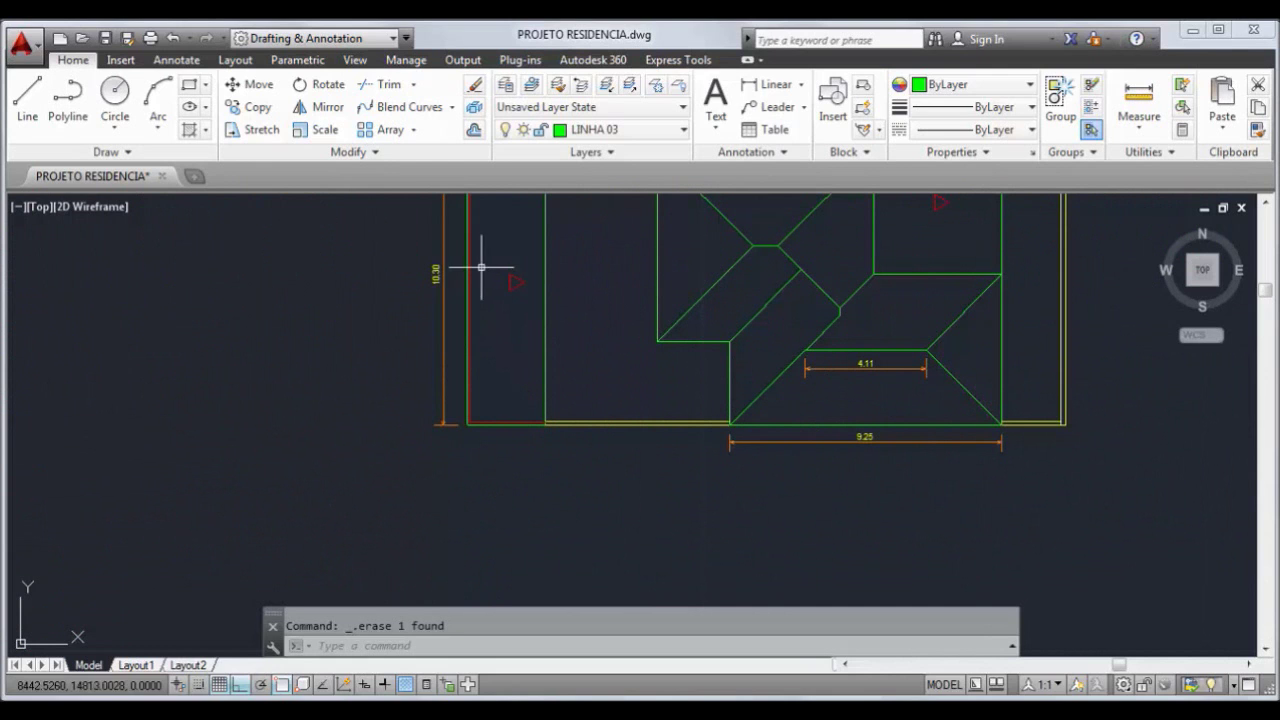
scroll(646, 400, "down", 6)
middle_click_drag(523, 466, 600, 430)
scroll(422, 470, "up", 2)
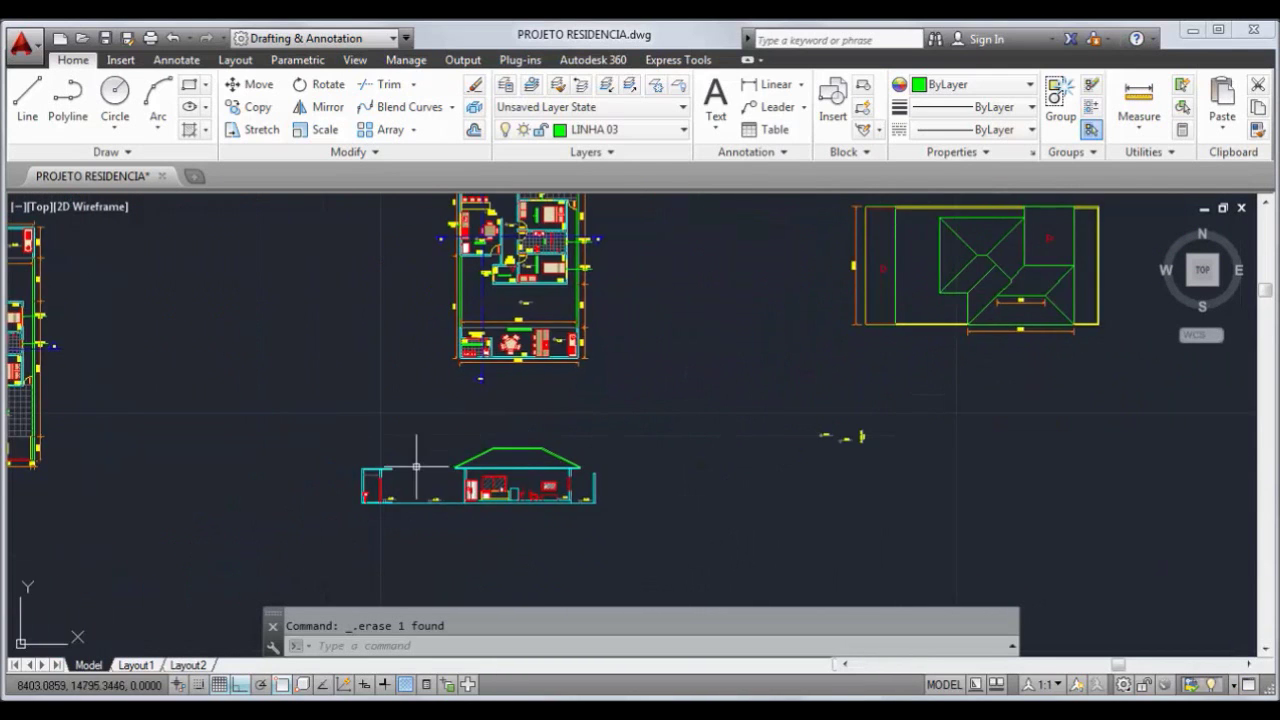
scroll(422, 470, "up", 5)
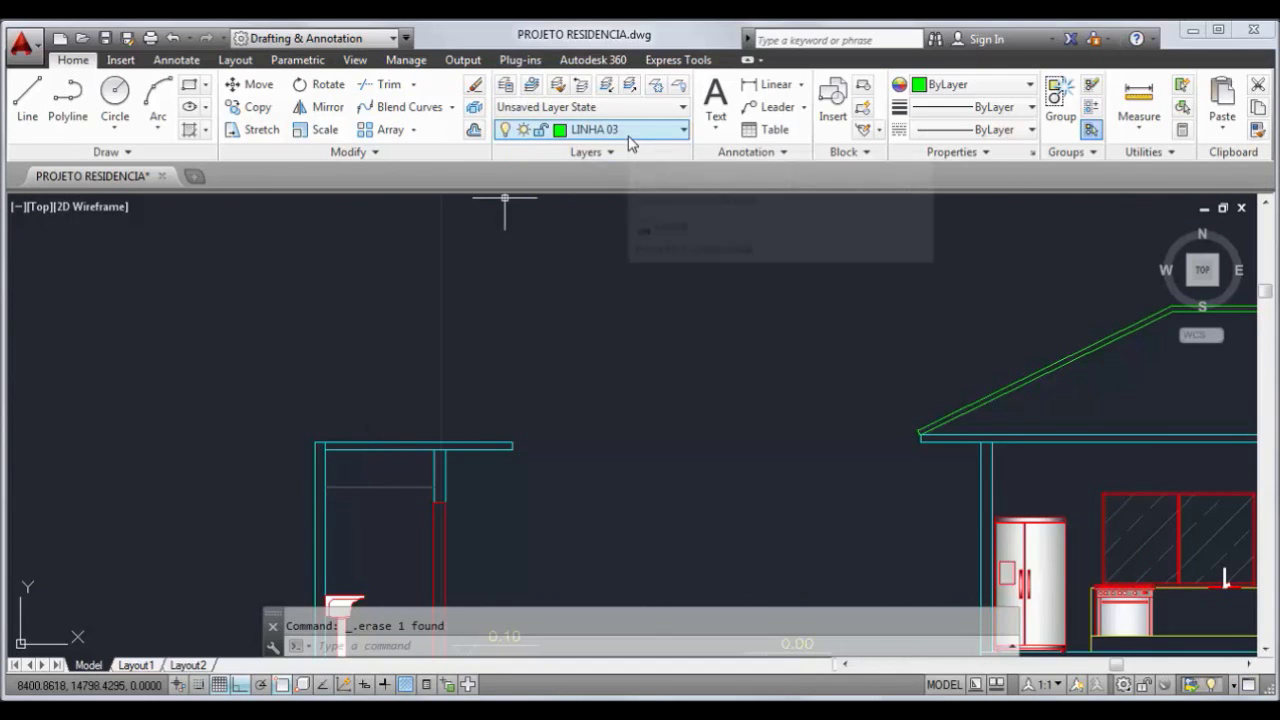
Draw the left structure's post, 1.8 up from the beam end and 0.15 across
left_click(34, 104)
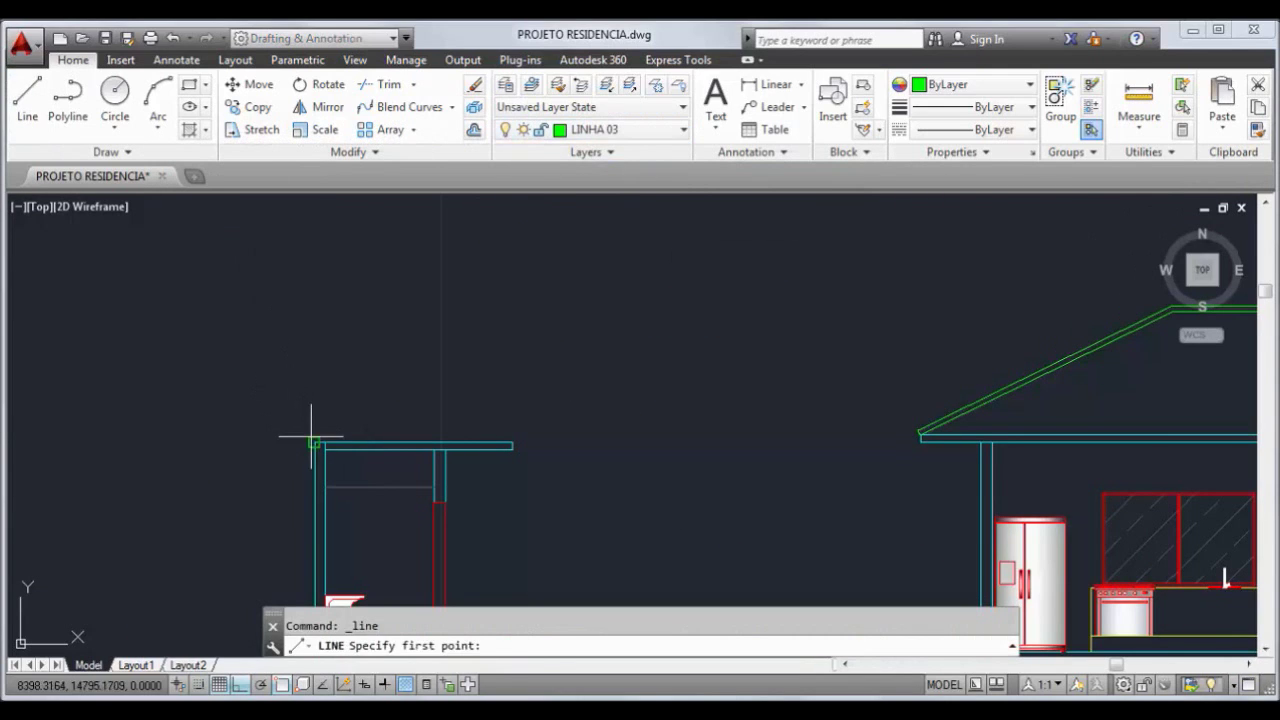
left_click(312, 441)
type("1")
key("Return")
type(".1")
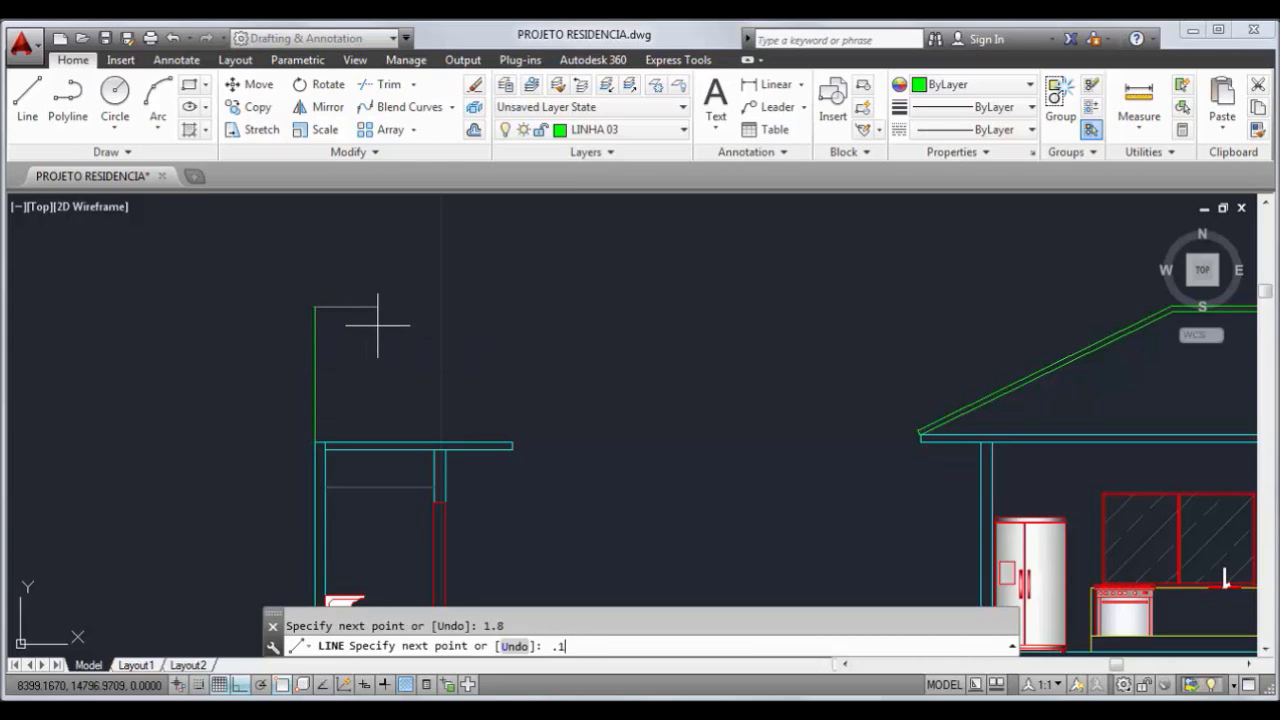
type("5")
key("Return")
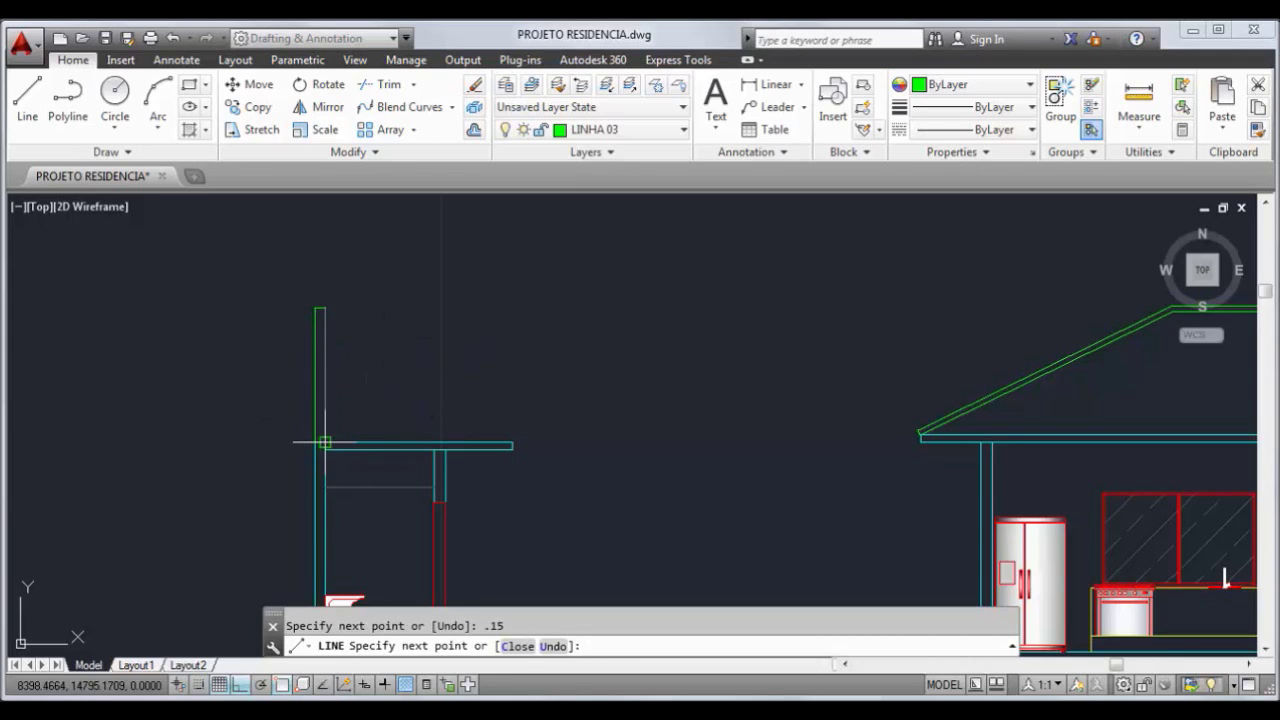
key("Return")
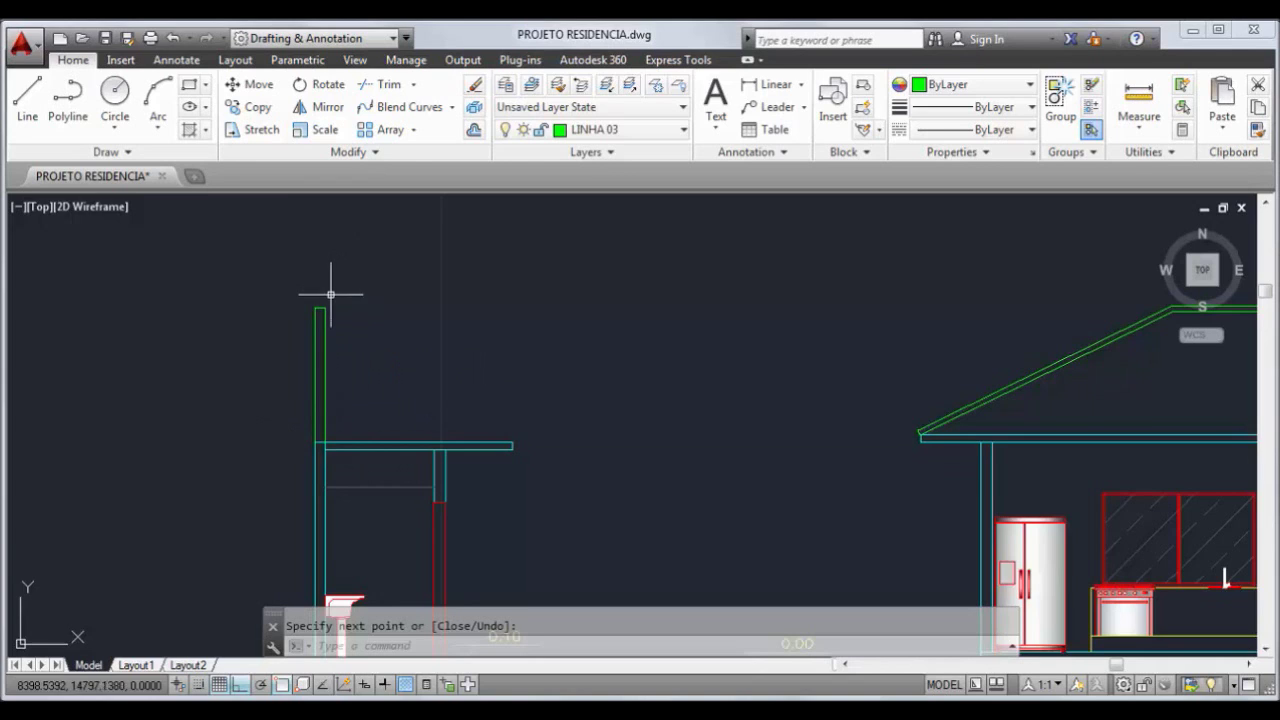
Lengthen the slab's top line 0.8 to the right
scroll(530, 434, "up", 2)
scroll(489, 443, "down", 1)
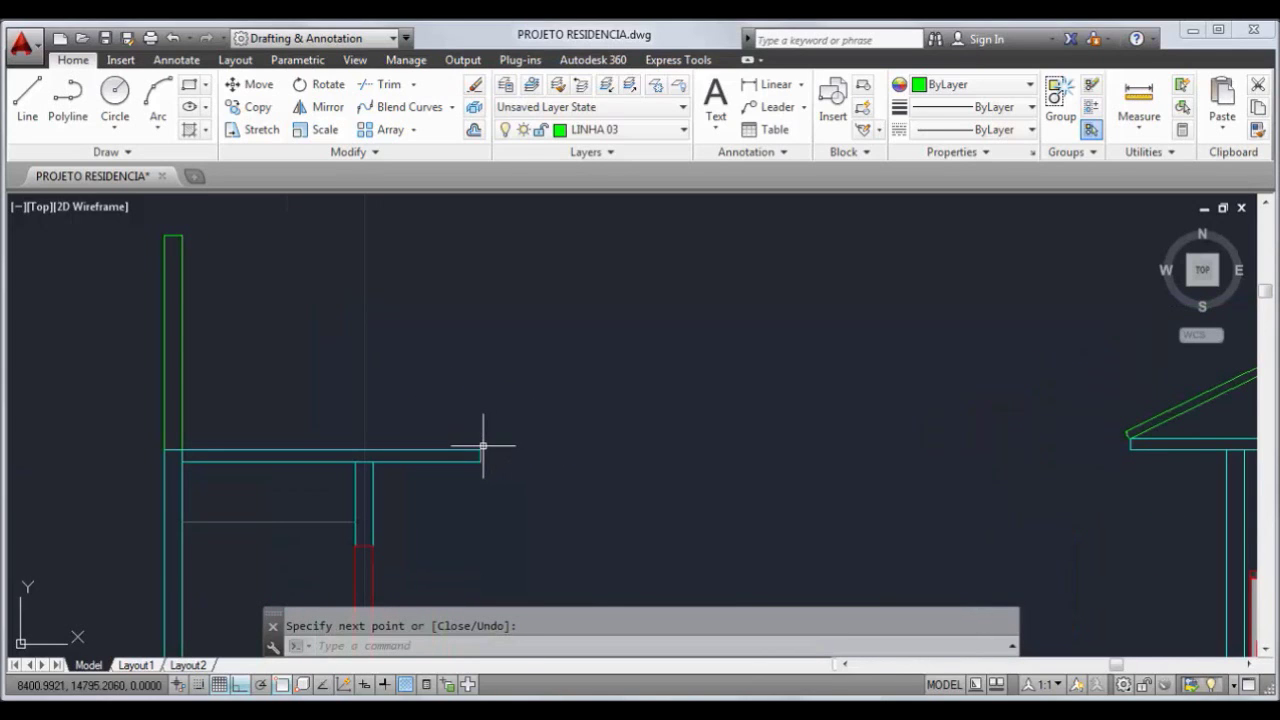
left_click(478, 449)
left_click(480, 450)
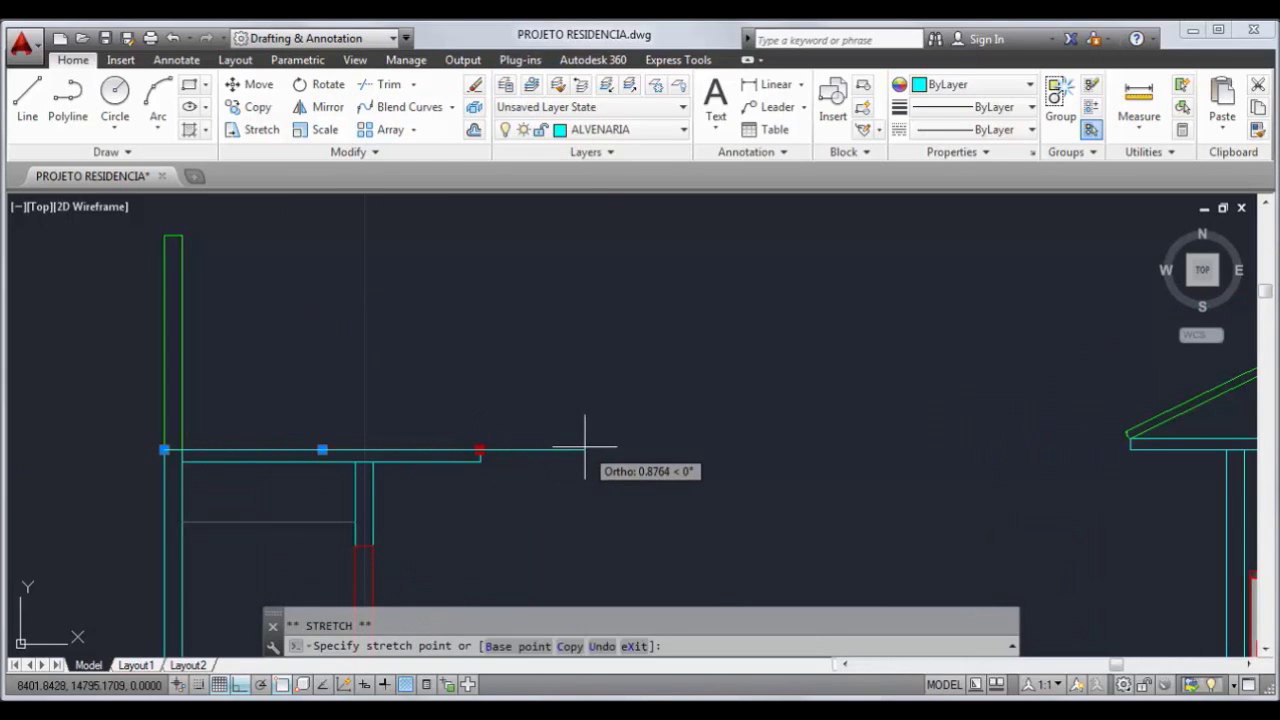
type(".8")
key("Return")
Draw the sloping roof line from the post top to the lengthened slab end
left_click(27, 100)
left_click(180, 236)
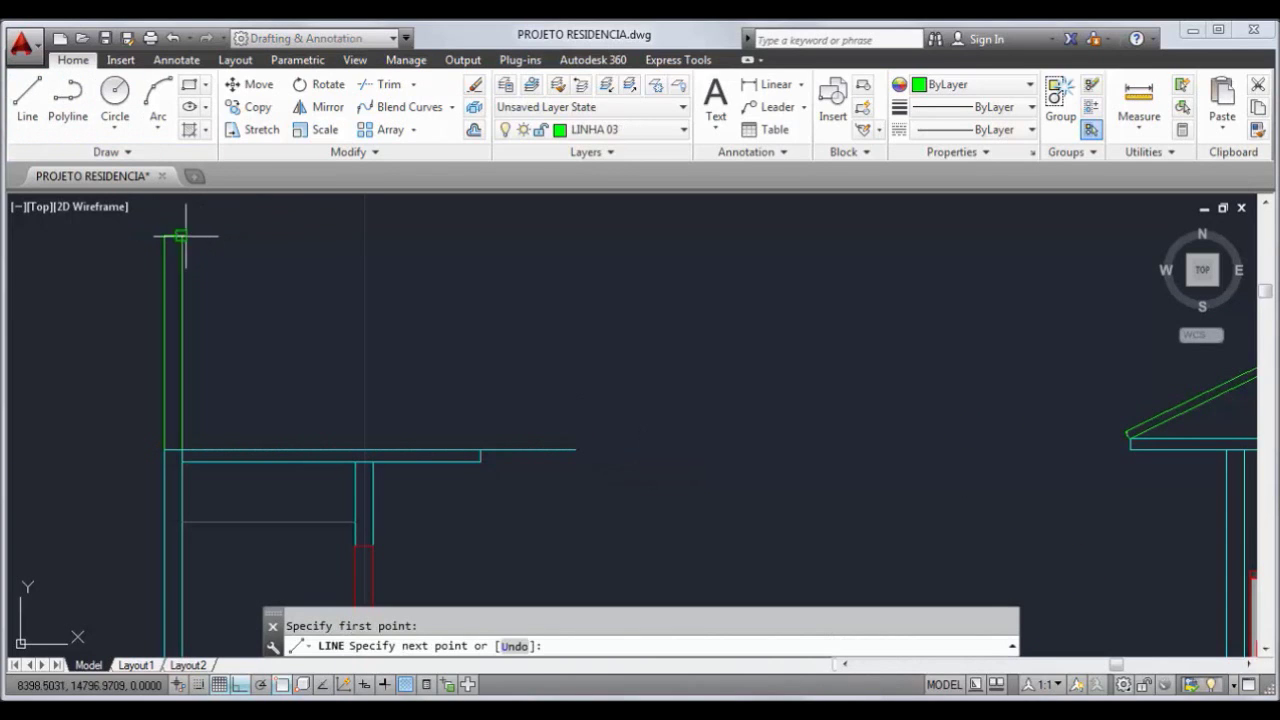
left_click(575, 450)
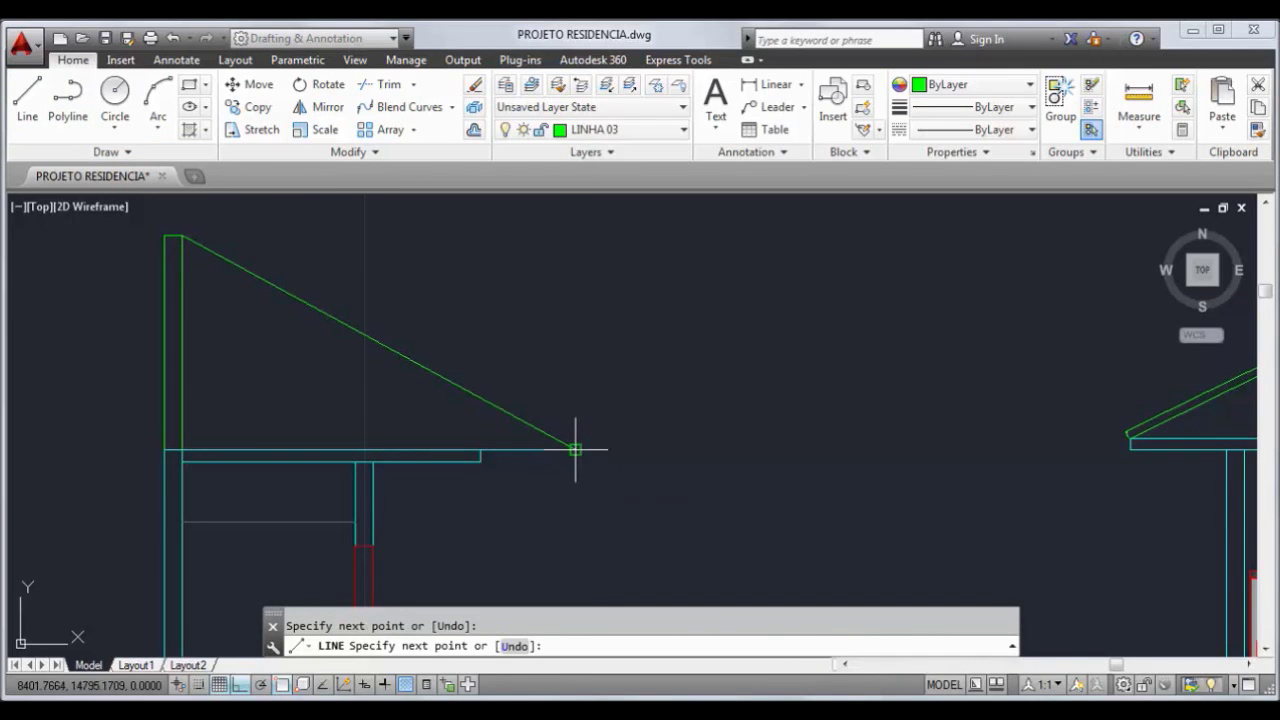
key("Return")
scroll(535, 452, "up", 2)
left_click(448, 451)
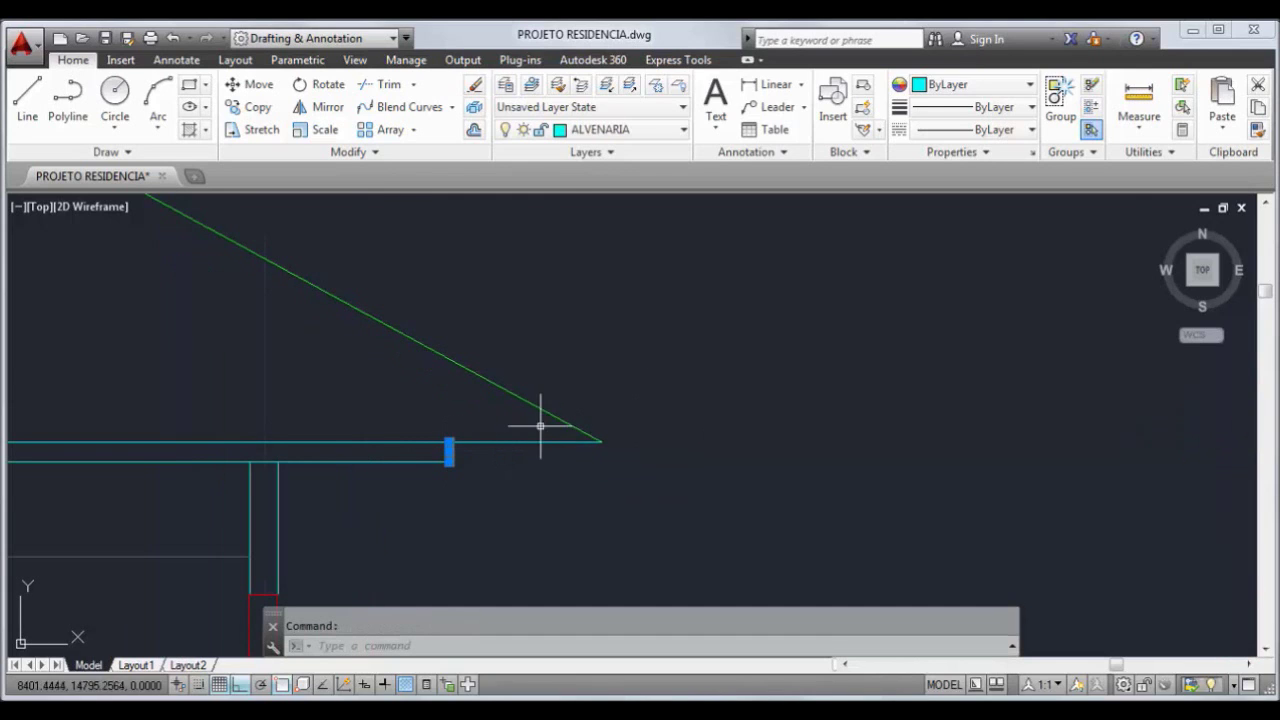
Move the short post to the roof line end and stretch the lower eave line to the tip
left_click(250, 84)
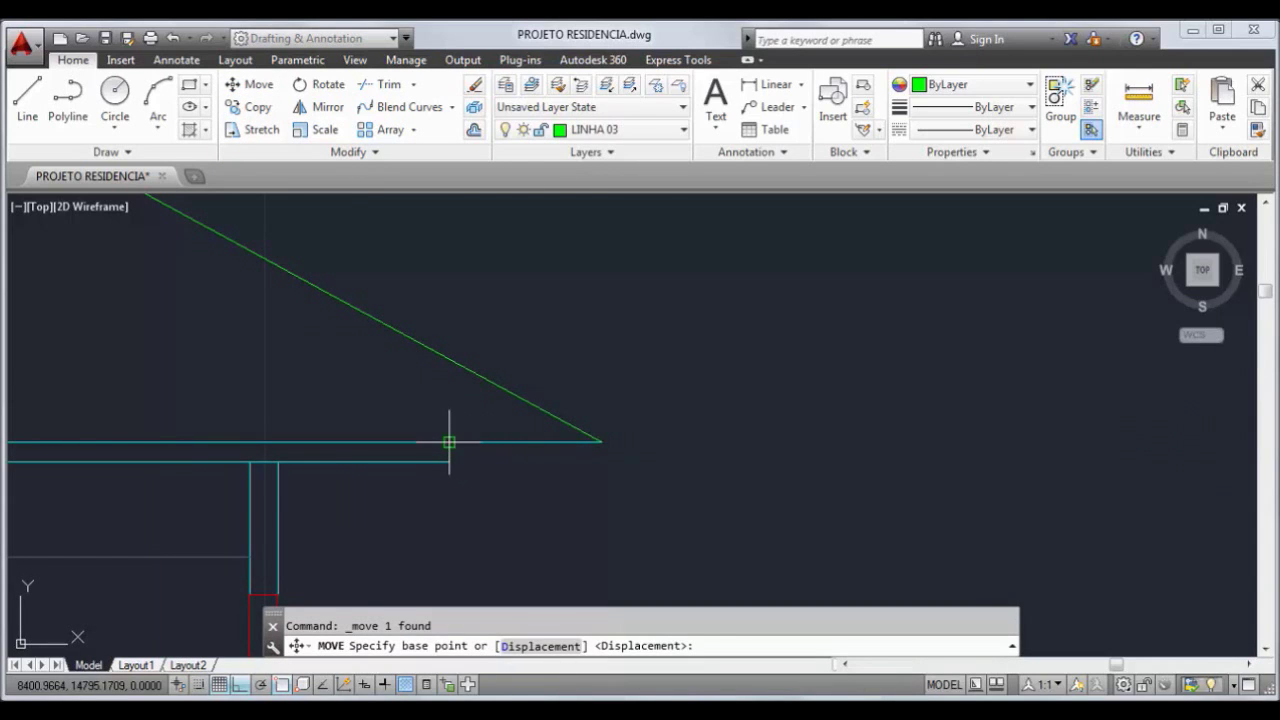
left_click(449, 442)
left_click(601, 442)
left_click(449, 463)
left_click(449, 462)
left_click(449, 462)
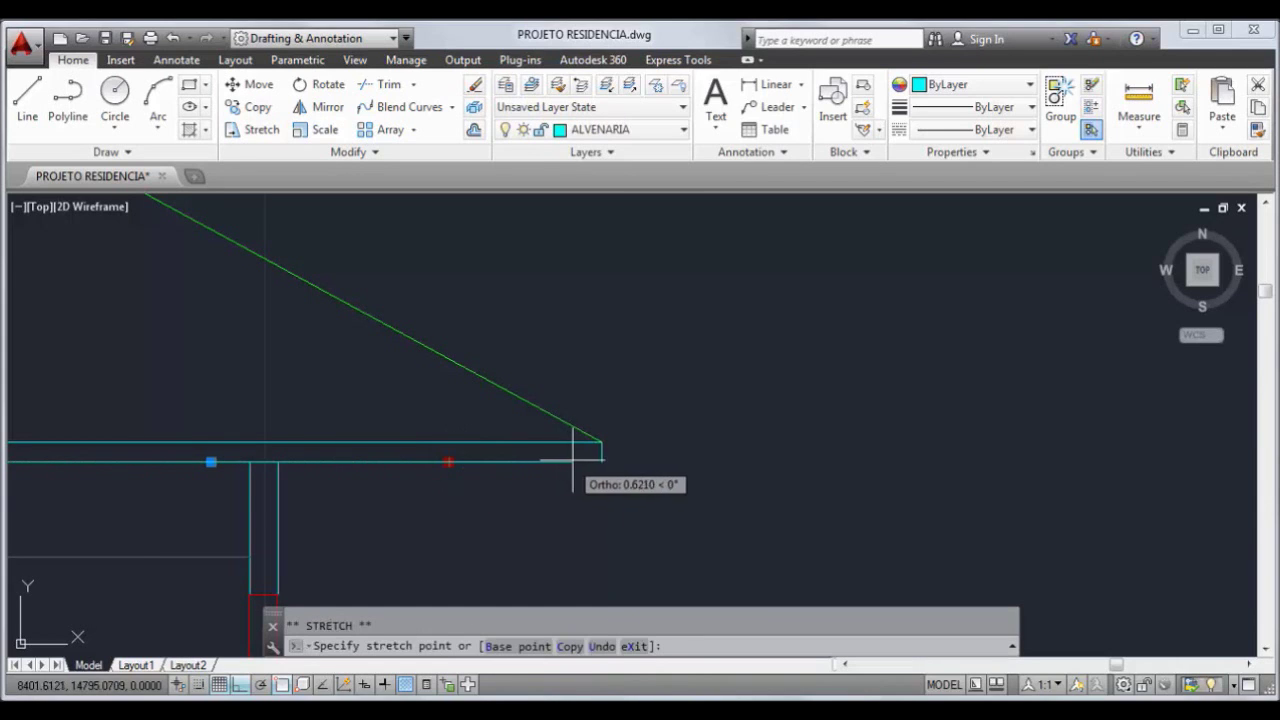
left_click(601, 460)
scroll(690, 450, "down", 3)
key("Escape")
Offset the annex's diagonal roof line by 0.07
type("o")
key("Return")
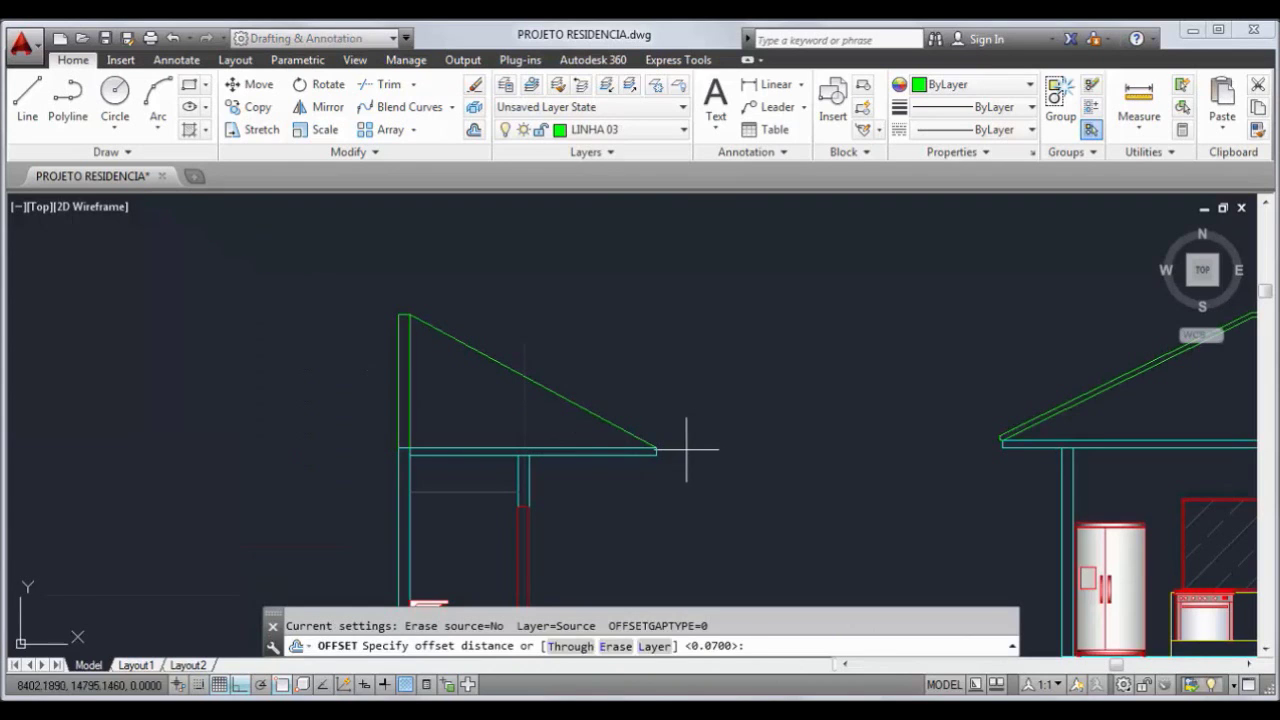
key("Return")
left_click(568, 400)
left_click(594, 366)
left_click(601, 130)
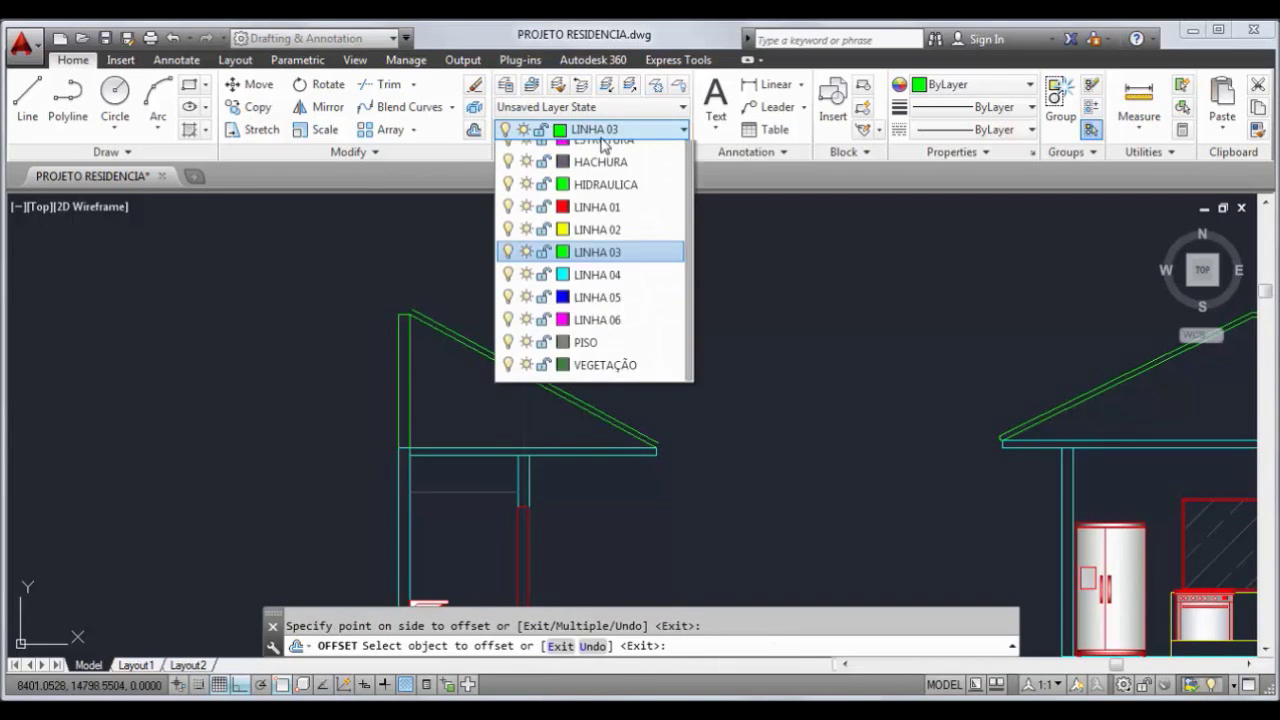
Blend the paired annex roof lines at both ends
left_click(405, 107)
scroll(650, 447, "up", 5)
left_click(645, 439)
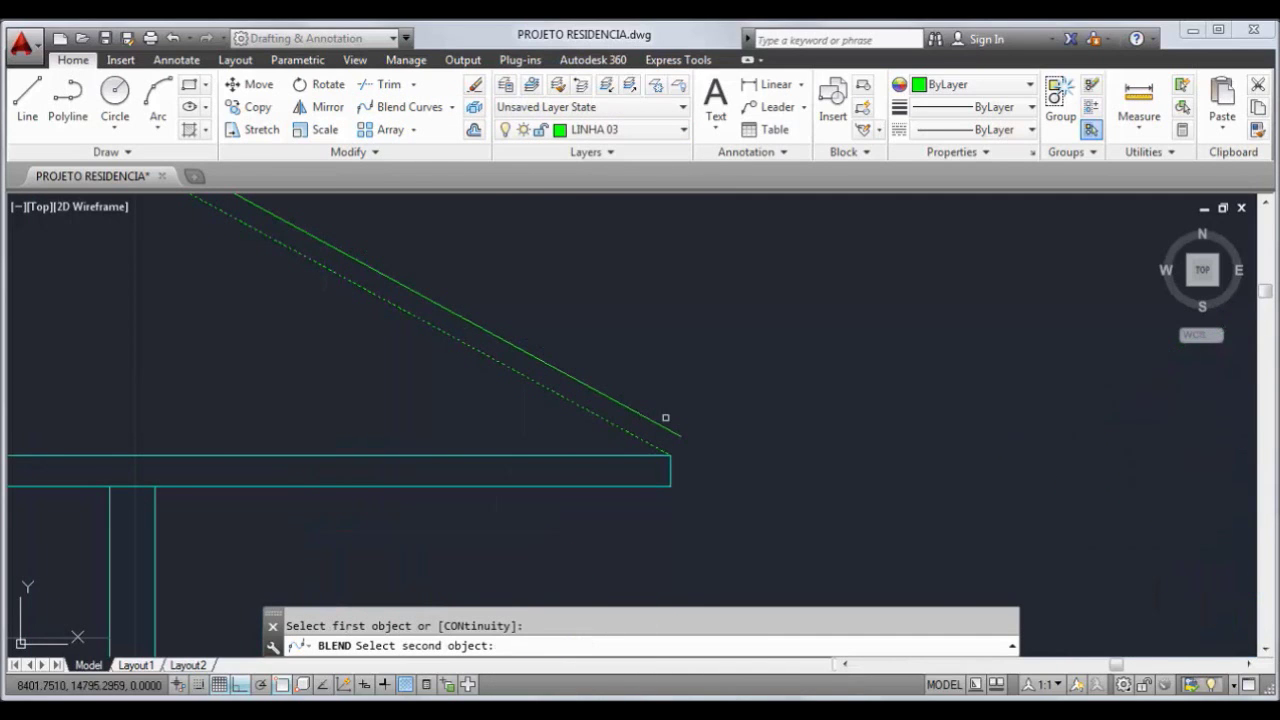
left_click(664, 425)
scroll(630, 270, "down", 3)
key("Return")
middle_click_drag(330, 418, 330, 560)
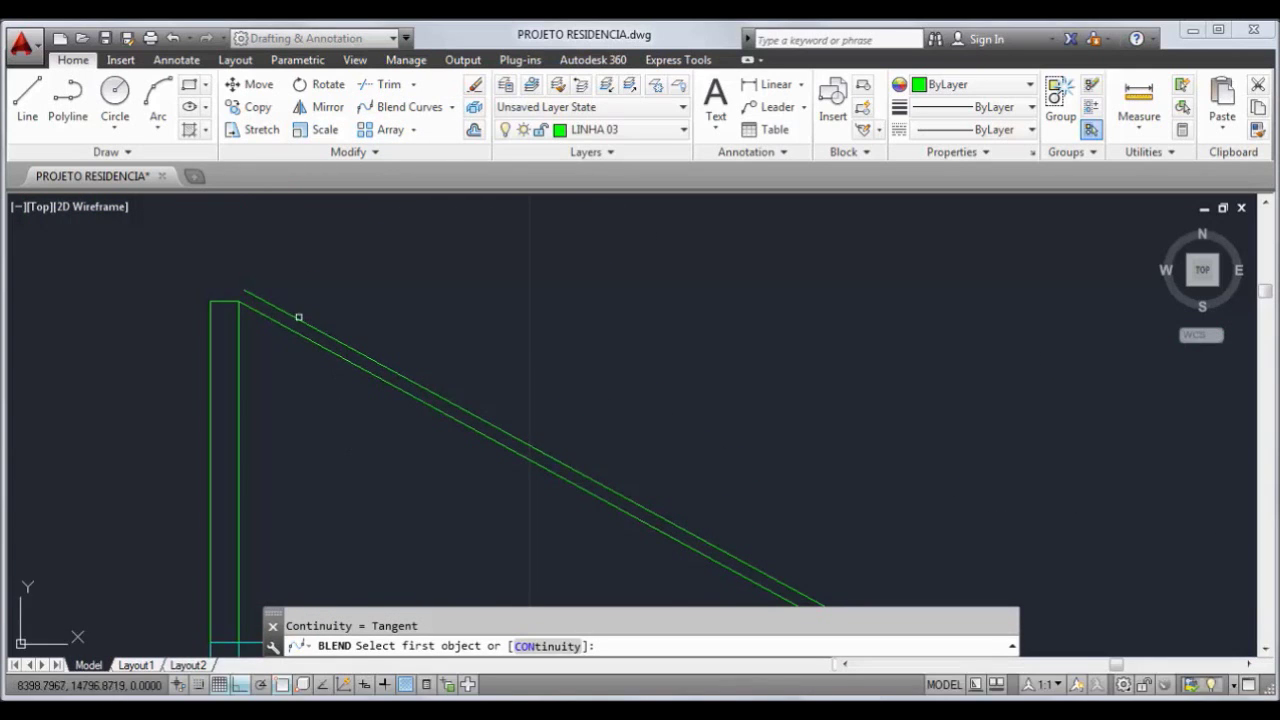
scroll(297, 317, "up", 2)
left_click(226, 284)
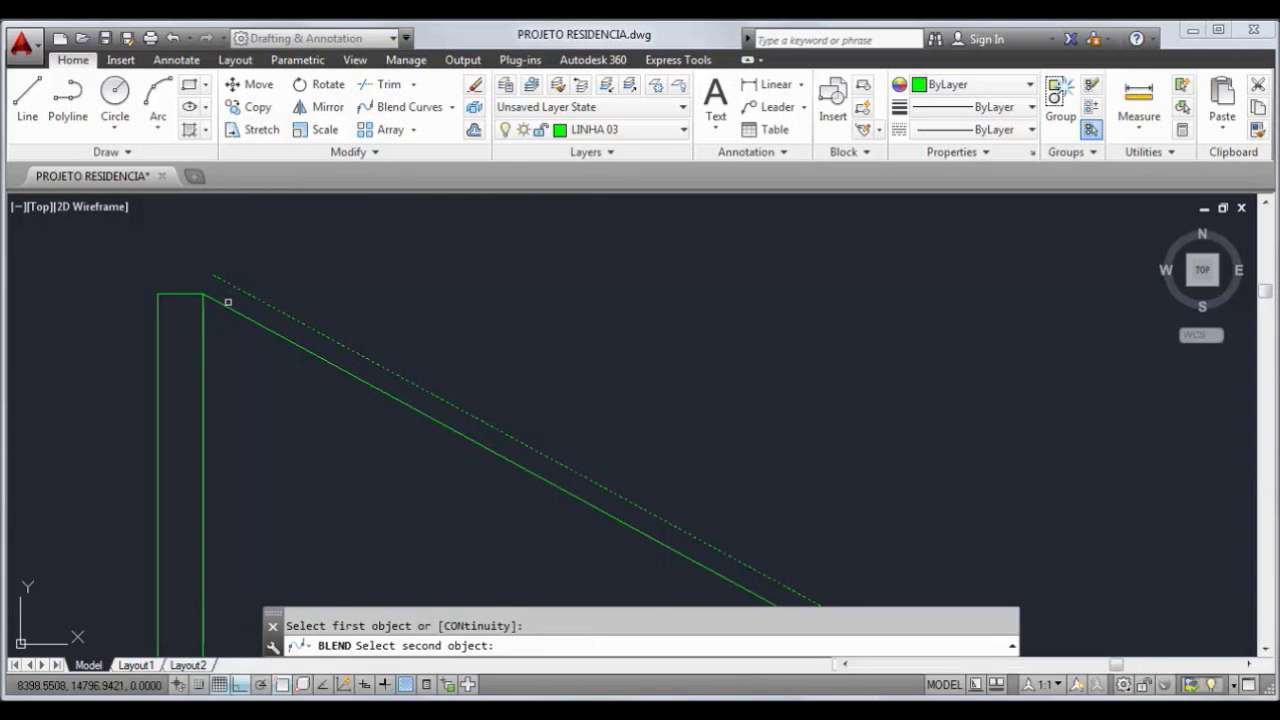
scroll(277, 300, "down", 6)
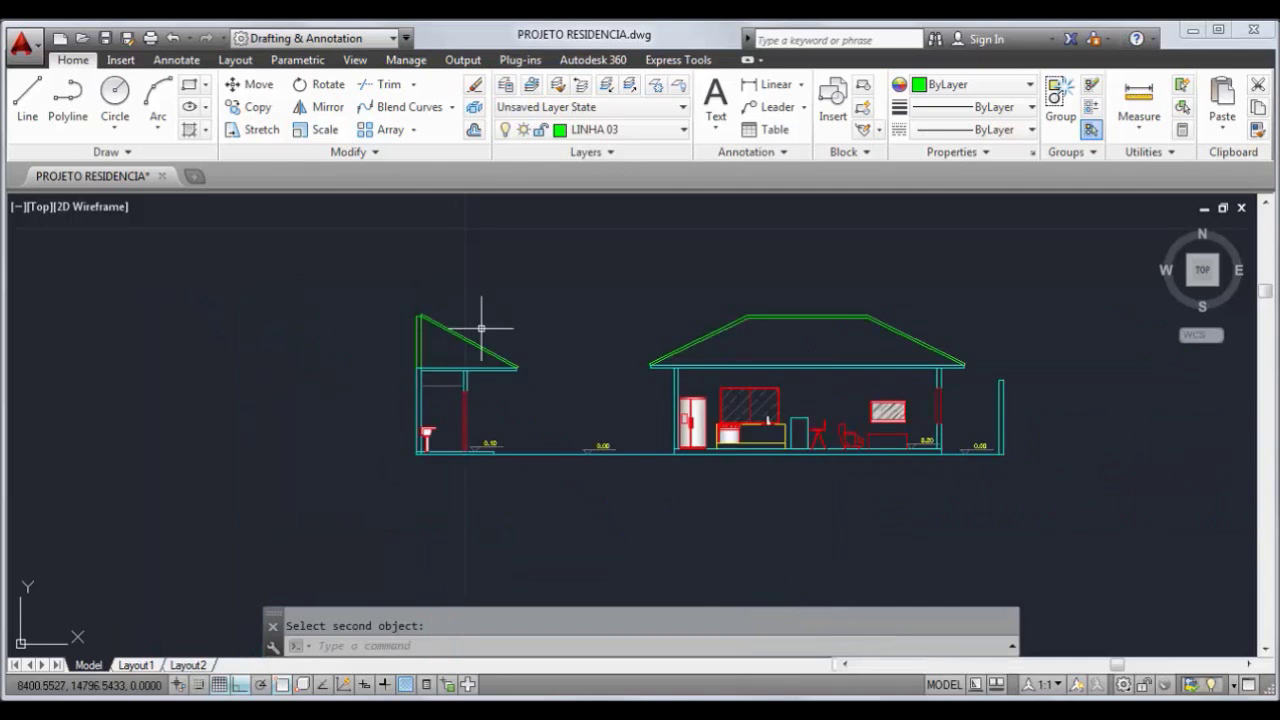
middle_click_drag(543, 378, 480, 354)
left_click(597, 135)
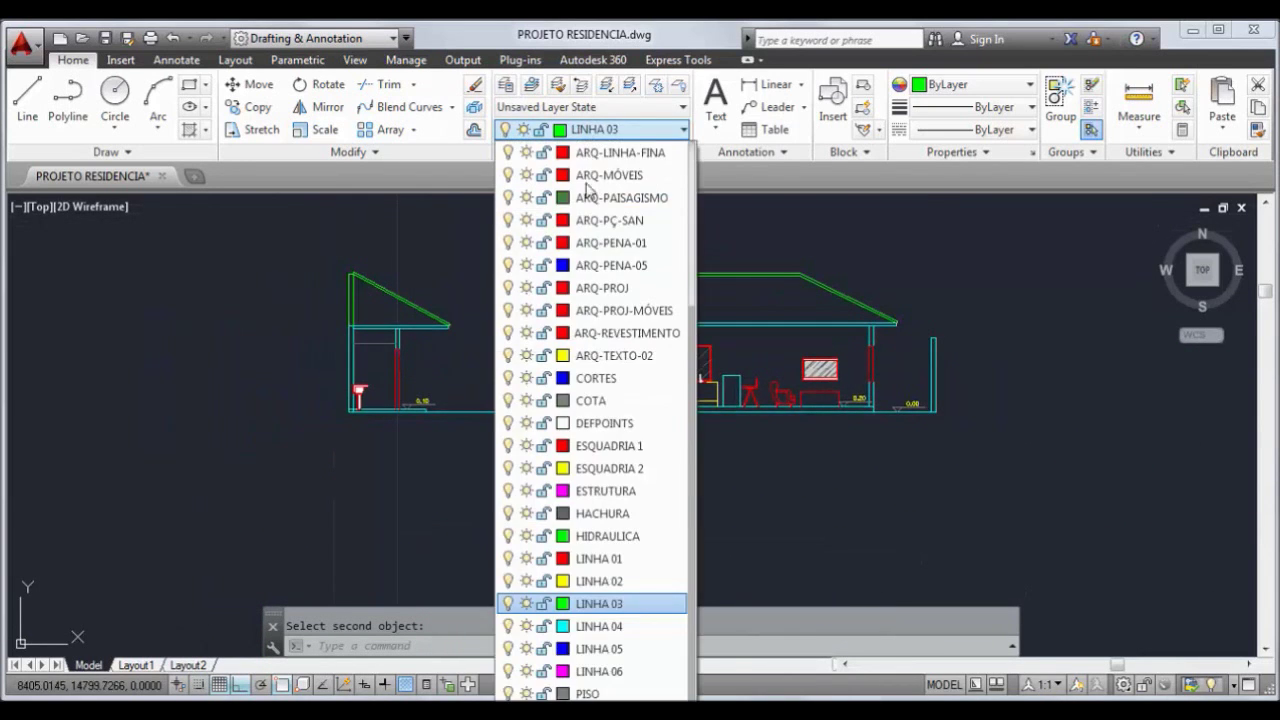
Make ARQ-HATCH- the current layer and frame the sink and annex wall
scroll(607, 366, "up", 3)
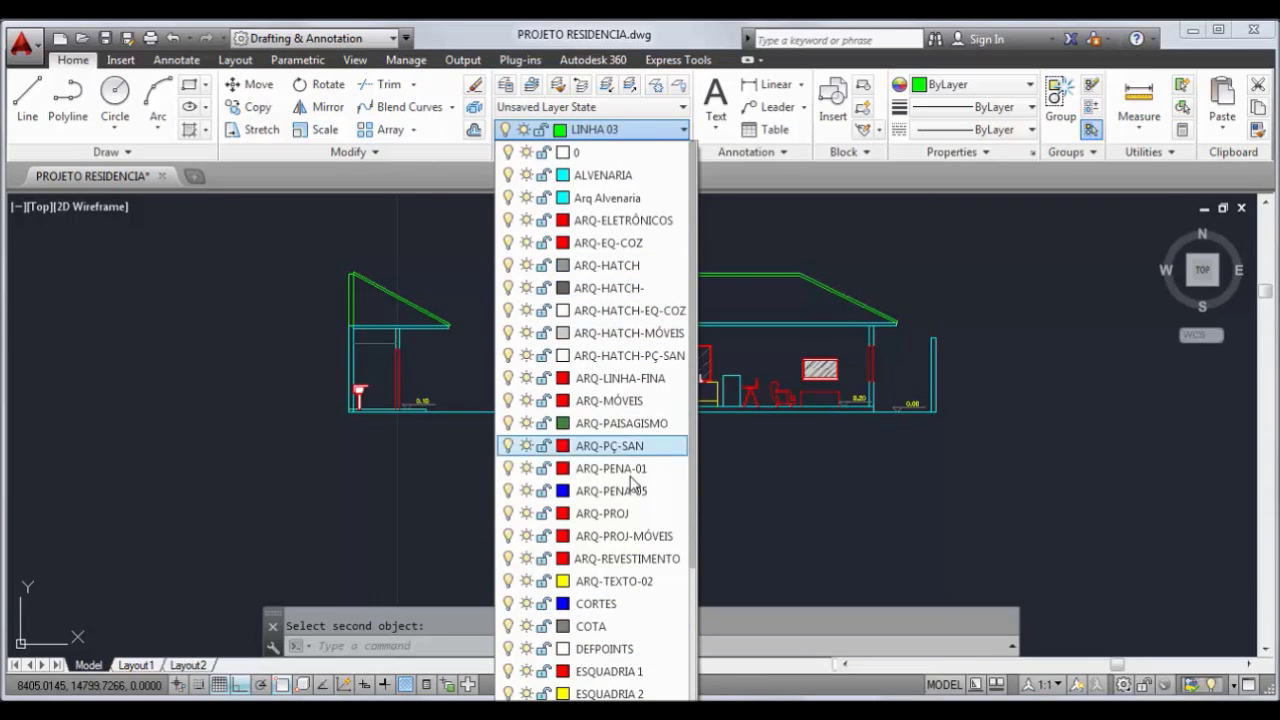
left_click(641, 288)
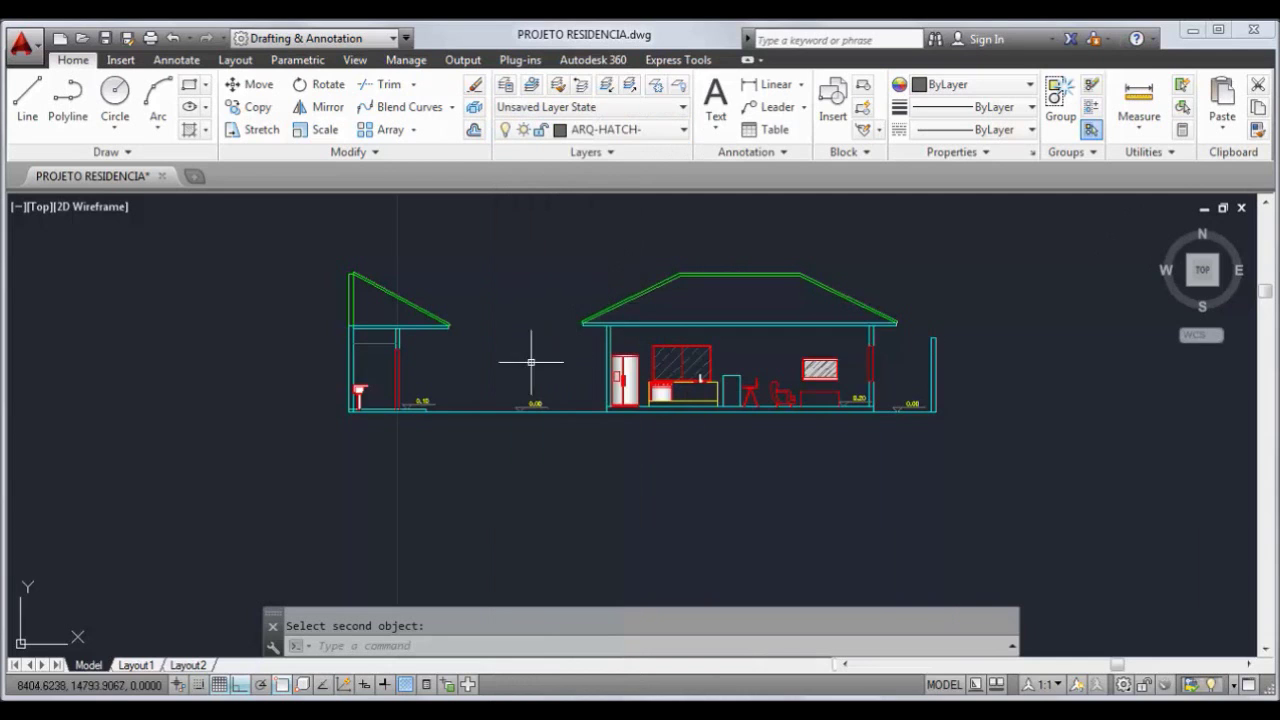
scroll(356, 398, "up", 5)
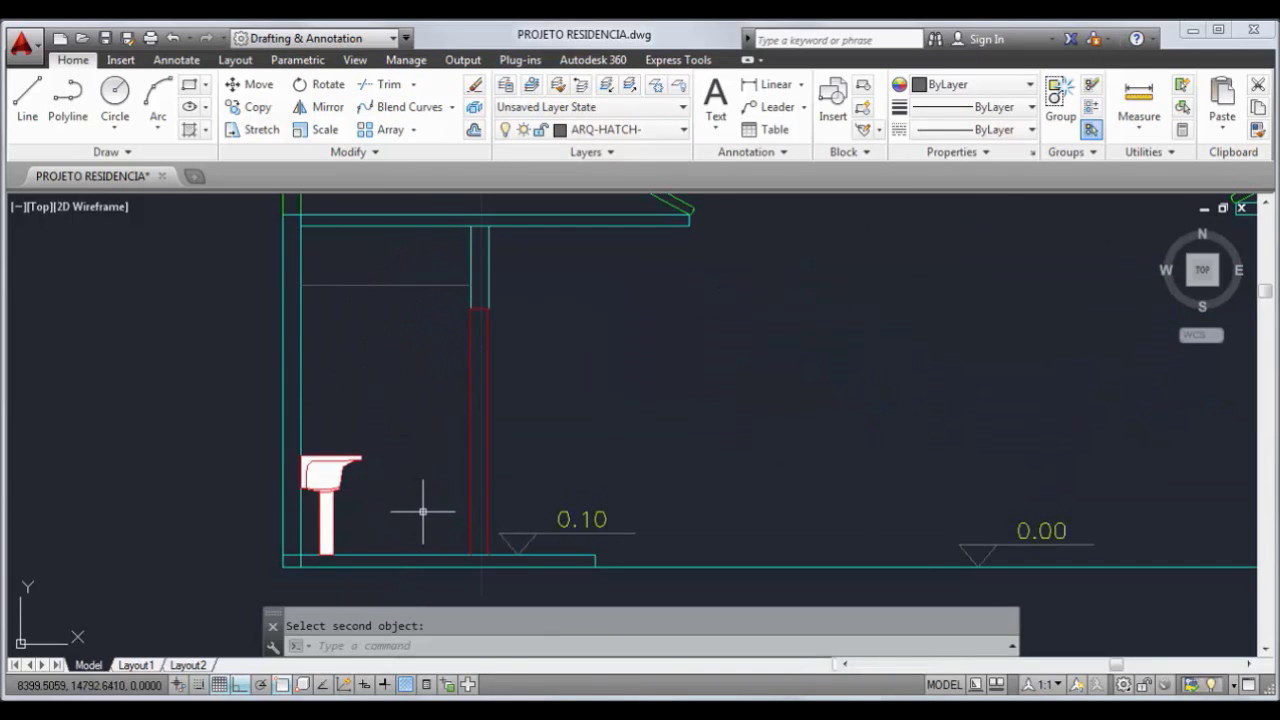
middle_click_drag(423, 509, 414, 443)
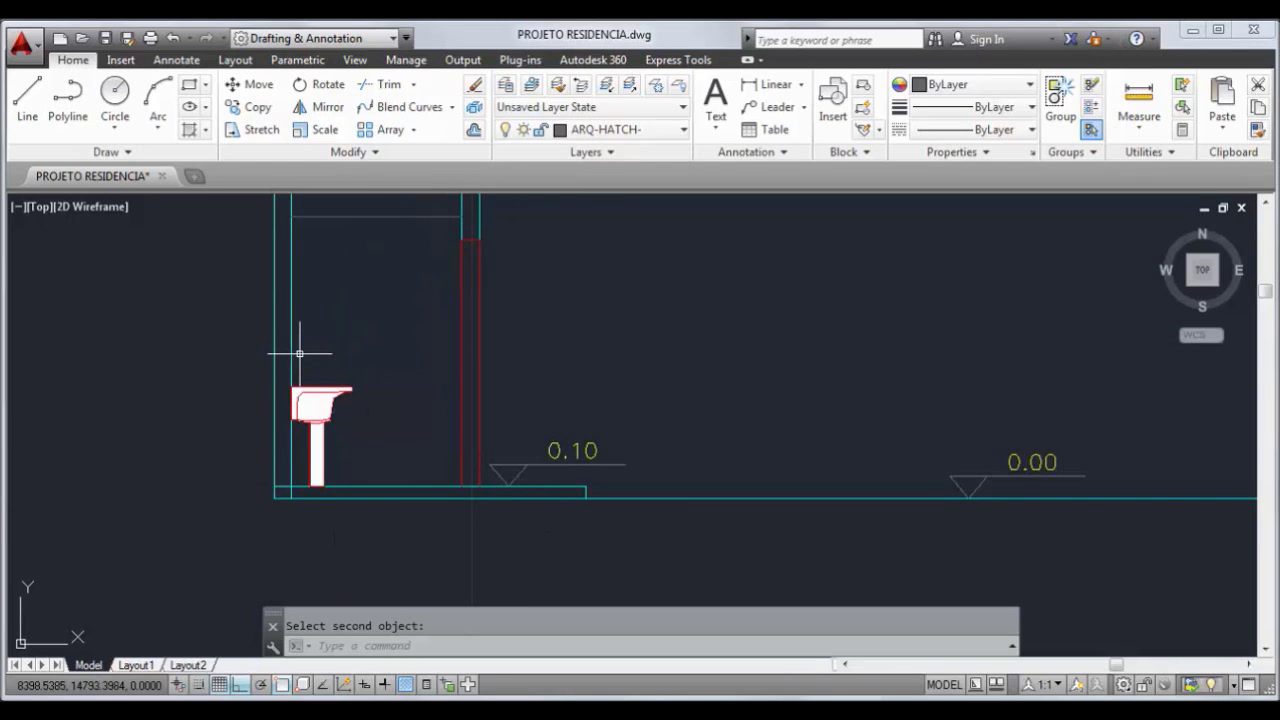
Start a user-defined hatch at 45° with 0.45 spacing
type("h")
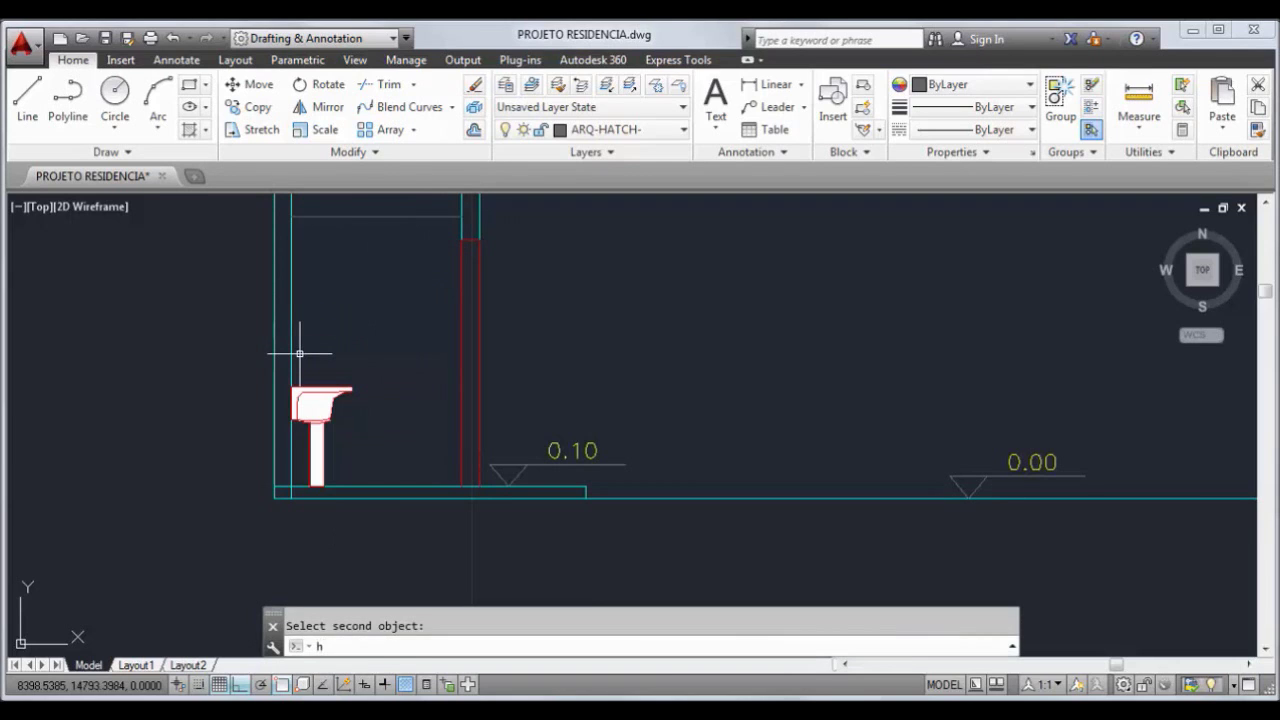
type("atch")
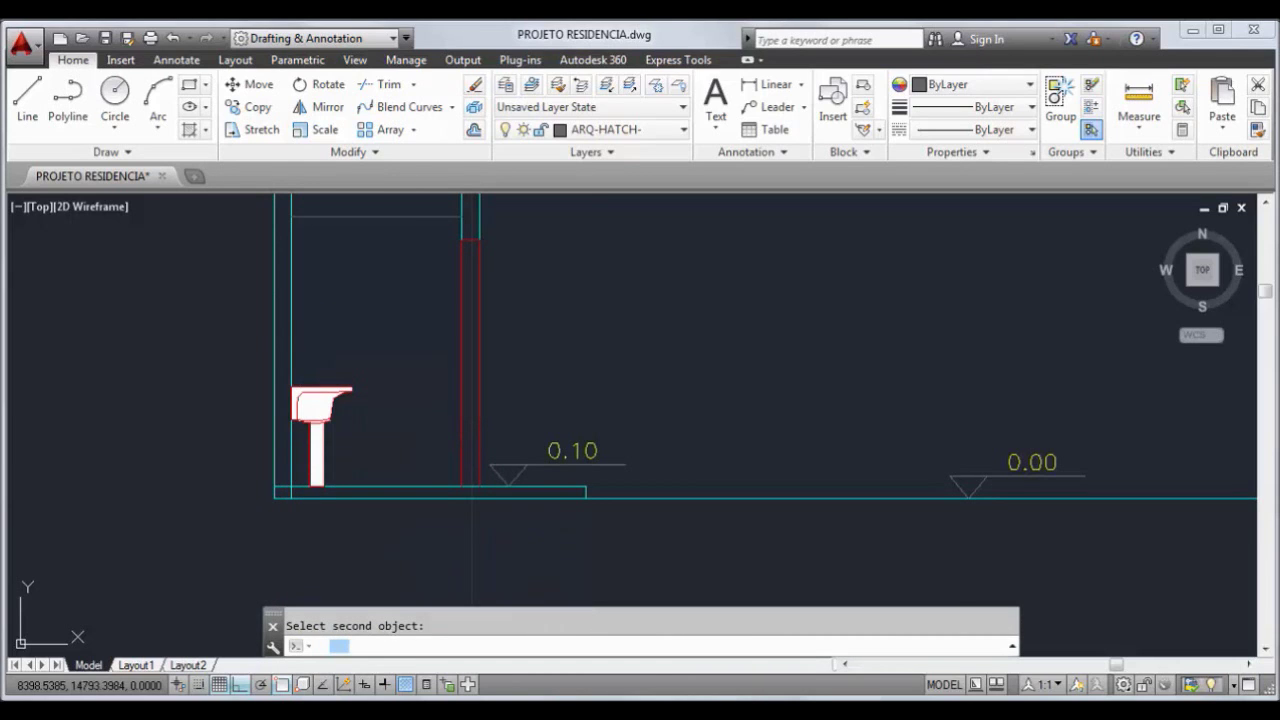
key("Return")
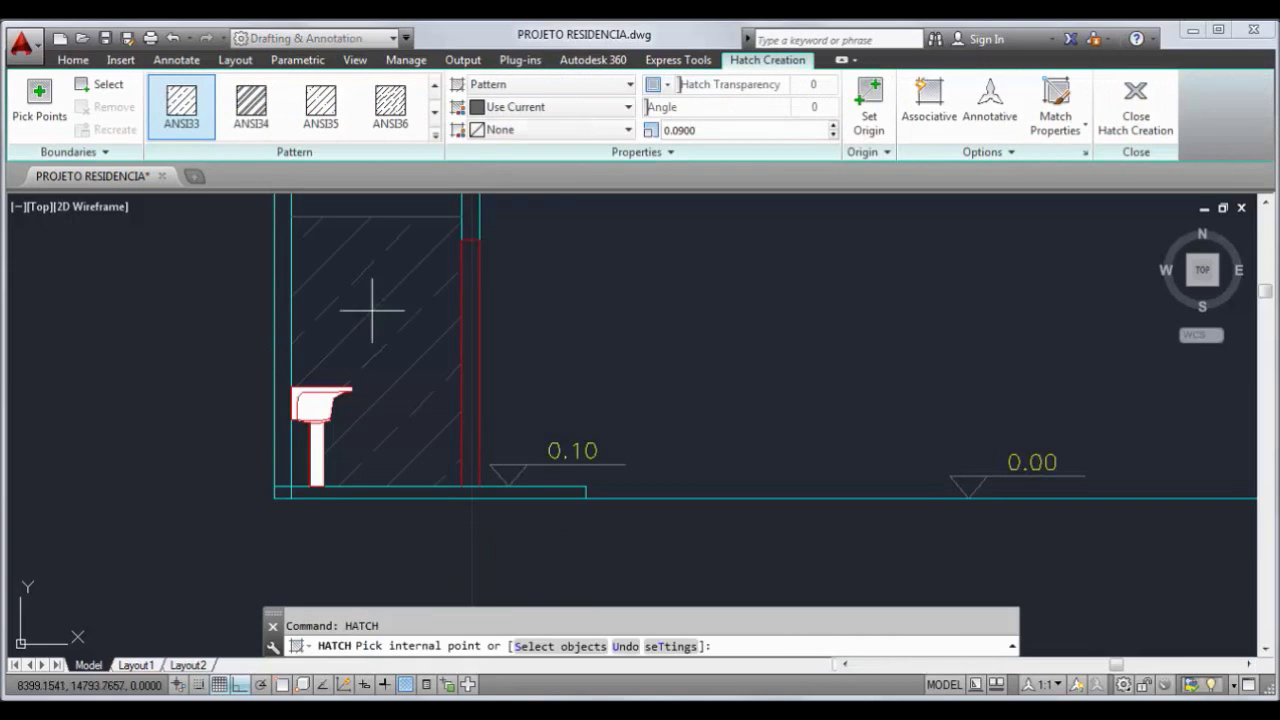
left_click(521, 90)
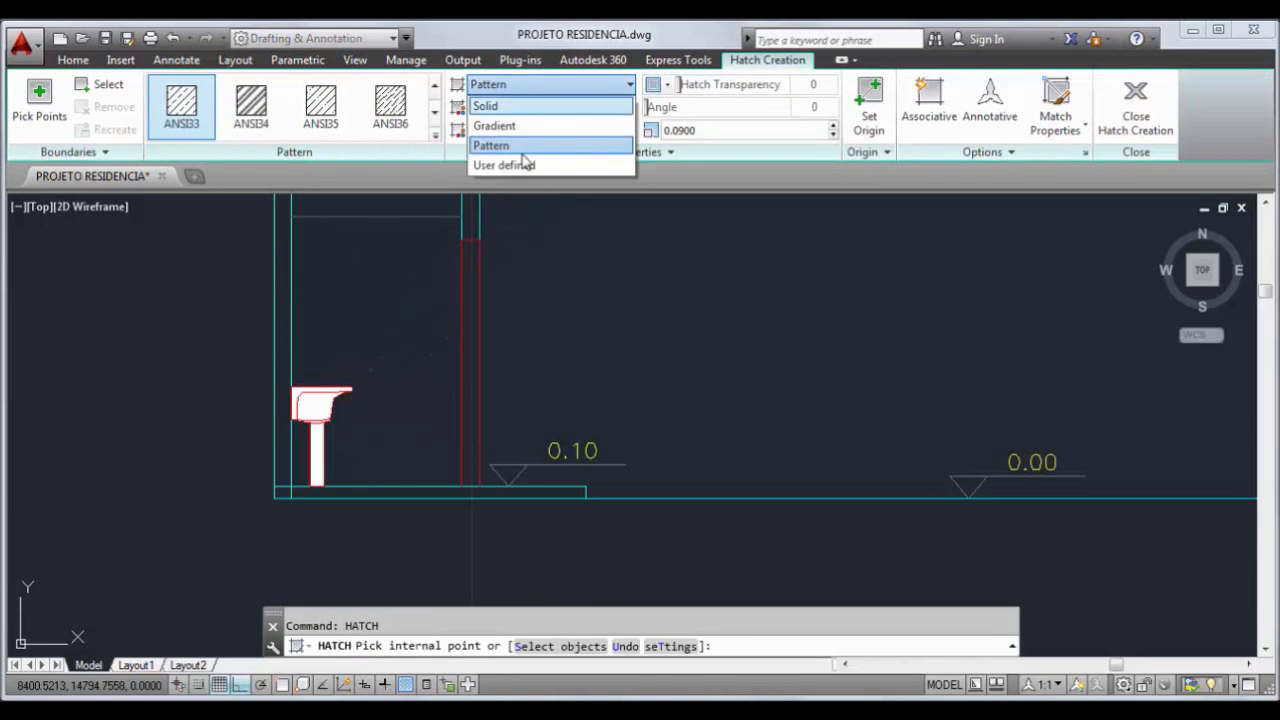
left_click(516, 166)
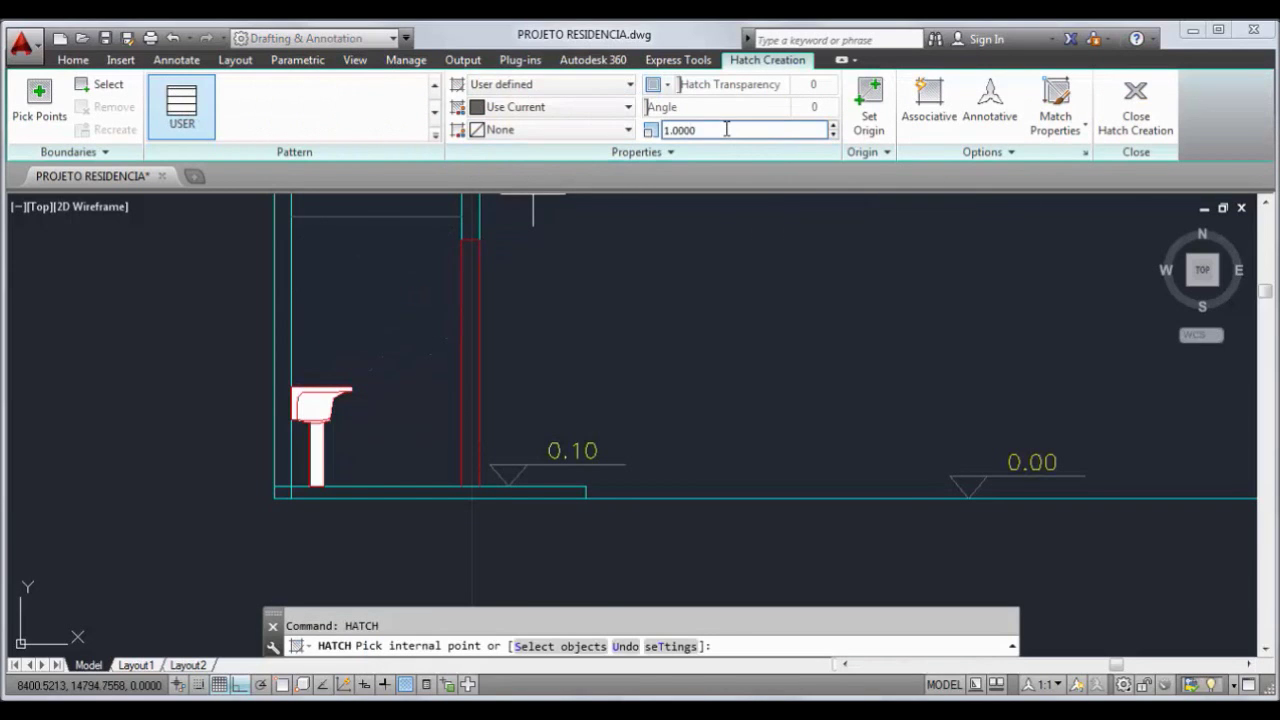
left_click(766, 127)
type(".45")
key("Return")
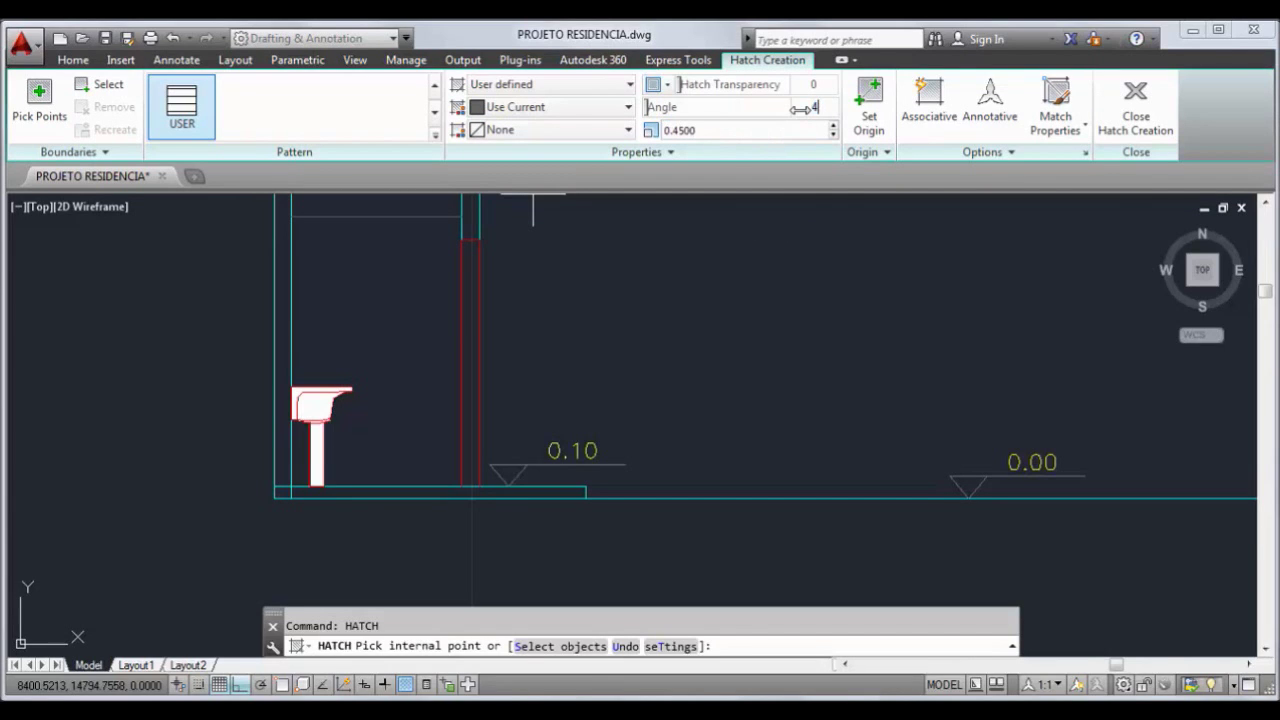
Enable double crosshatching and fill the annex wall area behind the sink
left_click(590, 152)
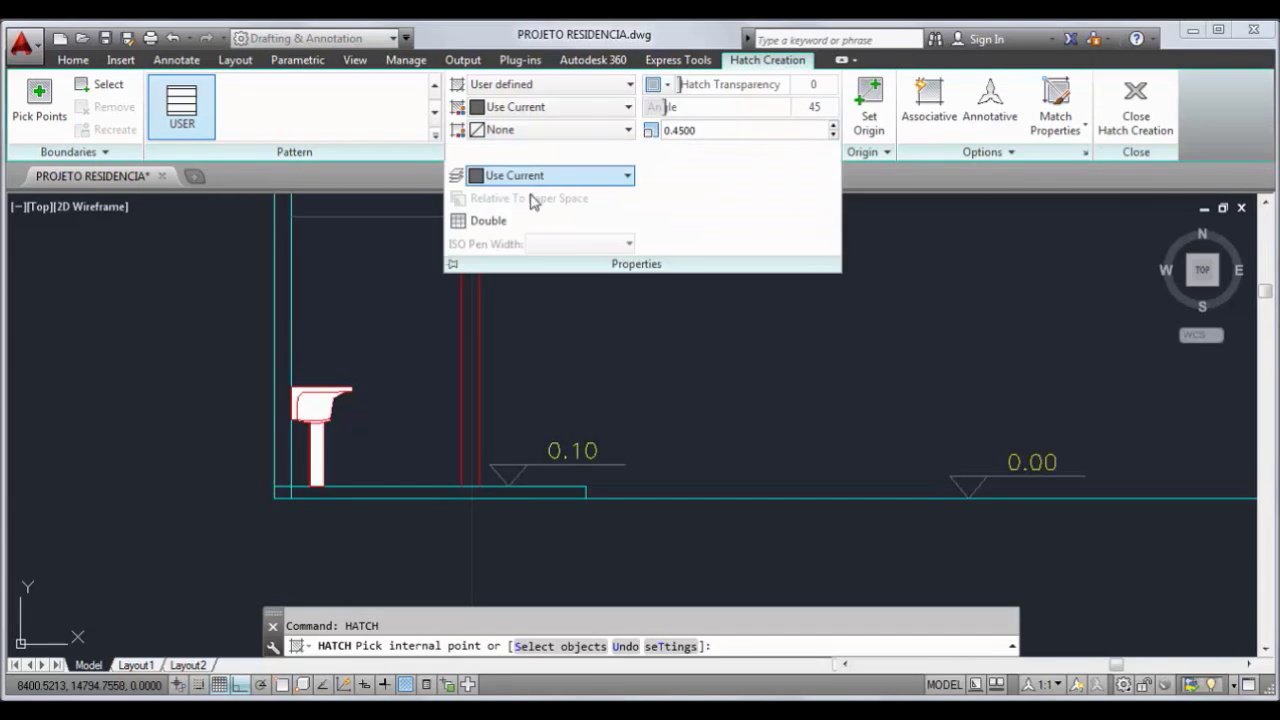
left_click(497, 222)
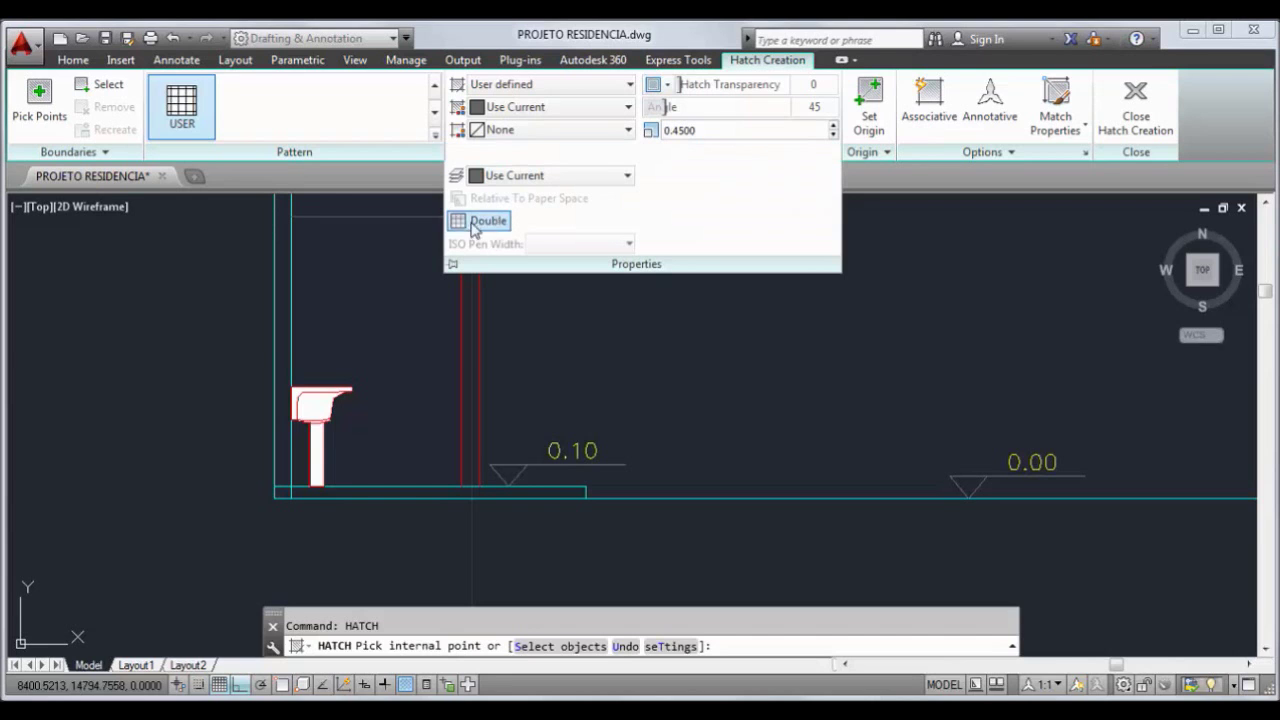
left_click(357, 266)
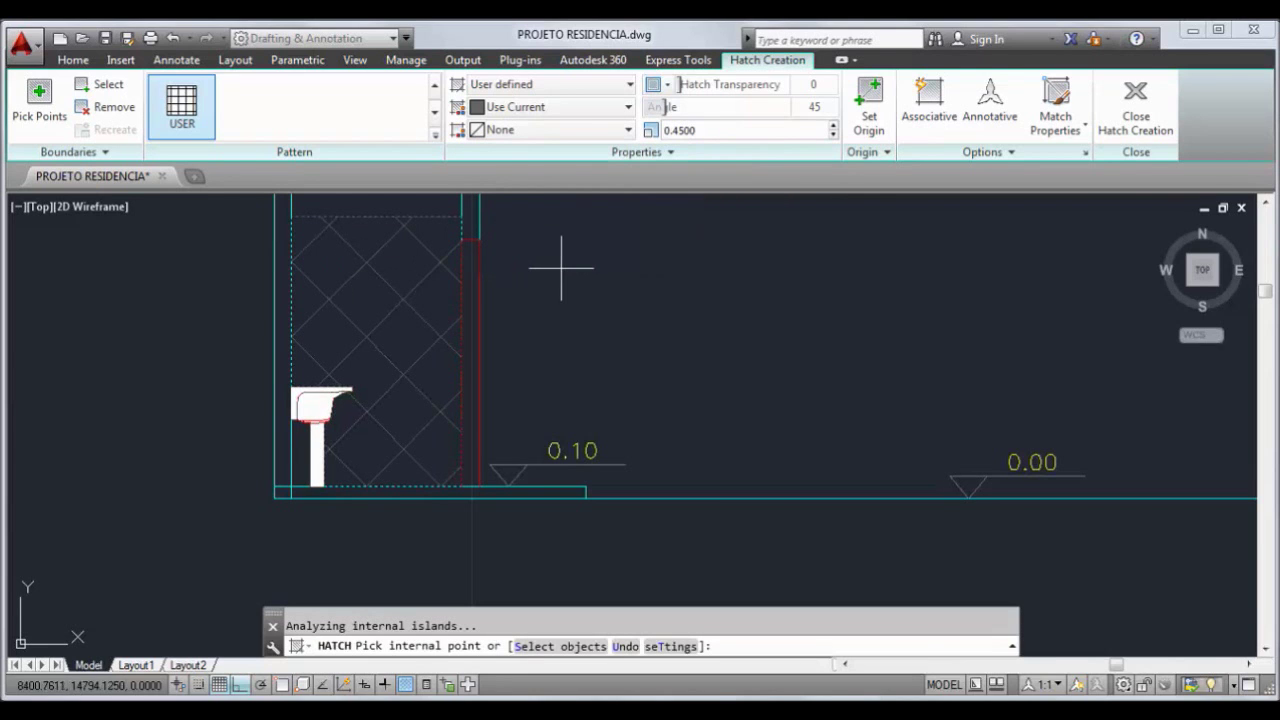
key("Escape")
scroll(563, 268, "down", 4)
mouse_move(586, 274)
middle_mouse_down()
mouse_move(437, 342)
mouse_move(437, 330)
middle_mouse_up()
middle_click_drag(874, 423, 690, 462)
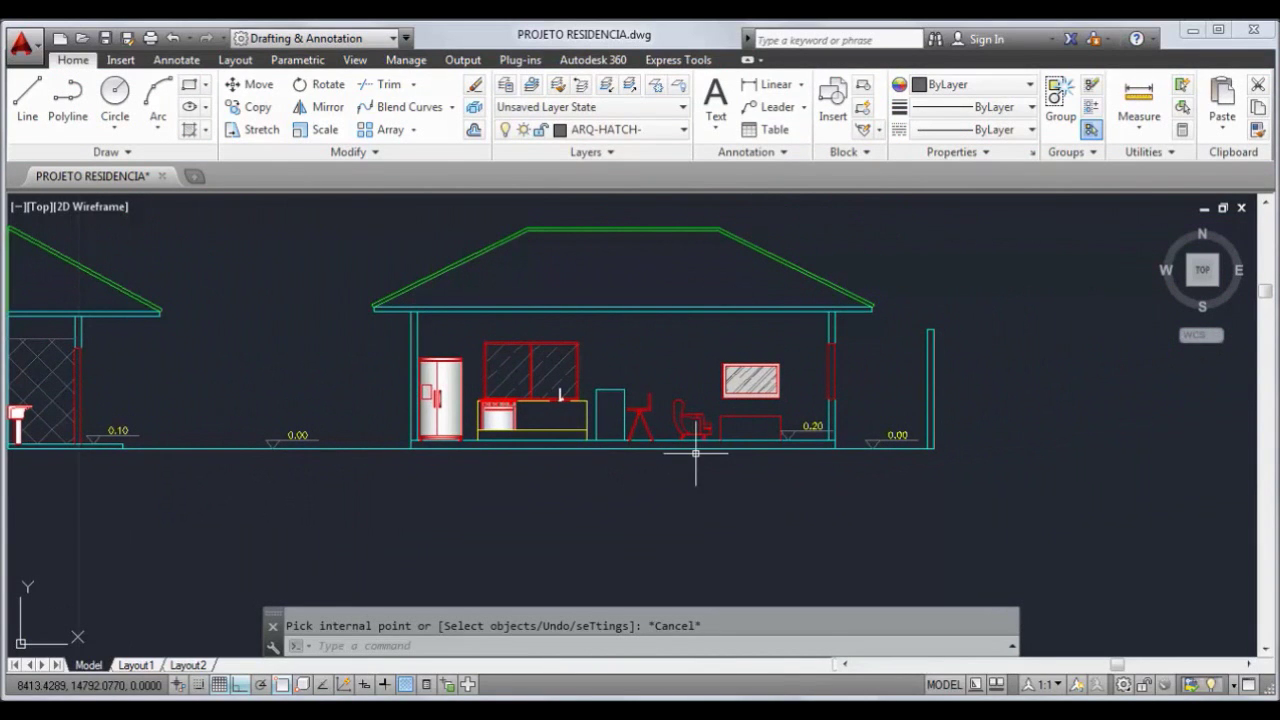
scroll(660, 434, "up", 2)
type("h")
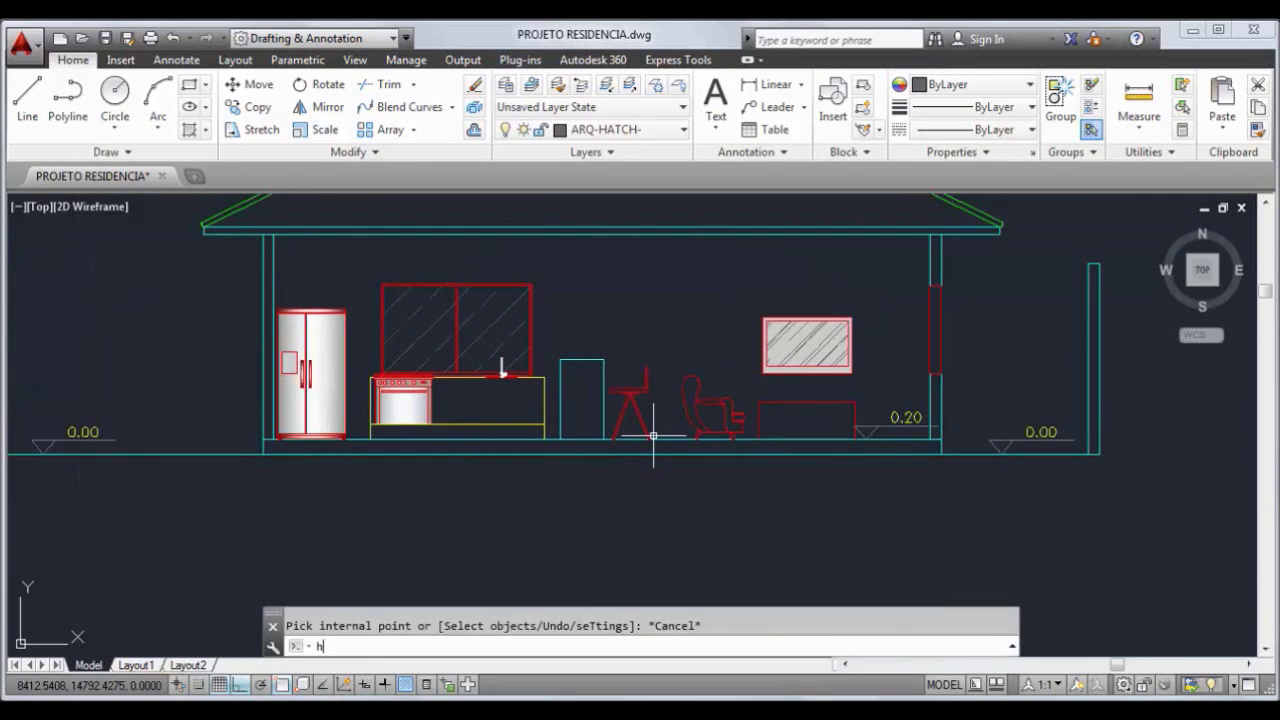
type("a")
key("Escape")
key("Return")
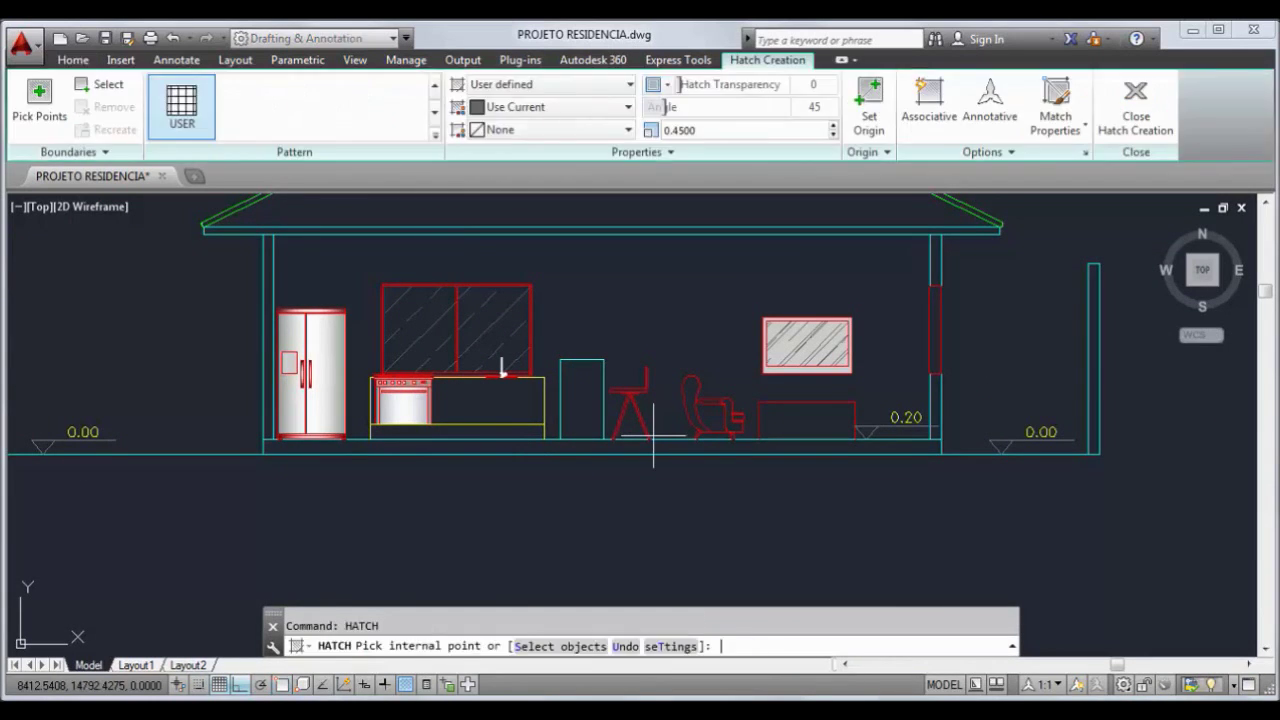
left_click(570, 93)
left_click(495, 143)
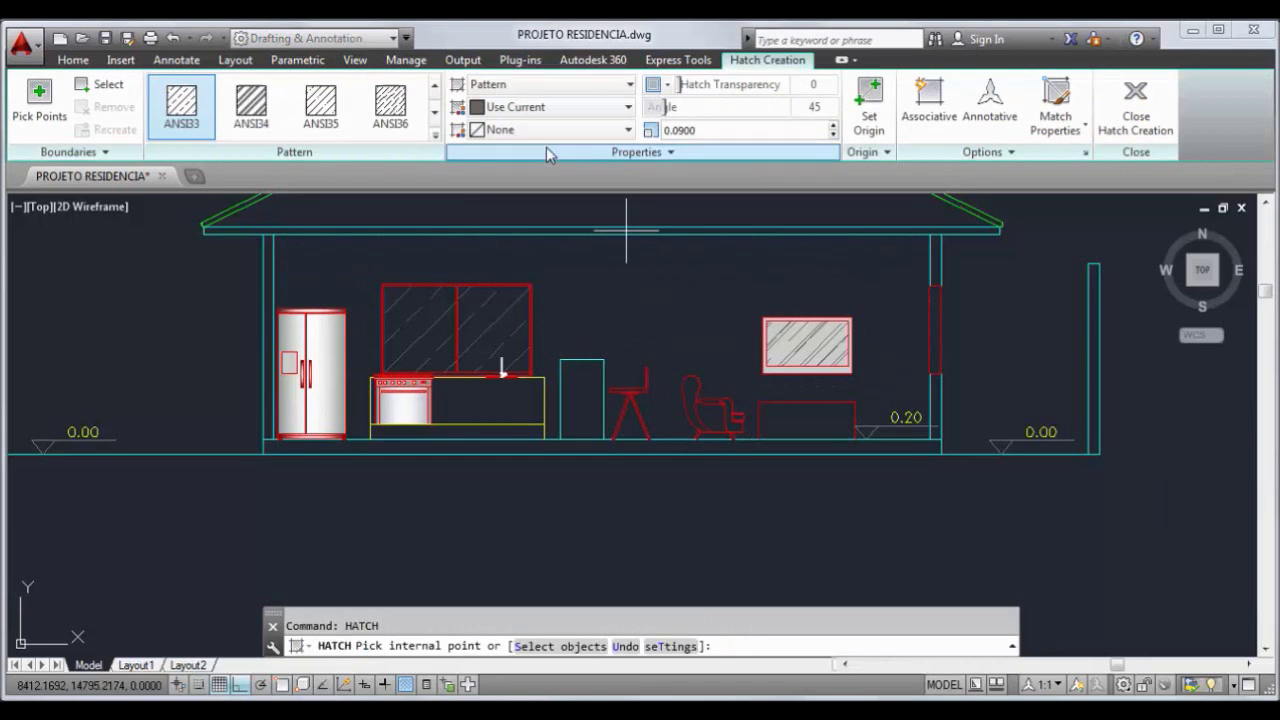
left_click(434, 135)
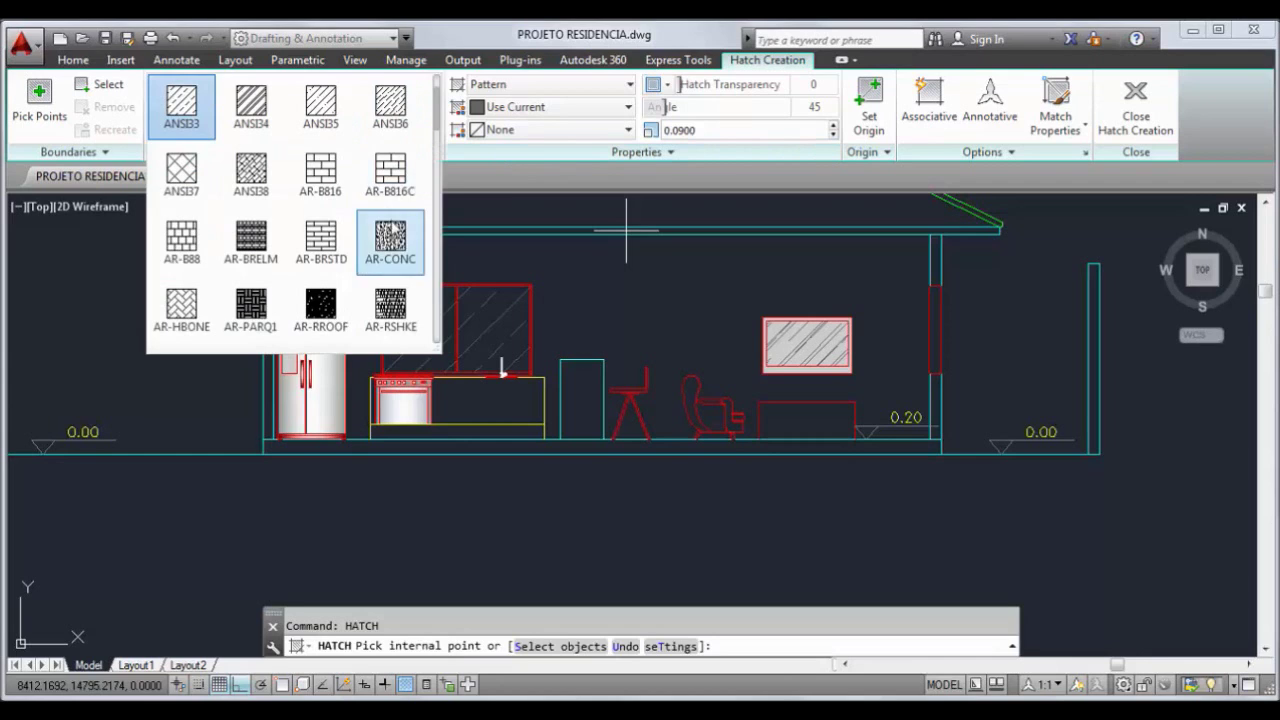
left_click(391, 238)
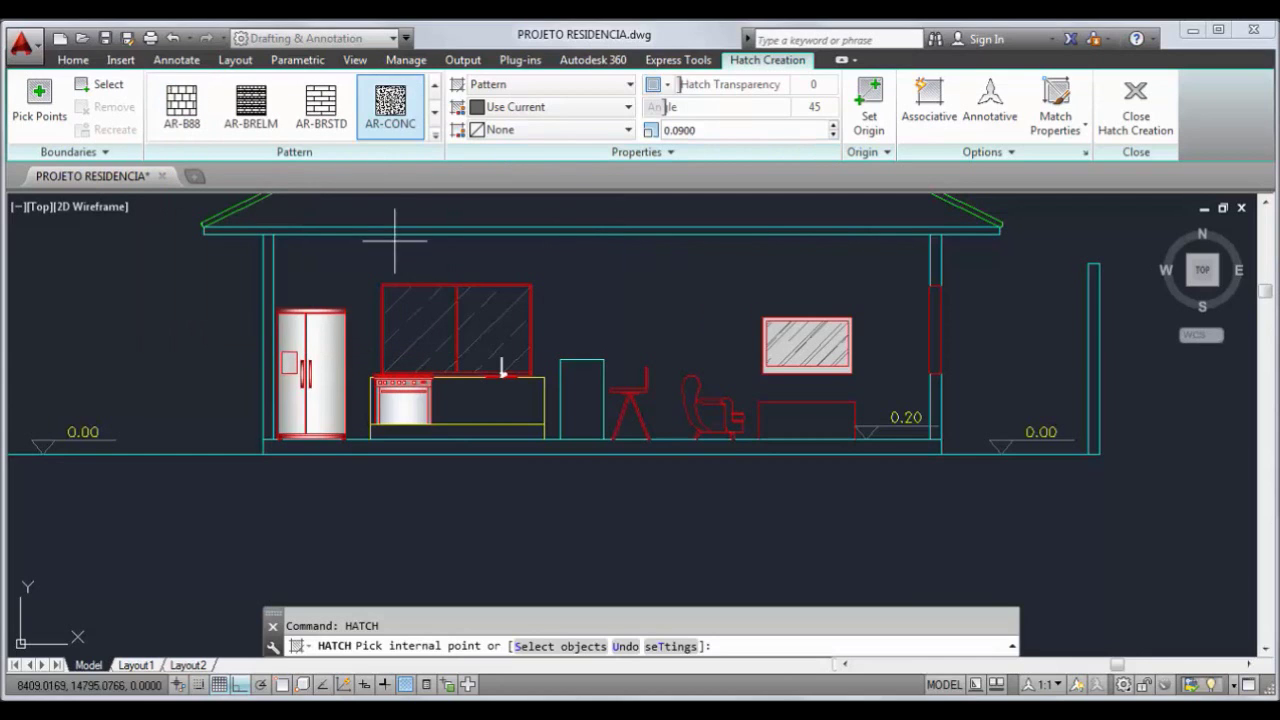
left_click(588, 389)
left_click(714, 130)
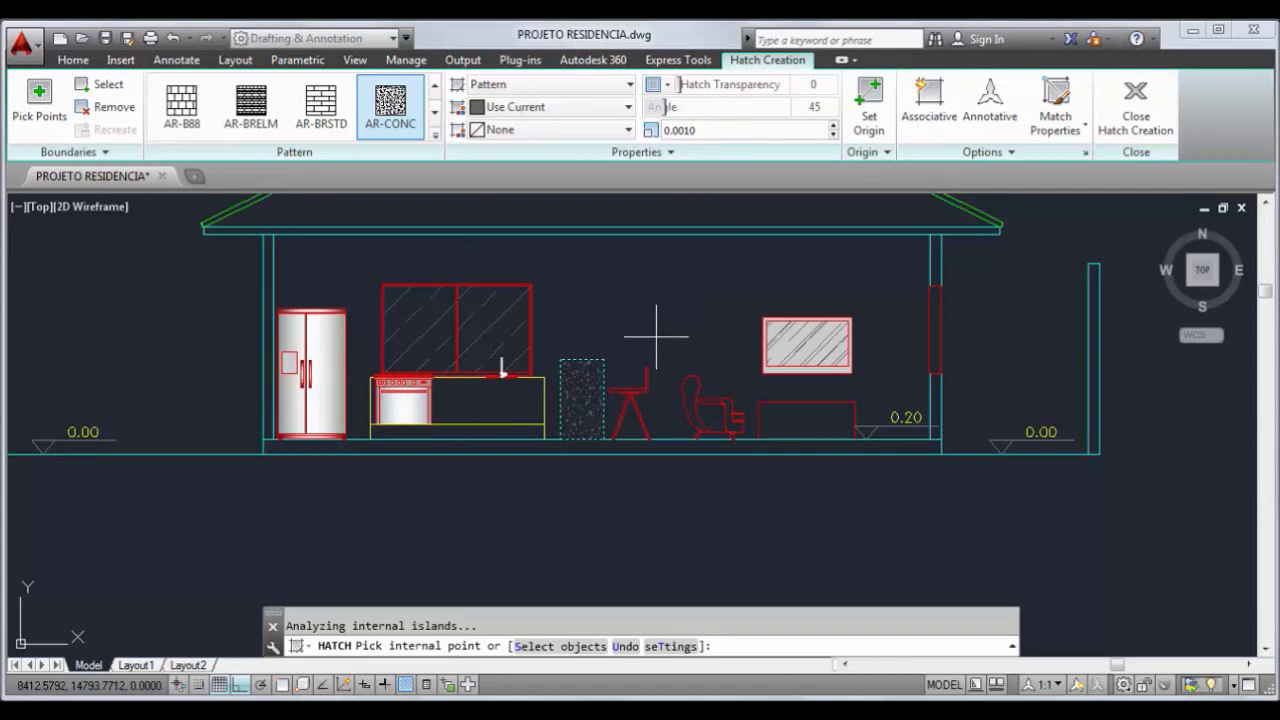
key("Escape")
middle_click_drag(641, 370, 652, 370)
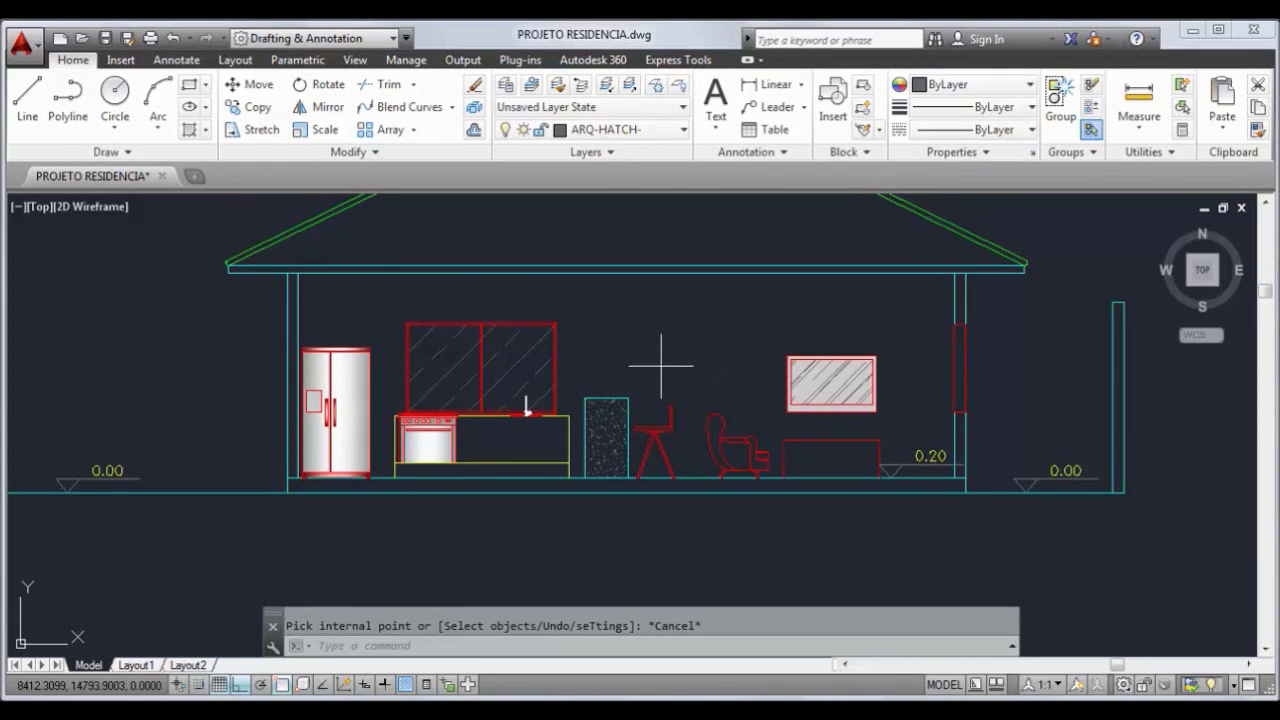
key("Return")
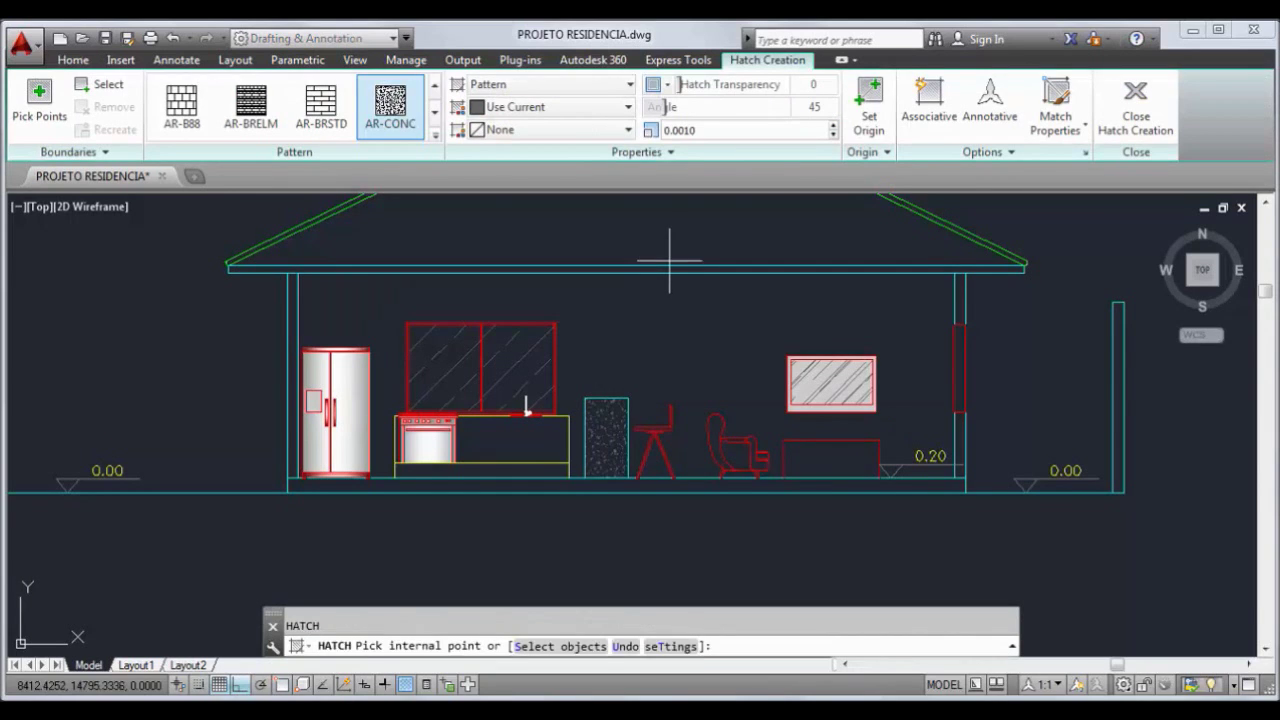
left_click(336, 420)
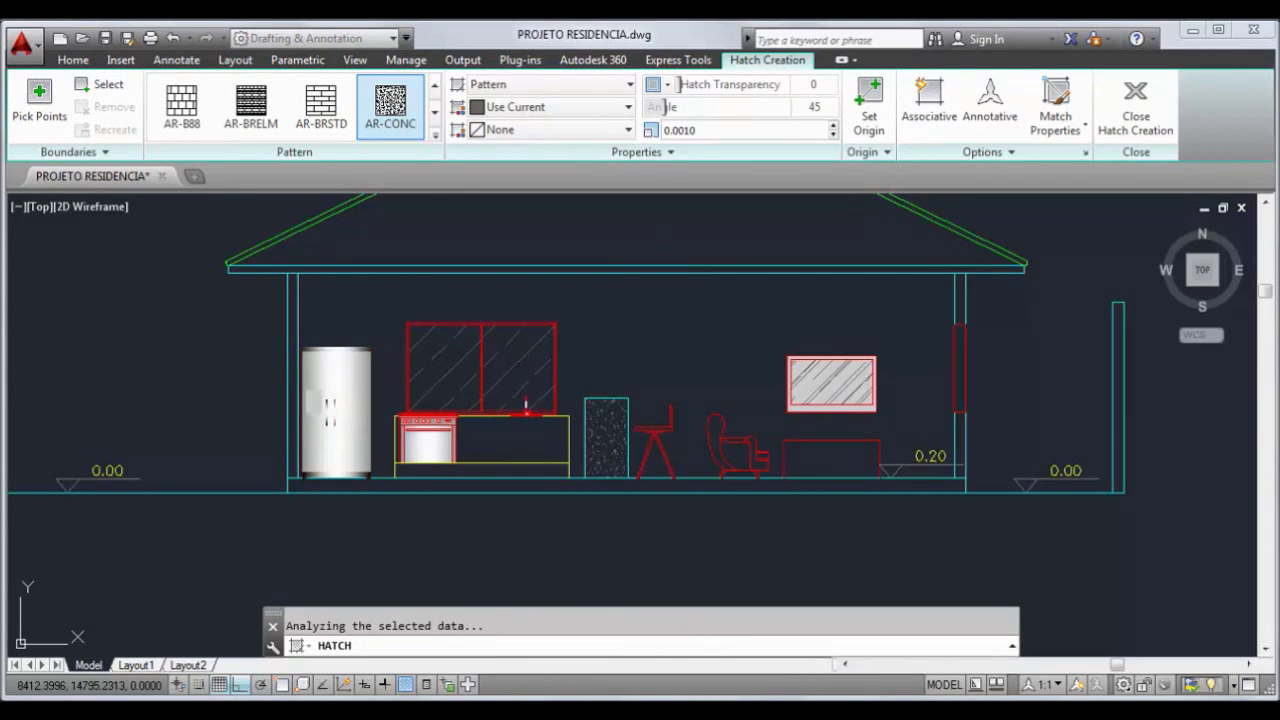
scroll(695, 296, "down", 2)
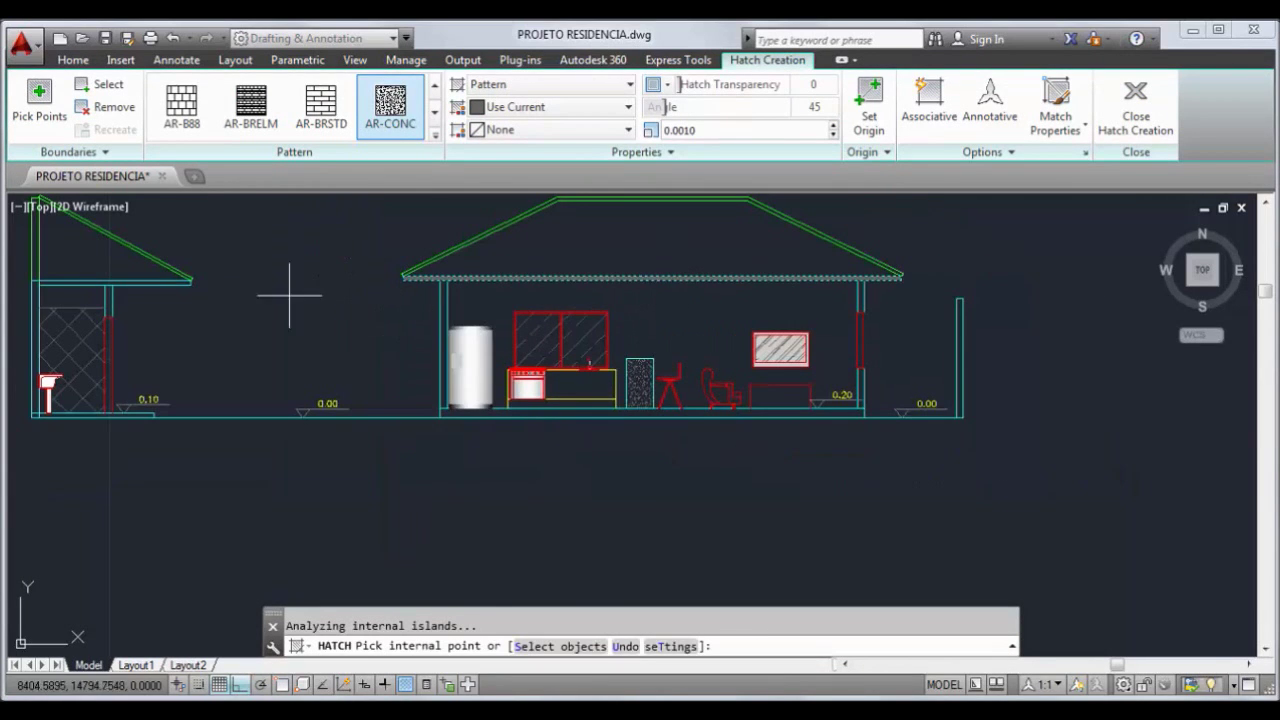
scroll(185, 278, "up", 4)
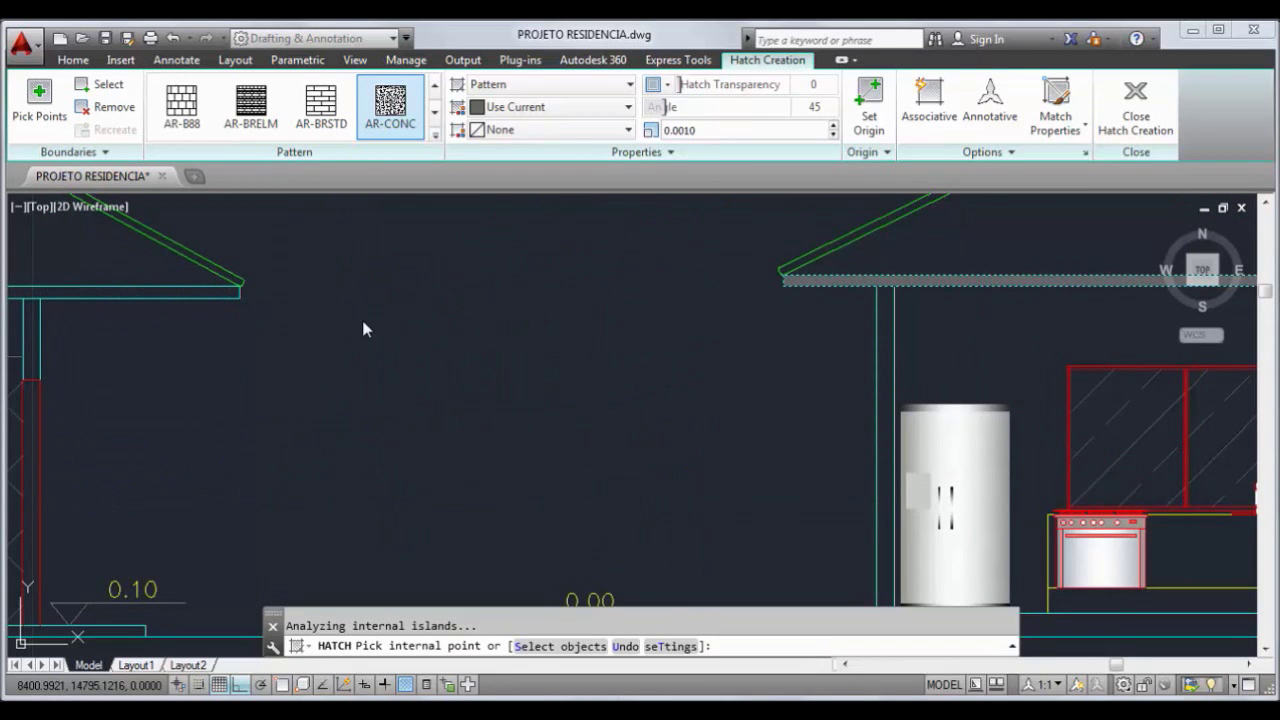
scroll(580, 397, "down", 2)
scroll(571, 320, "up", 2)
scroll(557, 366, "down", 2)
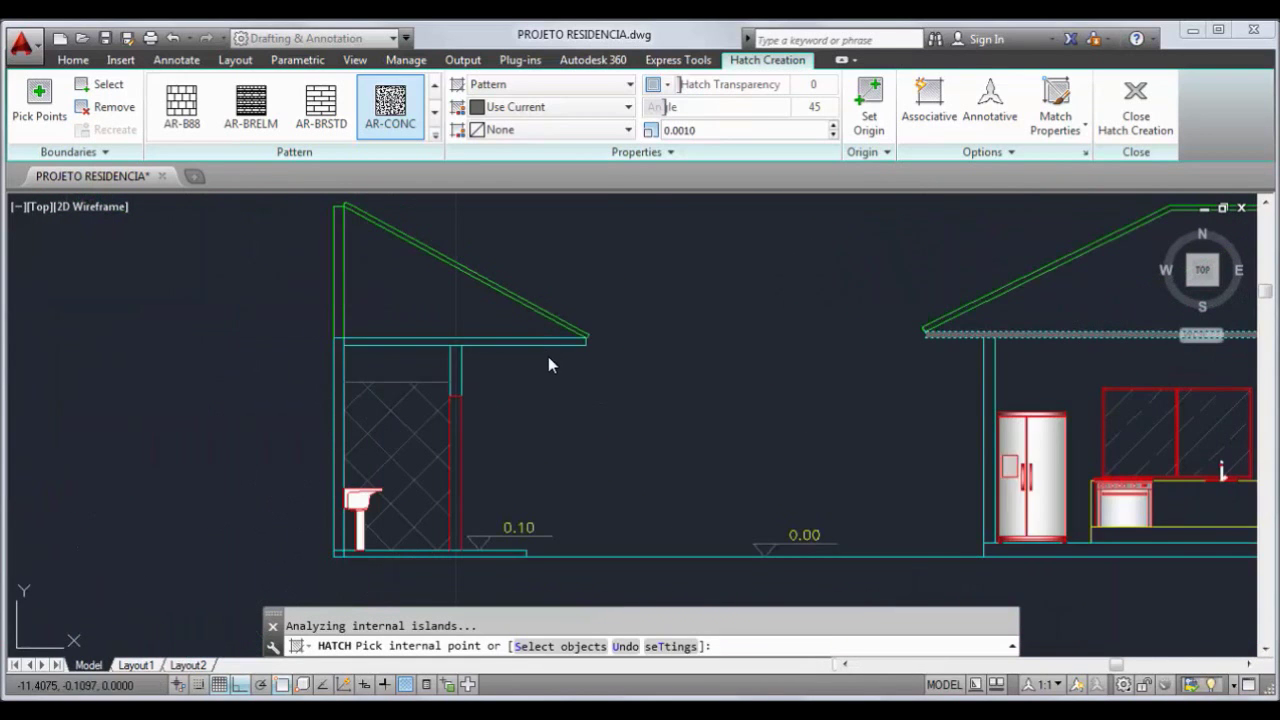
scroll(629, 357, "down", 3)
key("Escape")
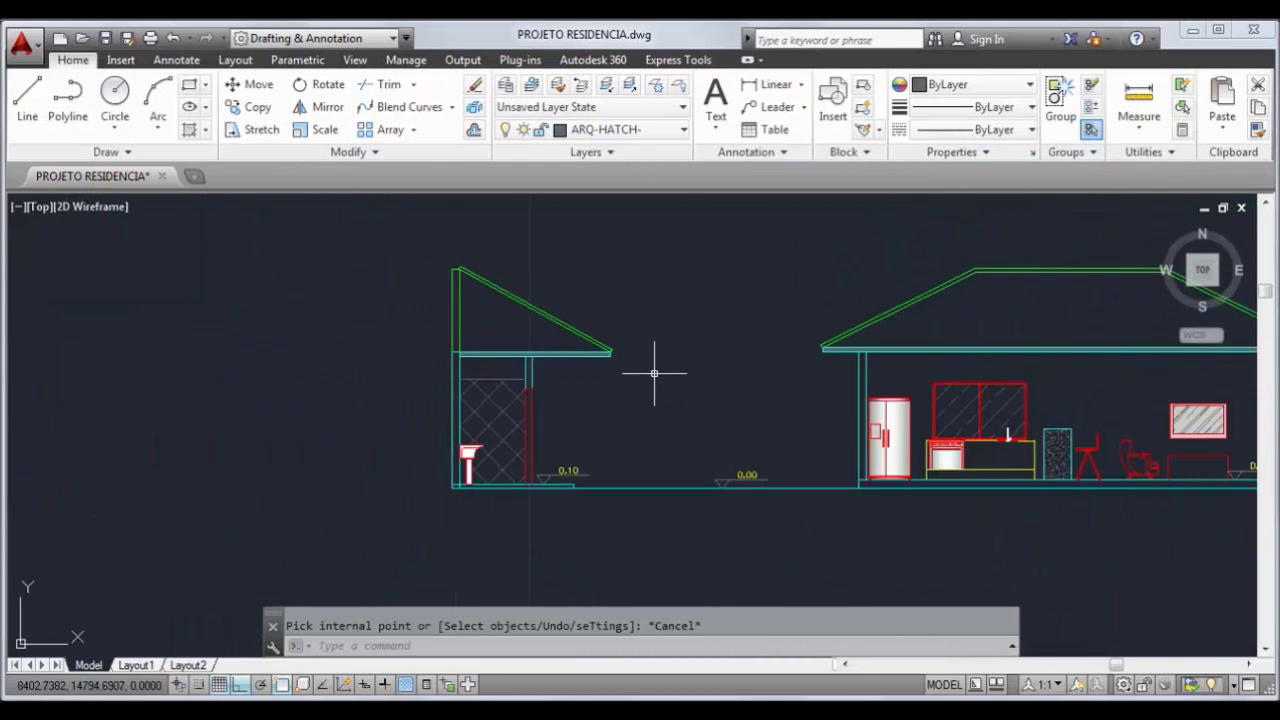
Window-select the short lines capping the left building's wall
middle_click_drag(637, 400, 416, 398)
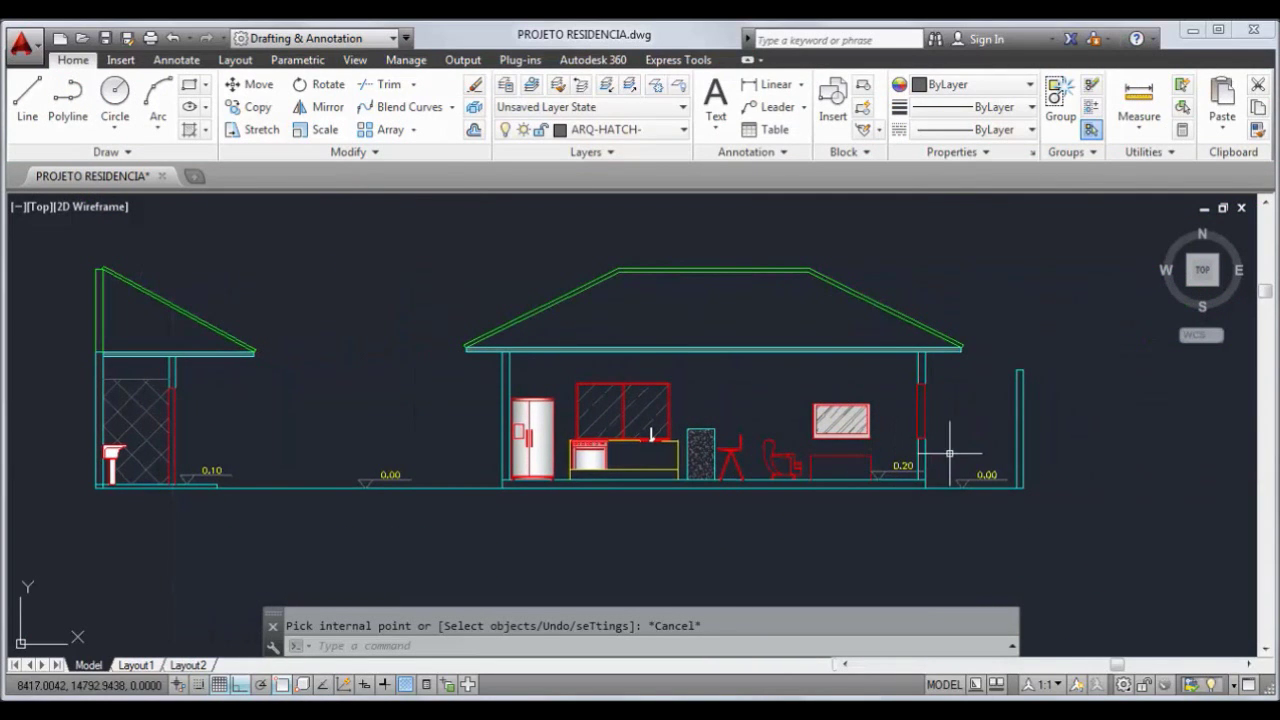
middle_click_drag(791, 520, 774, 491)
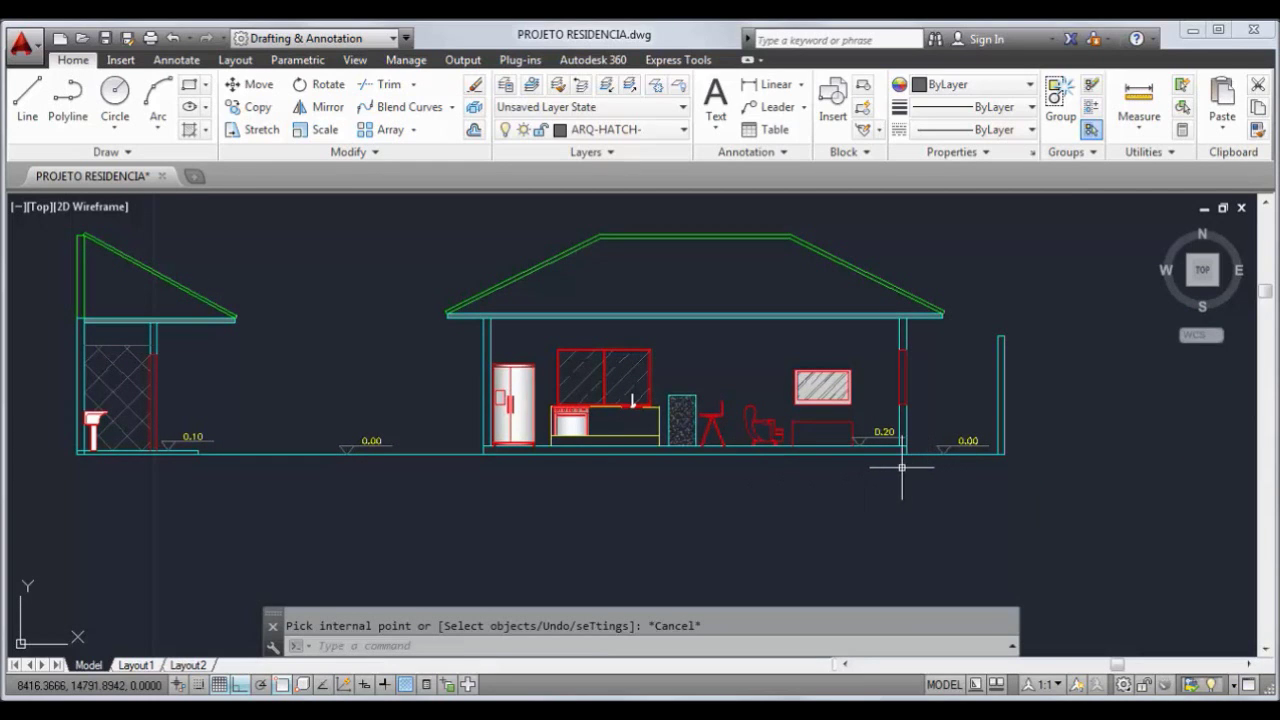
mouse_move(945, 470)
middle_mouse_down()
mouse_move(943, 457)
mouse_move(894, 451)
mouse_move(904, 461)
middle_mouse_up()
middle_click_drag(420, 356, 520, 391)
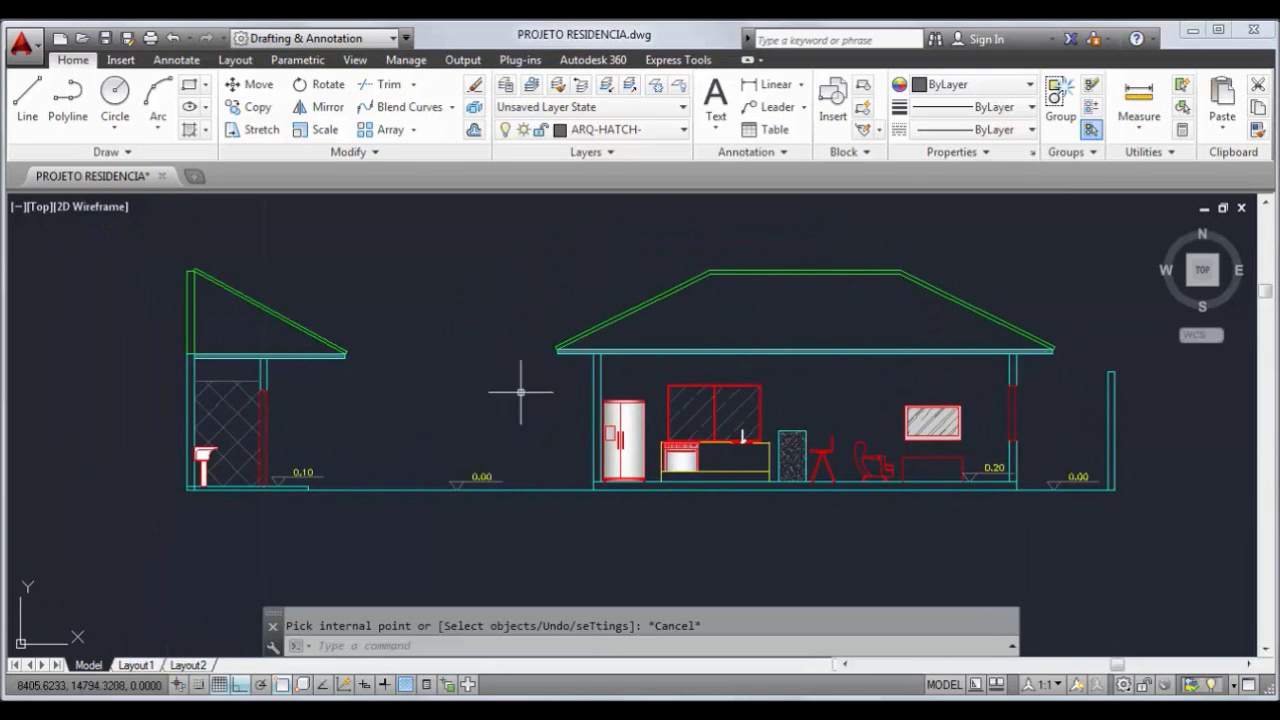
scroll(377, 321, "up", 2)
left_click(82, 225)
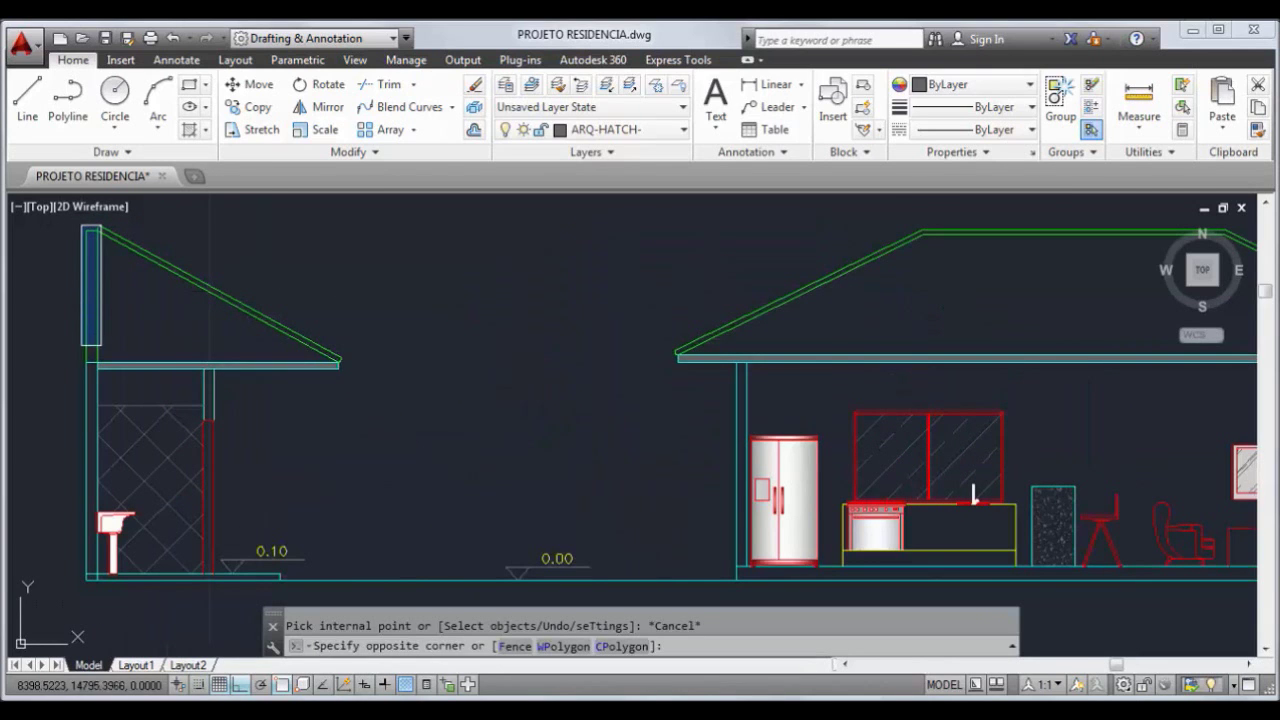
left_click(101, 365)
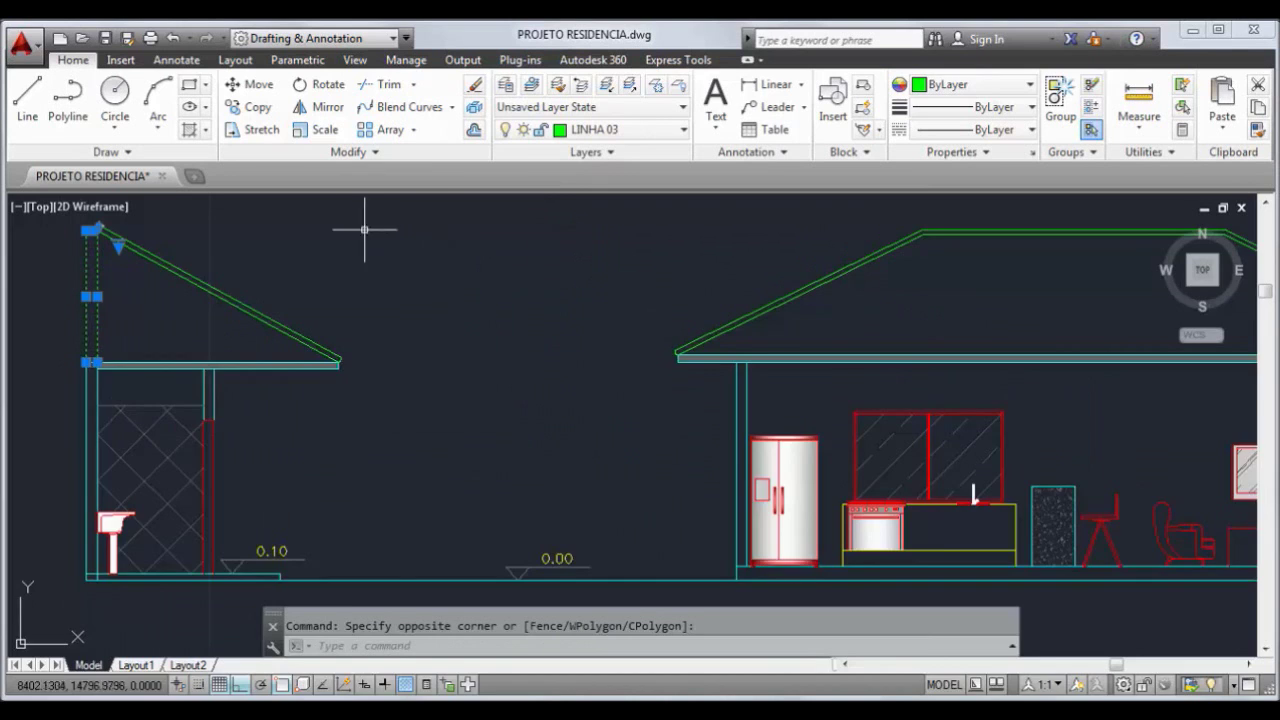
middle_click_drag(99, 227, 333, 327)
scroll(340, 330, "up", 6)
scroll(600, 334, "up", 2)
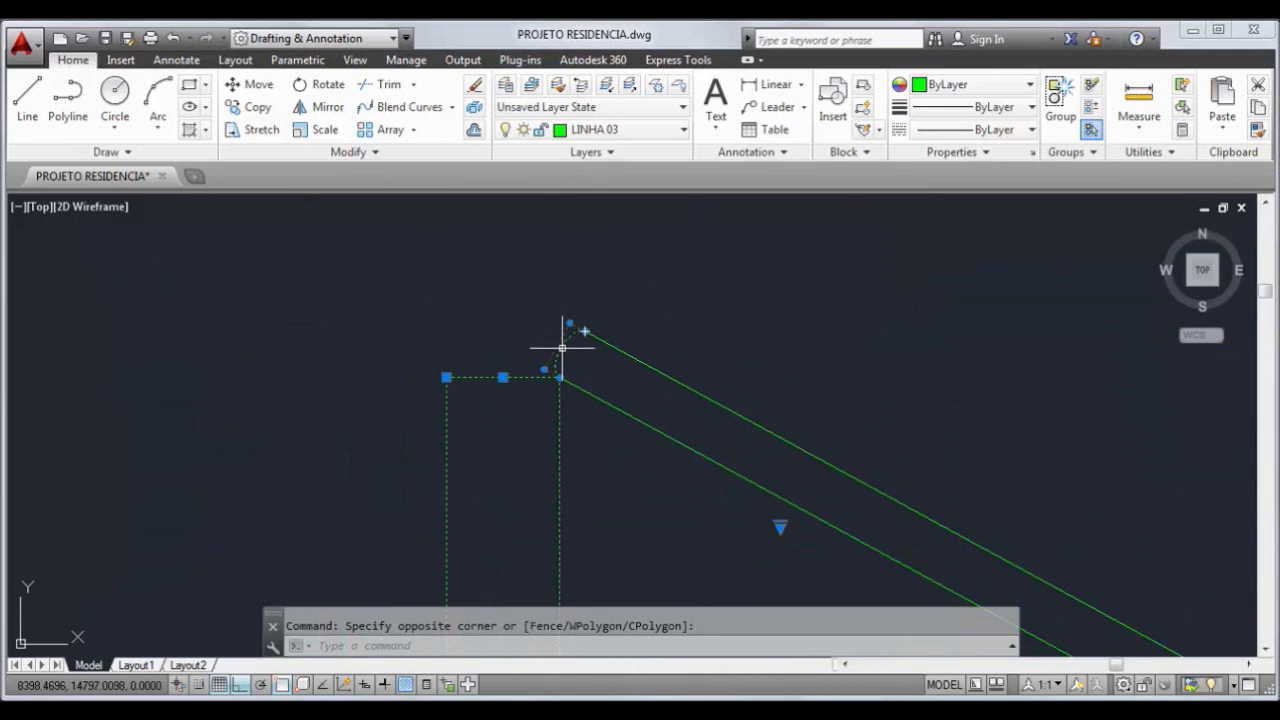
scroll(806, 340, "down", 4)
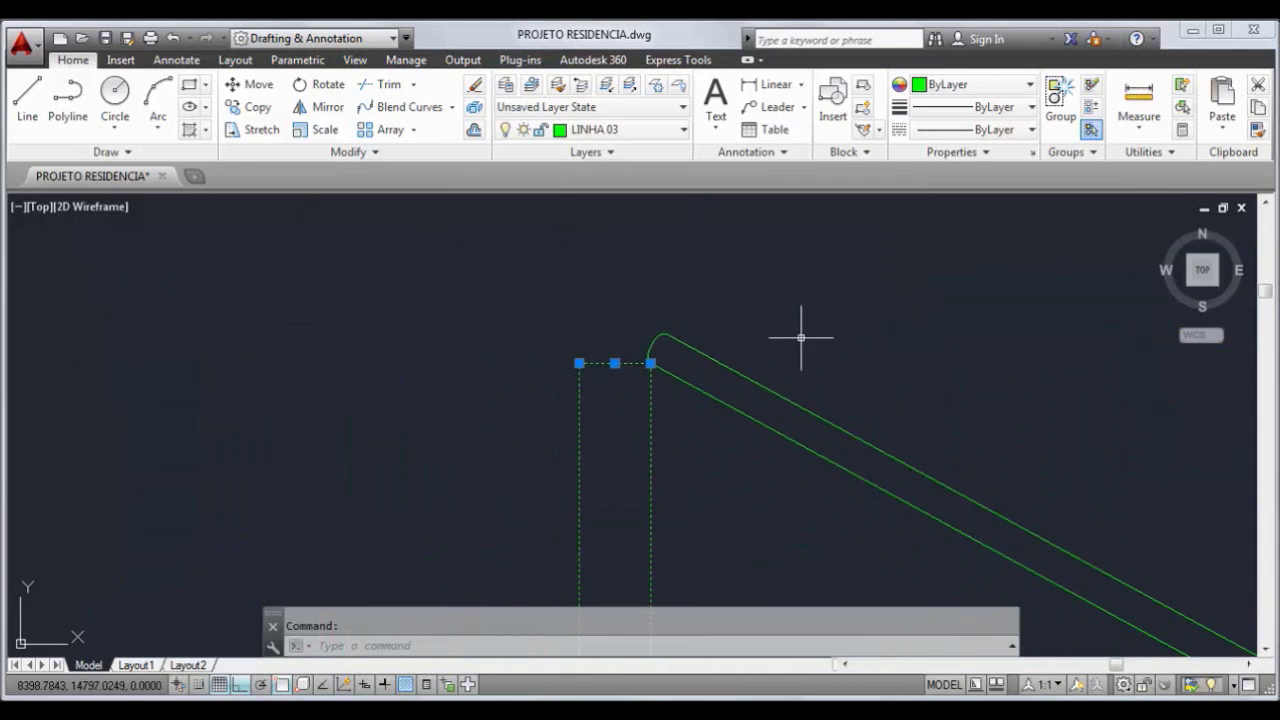
Put the selected lines on the ALVENARIA layer and reframe both buildings
left_click(663, 133)
scroll(608, 315, "up", 8)
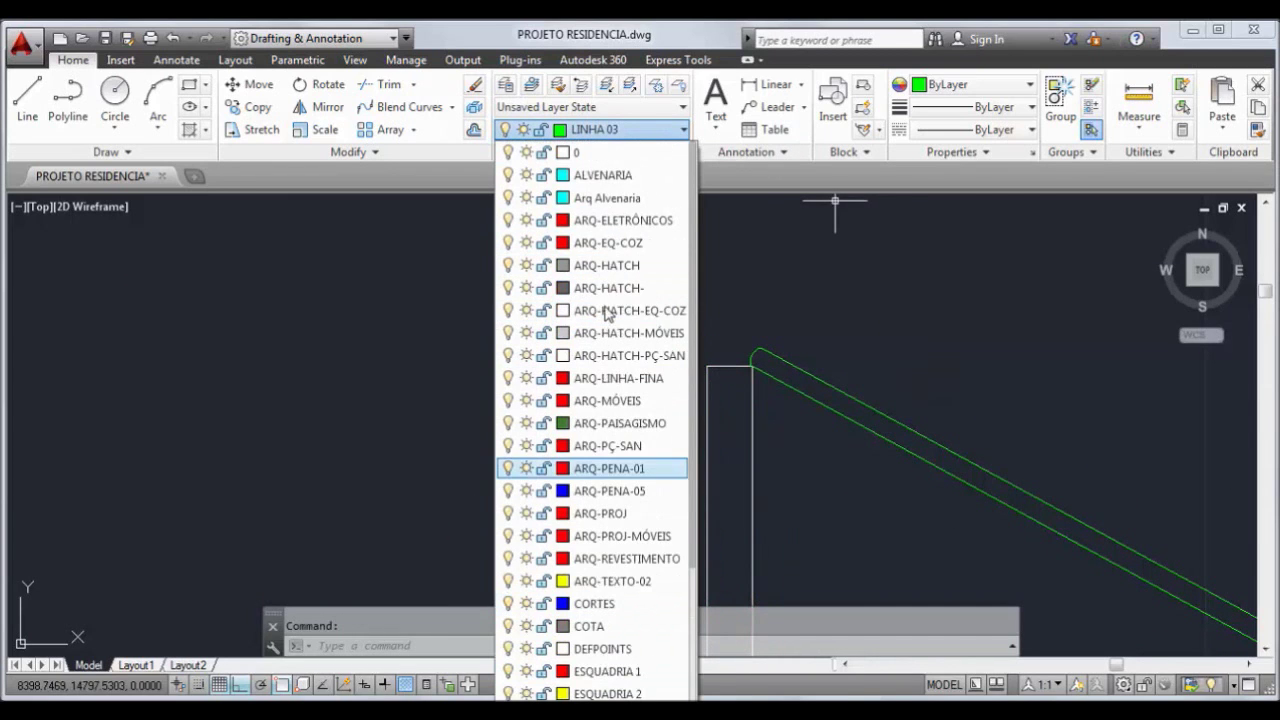
left_click(615, 175)
scroll(838, 342, "down", 3)
key("Escape")
middle_click_drag(846, 349, 272, 215)
scroll(650, 357, "down", 1)
middle_click_drag(723, 377, 320, 340)
scroll(457, 400, "down", 2)
middle_click_drag(839, 503, 717, 520)
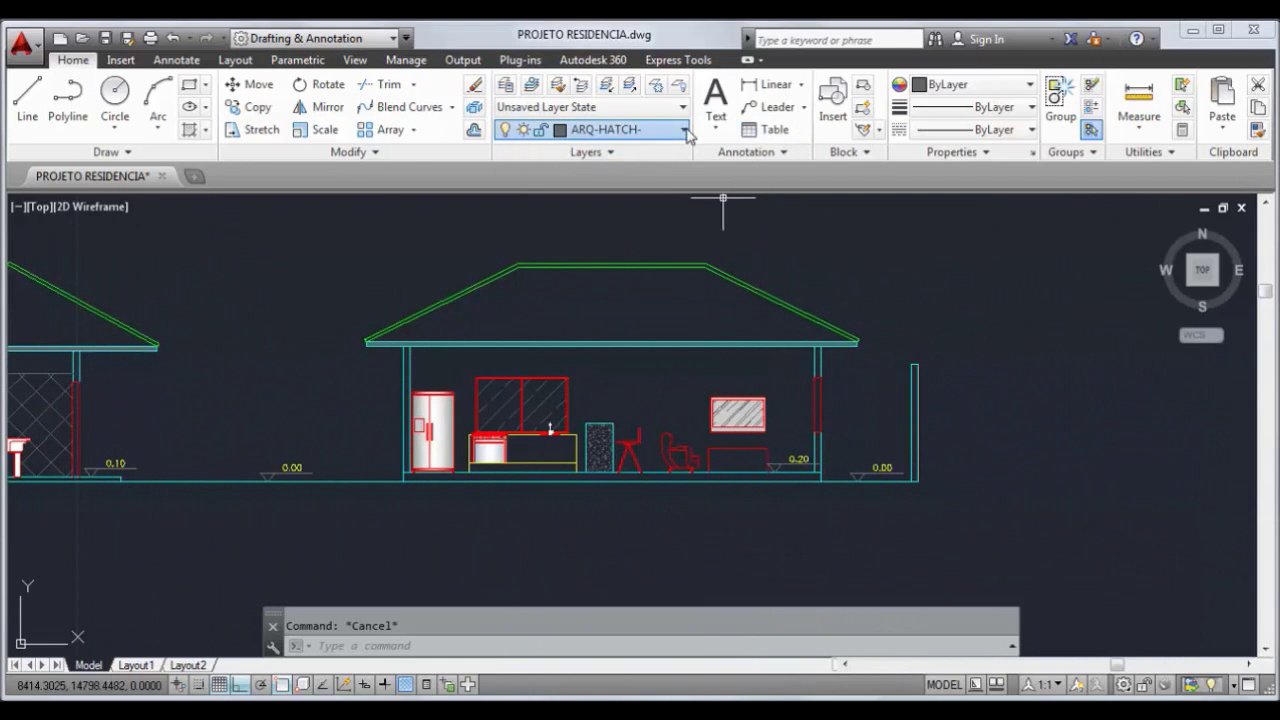
Make COTA the current layer
left_click(620, 129)
scroll(656, 557, "down", 4)
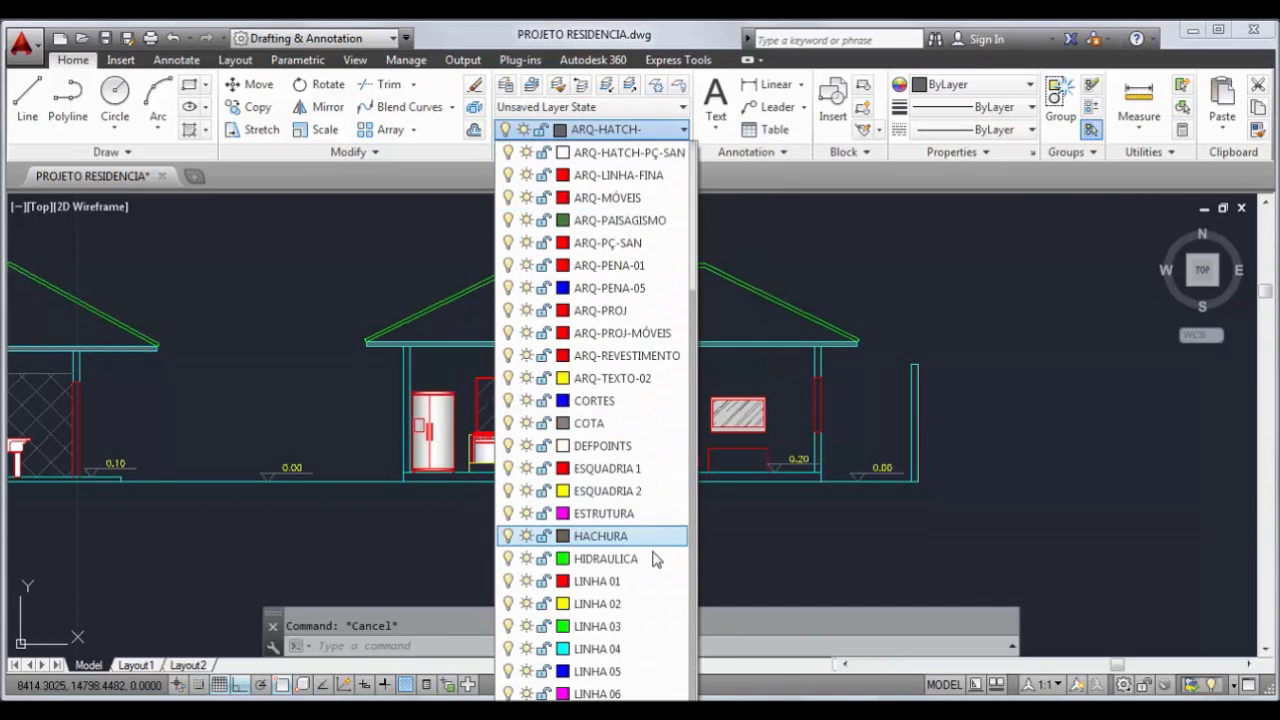
scroll(655, 555, "up", 3)
scroll(655, 553, "down", 3)
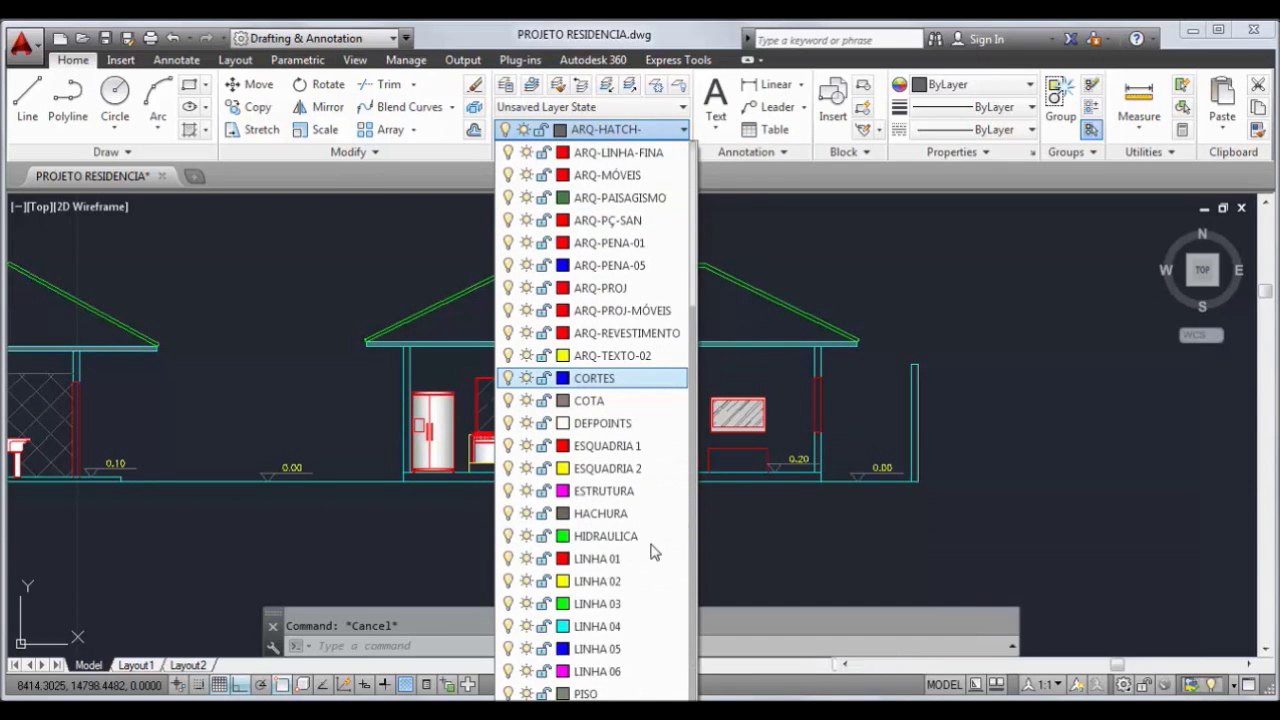
scroll(652, 605, "up", 1)
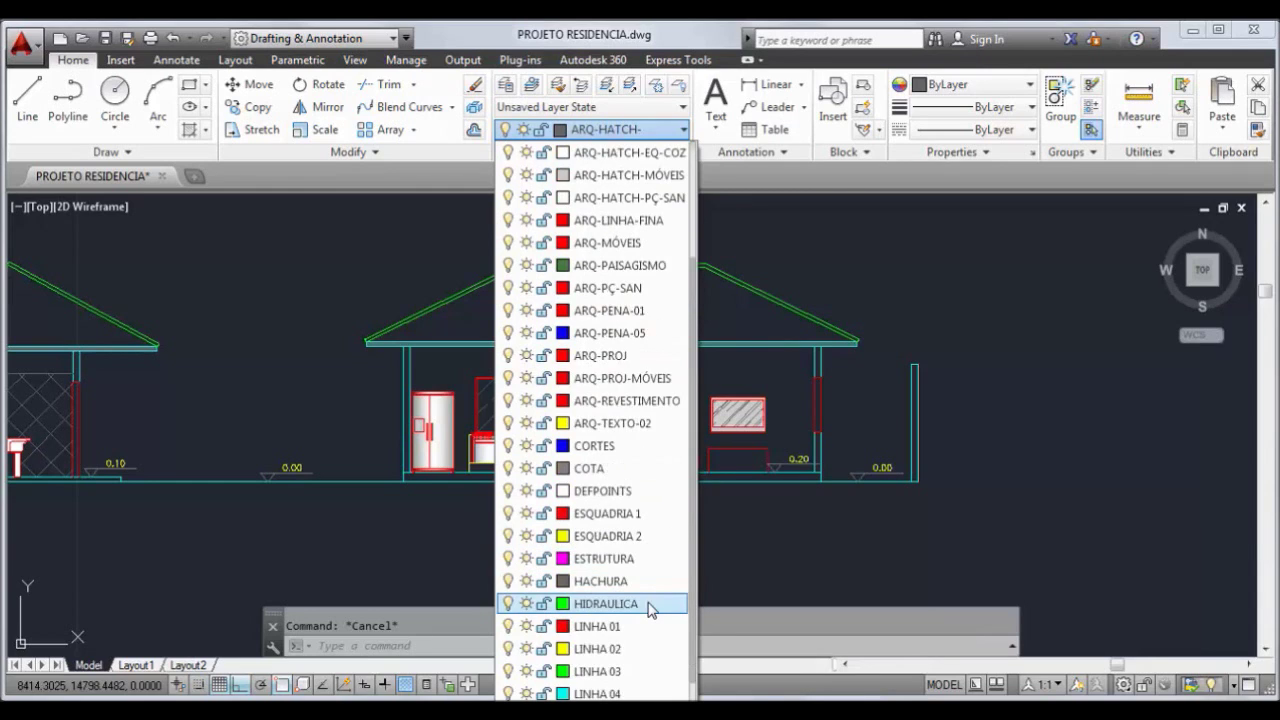
scroll(647, 600, "up", 3)
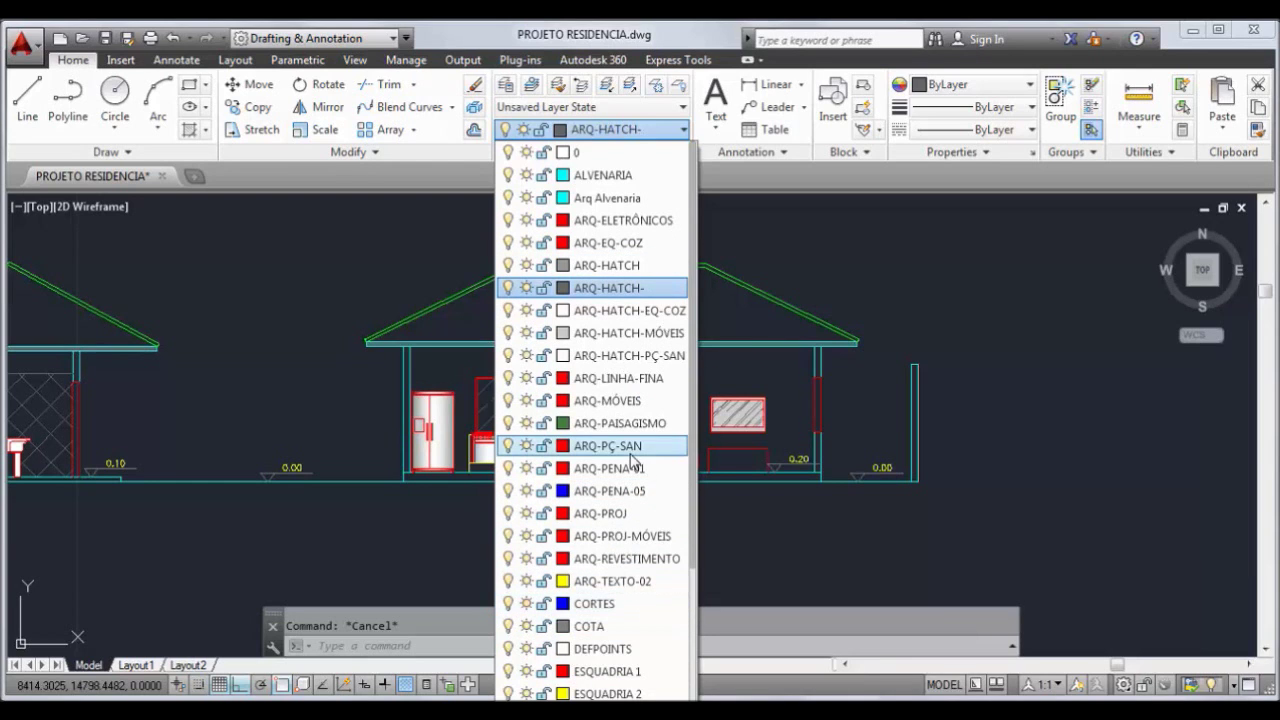
scroll(627, 465, "down", 3)
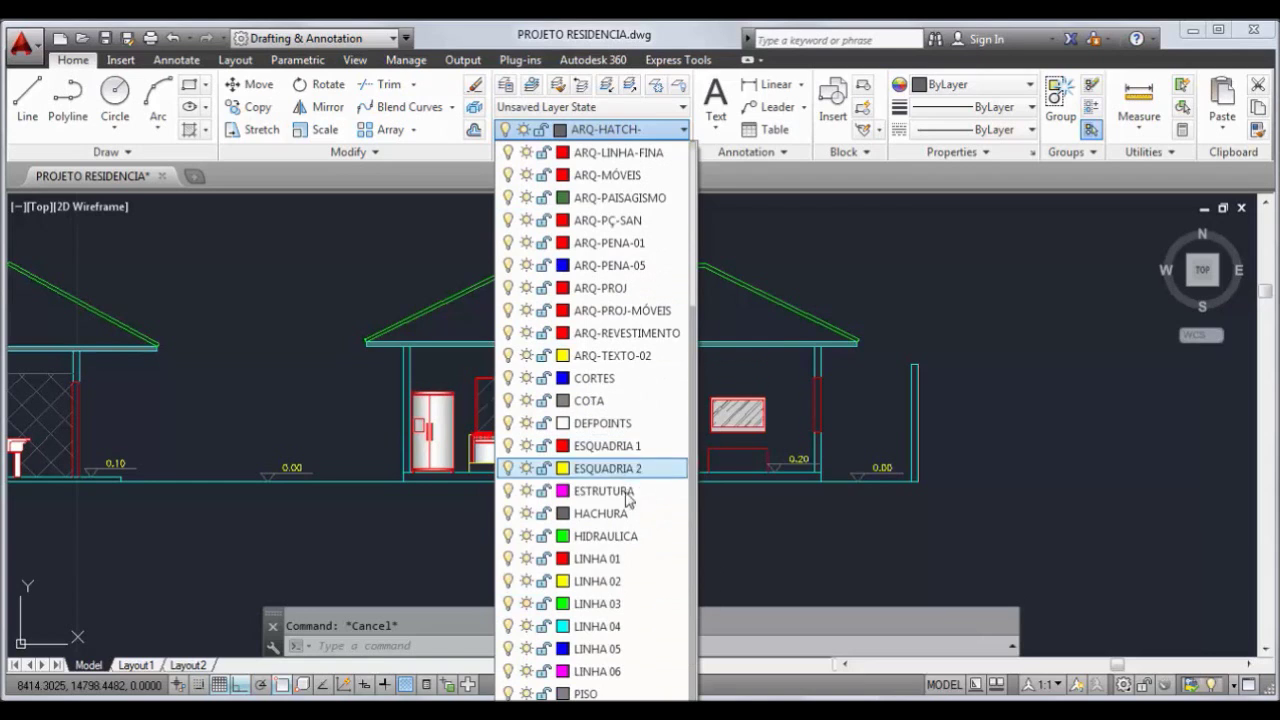
scroll(620, 566, "up", 1)
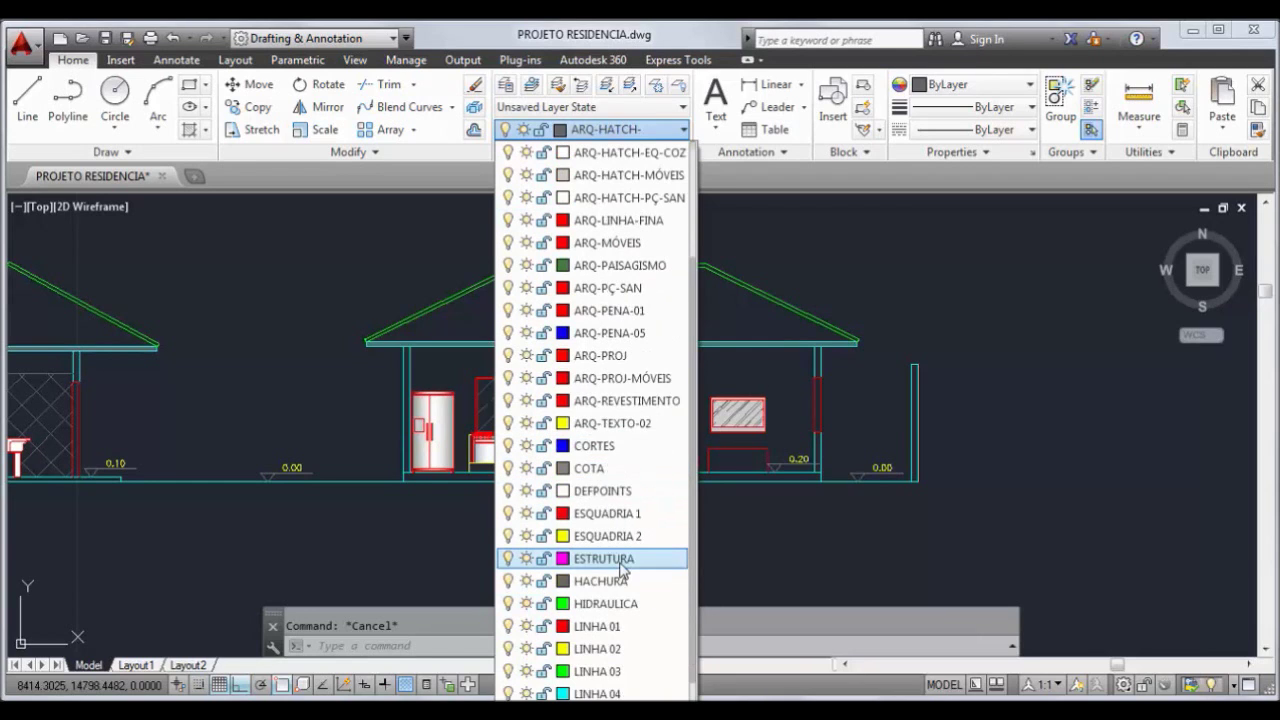
left_click(630, 474)
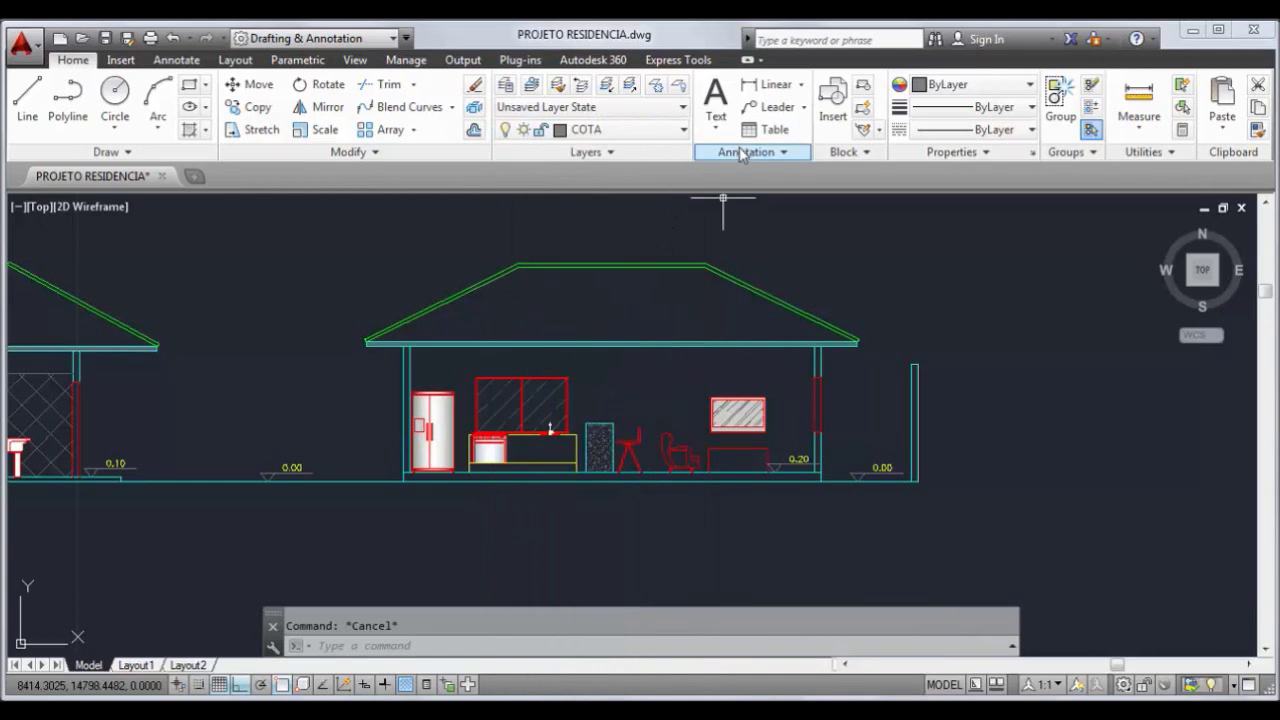
Add a leader labelled 'muro' pointing to the top of the low wall
left_click(775, 106)
scroll(935, 320, "up", 5)
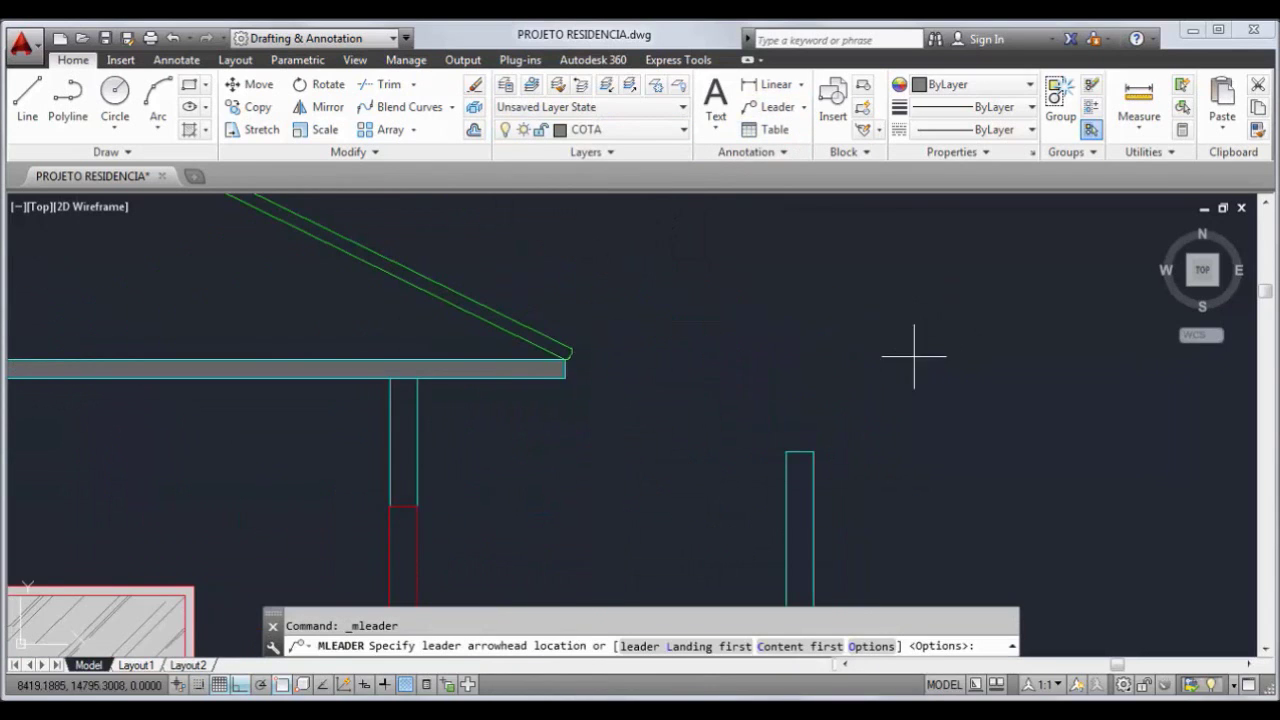
left_click(799, 453)
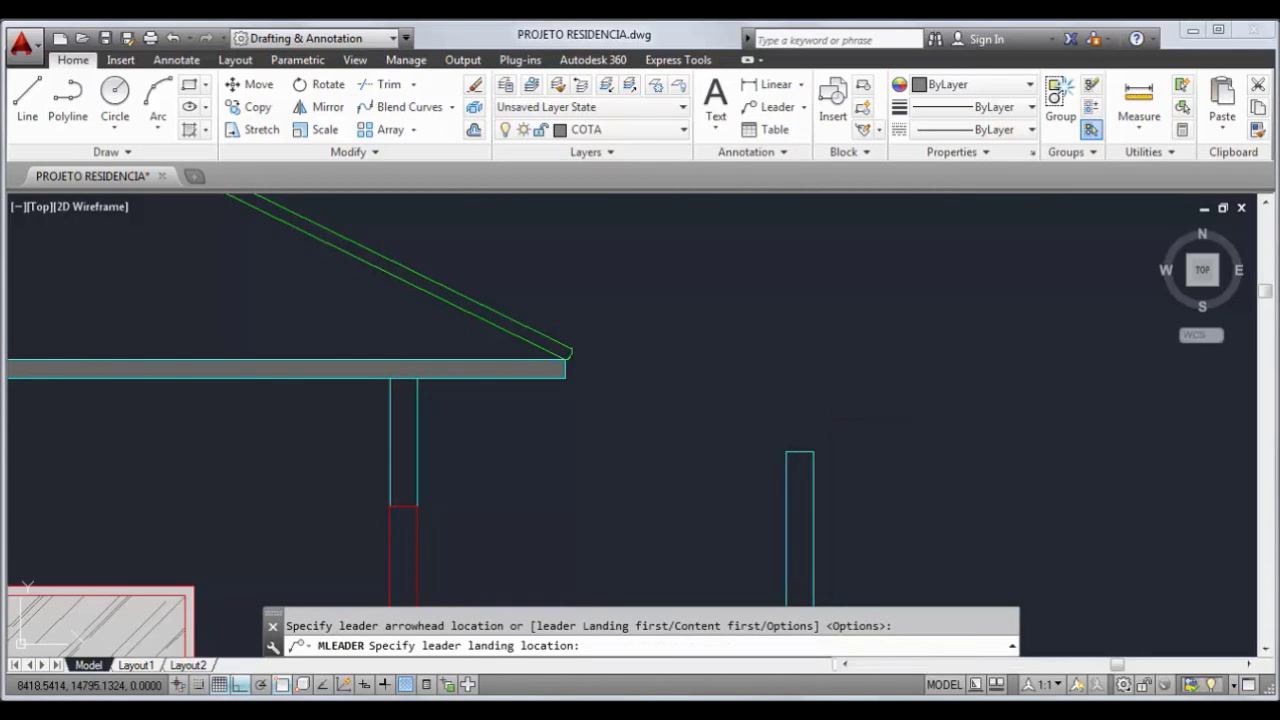
left_click(834, 393)
type("muro")
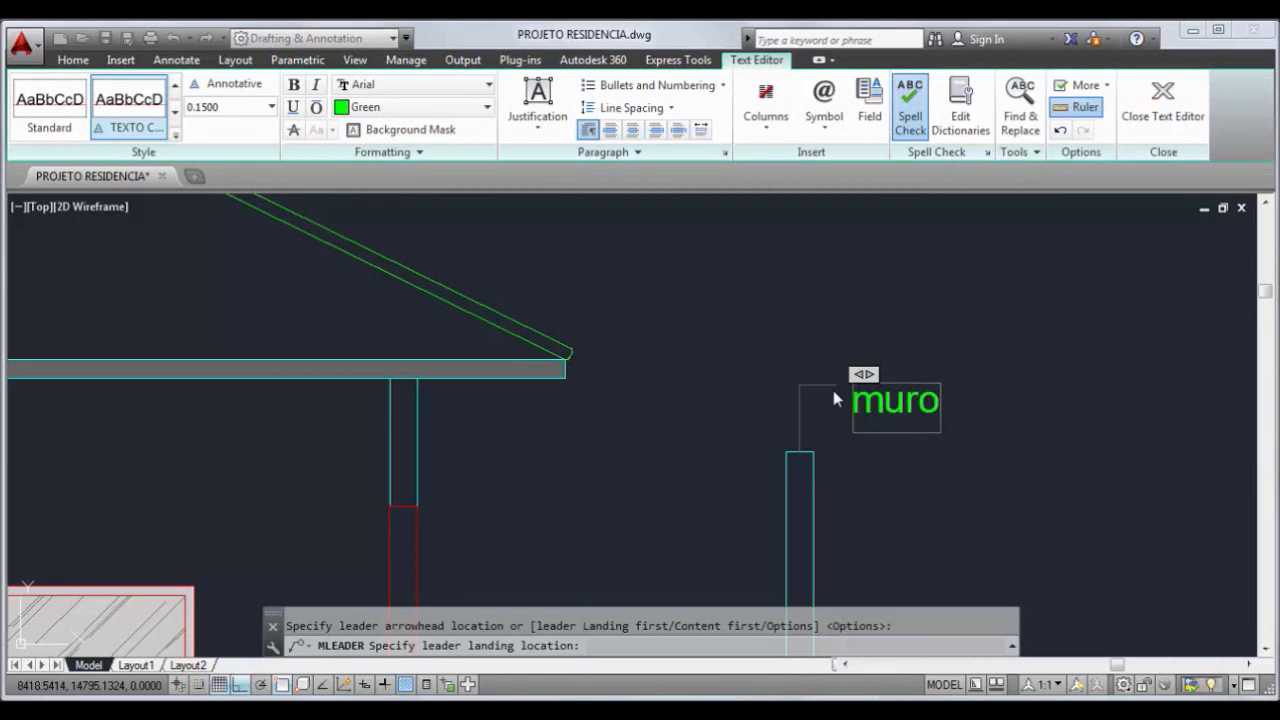
left_click(921, 326)
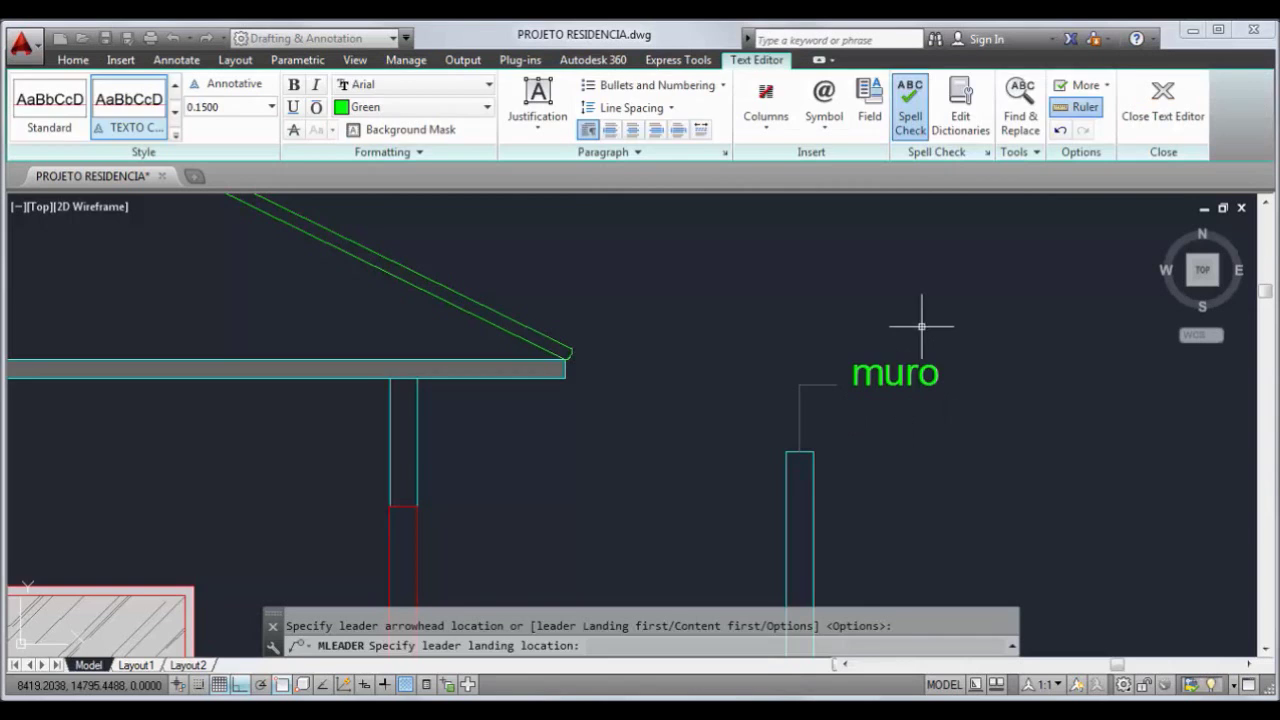
scroll(921, 326, "down", 5)
middle_click_drag(587, 299, 503, 400)
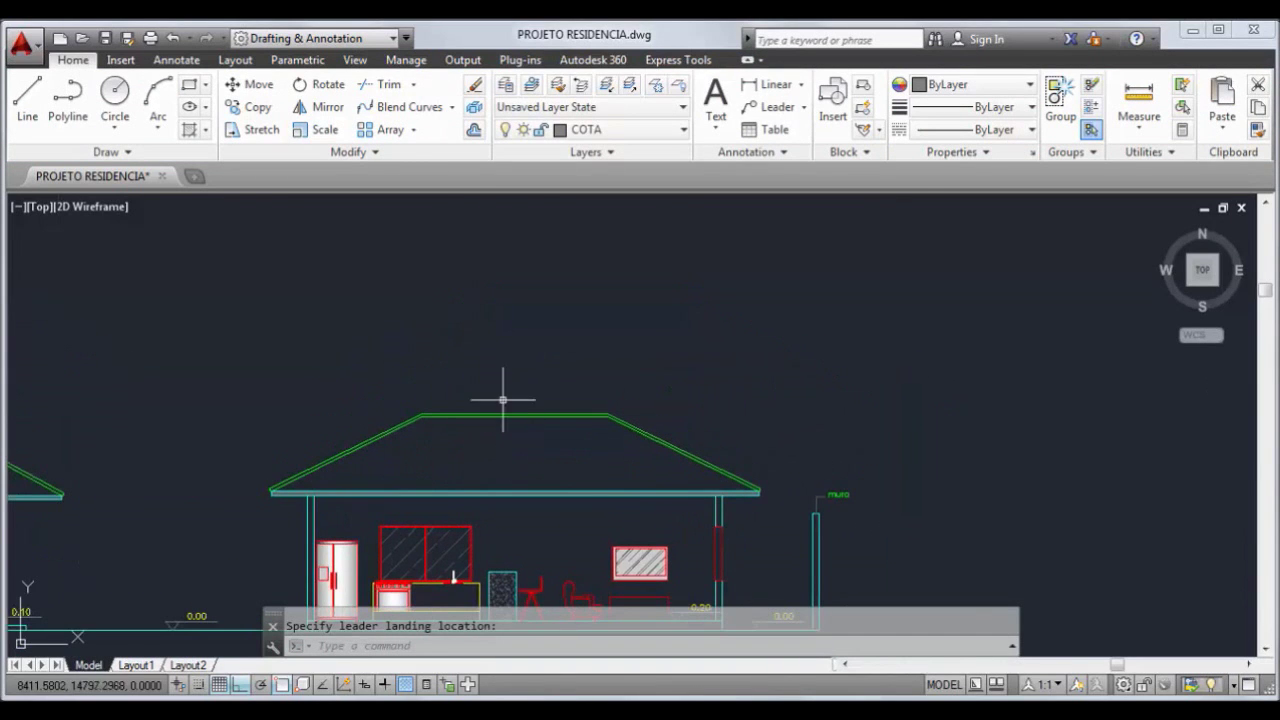
Label the main house roof 'telha cerâmica' with a leader
left_click(772, 107)
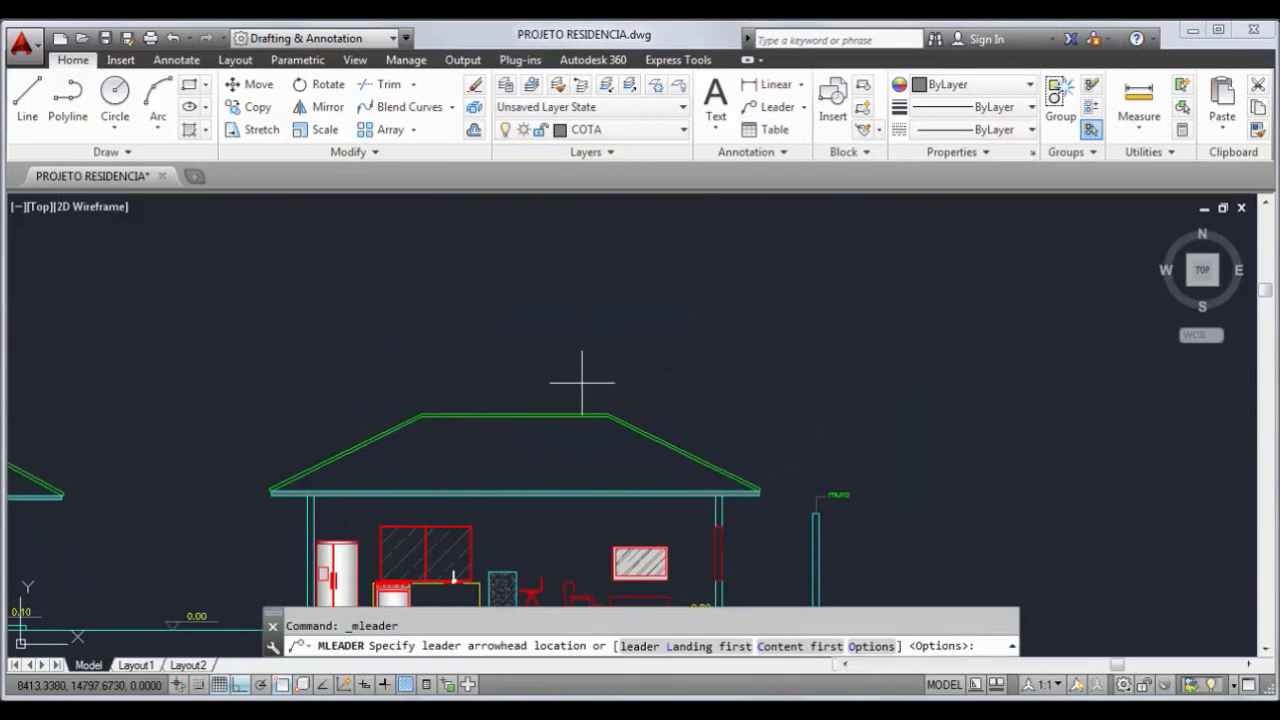
scroll(623, 428, "up", 3)
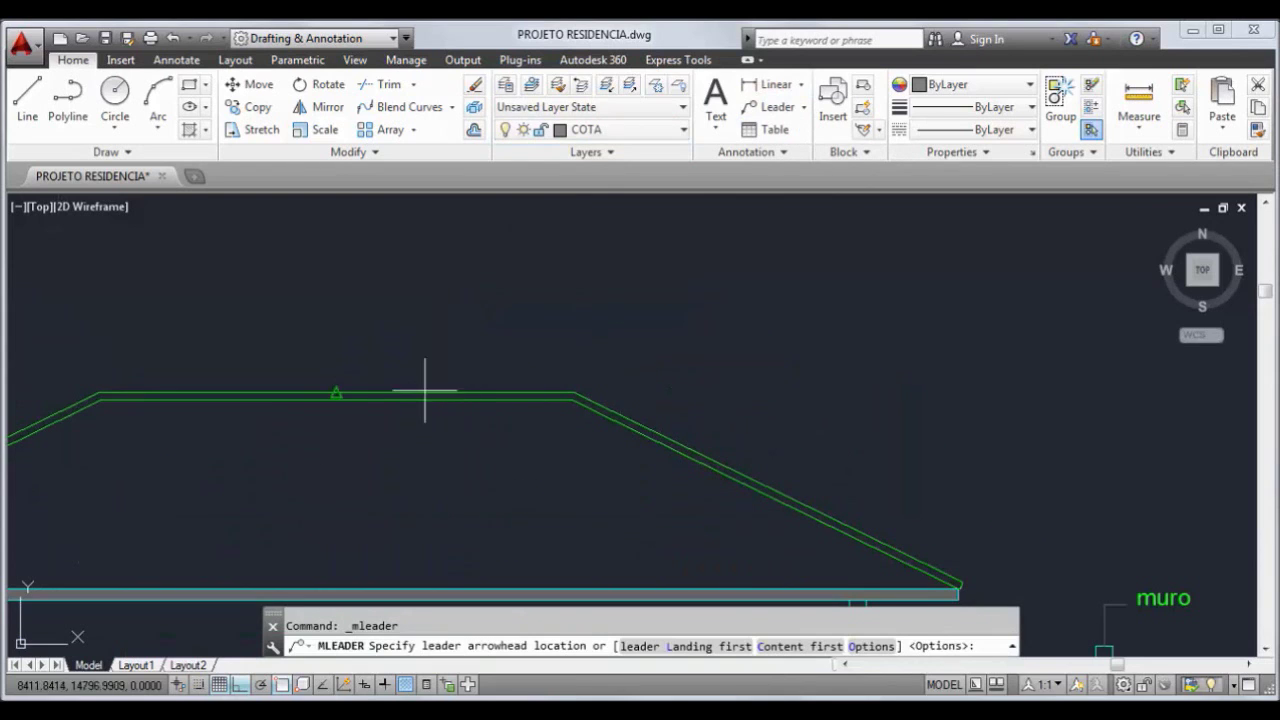
left_click(337, 385)
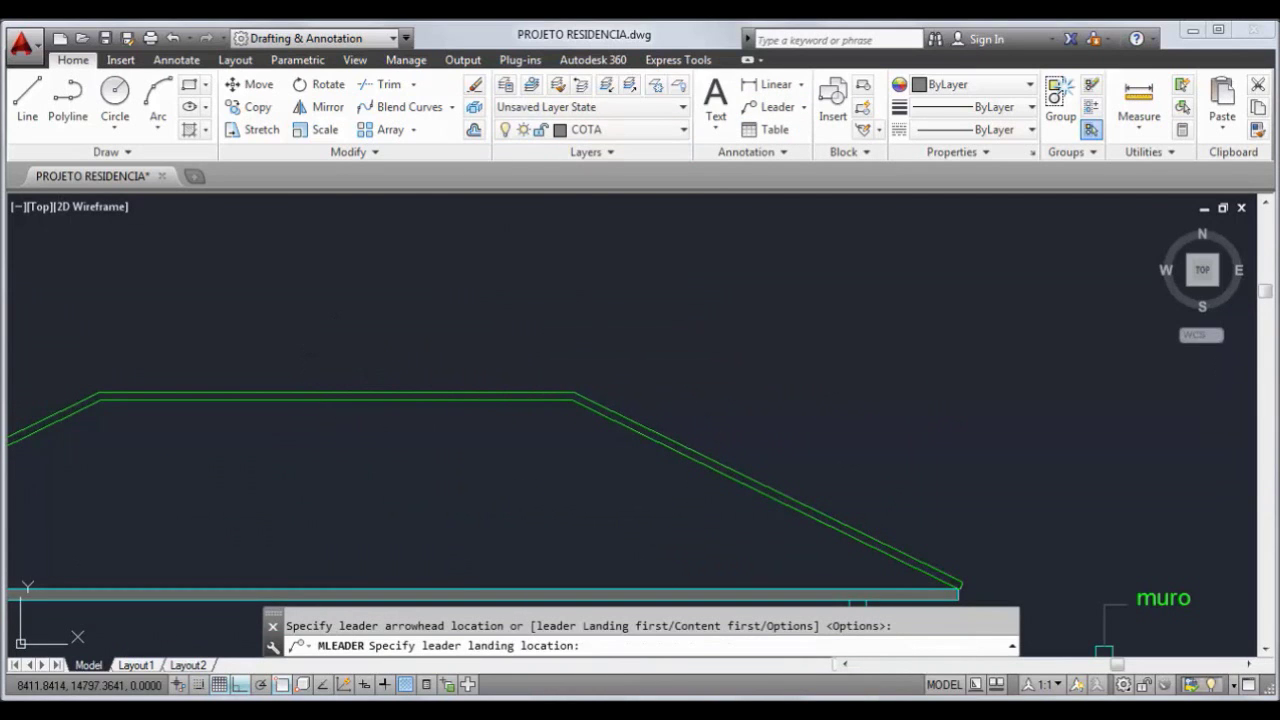
left_click(368, 350)
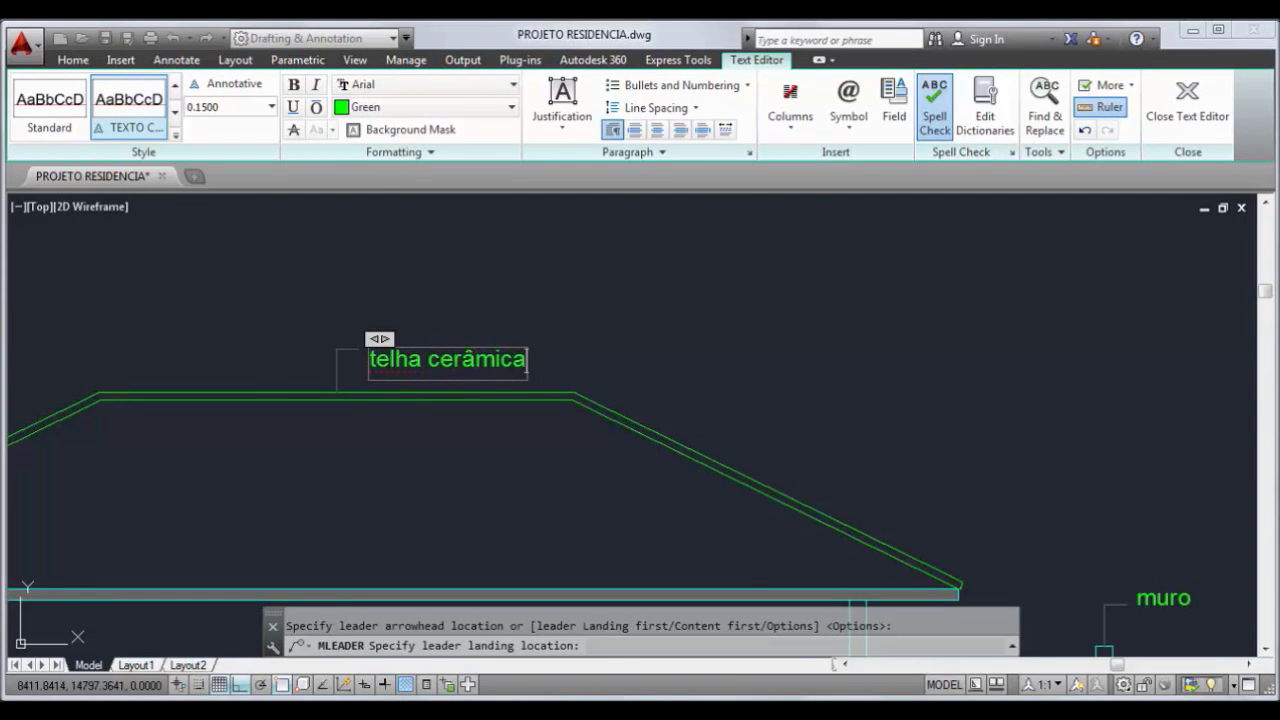
left_click(712, 324)
scroll(700, 334, "down", 7)
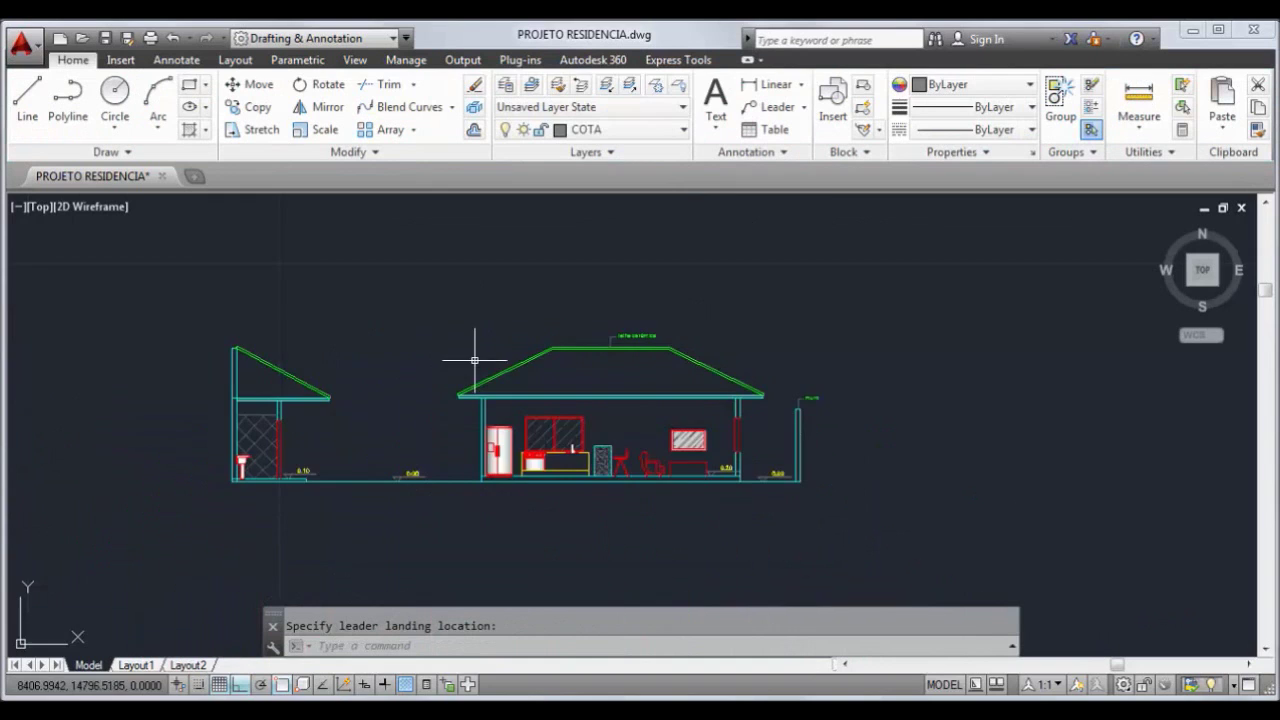
Label the left shed roof 'telha cerâmica' with a leader, then show the whole house
left_click(760, 105)
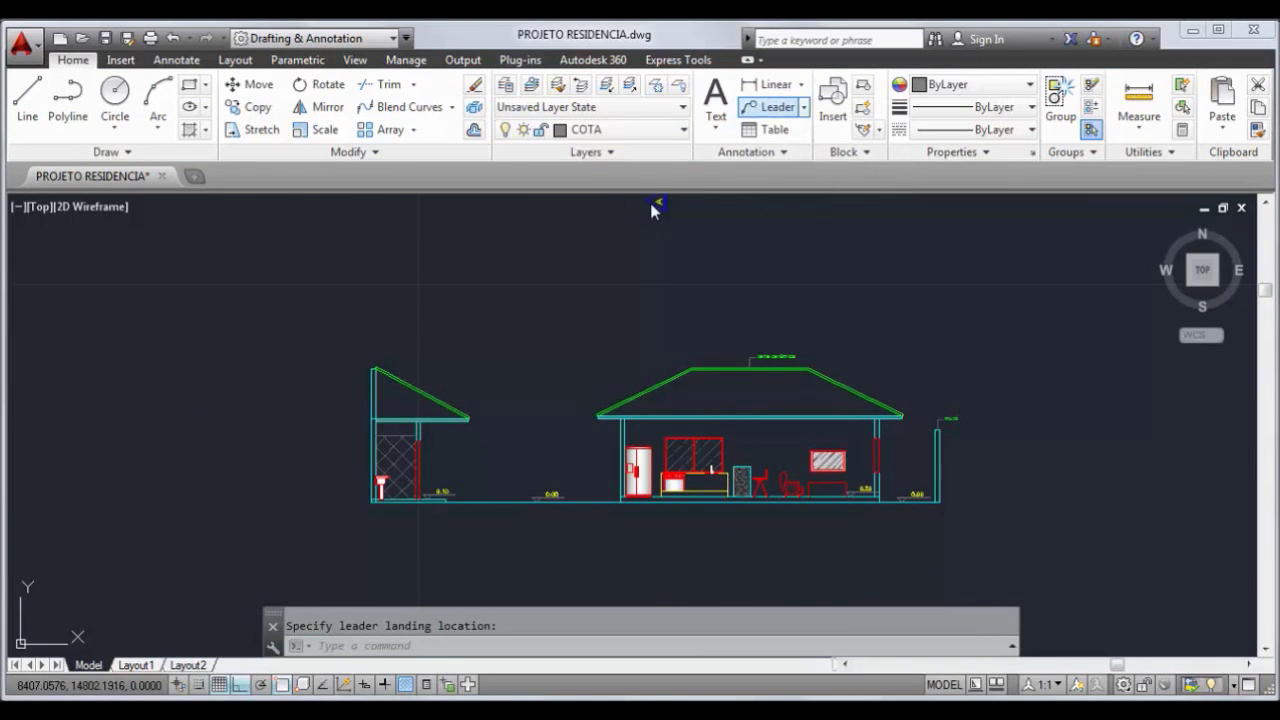
scroll(380, 370, "up", 5)
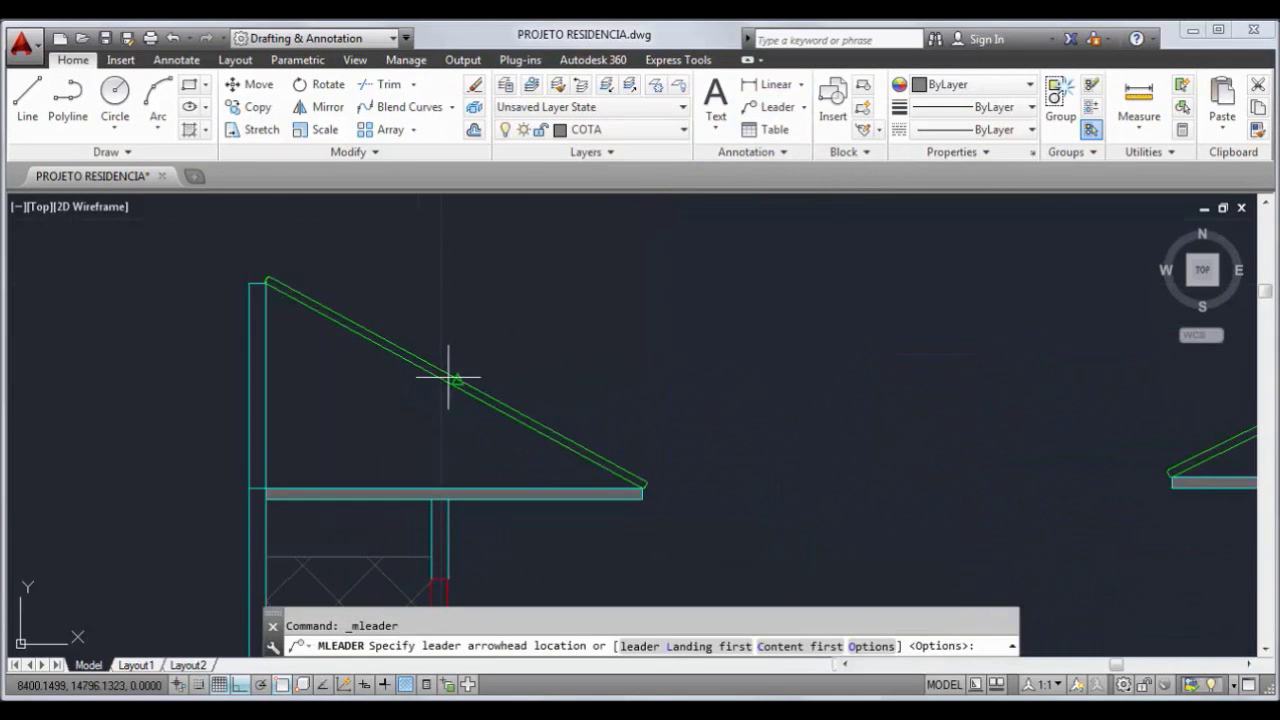
left_click(457, 380)
left_click(458, 352)
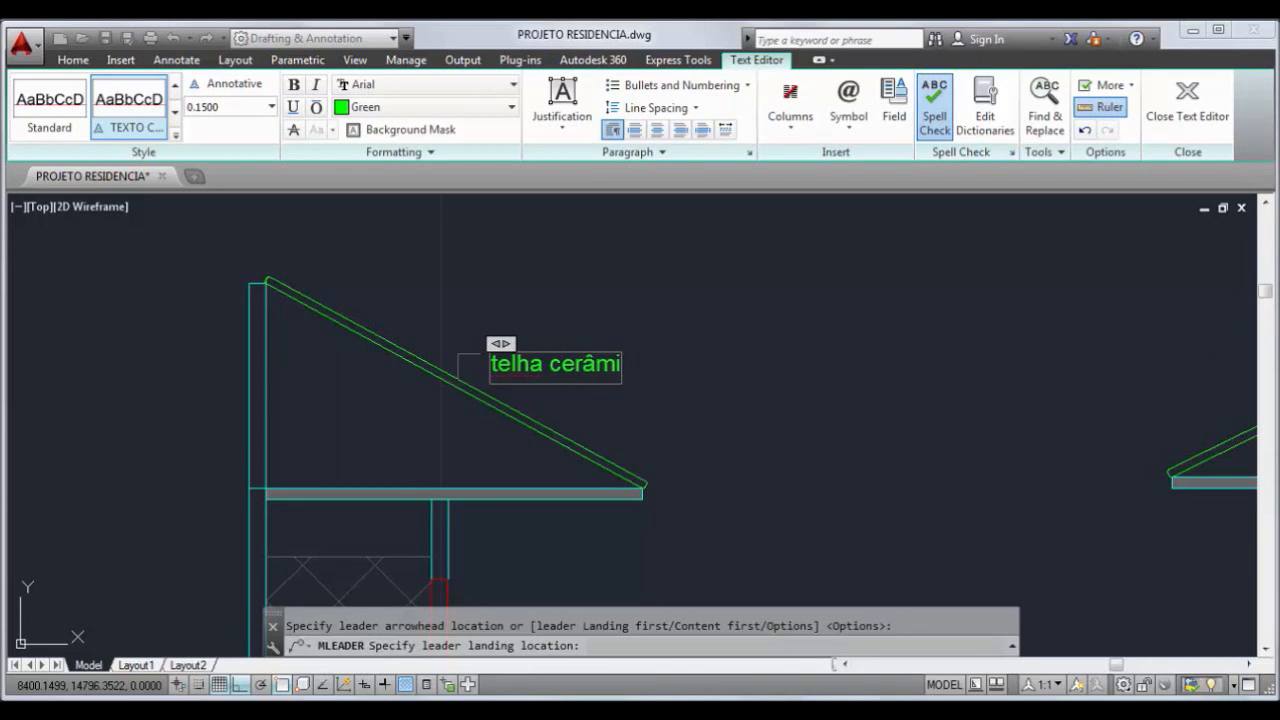
left_click(558, 280)
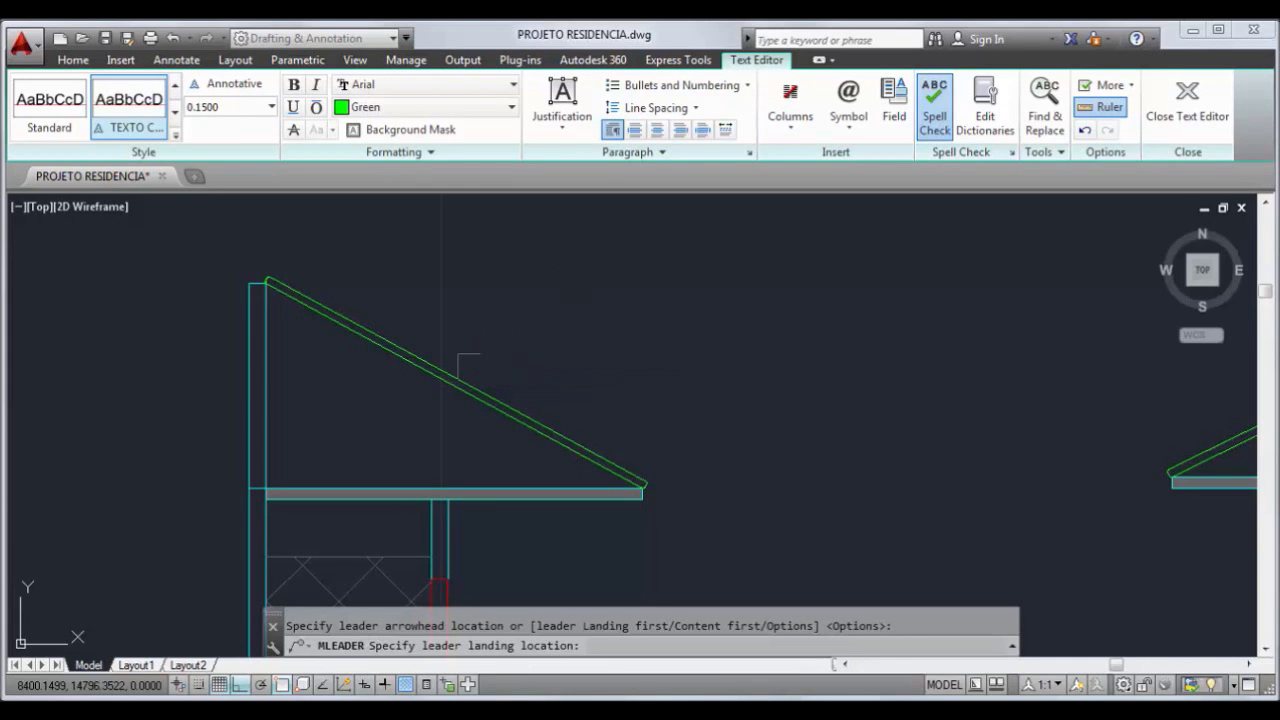
scroll(720, 388, "down", 2)
mouse_move(750, 422)
middle_mouse_down()
mouse_move(400, 300)
mouse_move(340, 235)
middle_mouse_up()
middle_click_drag(511, 280, 330, 345)
key("Escape")
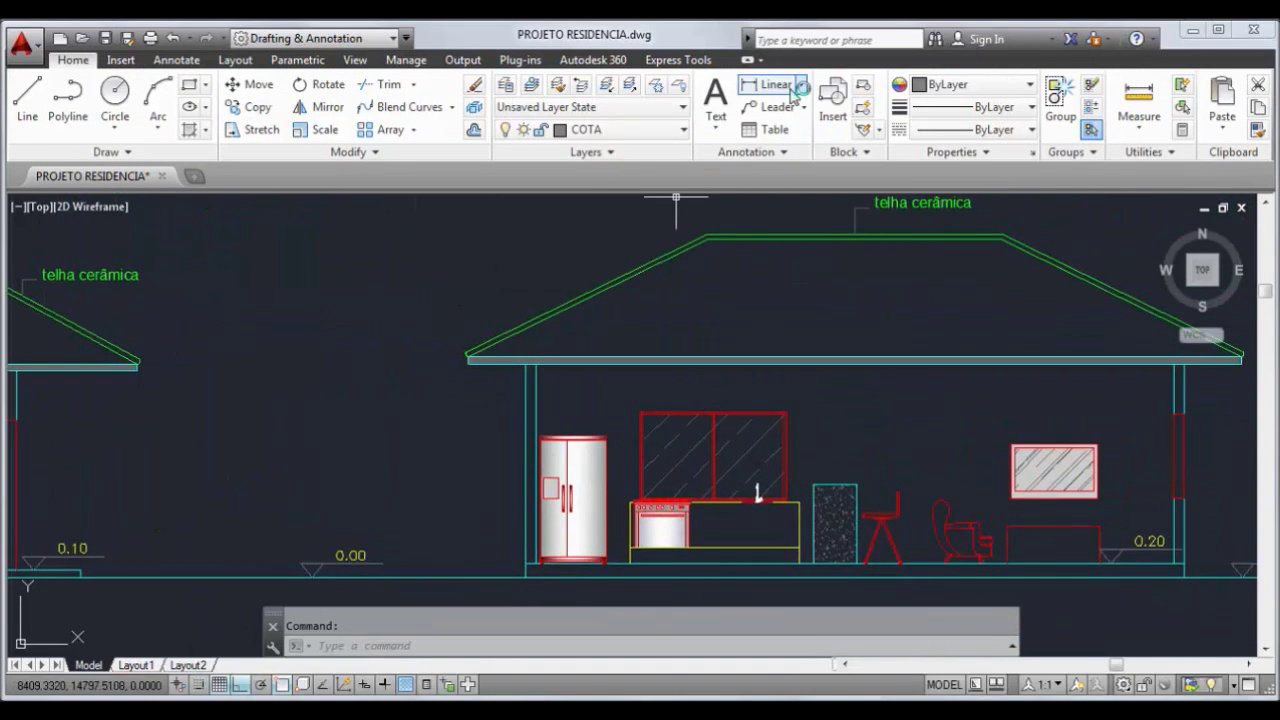
Add a 'laje' leader label pointing to the main house slab
left_click(775, 107)
scroll(900, 335, "up", 2)
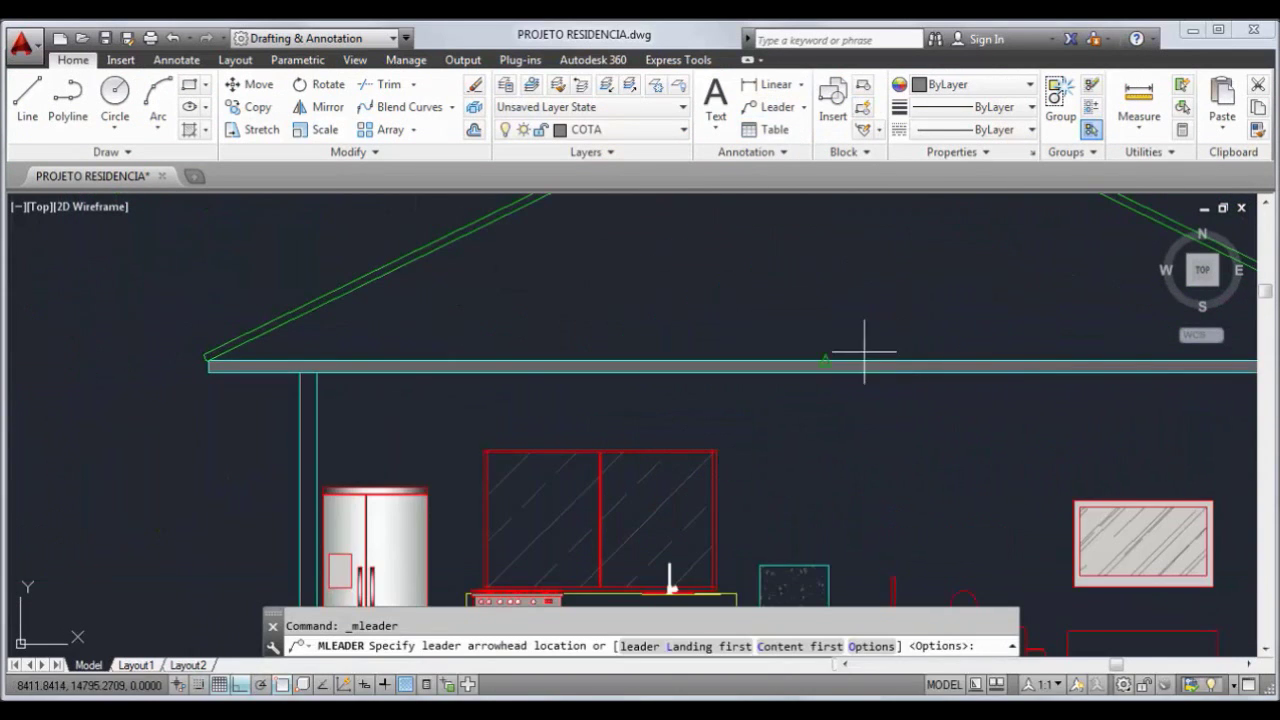
left_click(825, 362)
left_click(842, 330)
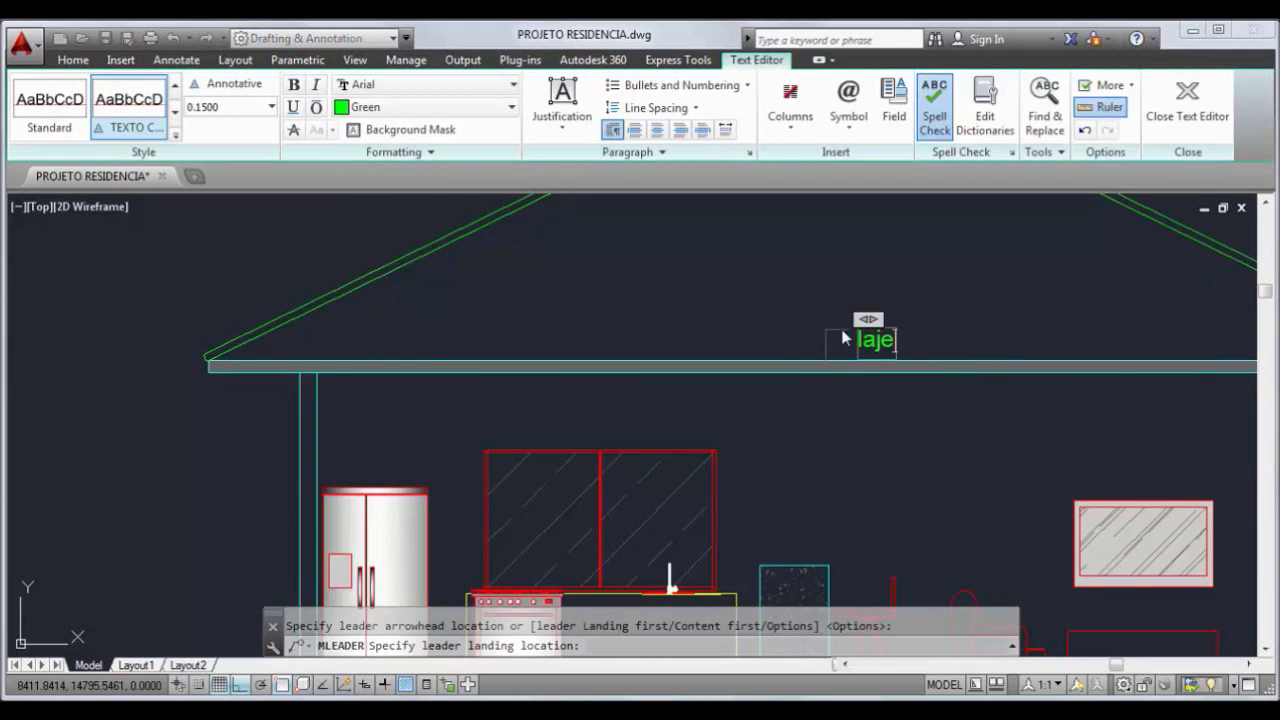
left_click(771, 297)
scroll(823, 334, "down", 2)
scroll(600, 400, "down", 2)
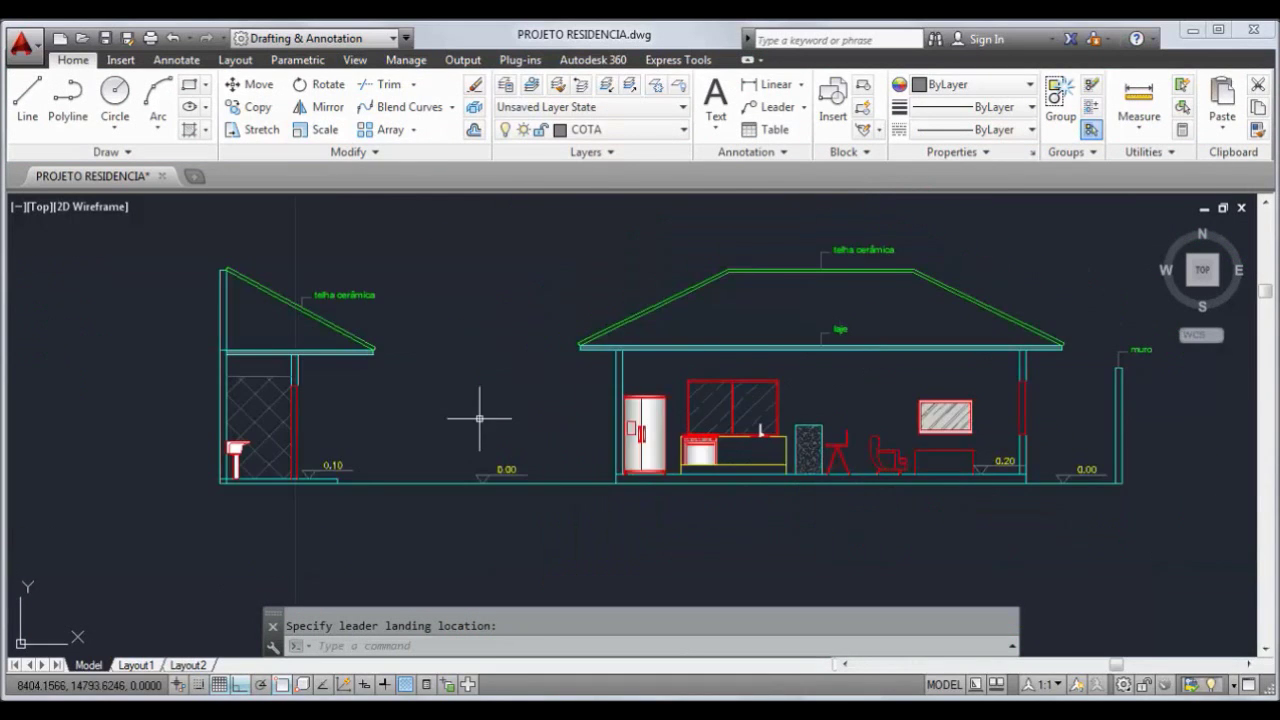
scroll(560, 350, "down", 1)
Add a 'laje' leader label pointing to the shed slab
left_click(778, 107)
scroll(437, 363, "up", 5)
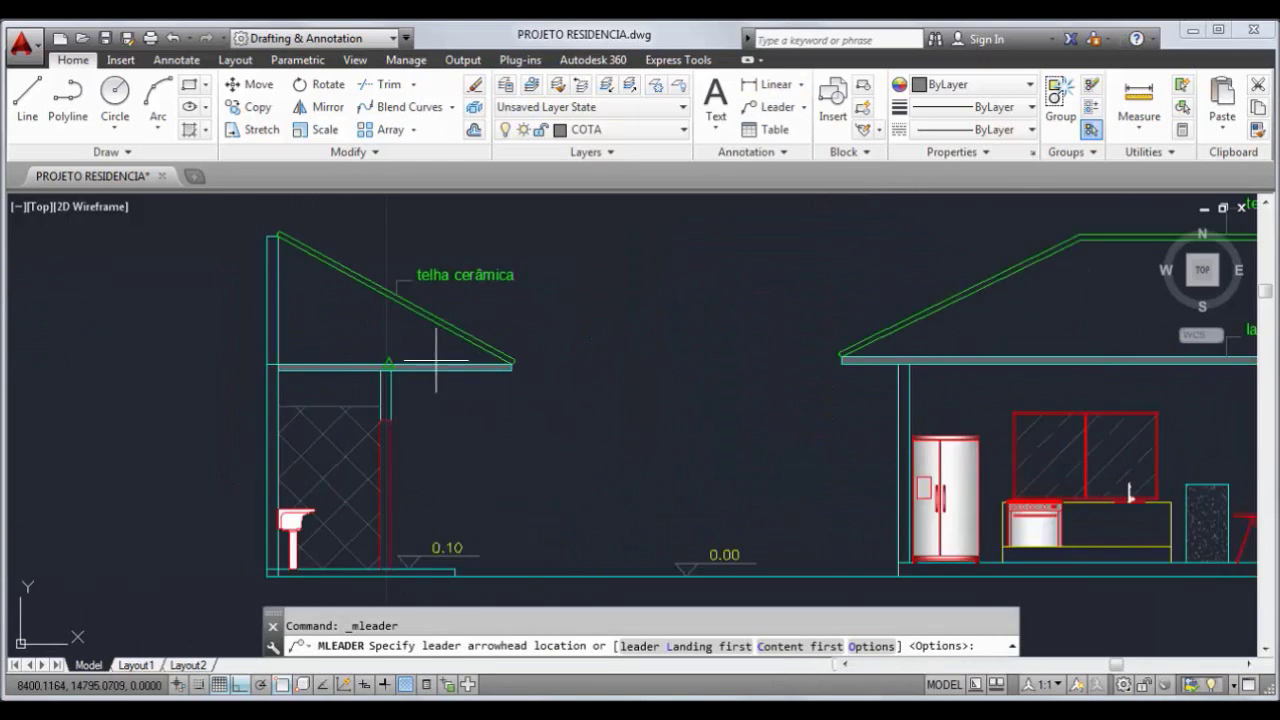
left_click(353, 368)
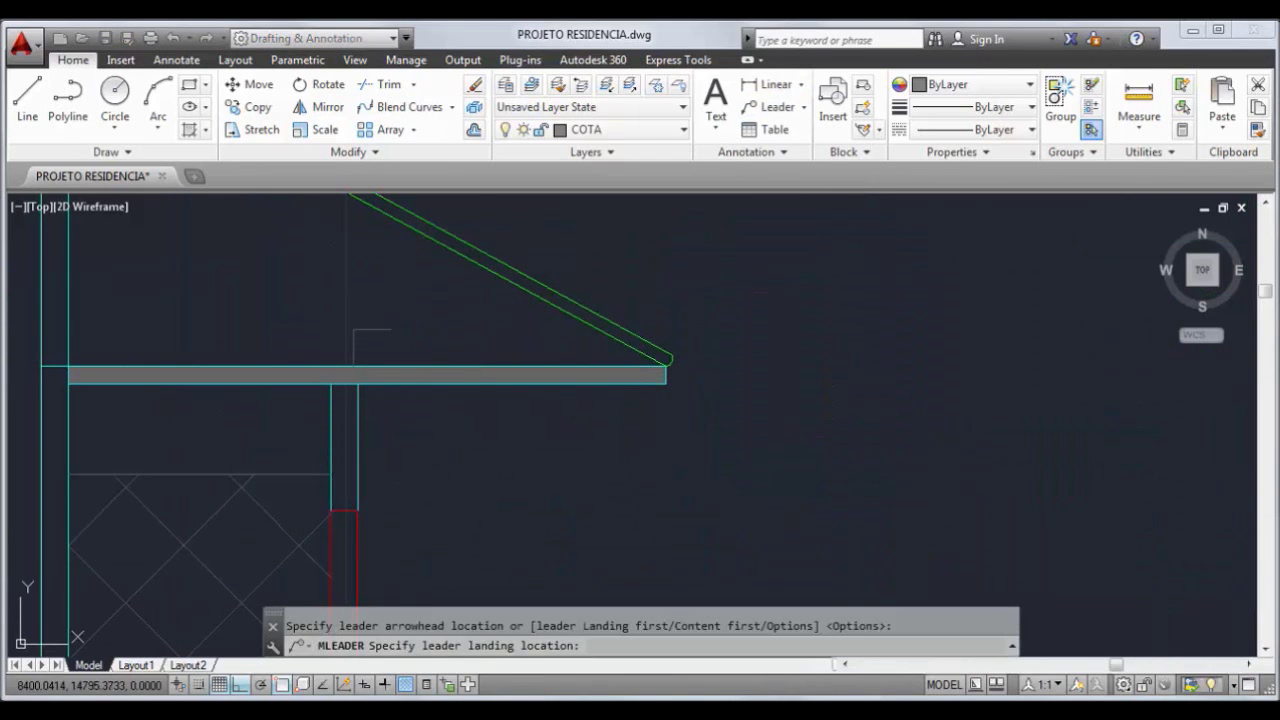
left_click(353, 332)
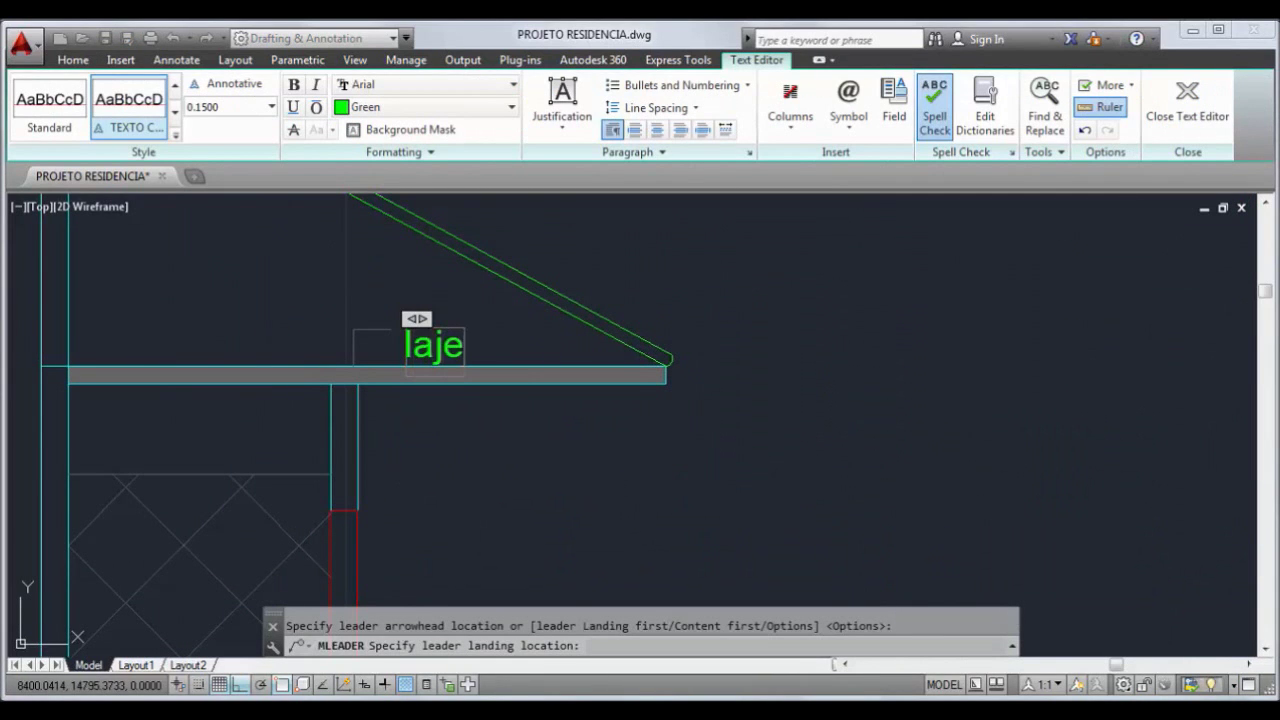
type("laje")
left_click(421, 427)
scroll(503, 509, "down", 4)
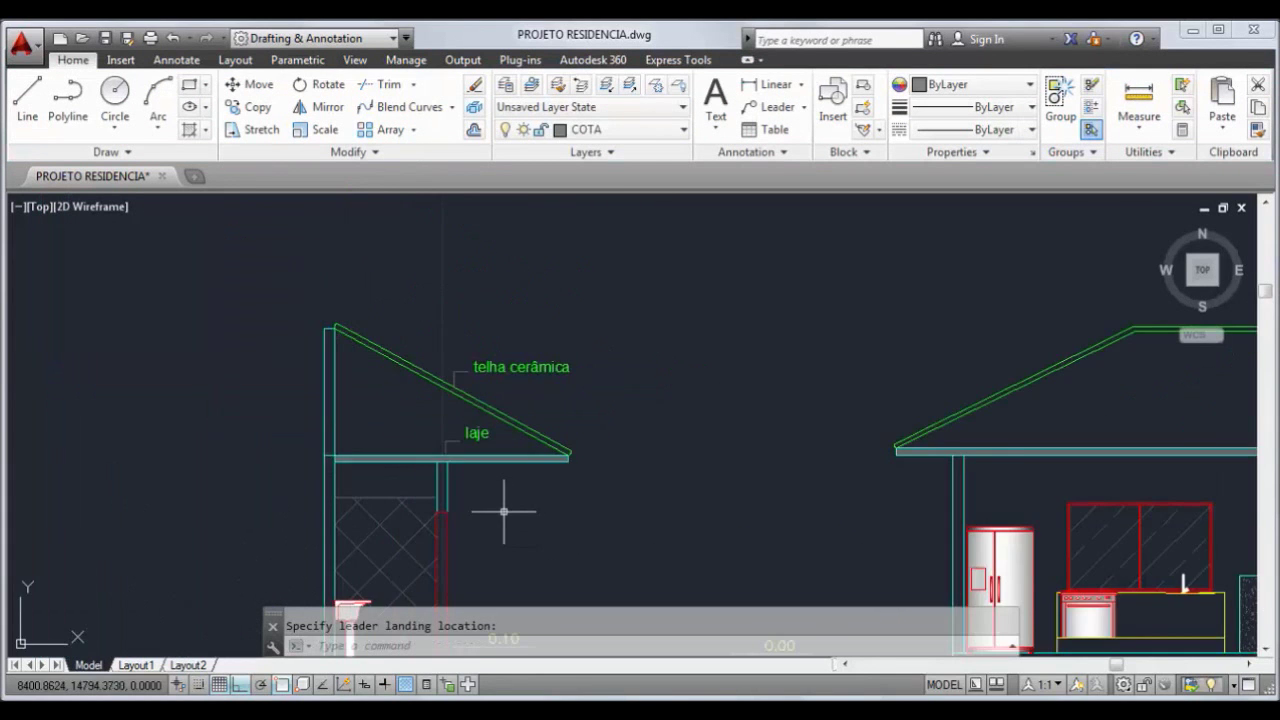
middle_click_drag(567, 503, 366, 414)
scroll(680, 529, "up", 3)
scroll(560, 462, "up", 2)
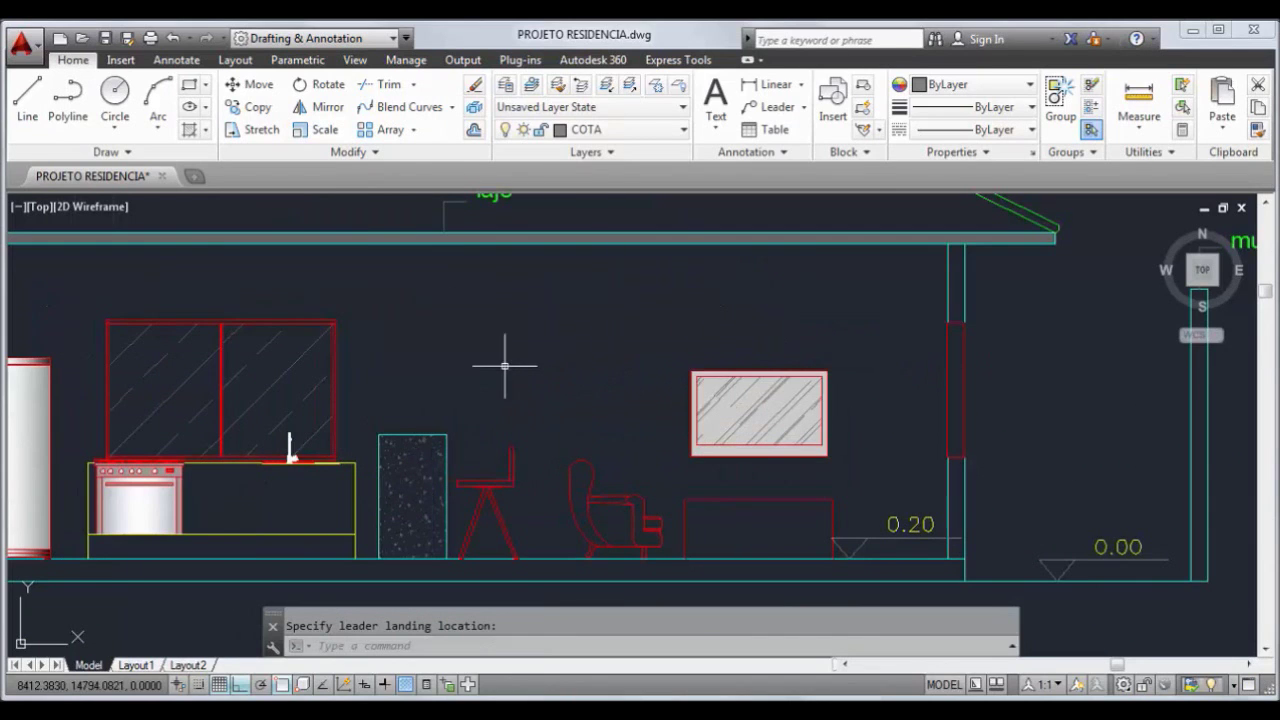
Add a leader reading 'balcão h=1,10m' pointing to the top of the kitchen counter
key("Return")
left_click(412, 435)
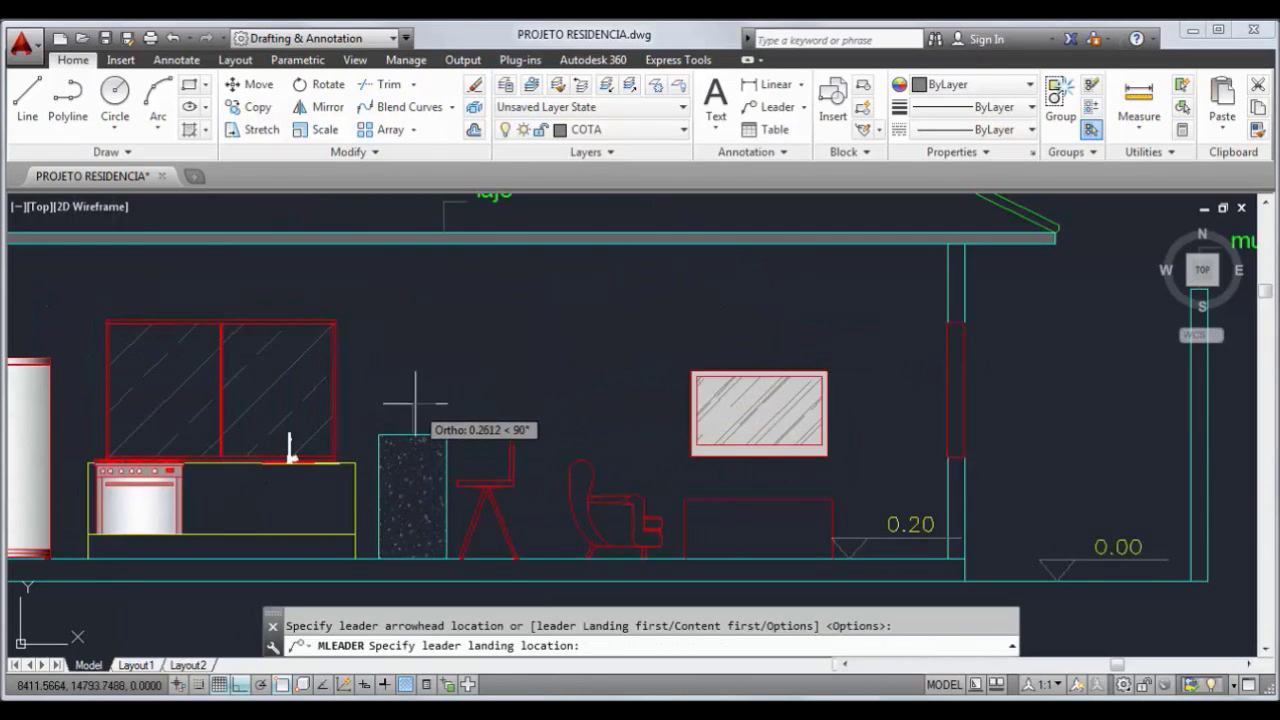
left_click(413, 400)
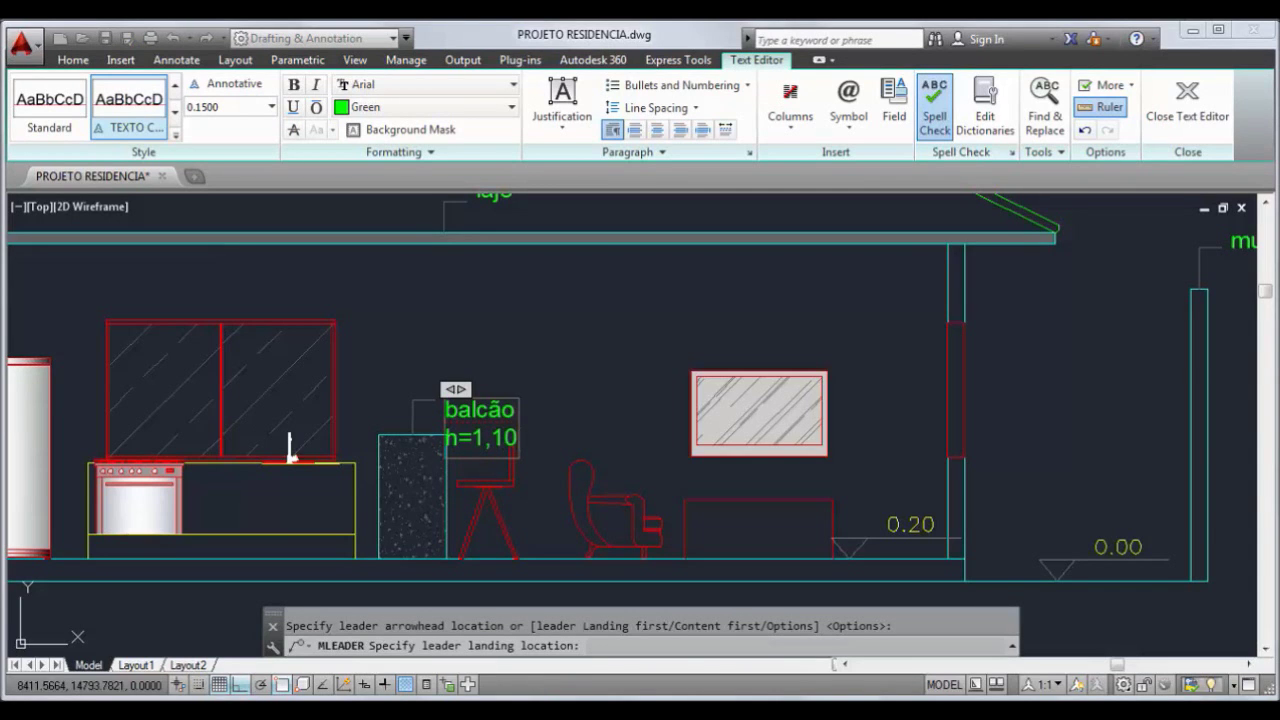
left_click(596, 338)
scroll(591, 366, "down", 2)
mouse_move(591, 366)
middle_mouse_down()
mouse_move(519, 367)
mouse_move(543, 414)
mouse_move(591, 403)
middle_mouse_up()
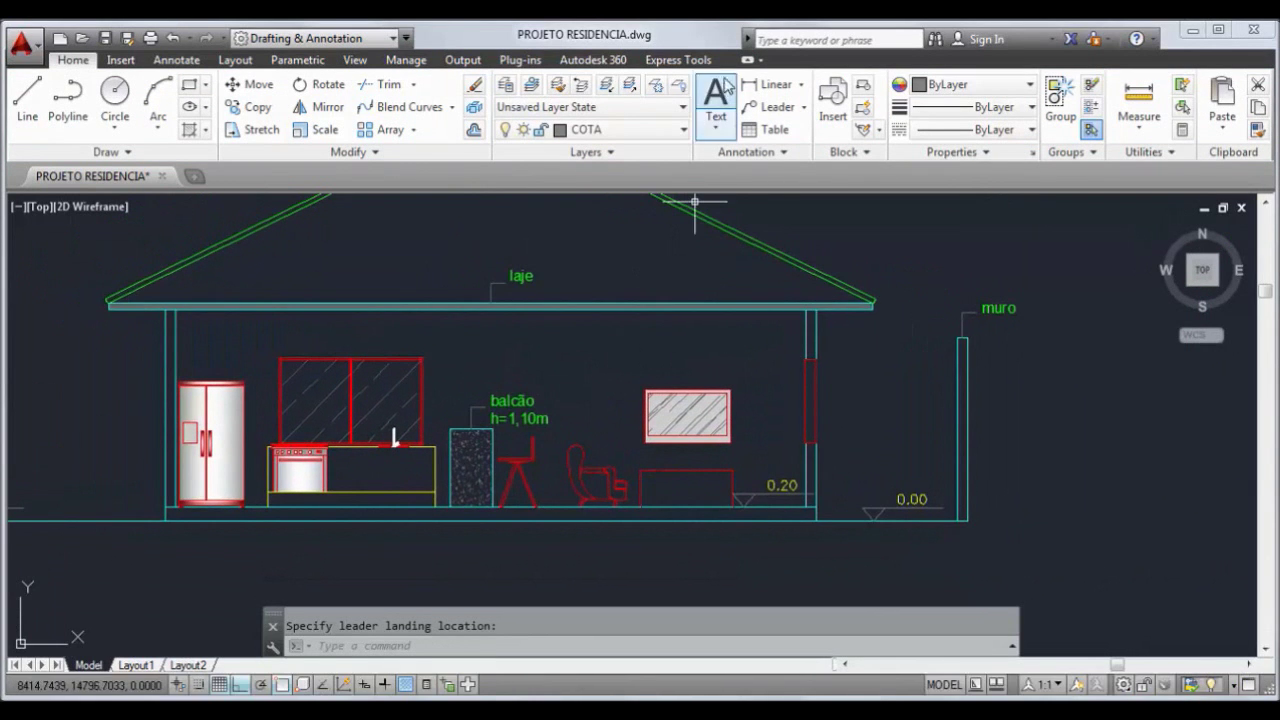
left_click(796, 154)
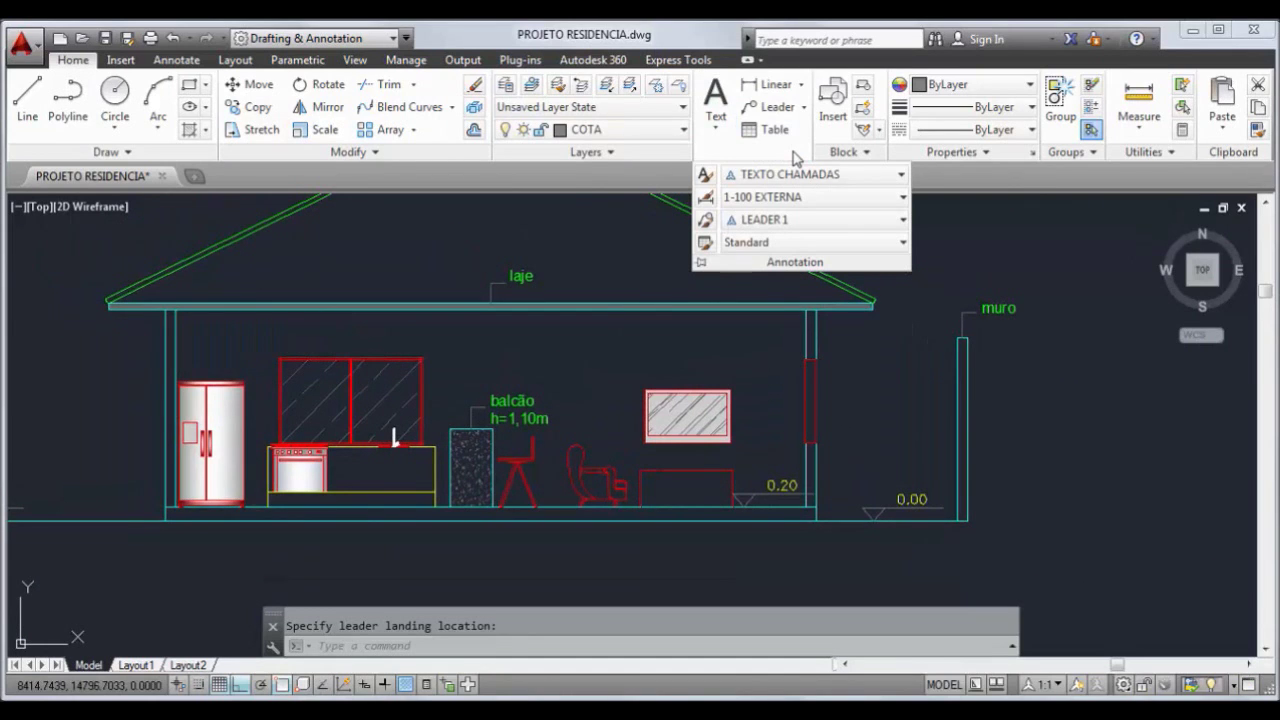
Dimension the muro wall height as 2.60 to the right of the wall
left_click(772, 84)
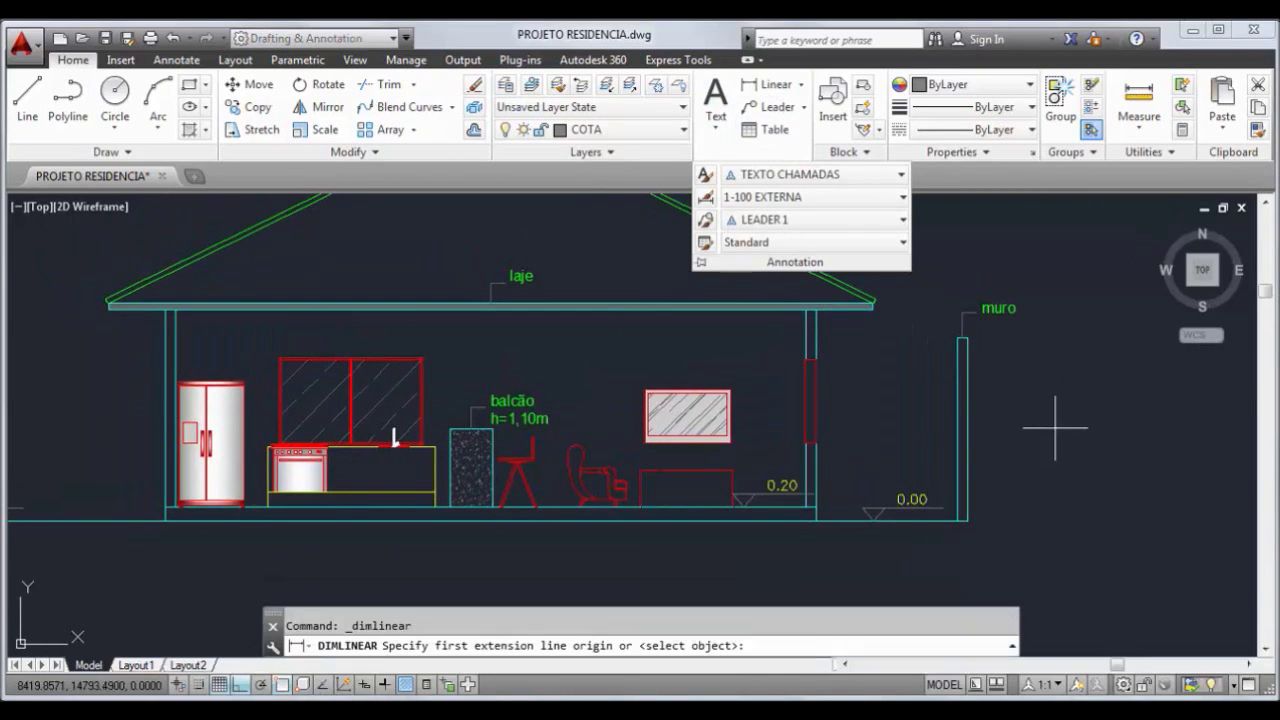
left_click(968, 340)
left_click(968, 520)
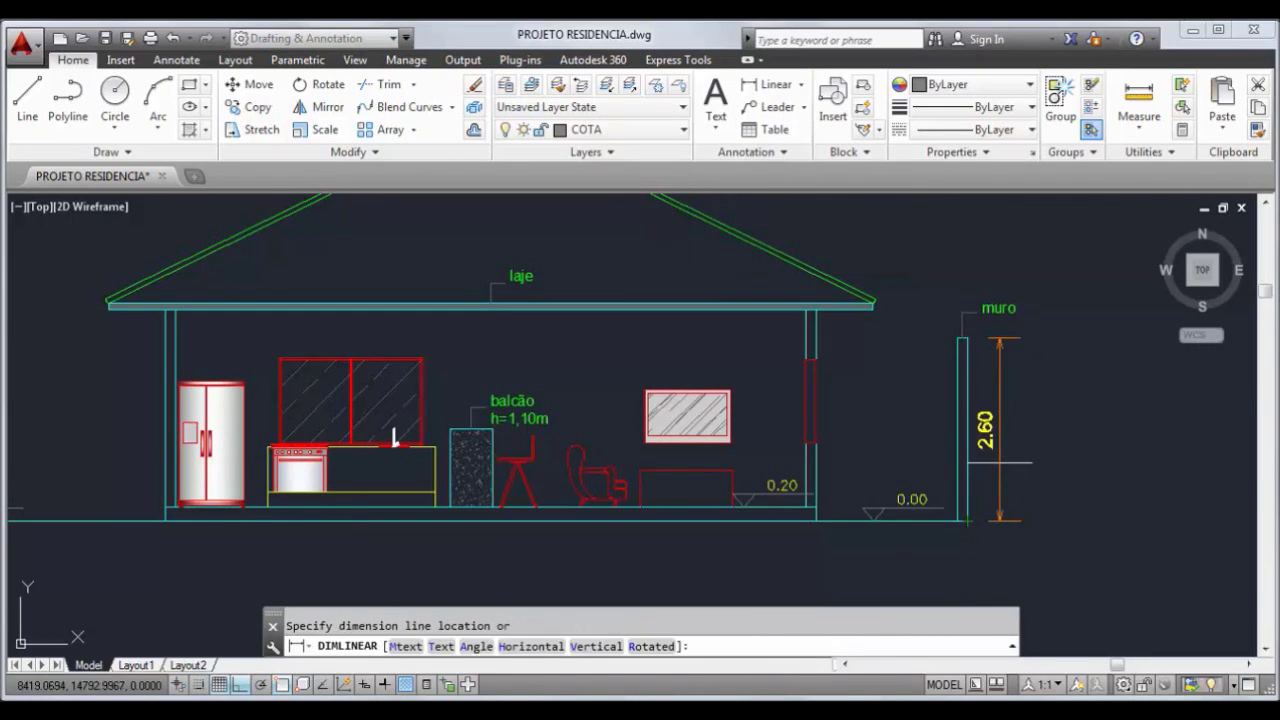
left_click(1007, 445)
Dimension the 2.80 floor-to-slab height at the right house wall
left_click(772, 84)
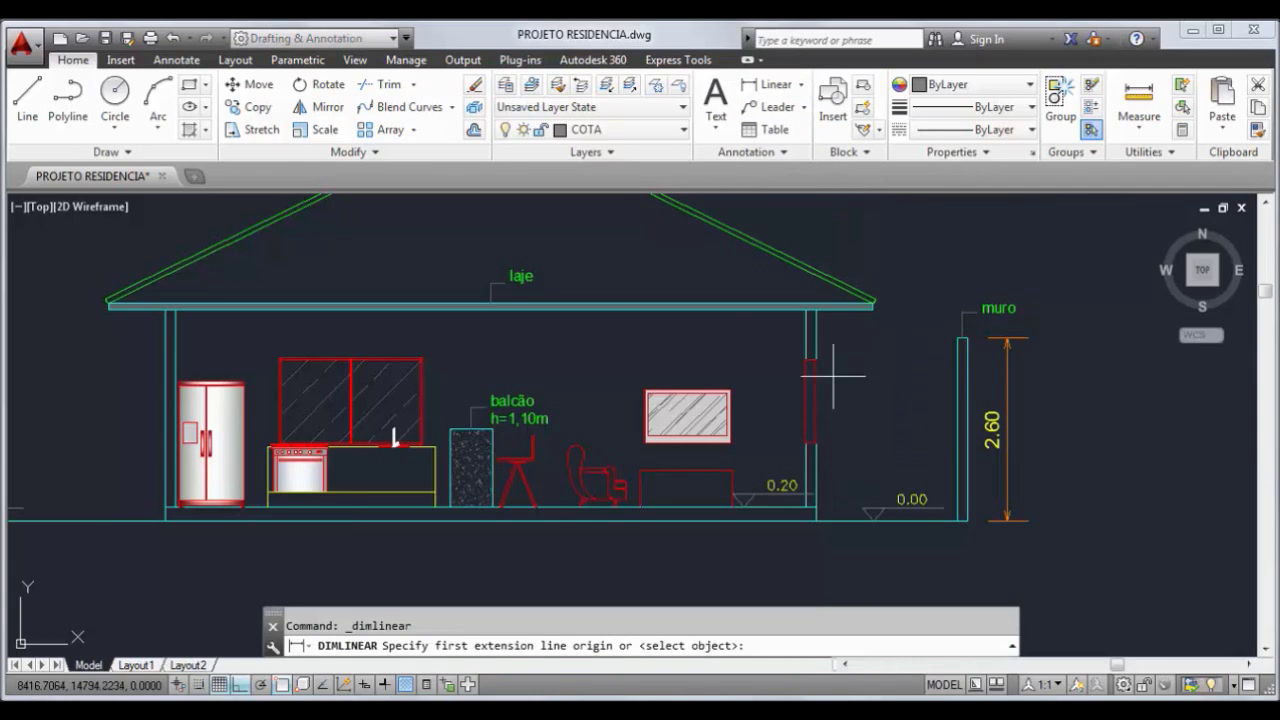
left_click(803, 311)
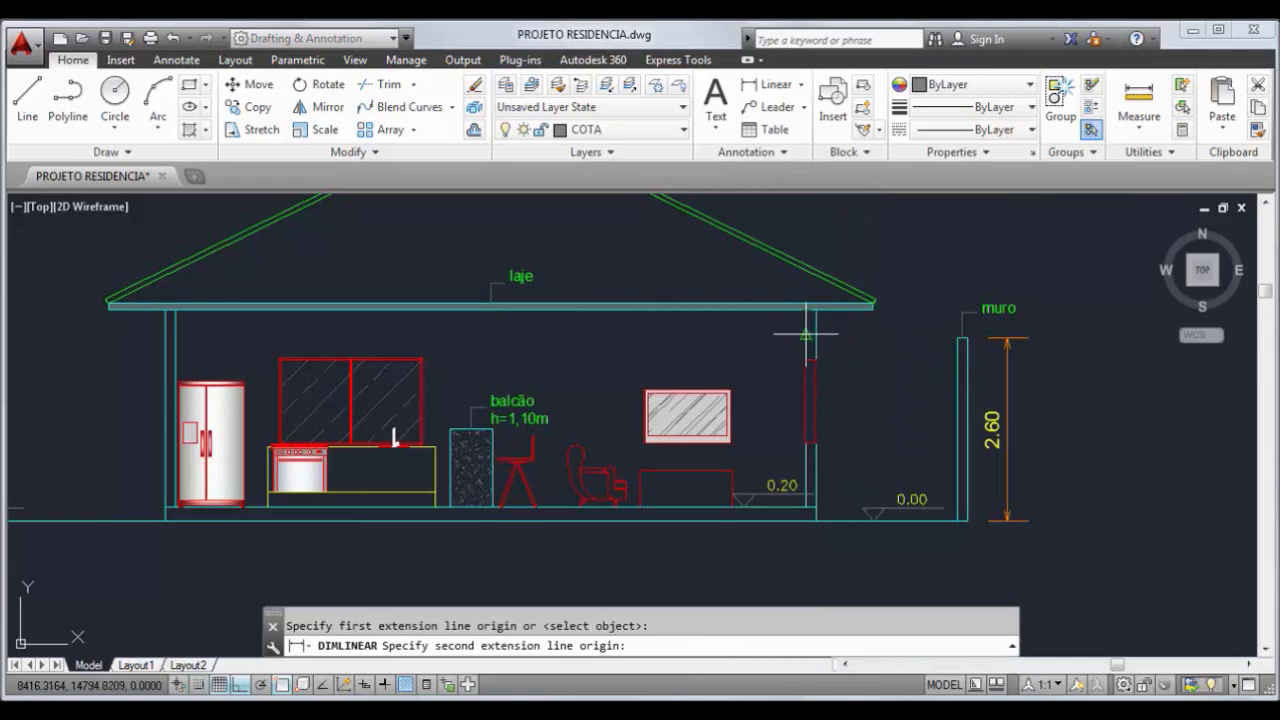
left_click(808, 506)
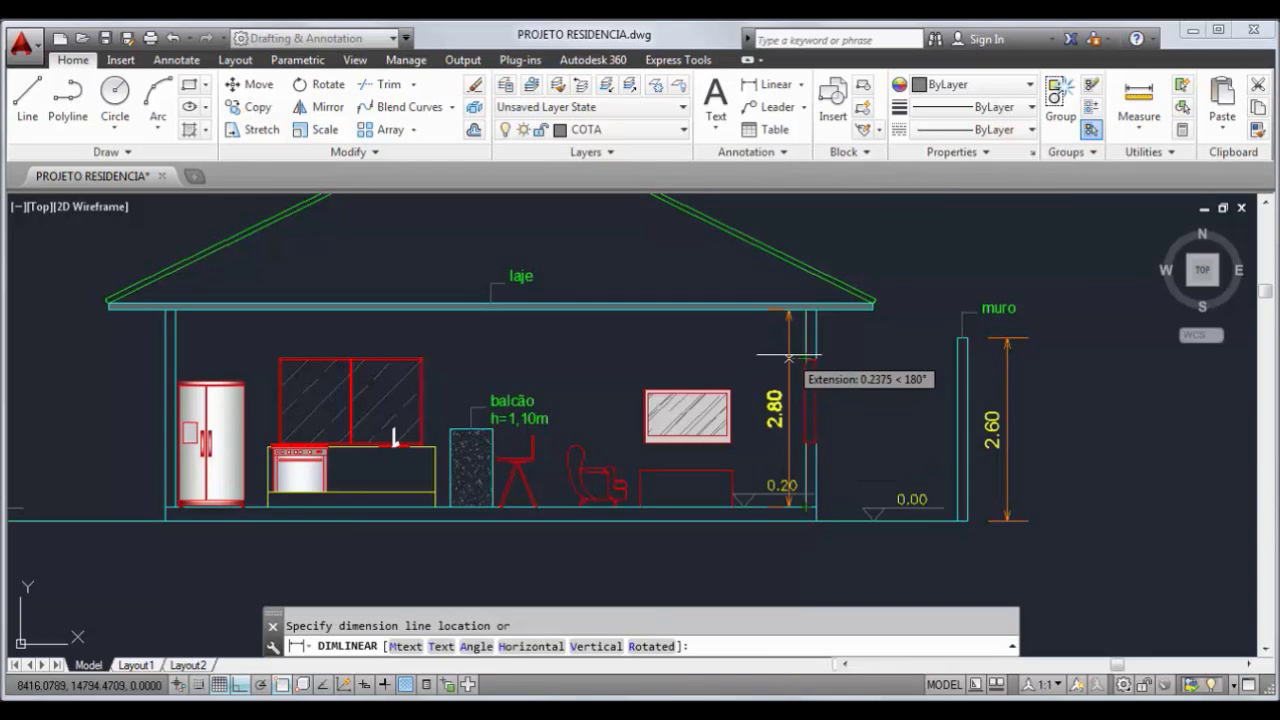
scroll(806, 357, "up", 4)
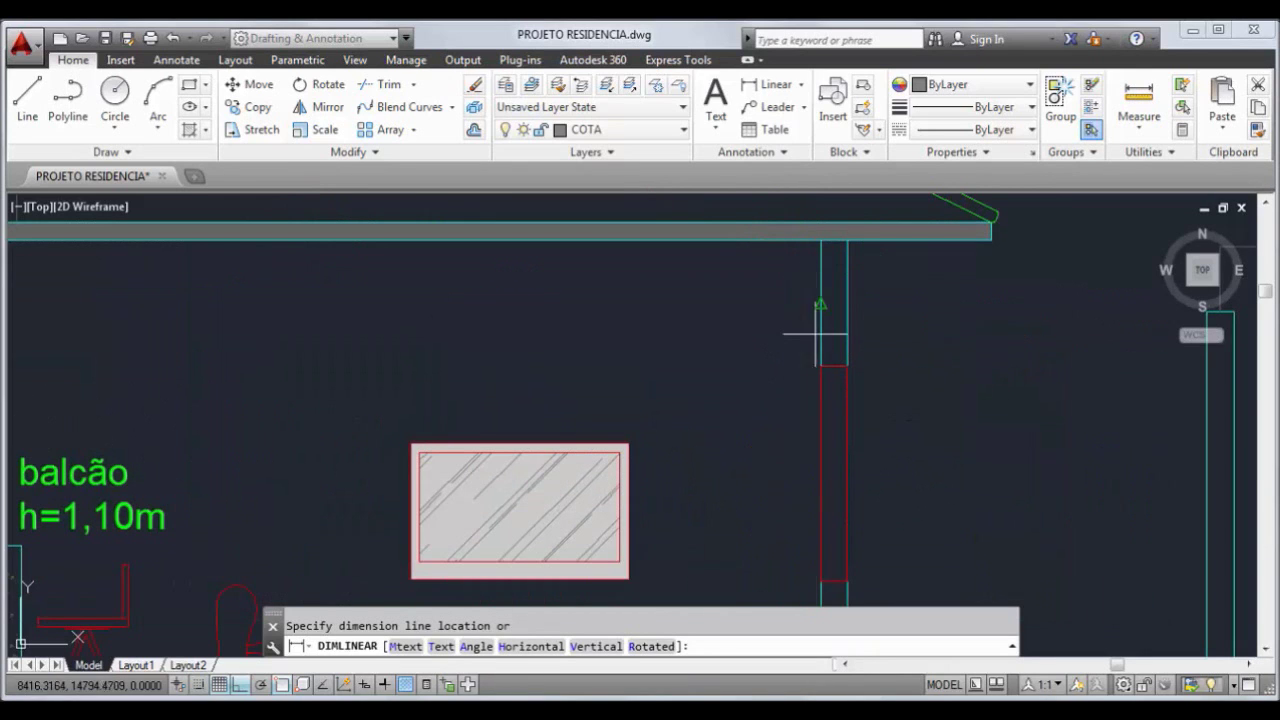
left_click(818, 325)
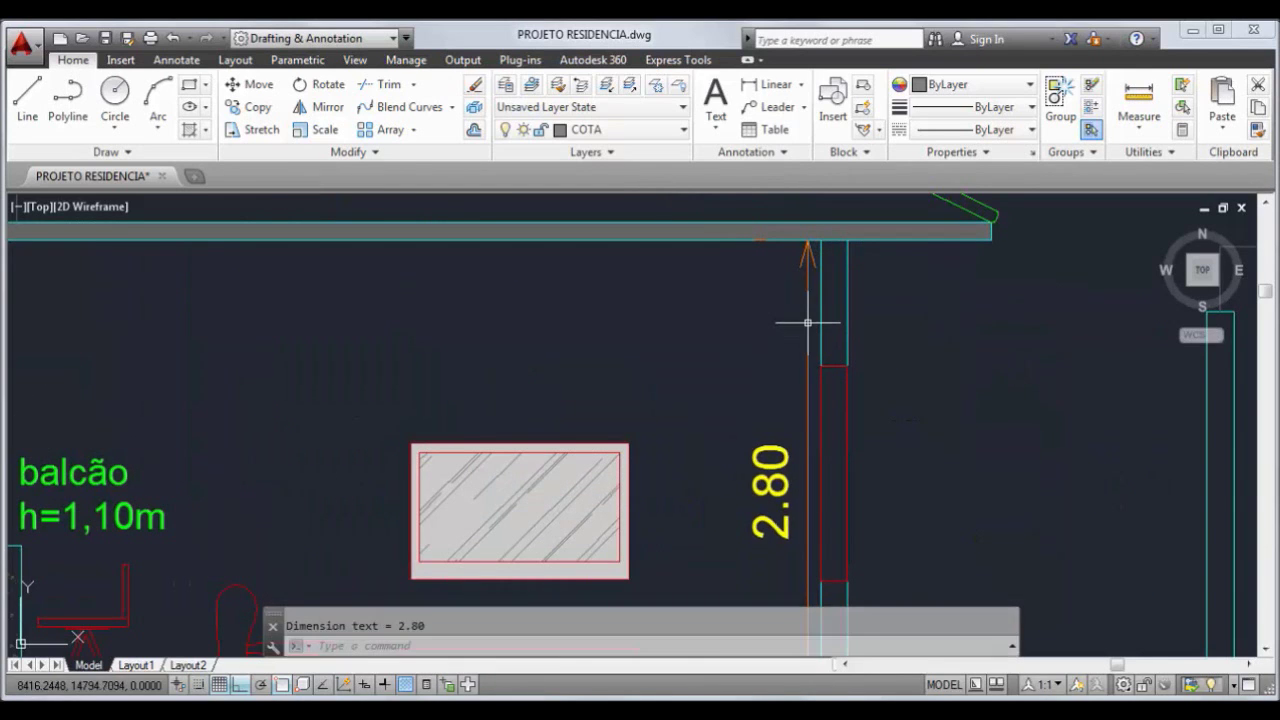
scroll(830, 335, "down", 4)
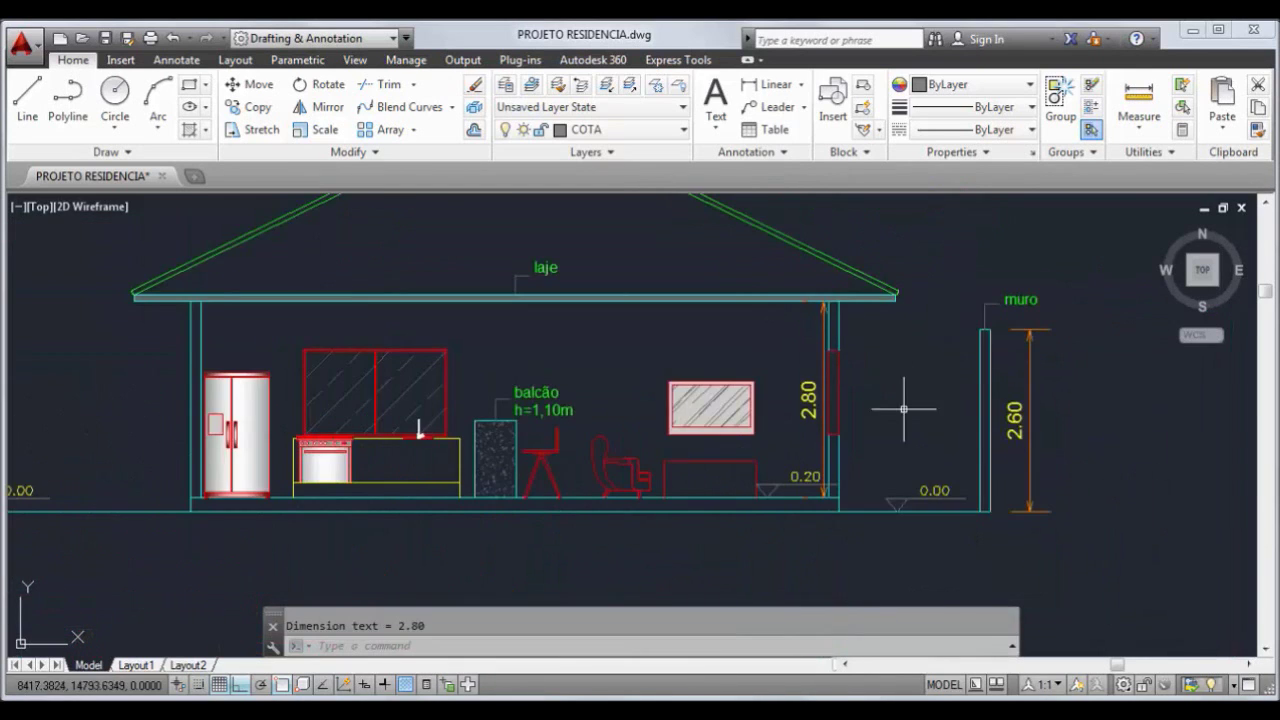
left_click(771, 84)
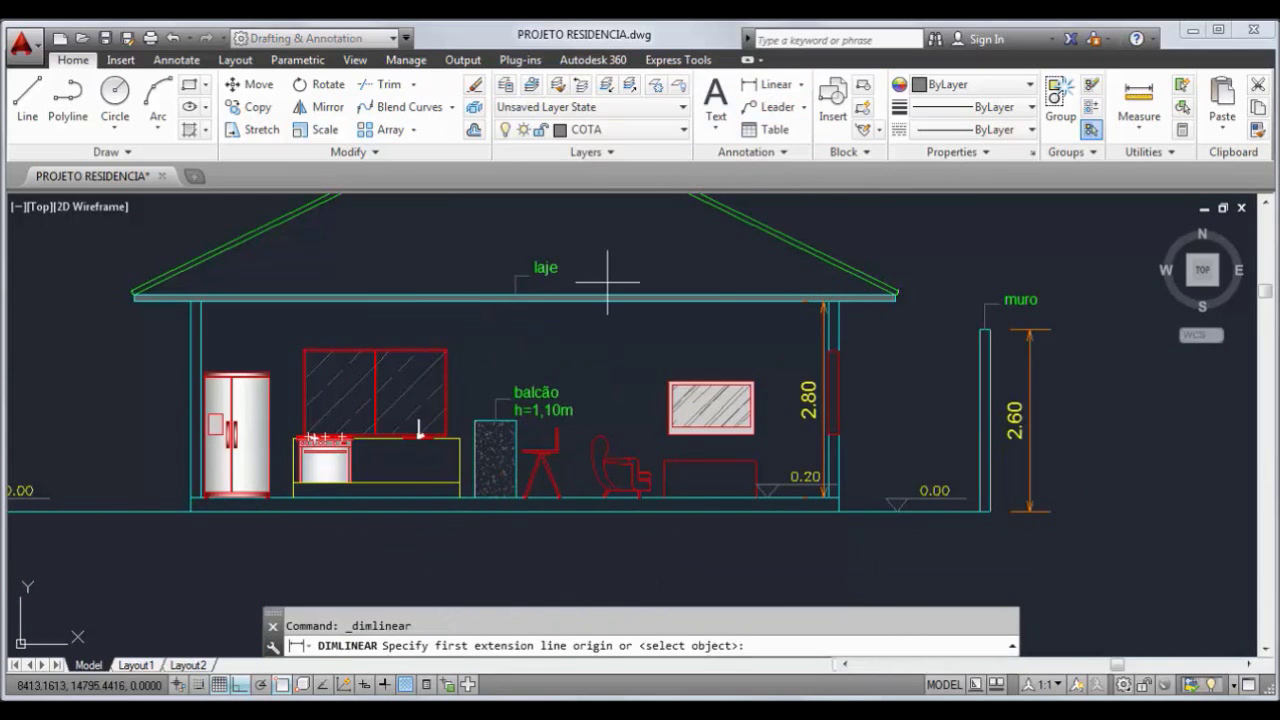
Dimension the main house slab thickness as 0.10
left_click(515, 295)
scroll(515, 285, "up", 4)
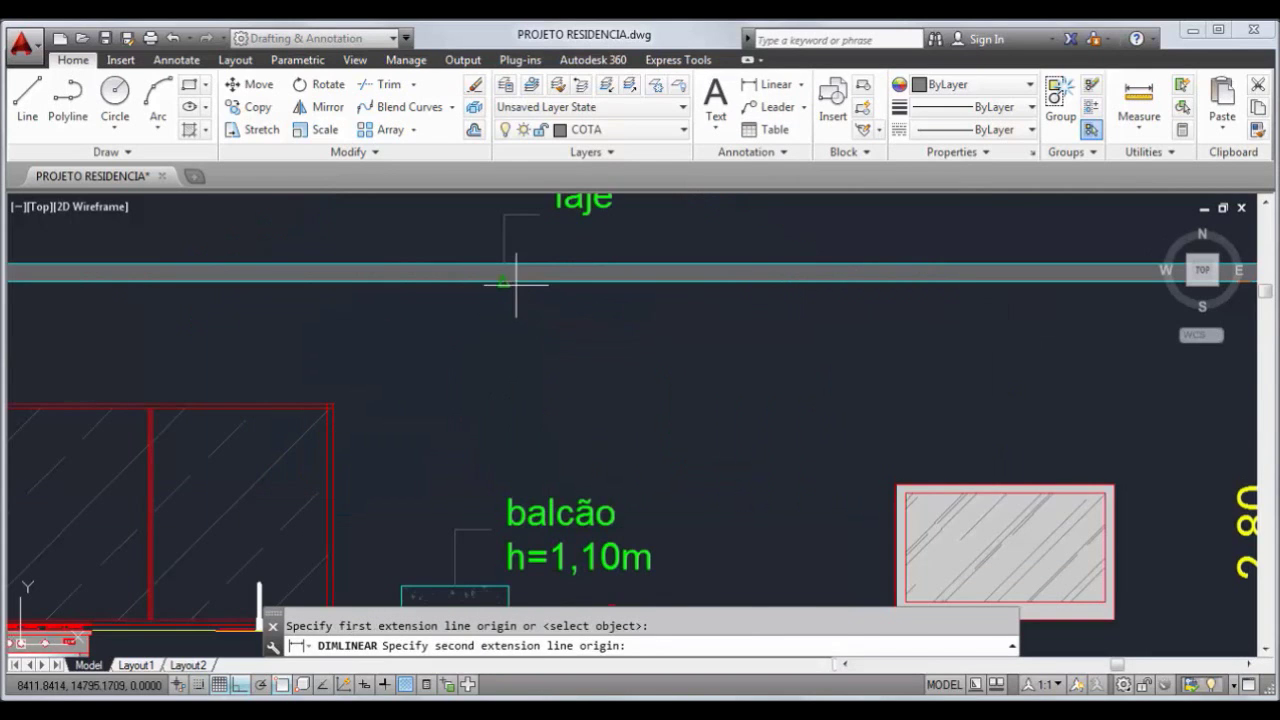
left_click(513, 283)
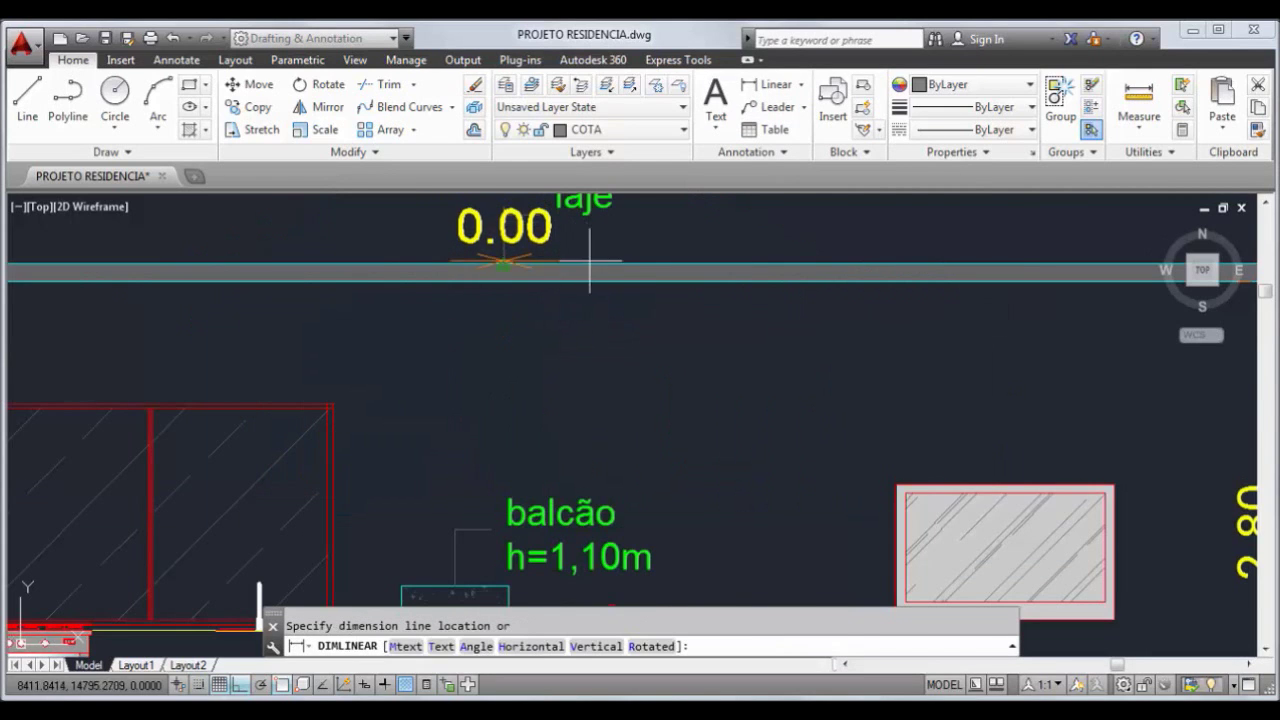
key("Escape")
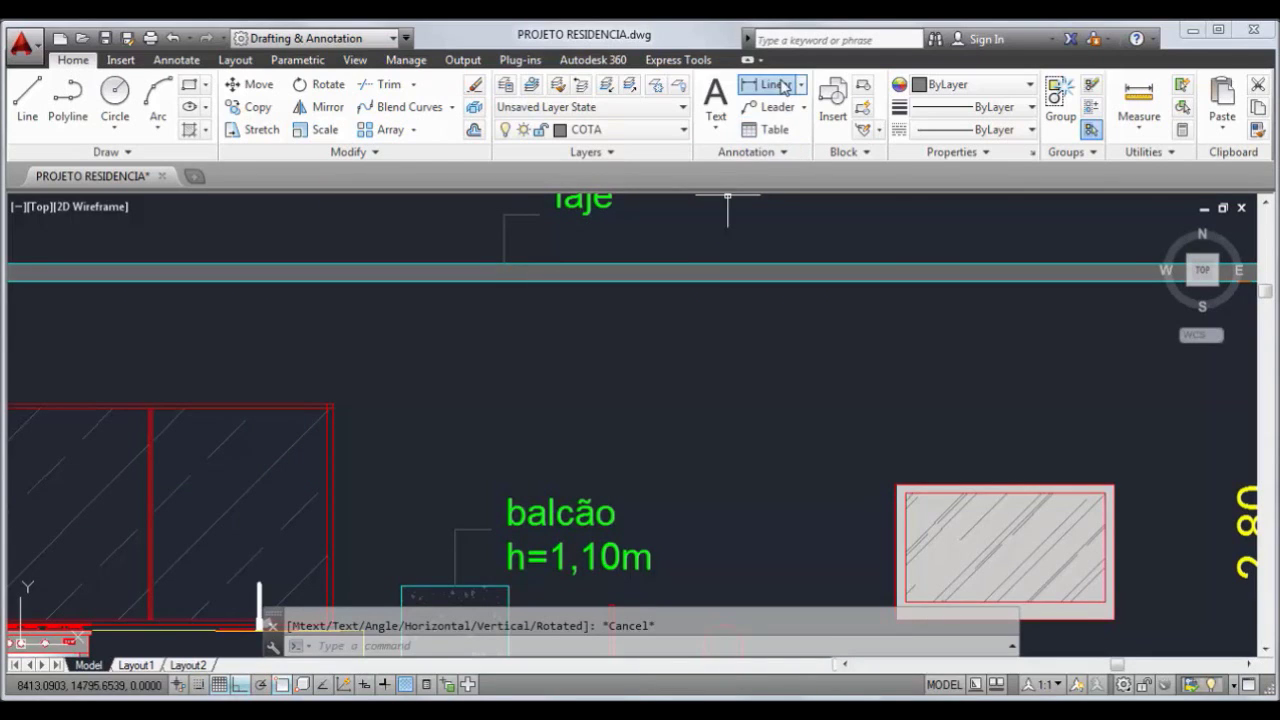
key("Return")
left_click(511, 278)
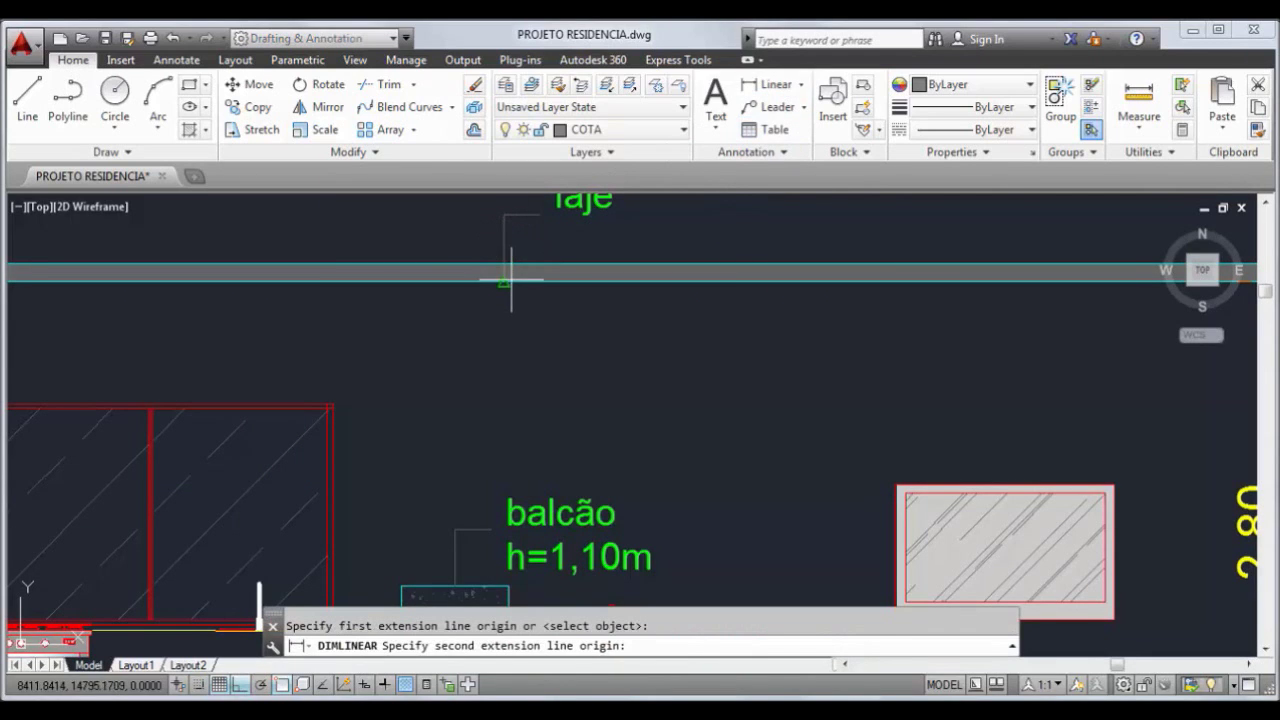
left_click(504, 266)
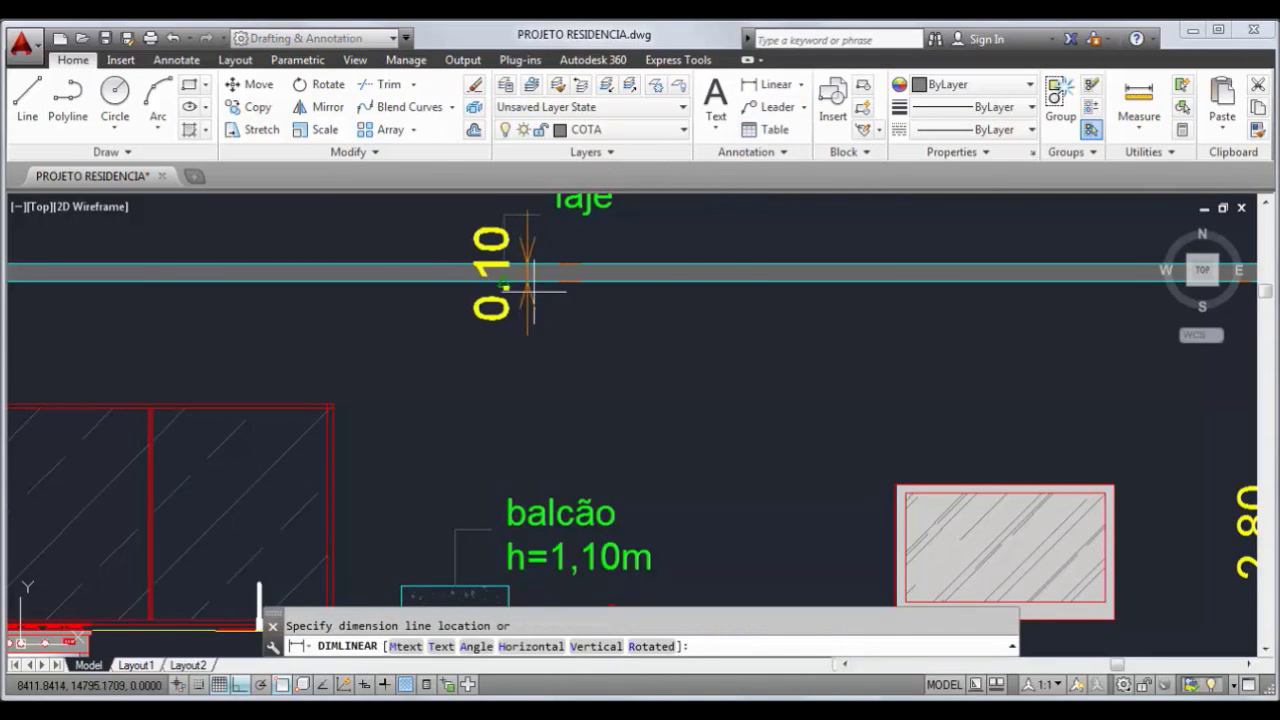
left_click(679, 300)
scroll(737, 334, "down", 5)
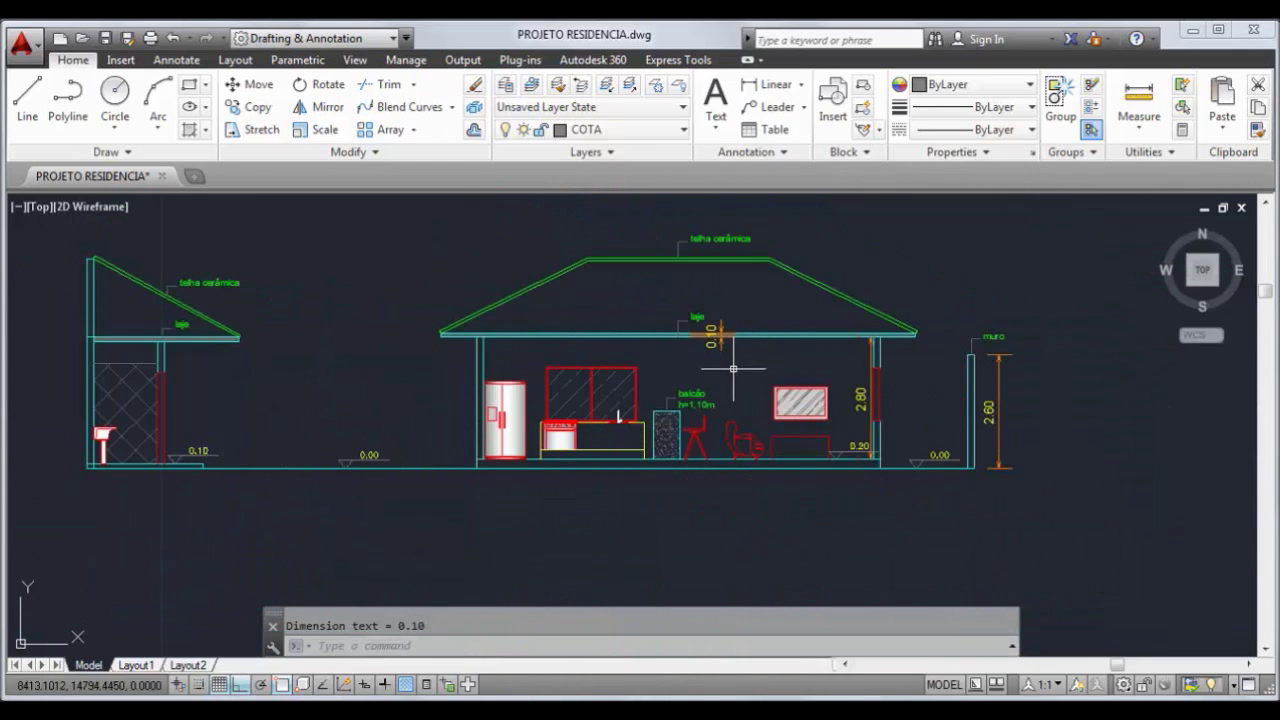
middle_click_drag(738, 396, 660, 408)
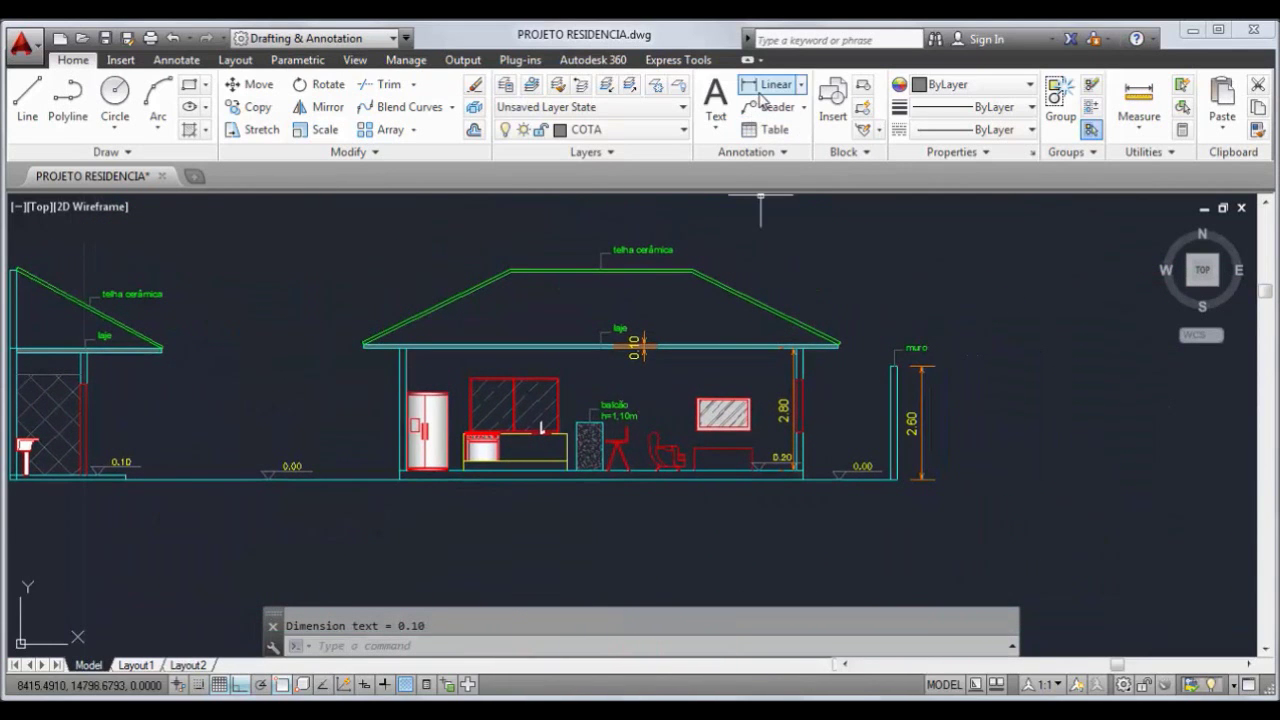
Dimension the left building's floor-to-slab height as 2.80
left_click(770, 85)
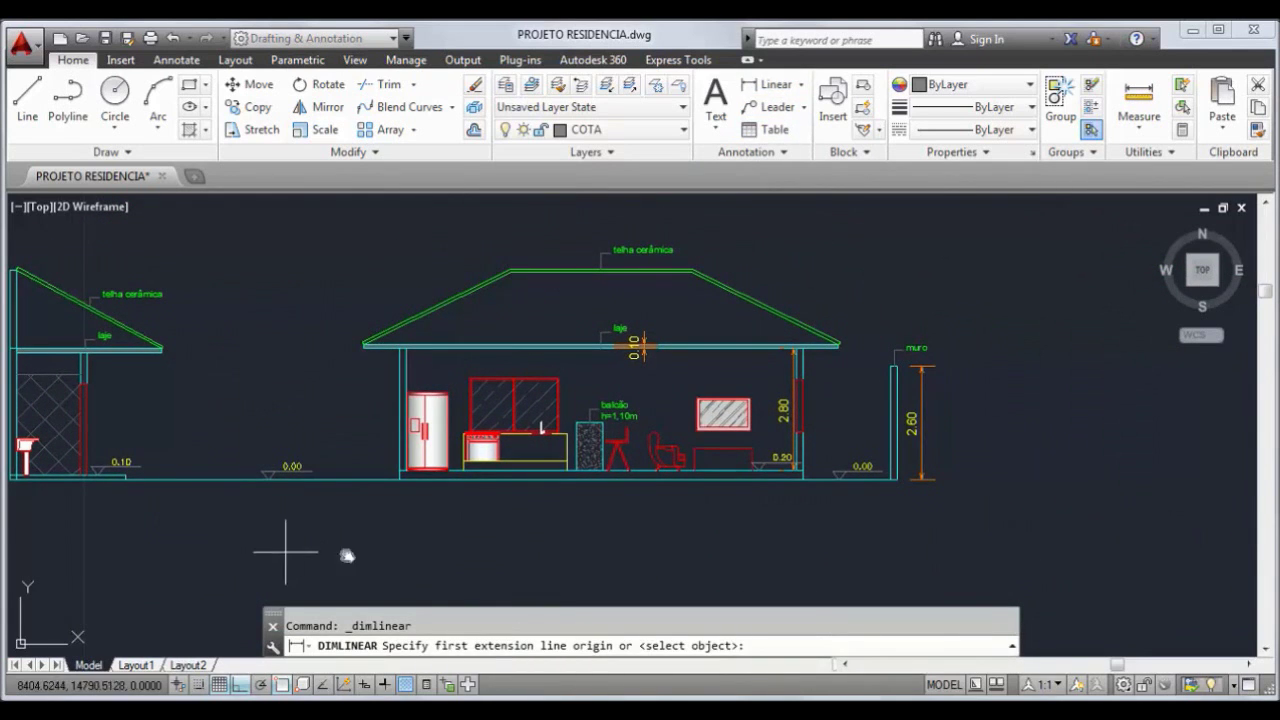
middle_click_drag(109, 515, 377, 517)
scroll(372, 495, "up", 5)
left_click(286, 437)
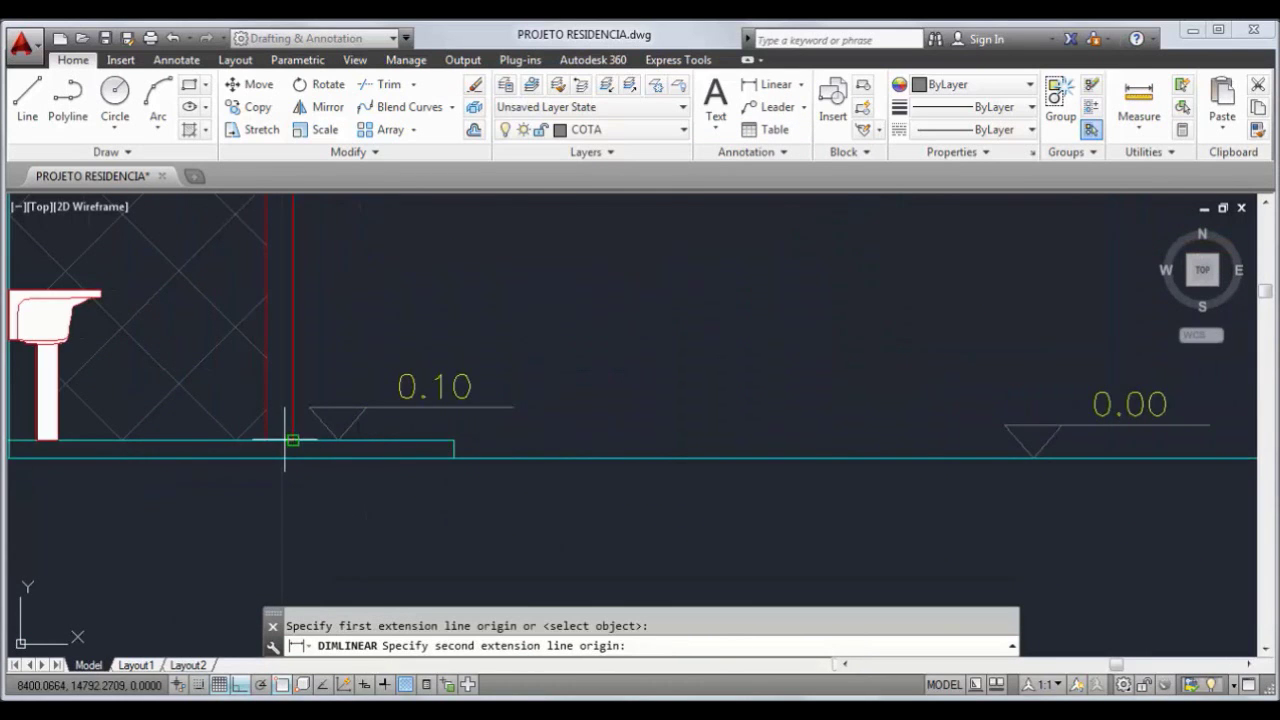
scroll(284, 442, "down", 4)
left_click(299, 248)
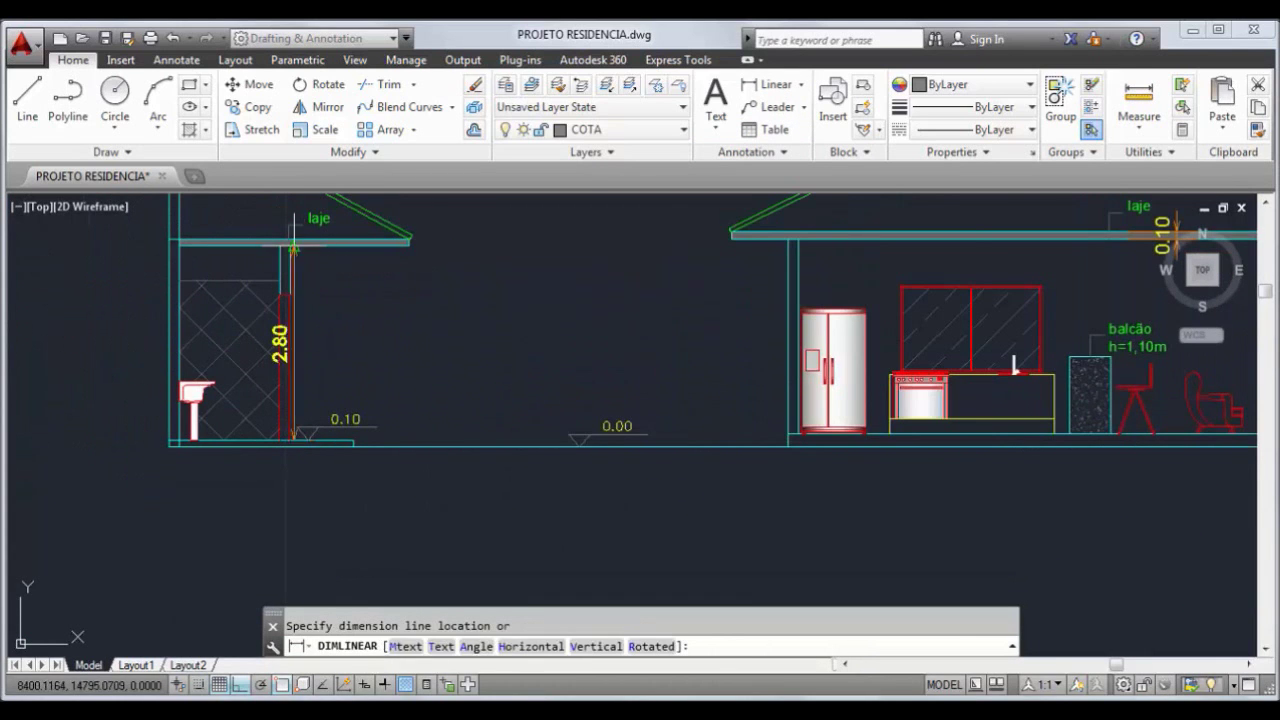
left_click(317, 328)
scroll(534, 320, "down", 3)
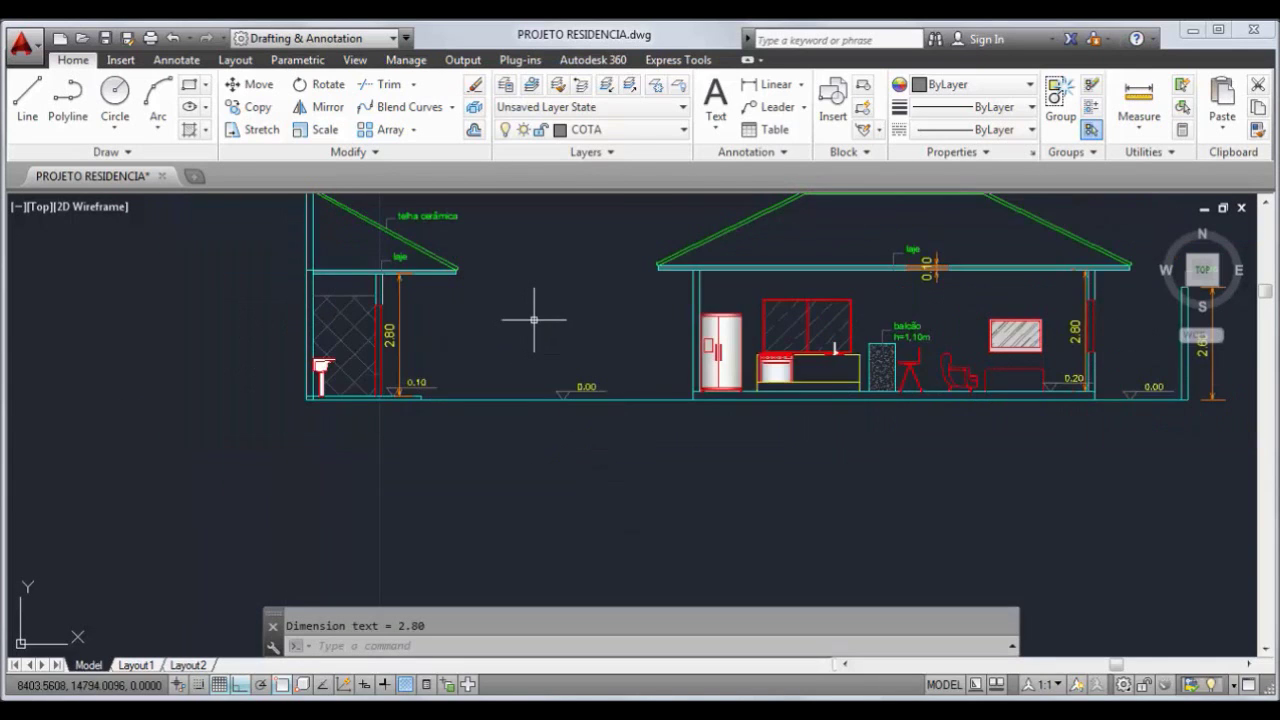
Dimension the left building's slab thickness as 0.10
left_click(779, 88)
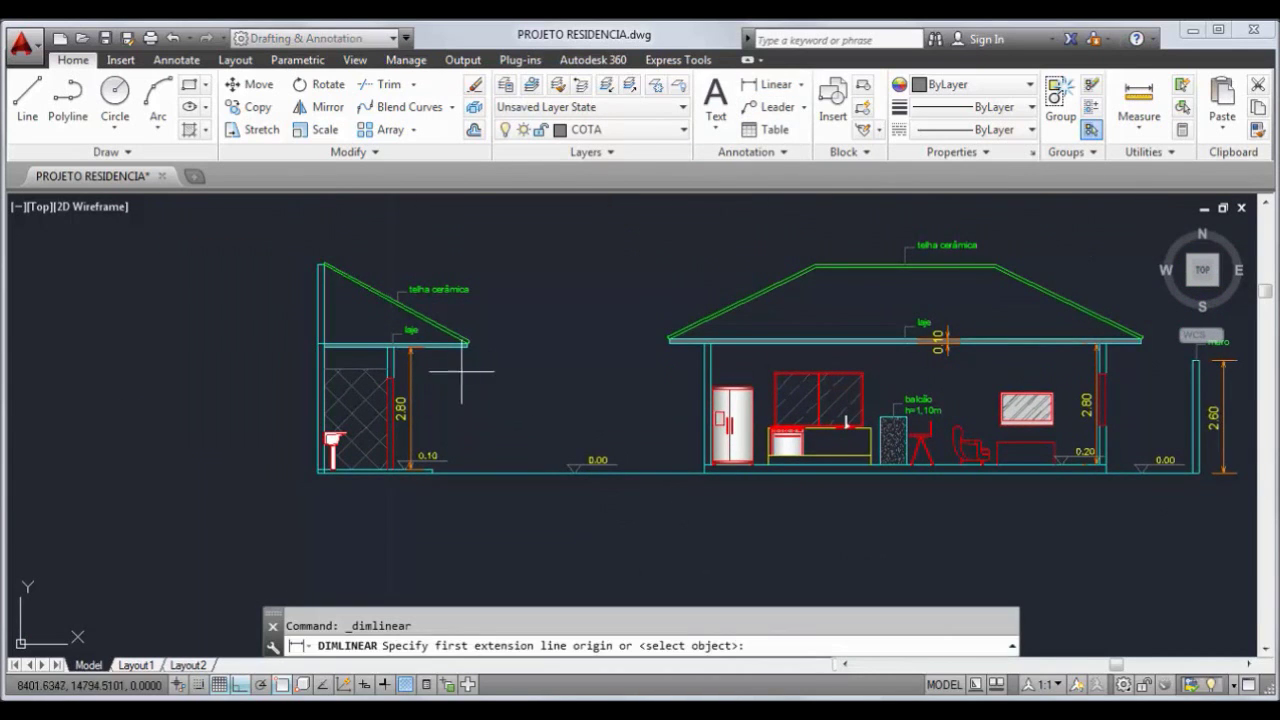
scroll(357, 337, "up", 3)
scroll(234, 370, "up", 4)
left_click(234, 379)
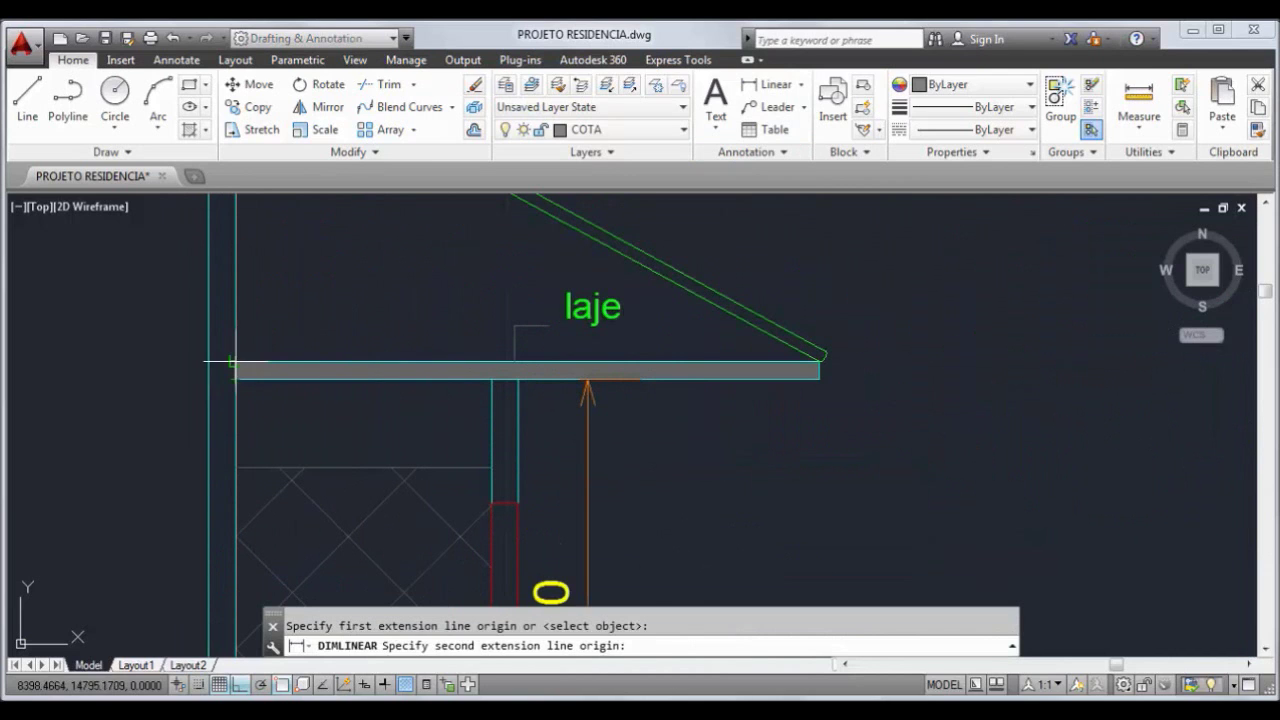
left_click(234, 362)
left_click(234, 370)
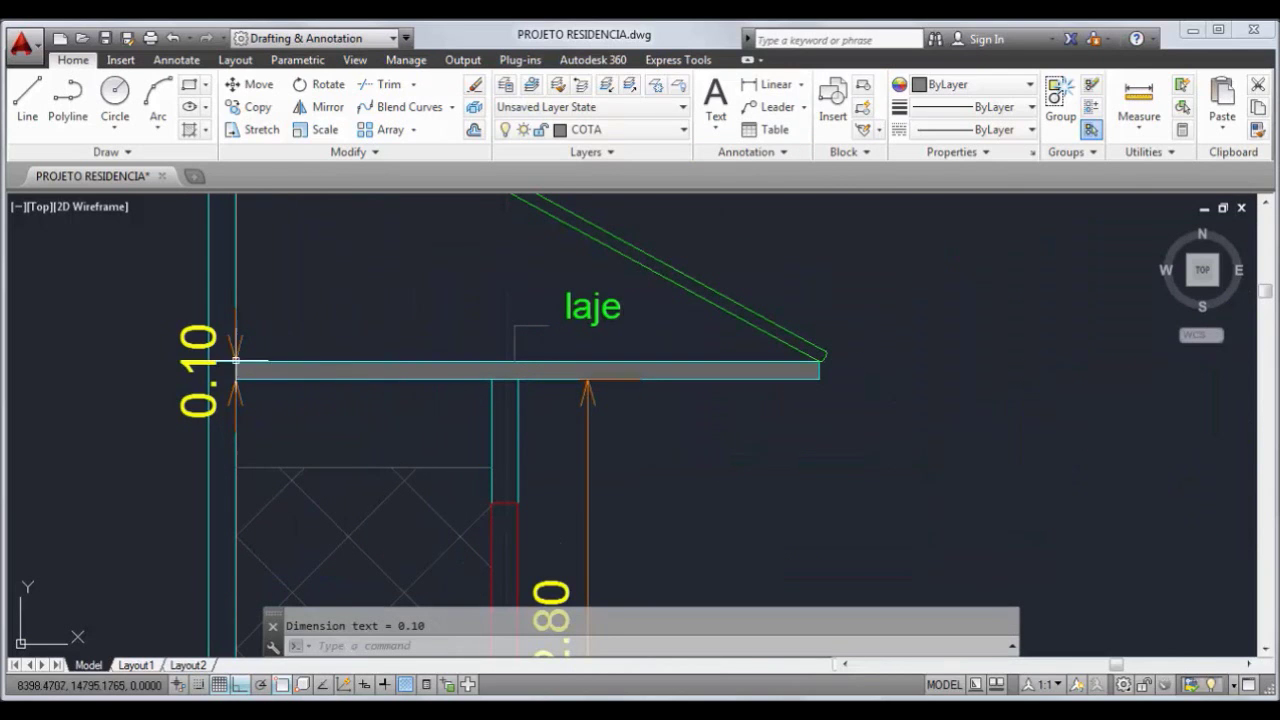
left_click(205, 347)
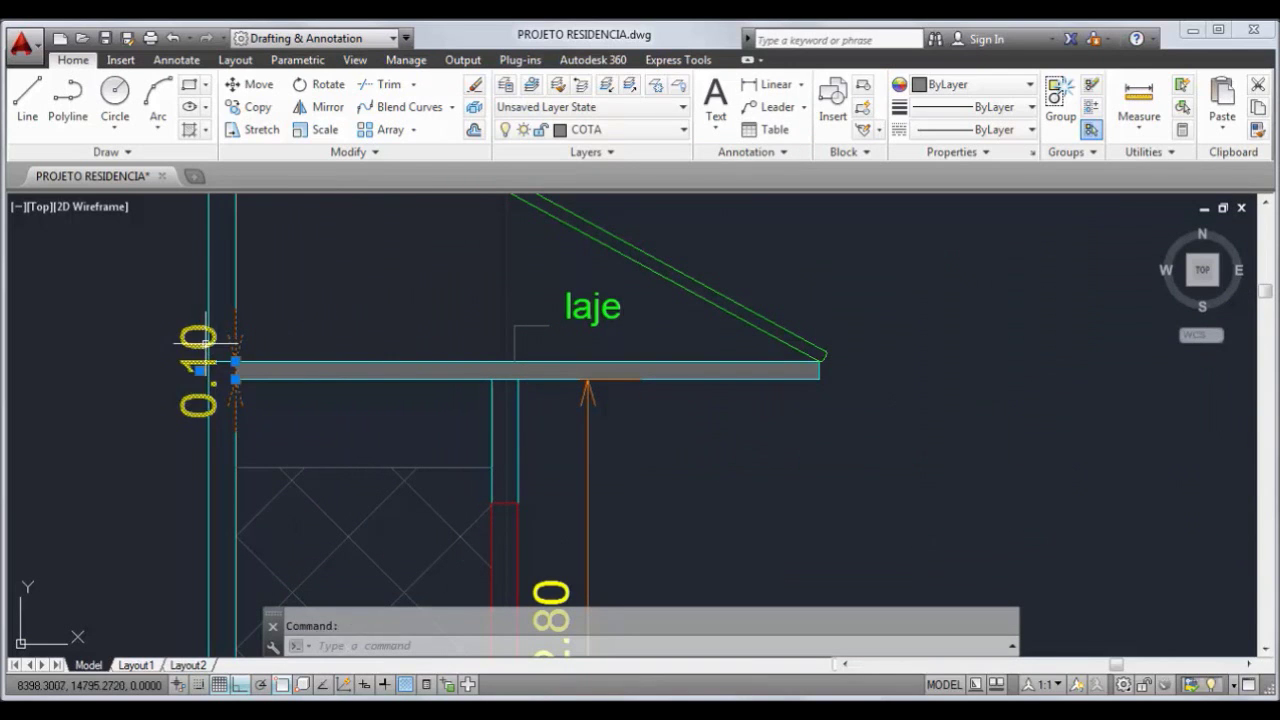
key("Escape")
scroll(380, 355, "down", 5)
middle_click_drag(543, 406, 403, 422)
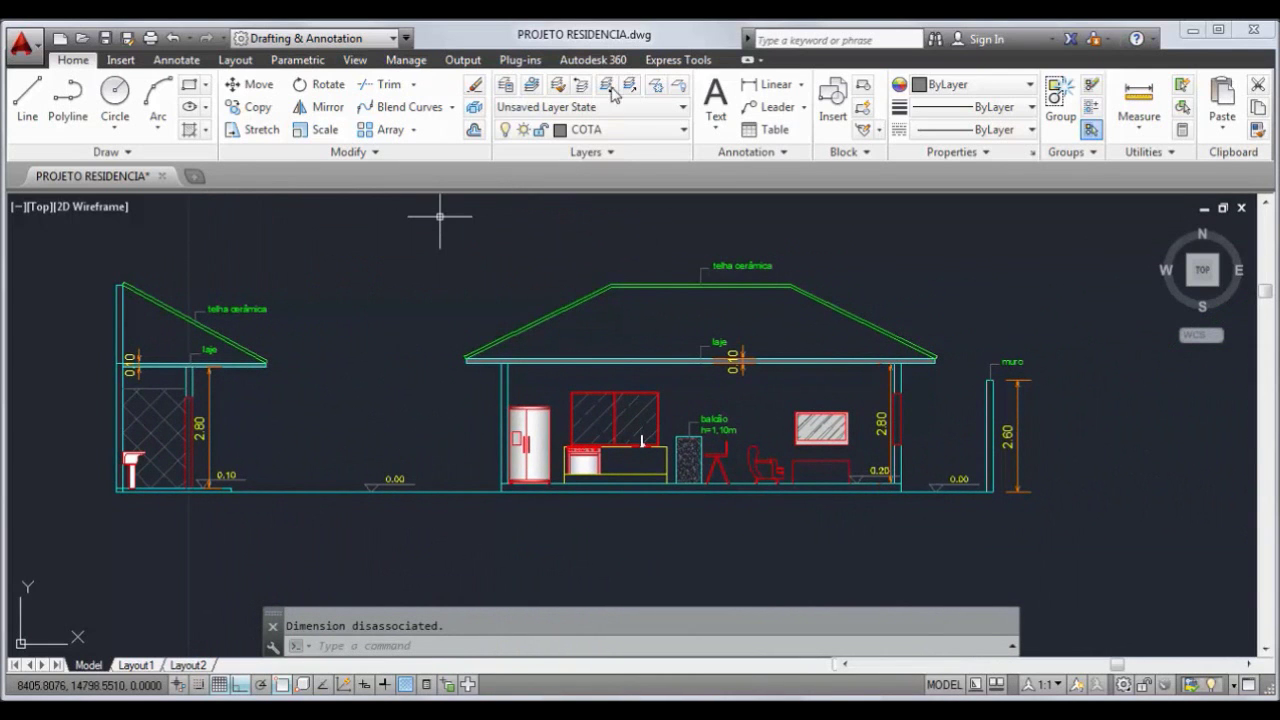
Dimension the left roof's height above the slab as 1.80
left_click(770, 84)
middle_click_drag(283, 391, 518, 395)
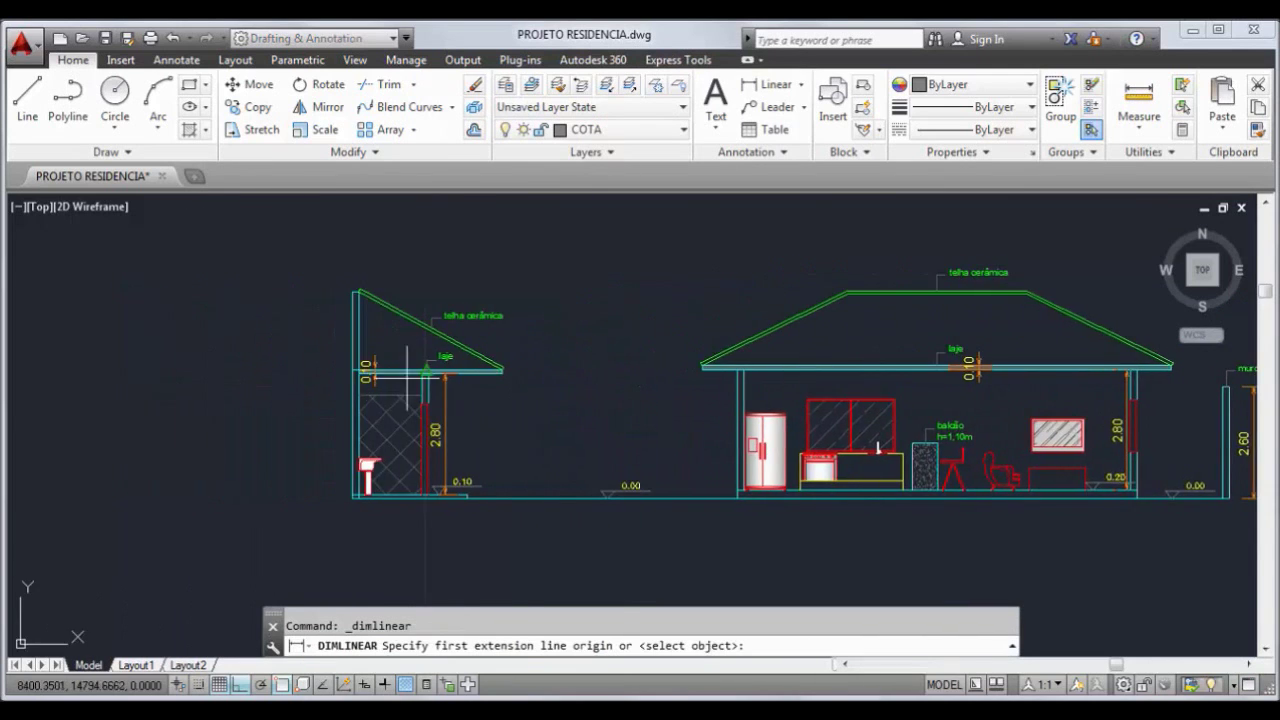
scroll(330, 368, "up", 3)
left_click(328, 369)
scroll(328, 369, "down", 2)
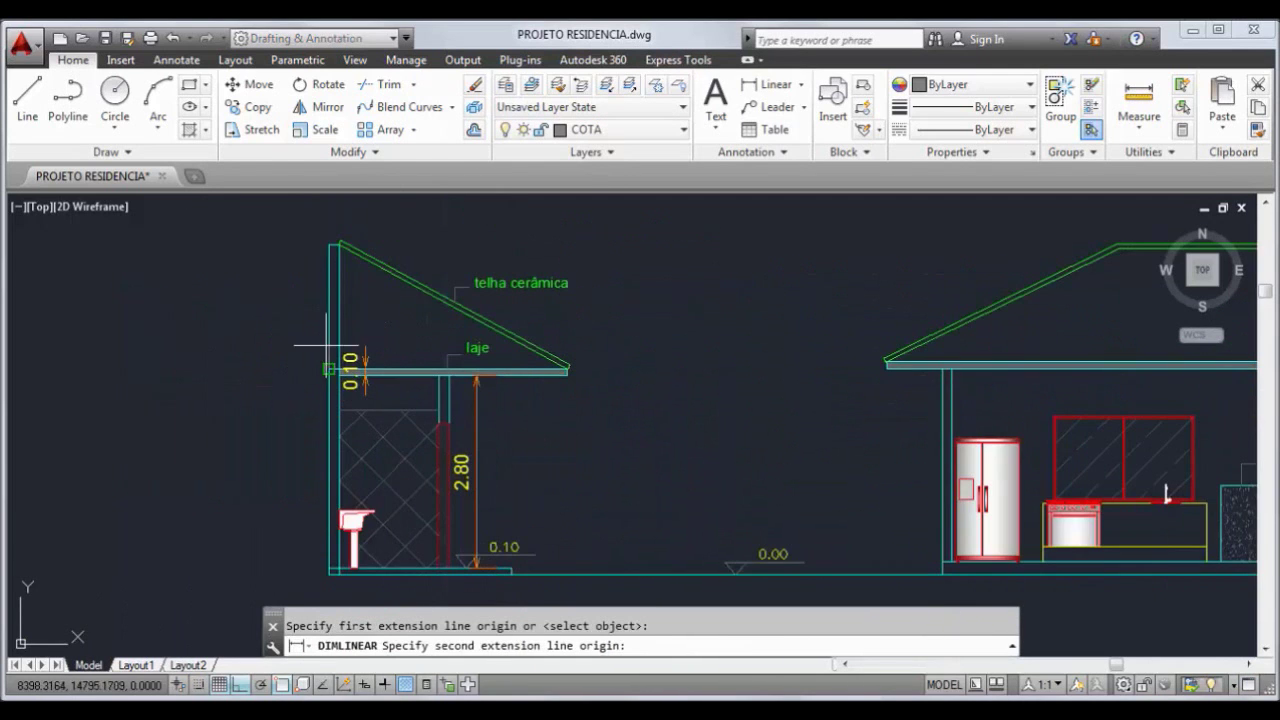
left_click(329, 244)
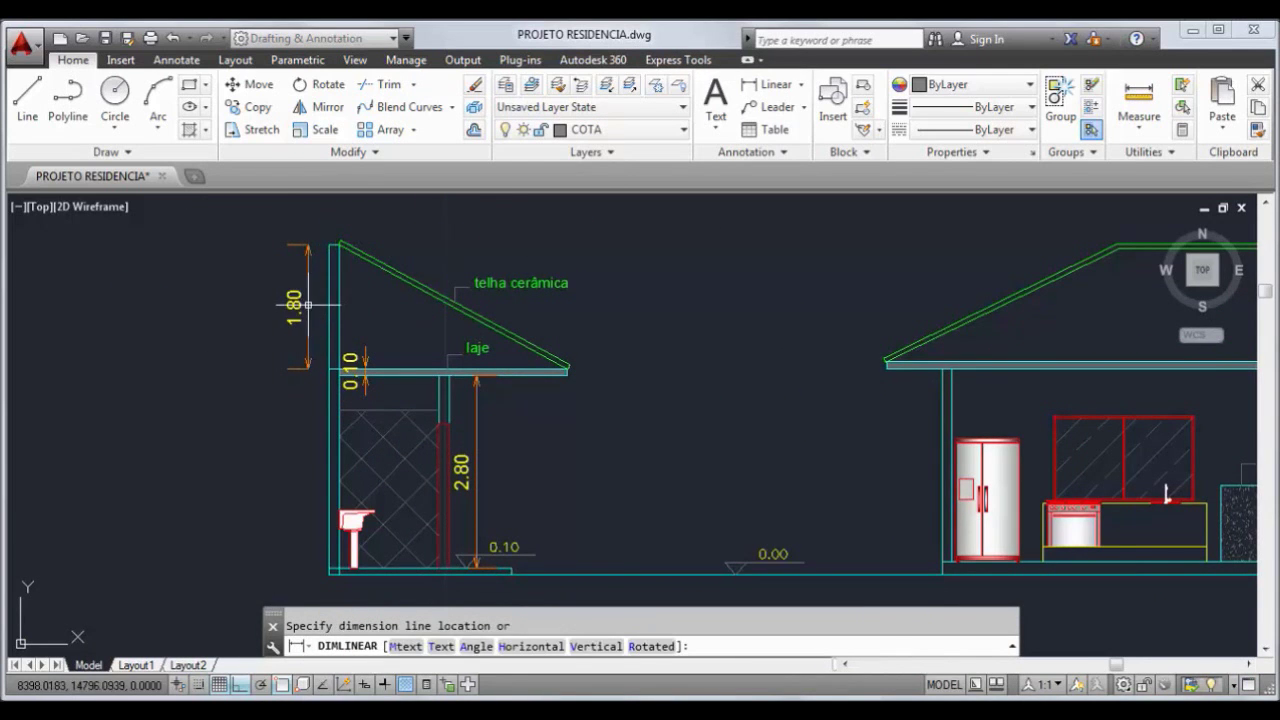
left_click(296, 300)
scroll(460, 375, "down", 4)
Dimension the main roof's rise from slab to ridge as 1.65
middle_click_drag(455, 380, 226, 381)
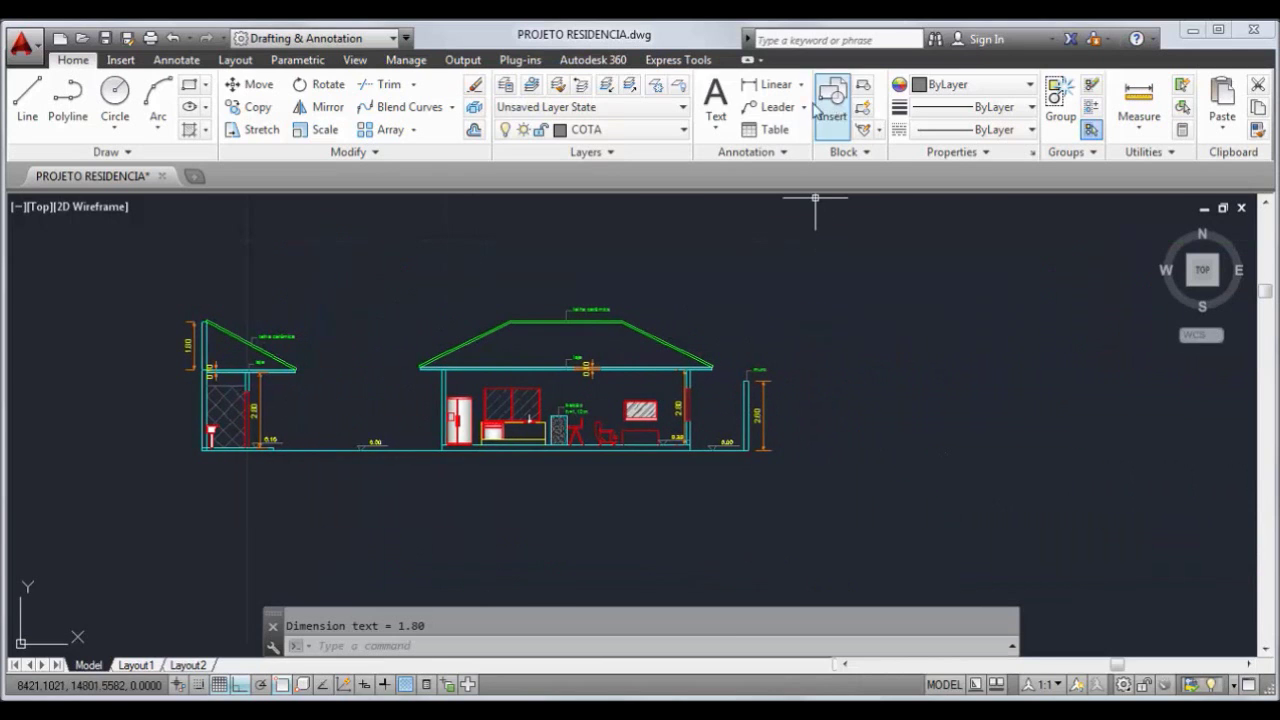
left_click(770, 85)
scroll(555, 300, "up", 4)
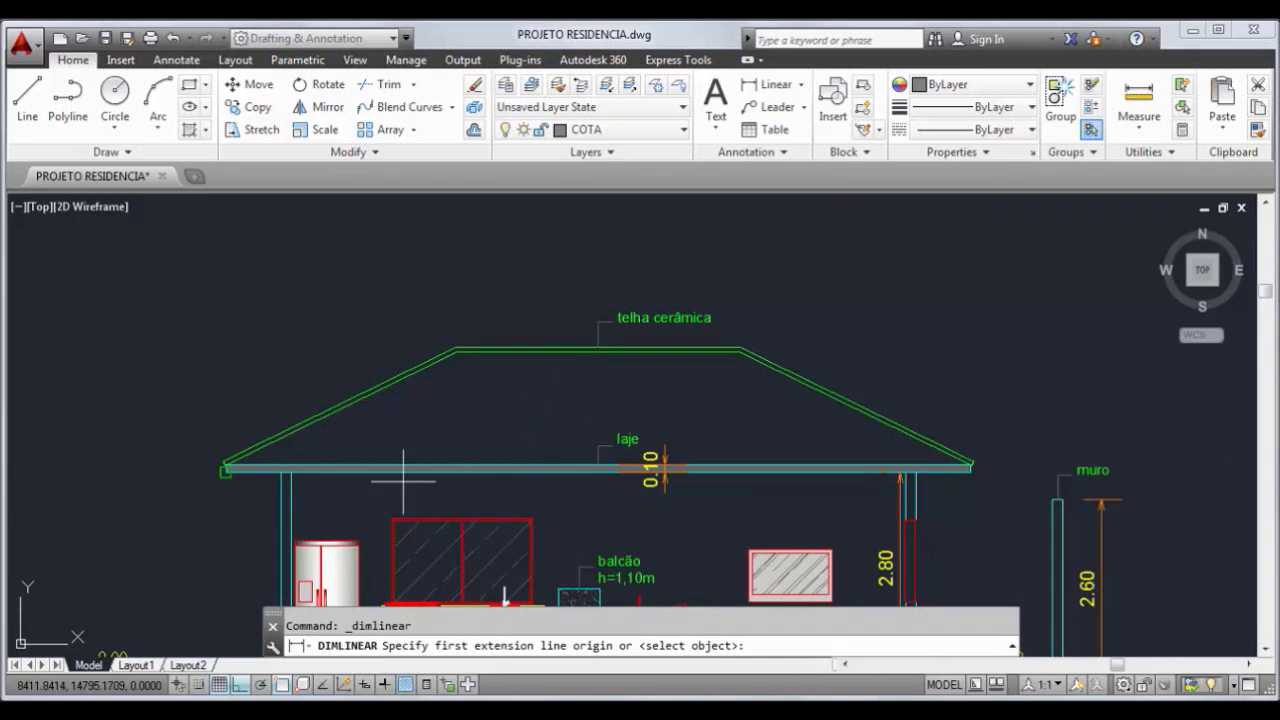
left_click(557, 464)
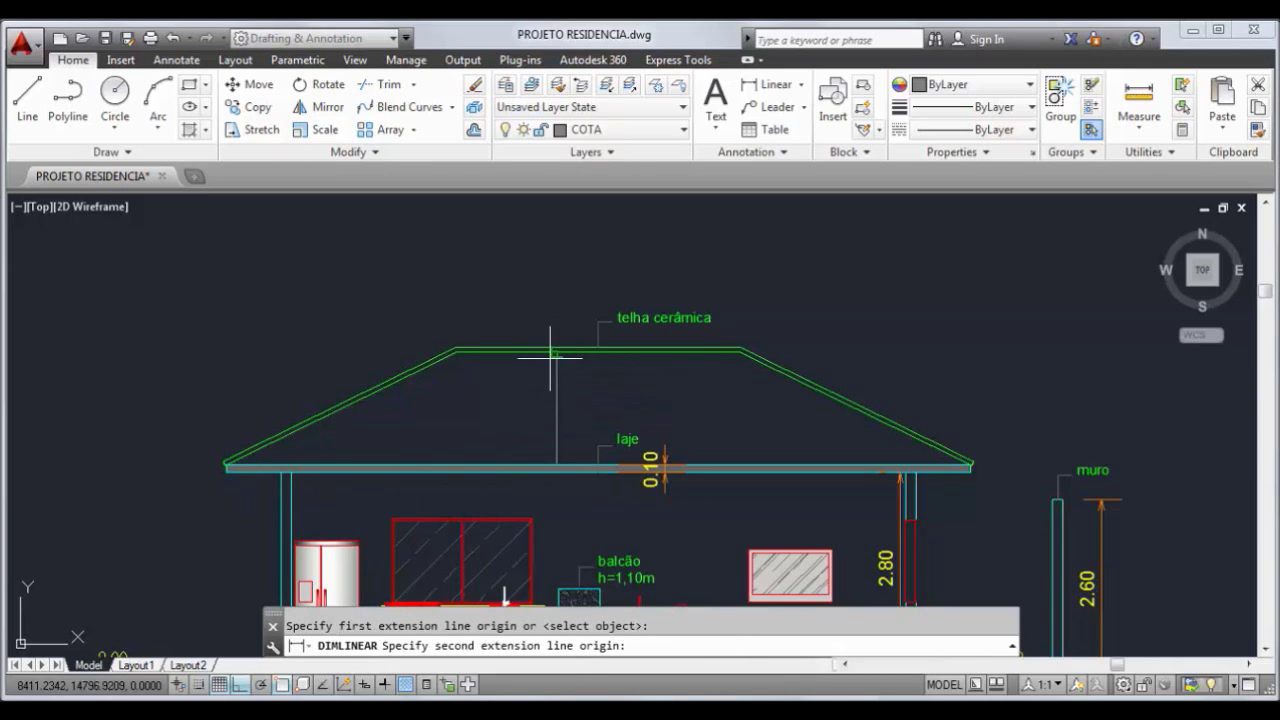
left_click(551, 352)
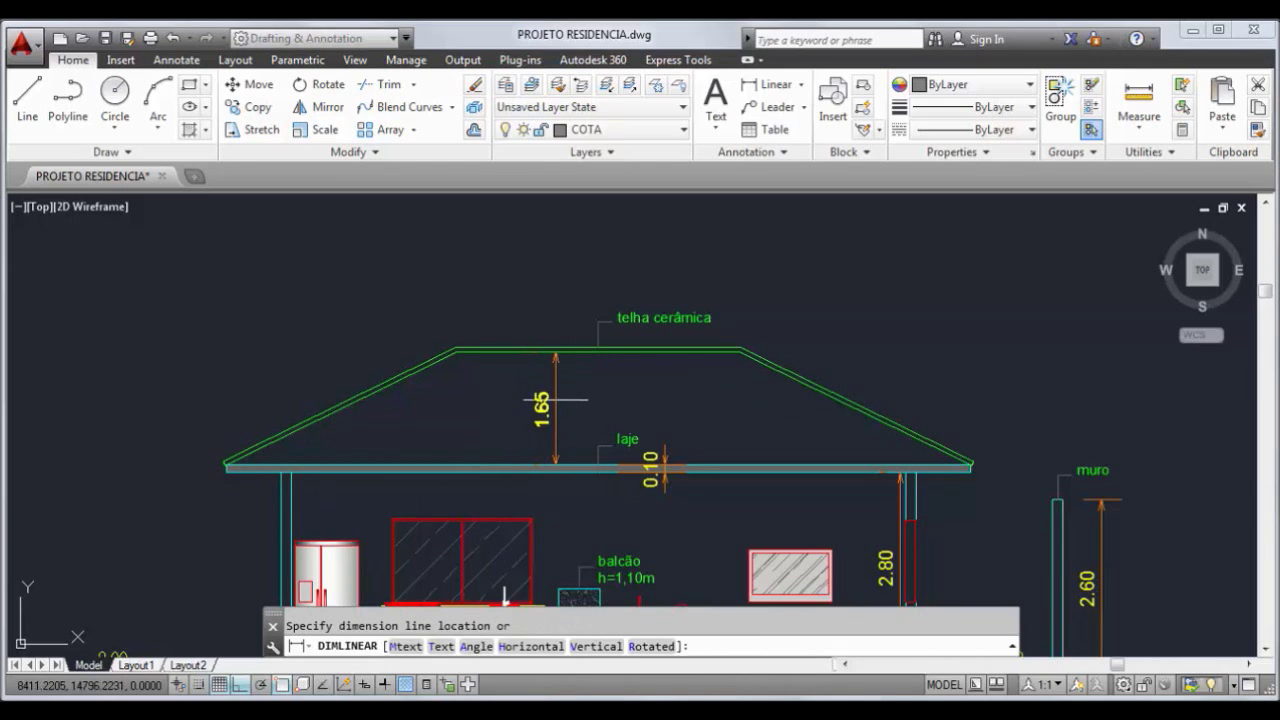
left_click(557, 399)
scroll(557, 399, "down", 5)
middle_click_drag(860, 486, 749, 443)
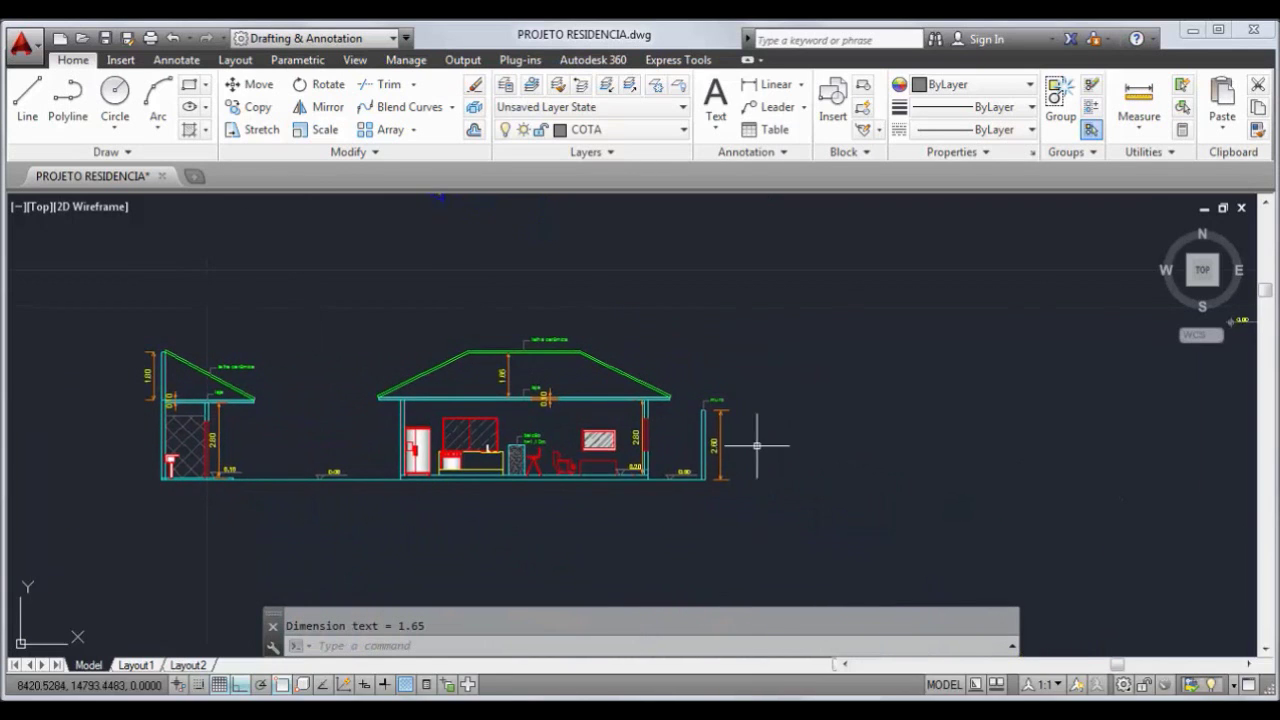
scroll(515, 495, "up", 3)
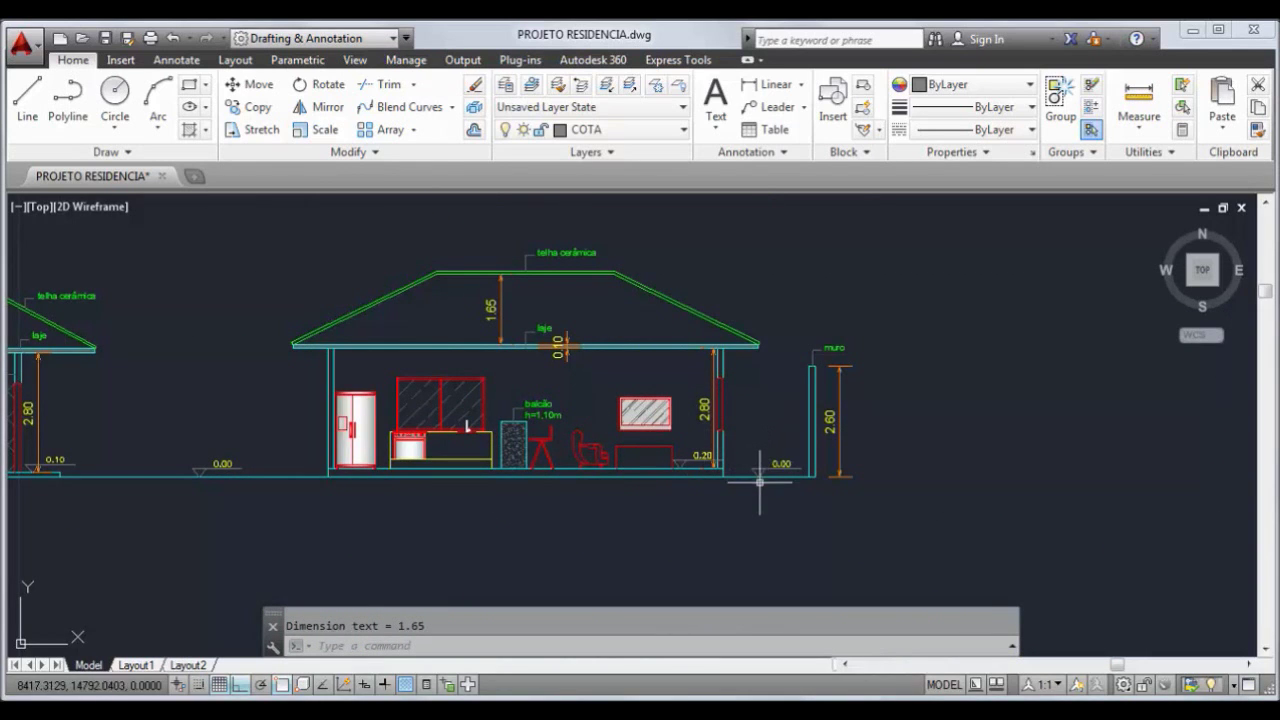
scroll(520, 509, "down", 4)
scroll(522, 508, "up", 3)
scroll(522, 508, "up", 2)
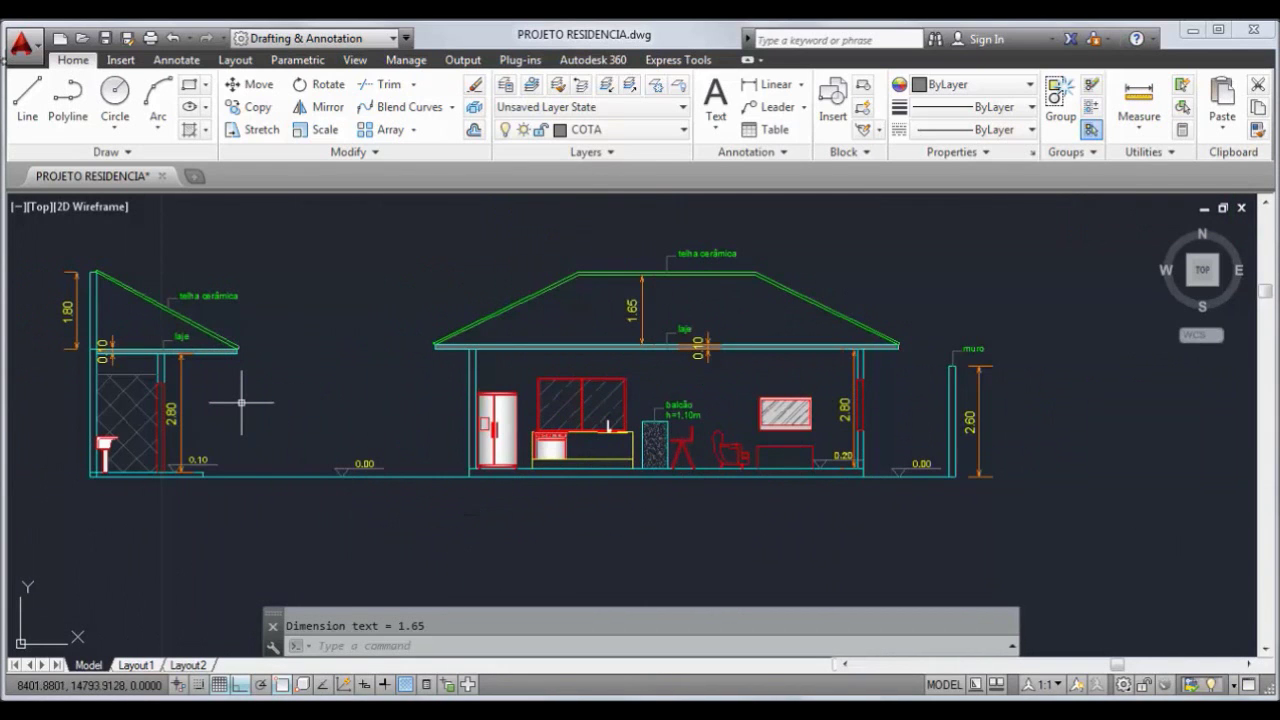
On layer ARQ-HATCH-, start the ground strip outline from the left building's corner down below ground
left_click(610, 129)
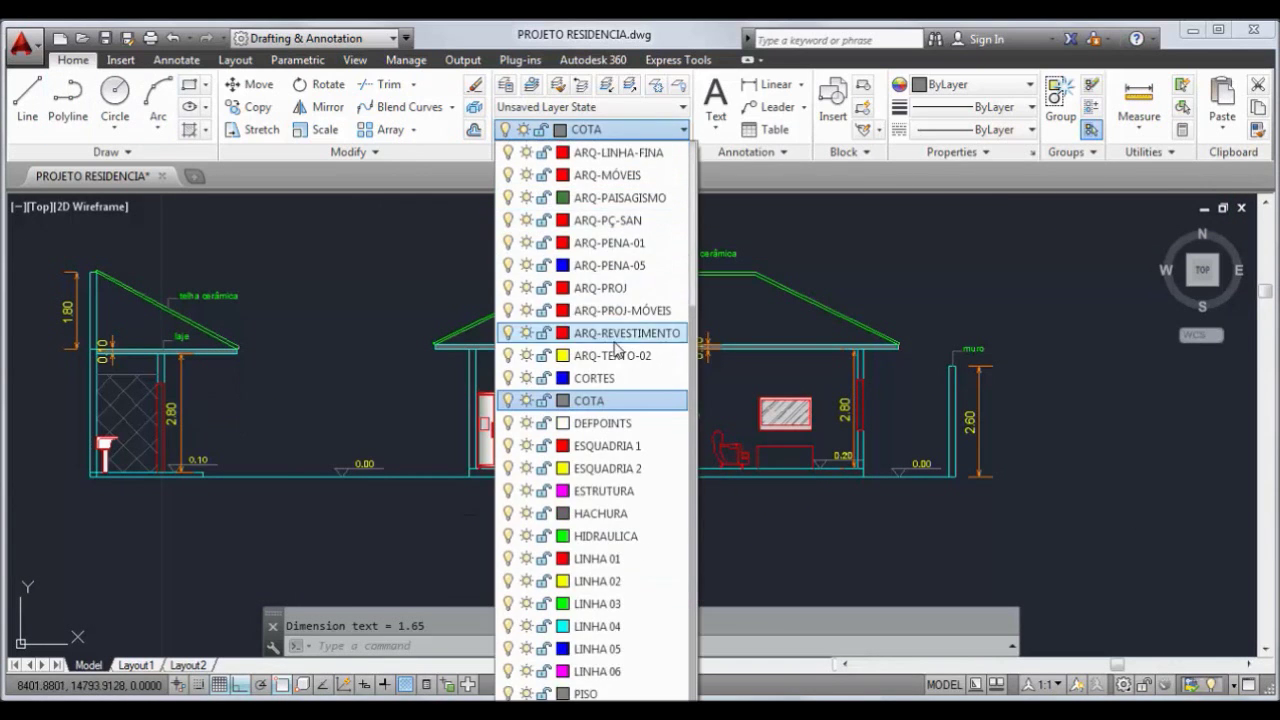
scroll(617, 353, "up", 1)
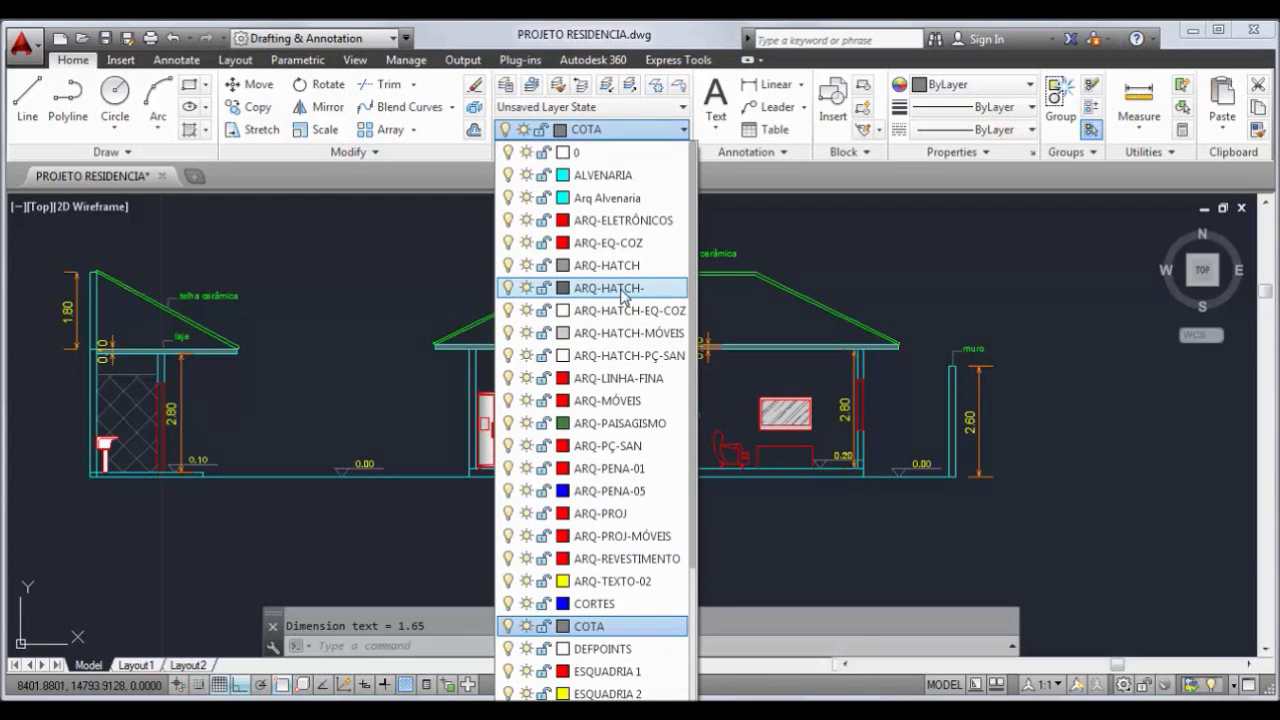
left_click(610, 288)
left_click(27, 95)
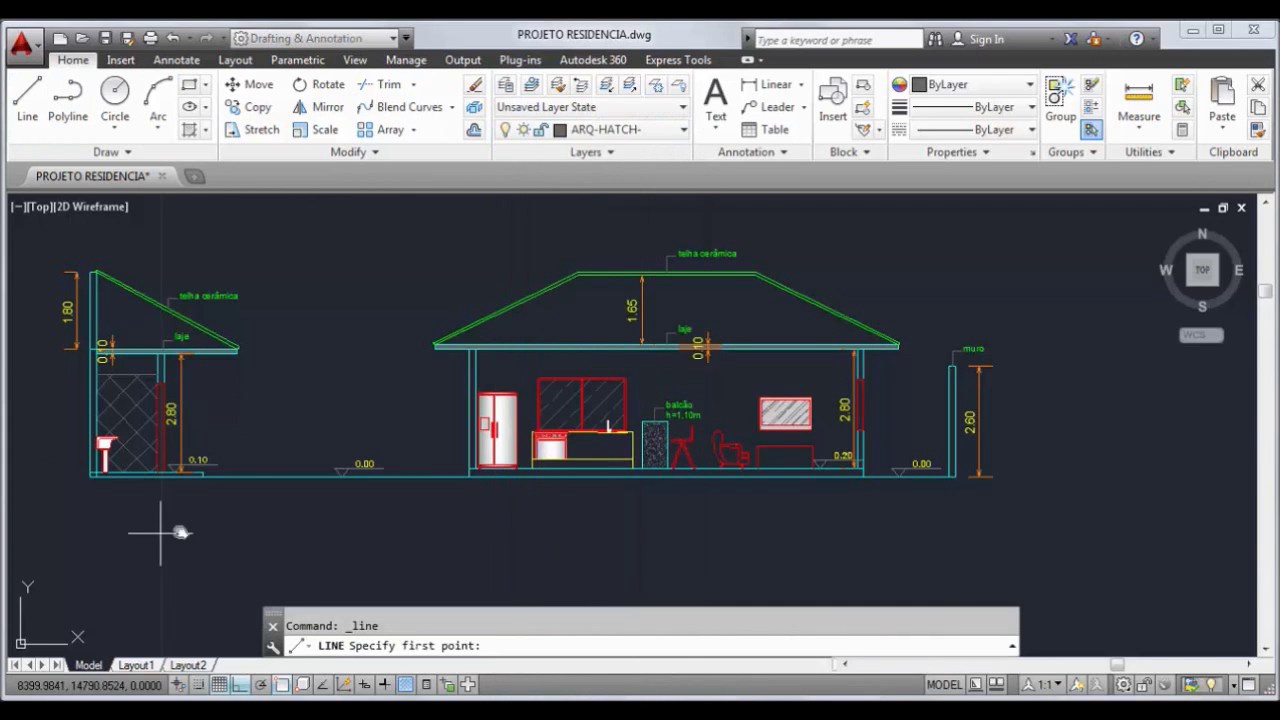
scroll(380, 457, "up", 4)
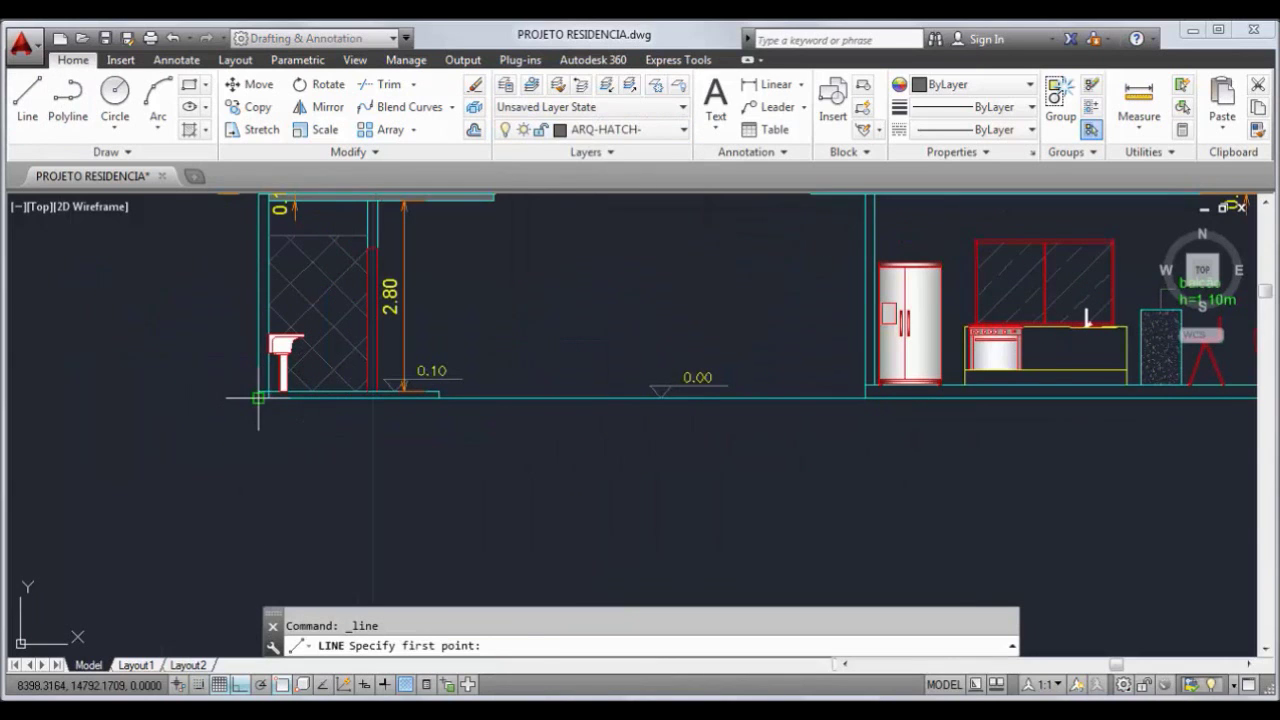
left_click(258, 396)
left_click(195, 396)
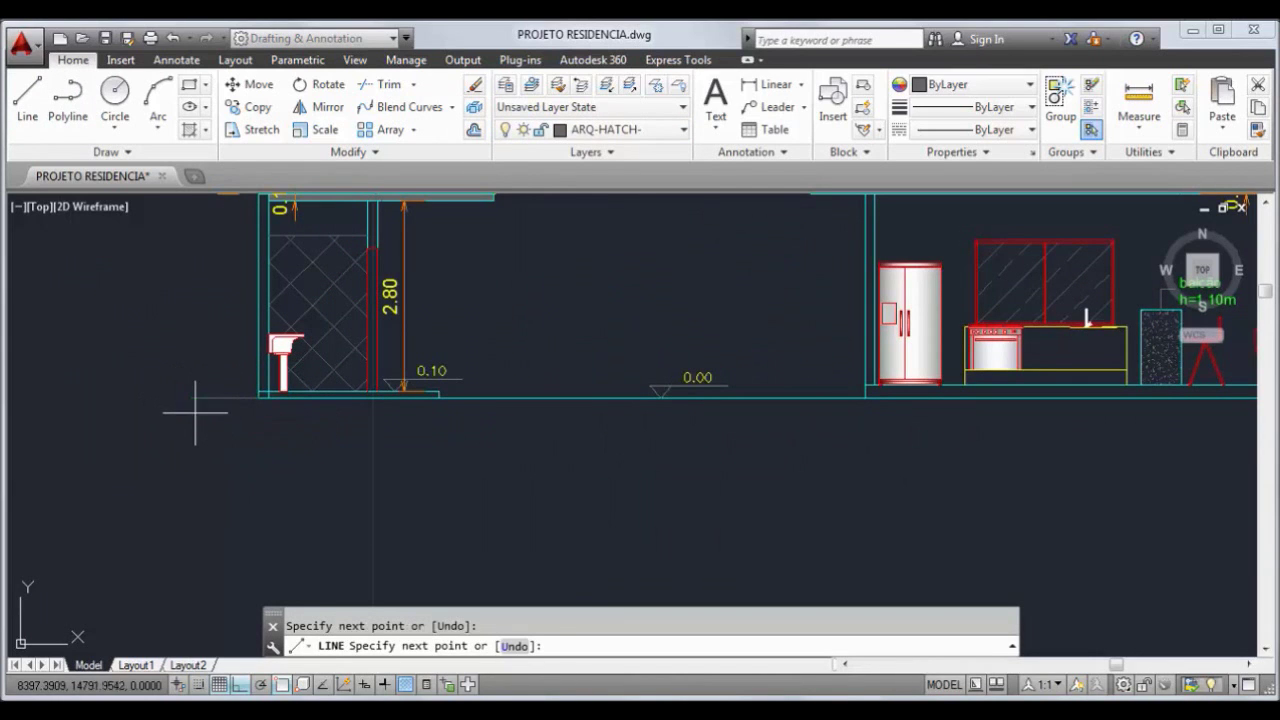
left_click(195, 460)
Complete the strip's bottom edge and right end, closing it at the wall corner
scroll(714, 505, "down", 3)
middle_click_drag(714, 505, 529, 491)
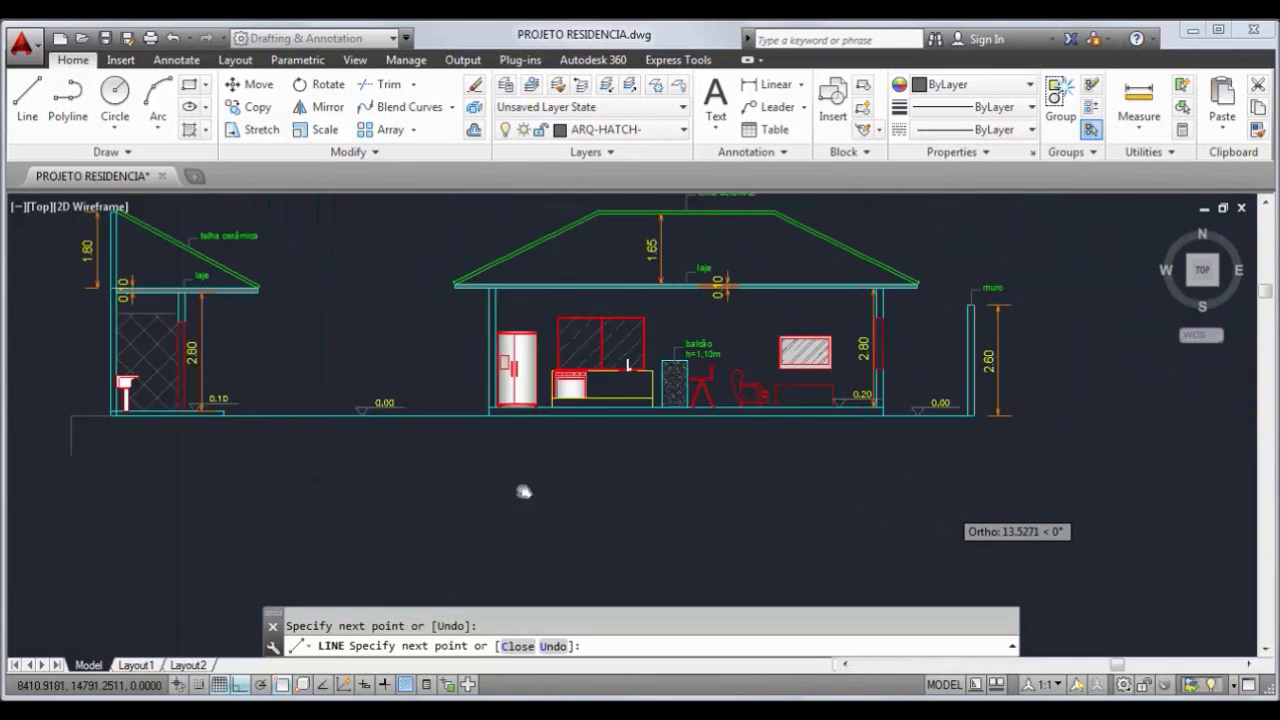
scroll(849, 471, "up", 1)
left_click(860, 460)
scroll(860, 460, "up", 3)
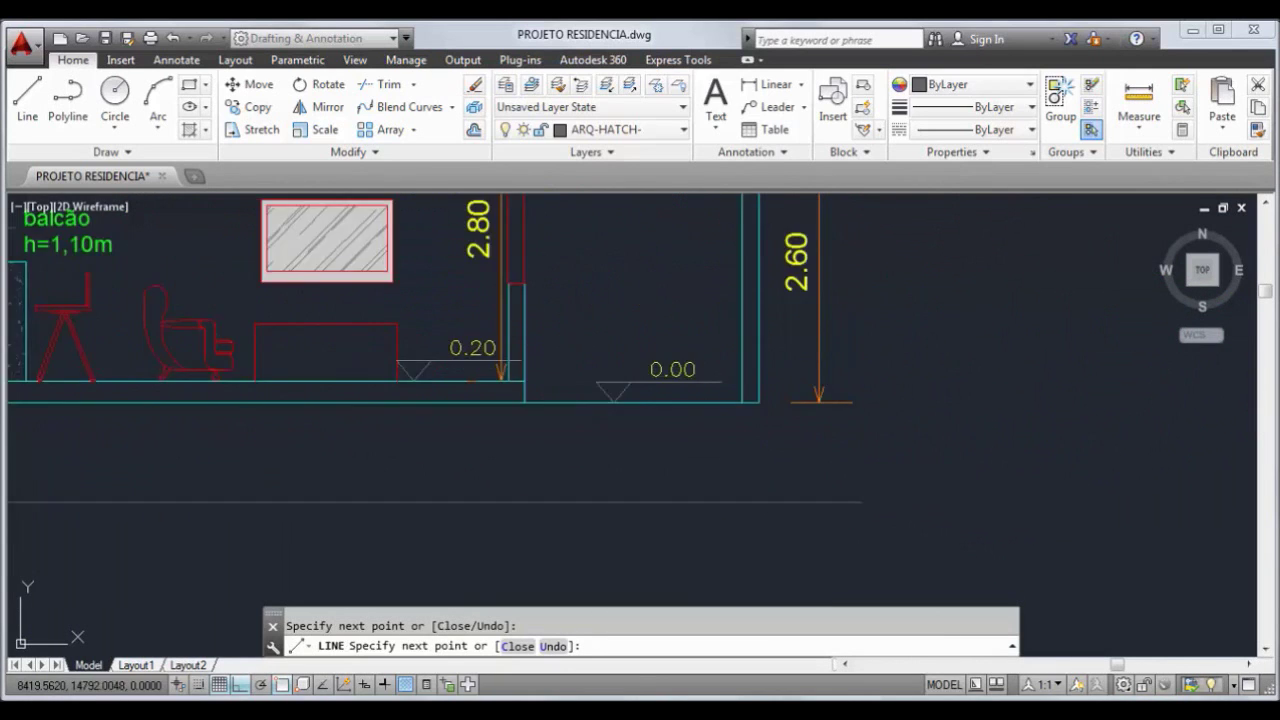
left_click(860, 390)
left_click(697, 390)
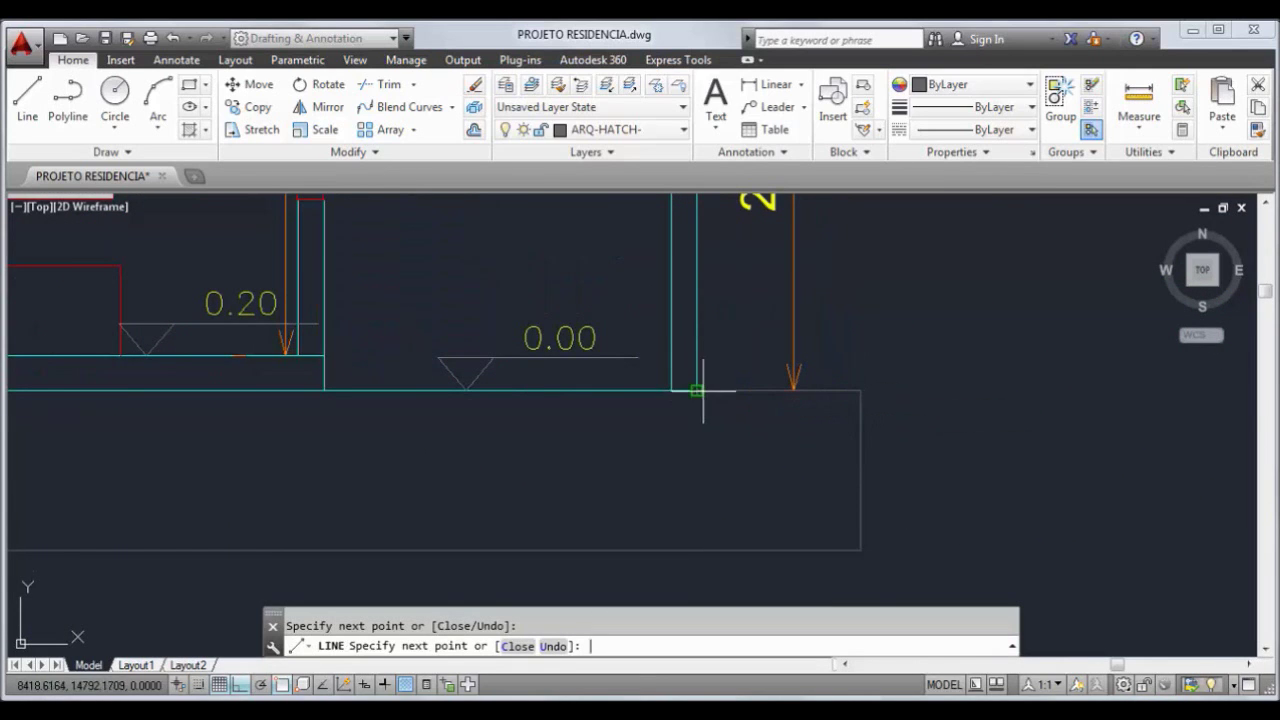
key("Return")
scroll(1020, 423, "down", 4)
middle_click_drag(699, 463, 809, 480)
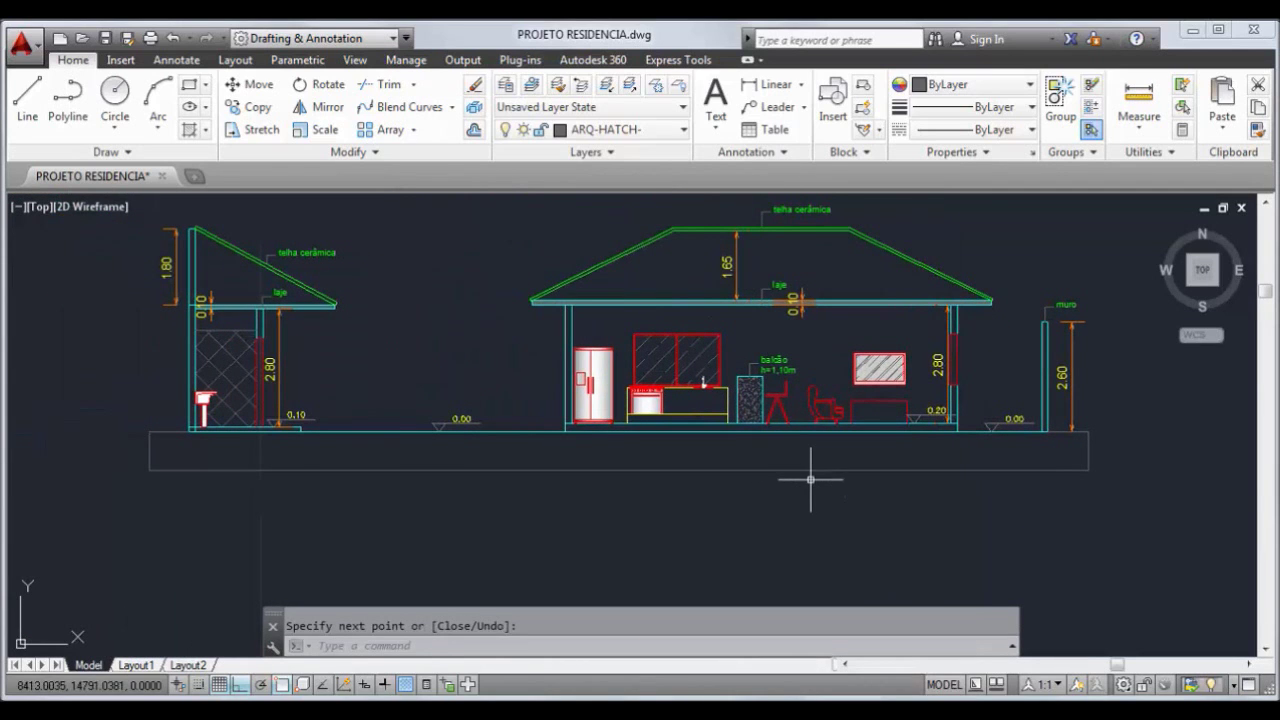
type("h")
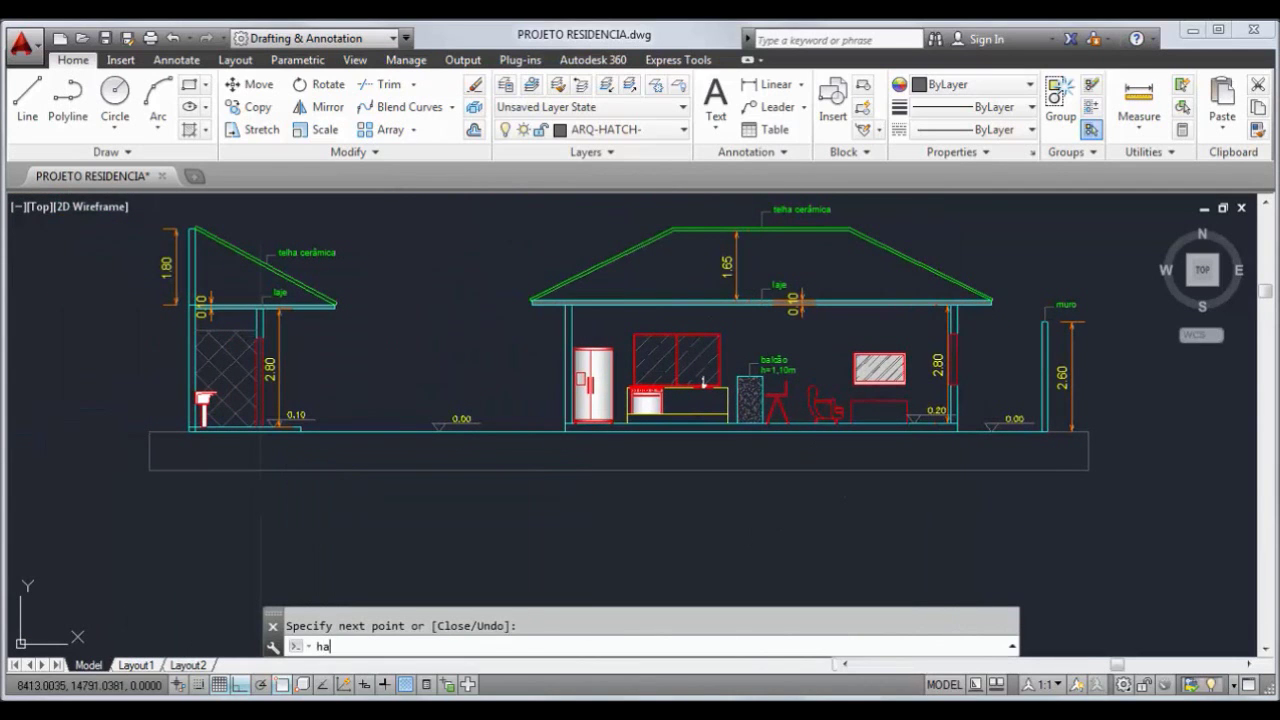
type("a")
key("Return")
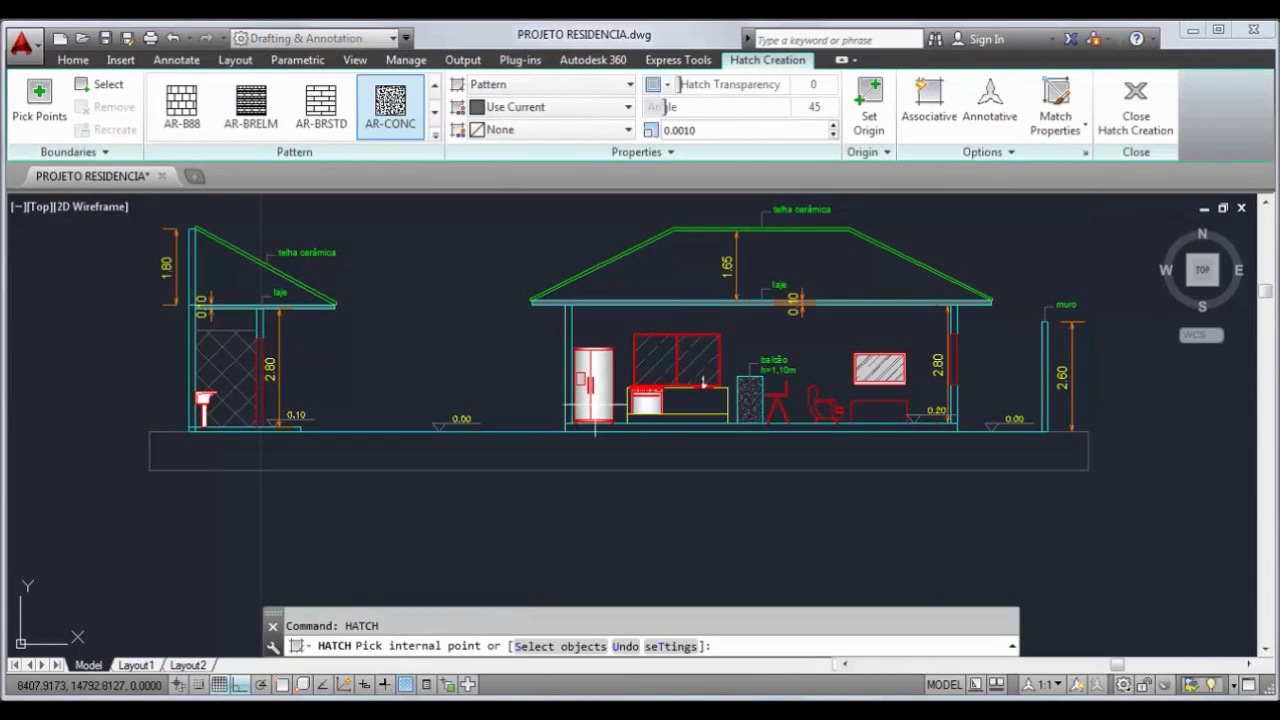
Fill the ground strip with the ANSI36 diagonal hatch at a finer scale of 0.1
left_click(433, 87)
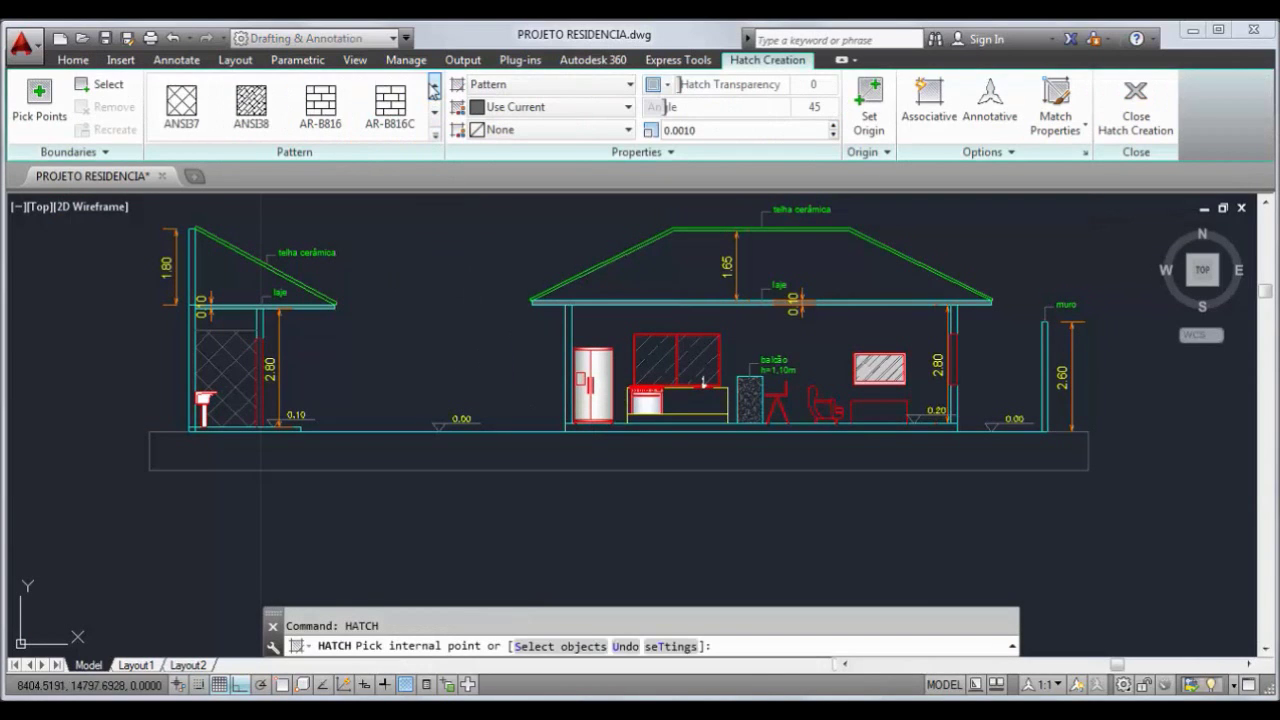
left_click(435, 136)
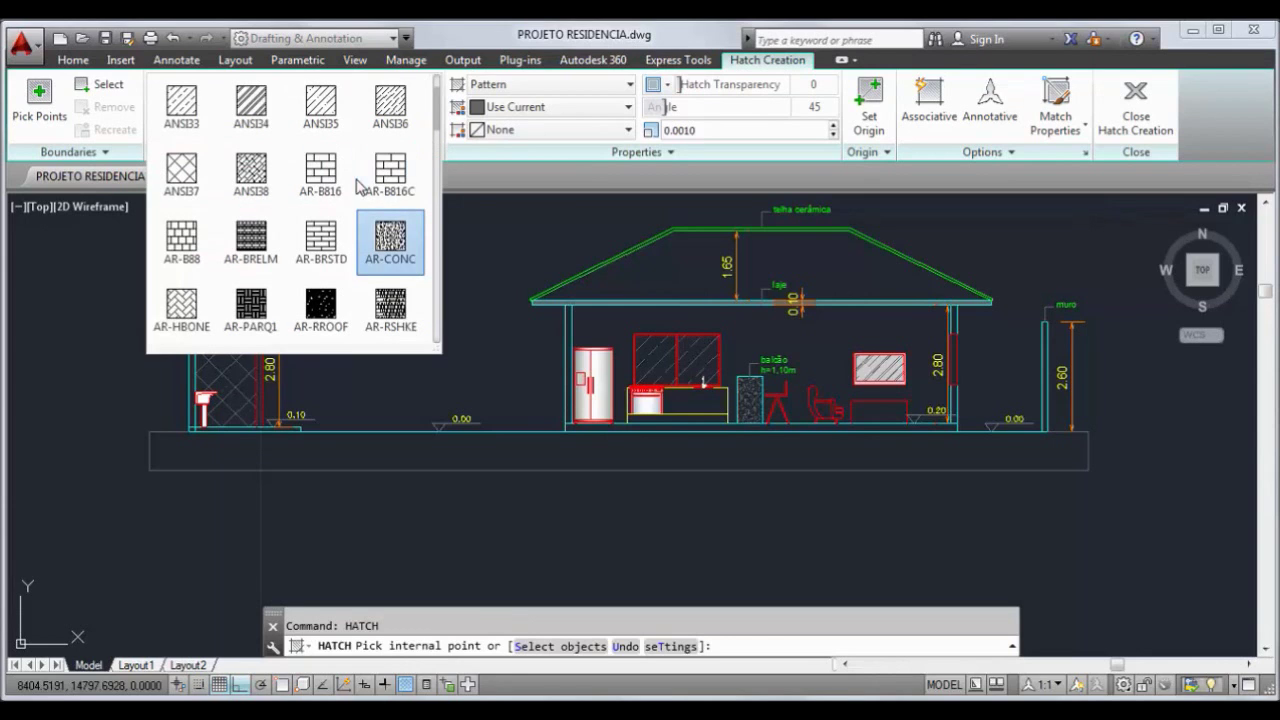
left_click(390, 105)
left_click(461, 465)
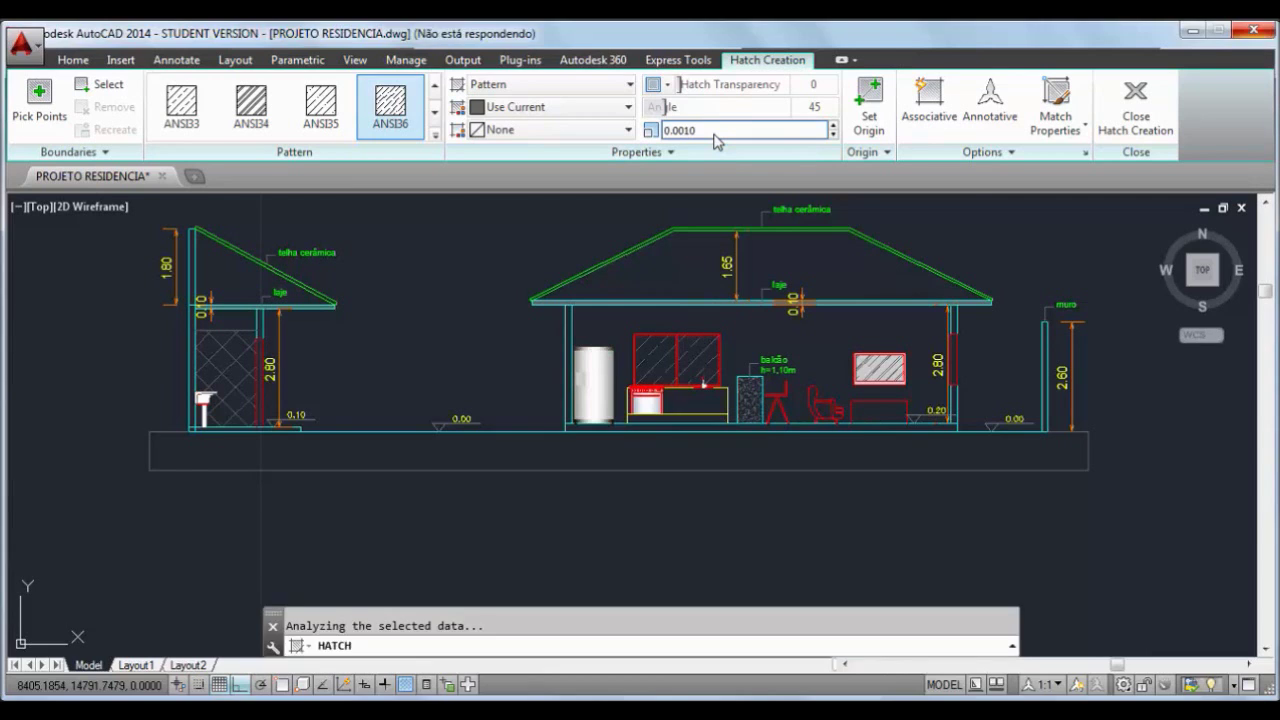
left_click(715, 132)
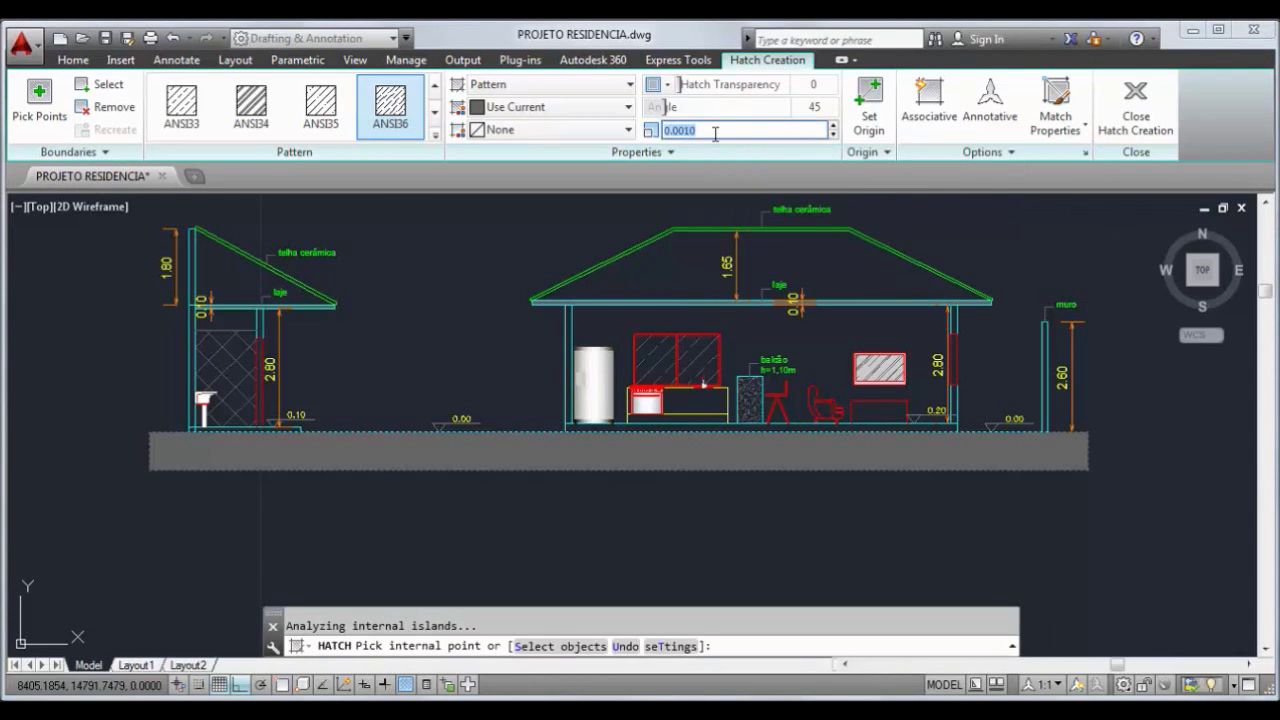
type("0.1")
key("Return")
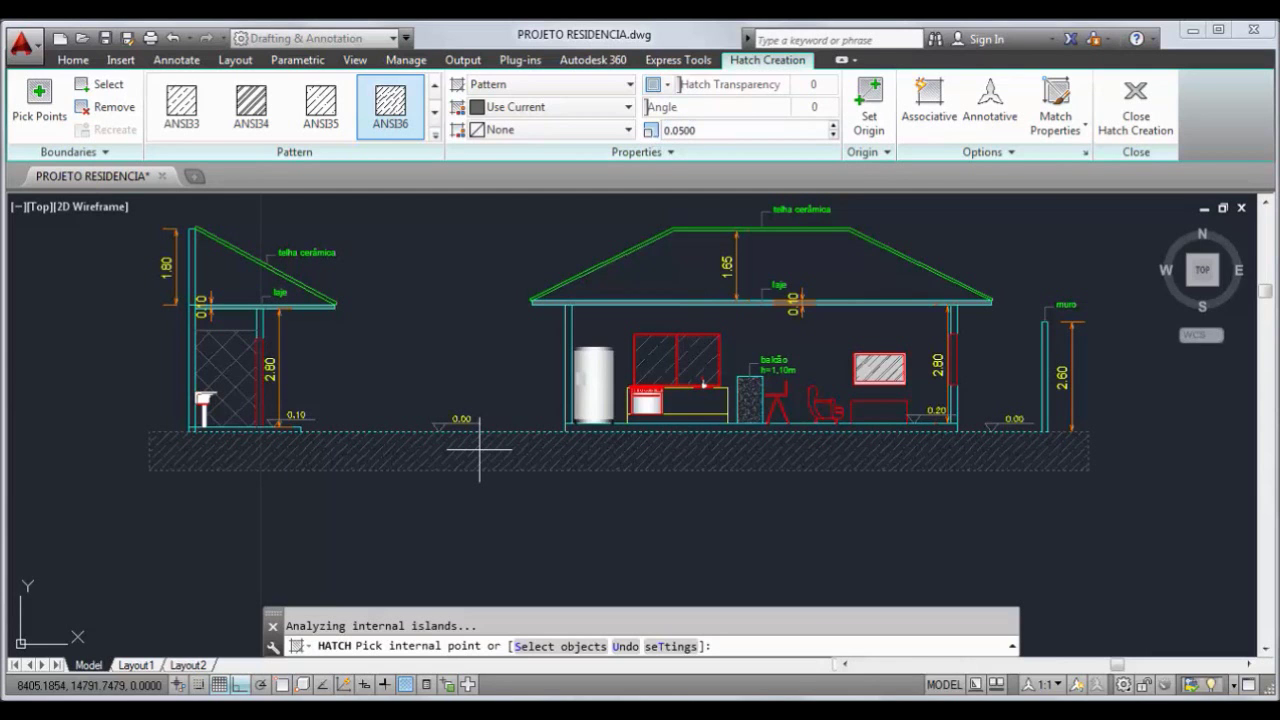
key("Escape")
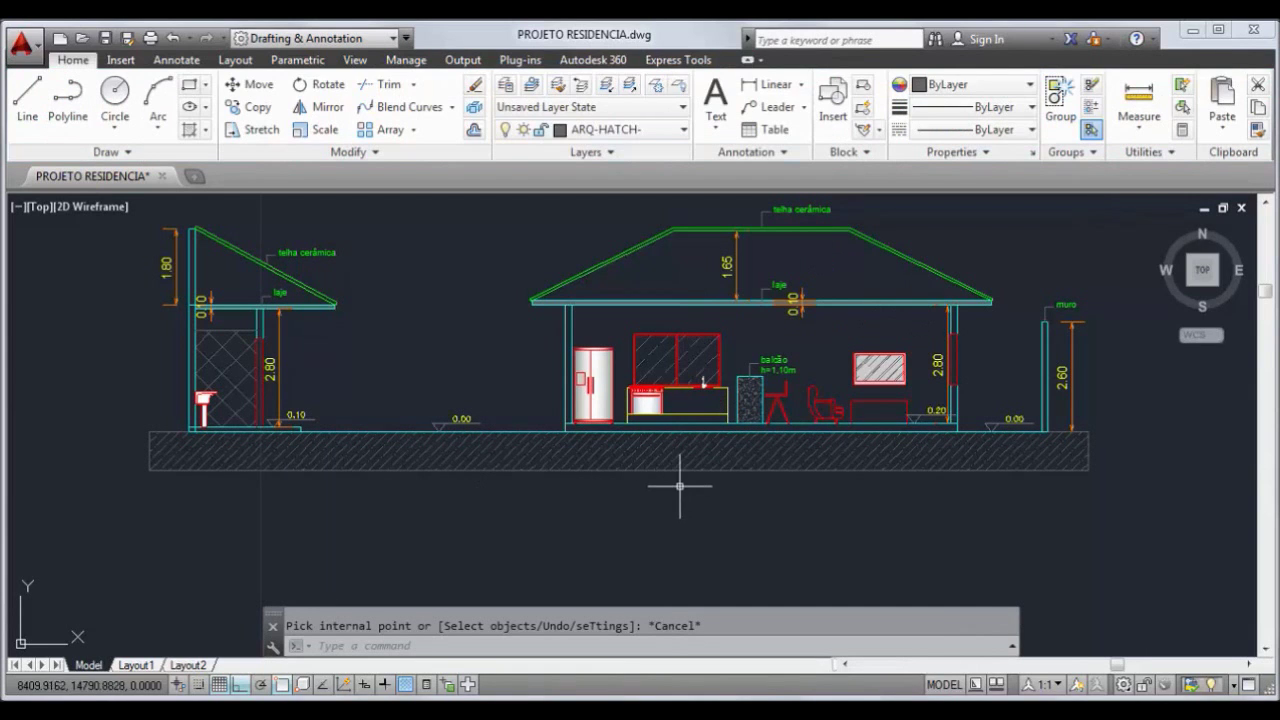
Erase a leftover outline line and the ground strip's right end line
scroll(694, 466, "up", 4)
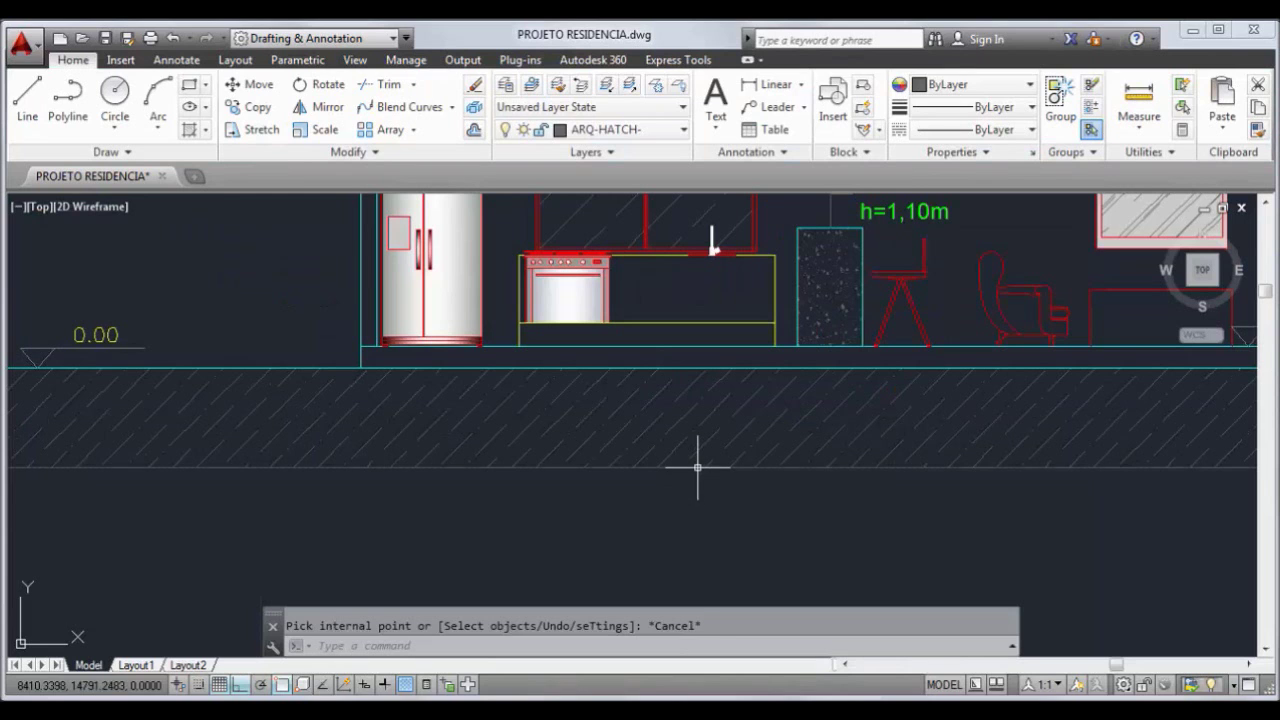
left_click(697, 466)
key("Delete")
scroll(1029, 514, "down", 3)
middle_click_drag(1029, 514, 660, 549)
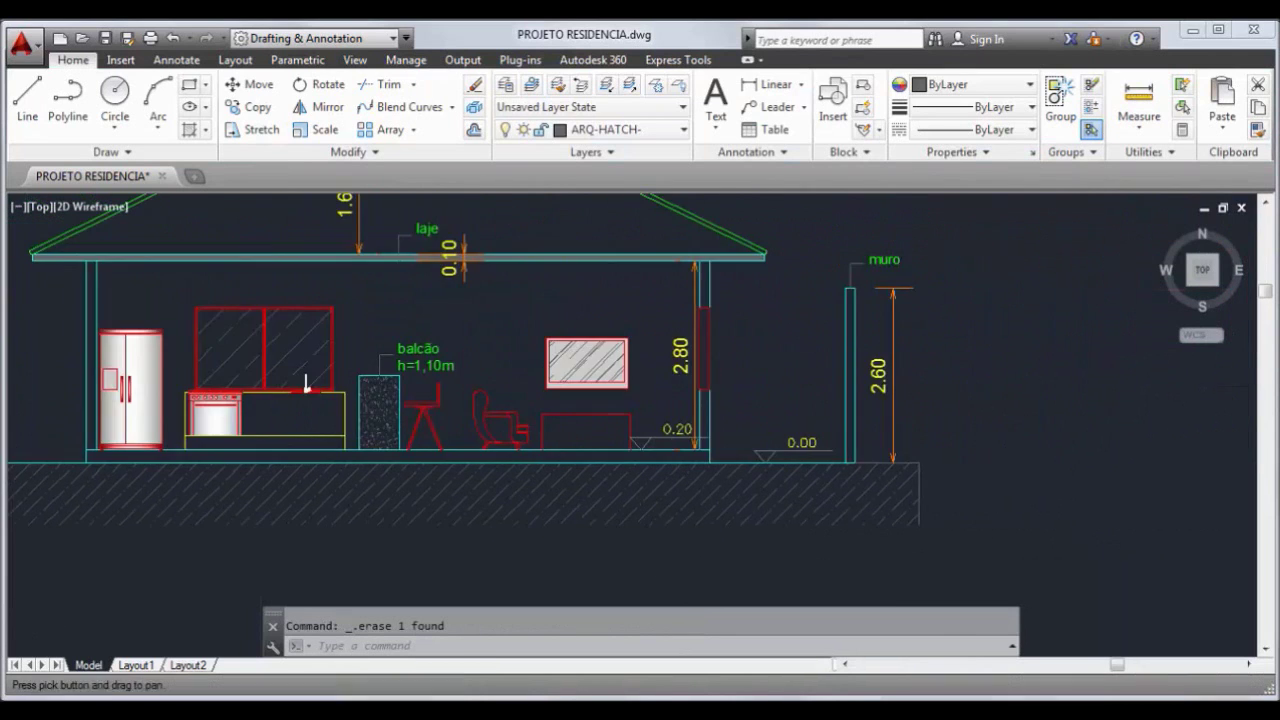
scroll(1003, 504, "up", 4)
left_click(786, 430)
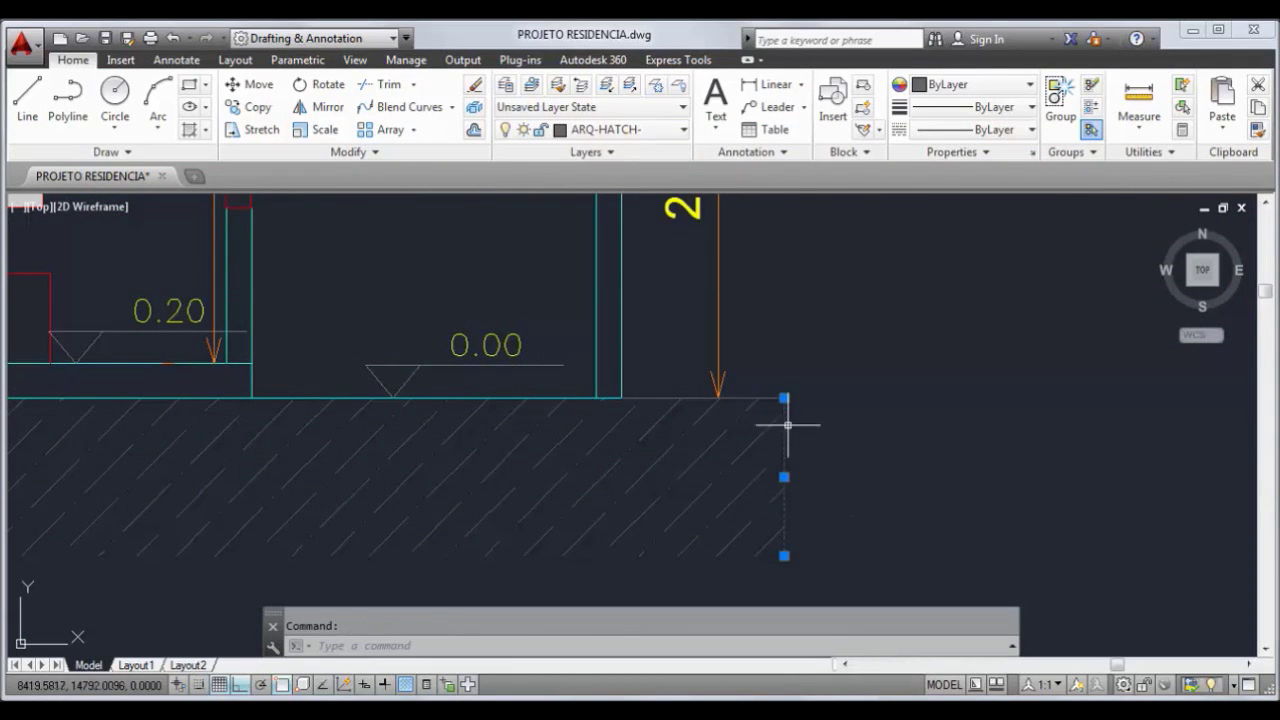
key("Delete")
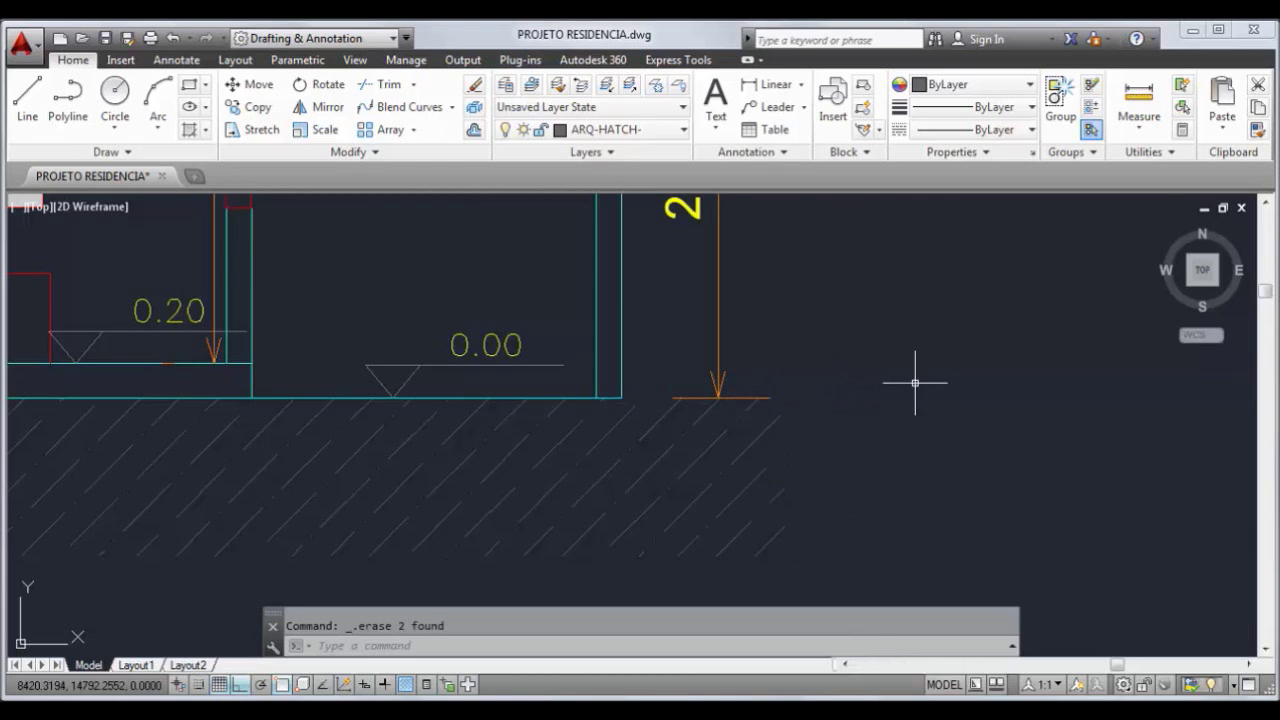
Erase the ground strip's left end line and recentre the section in view
scroll(960, 380, "down", 6)
scroll(502, 469, "up", 2)
scroll(402, 420, "up", 5)
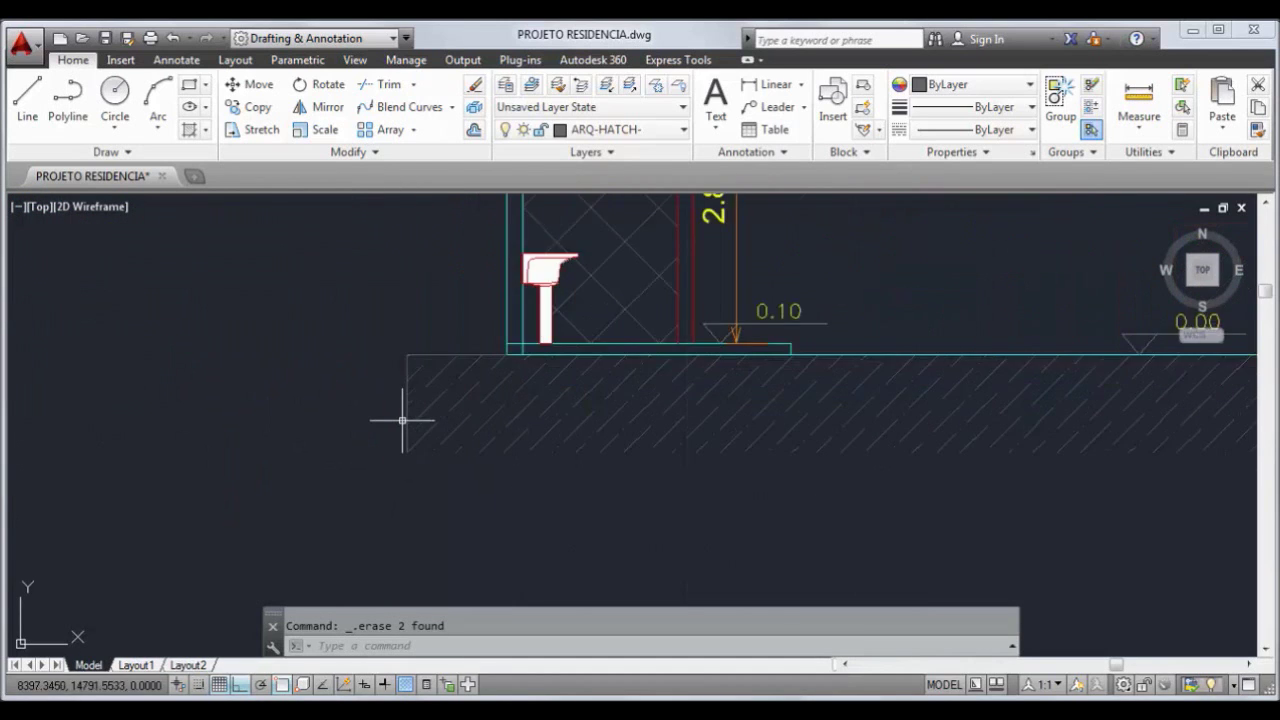
left_click(408, 405)
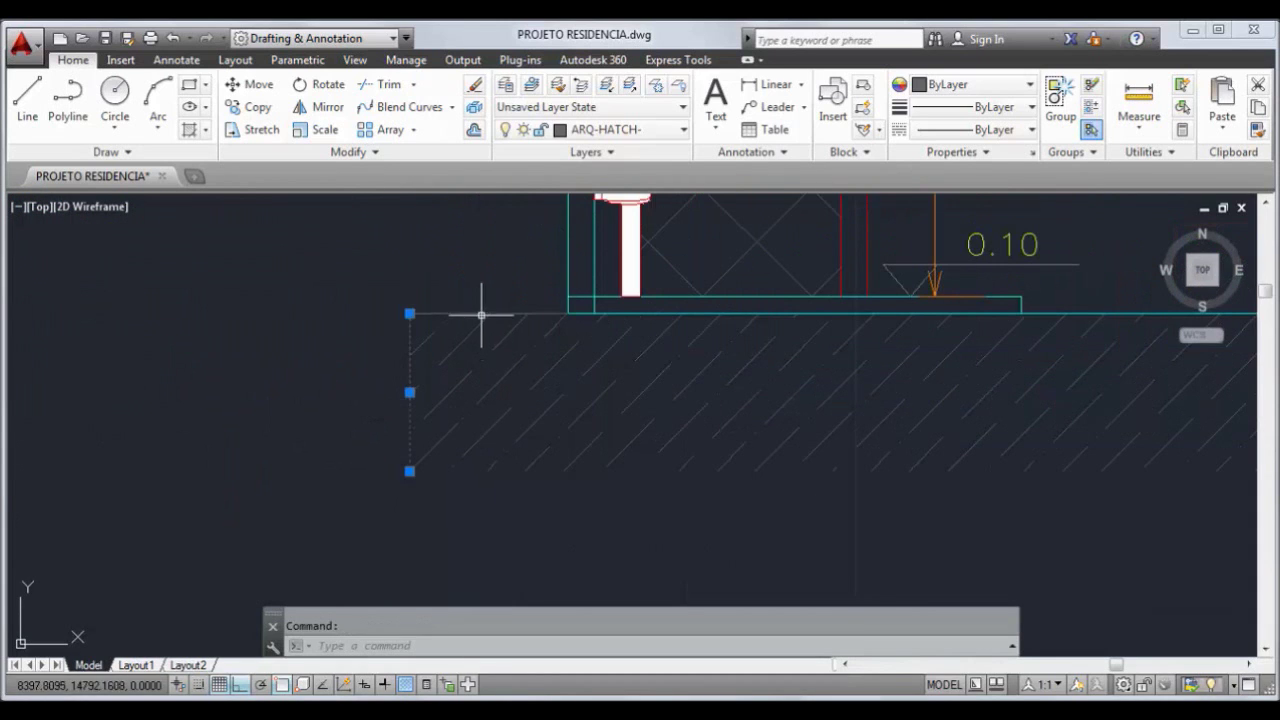
key("Delete")
scroll(560, 505, "down", 5)
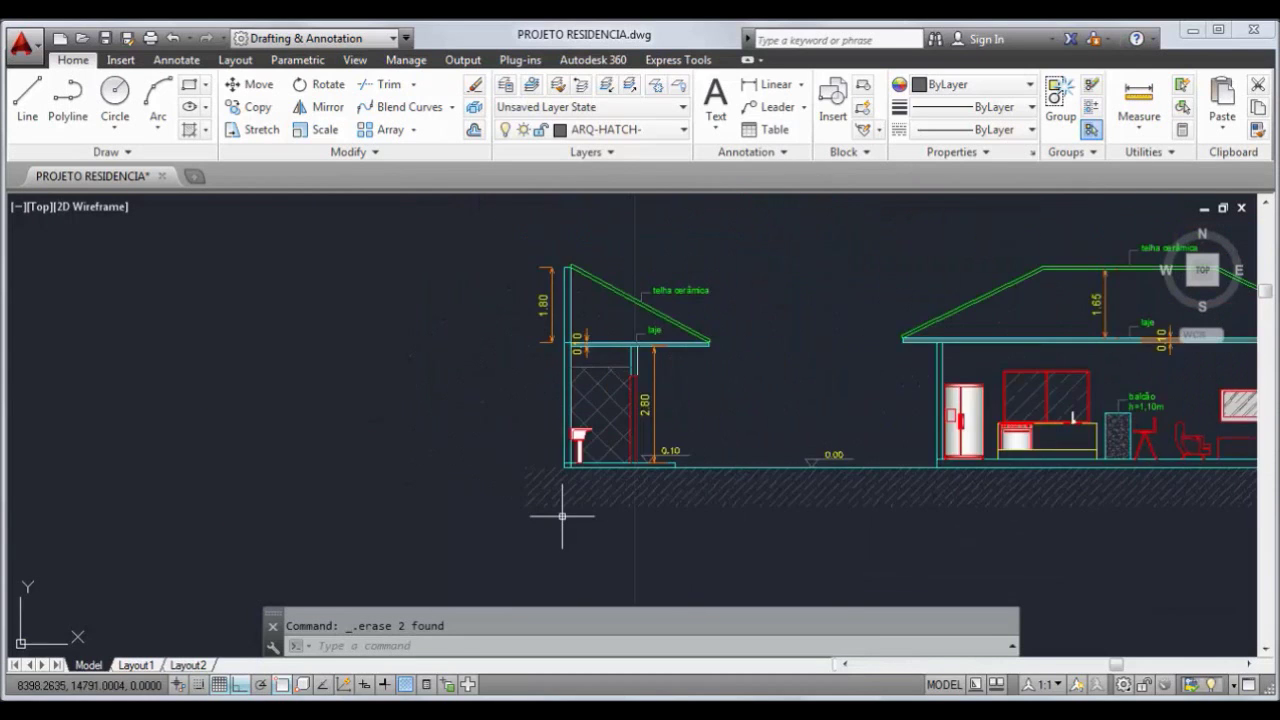
middle_click_drag(1015, 520, 715, 500)
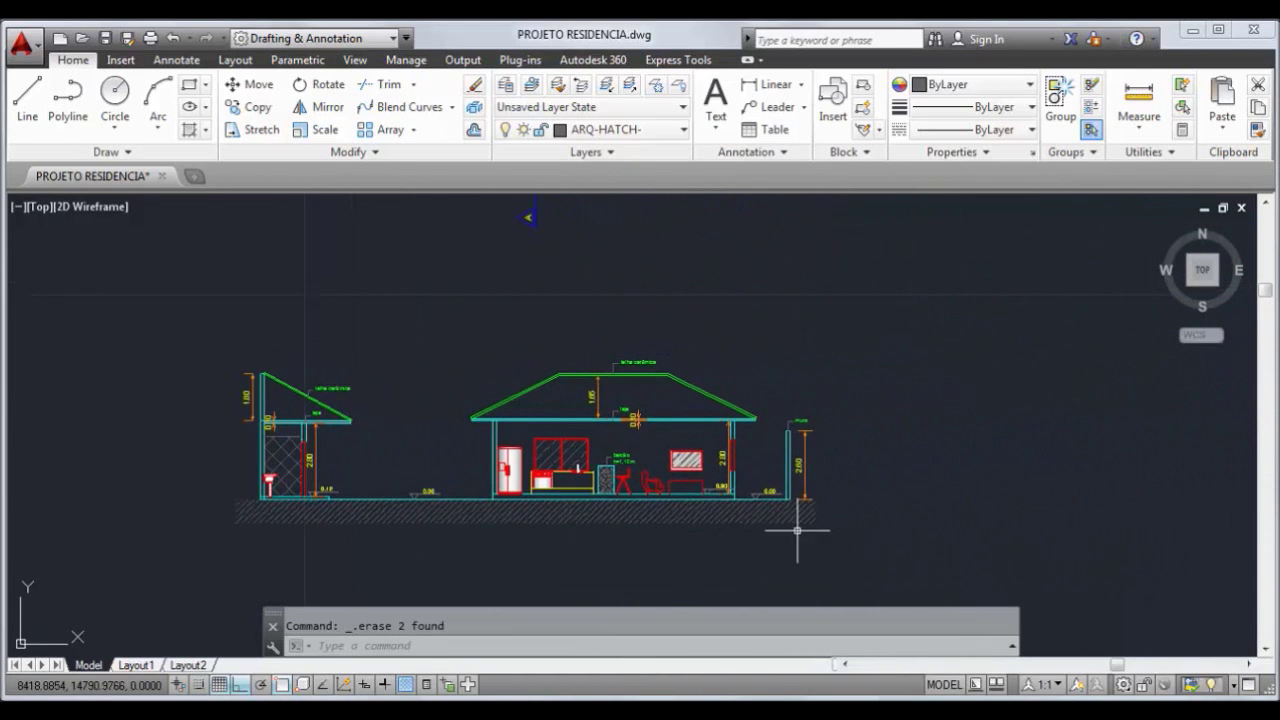
middle_click_drag(977, 500, 1034, 409)
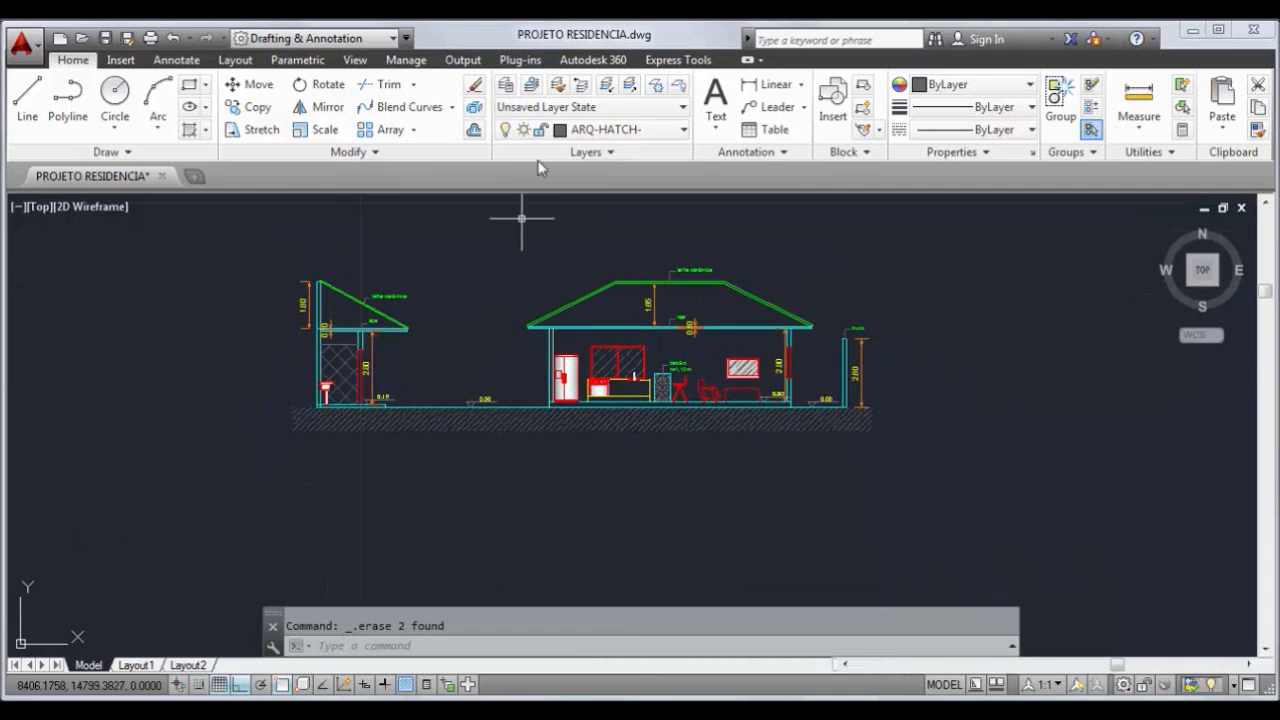
Create a multiline text box below the strip's left end containing 'CORTE - AA'
left_click(716, 100)
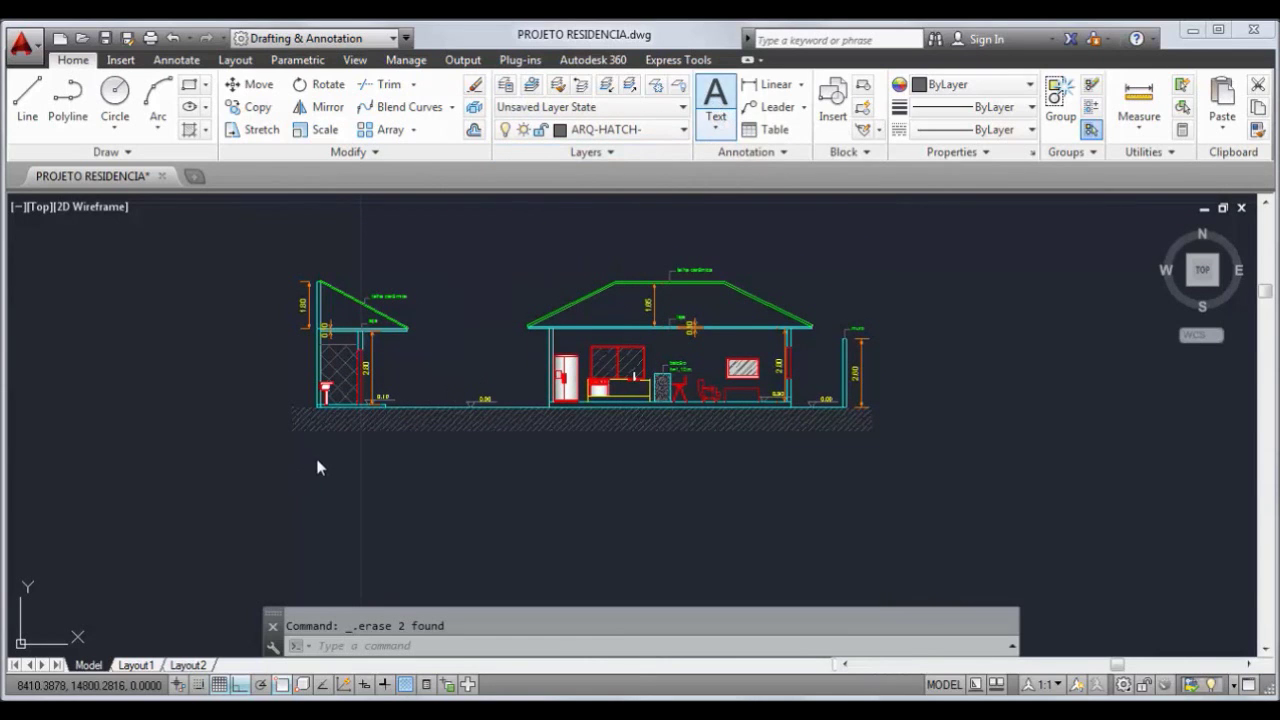
scroll(300, 450, "up", 5)
left_click(274, 397)
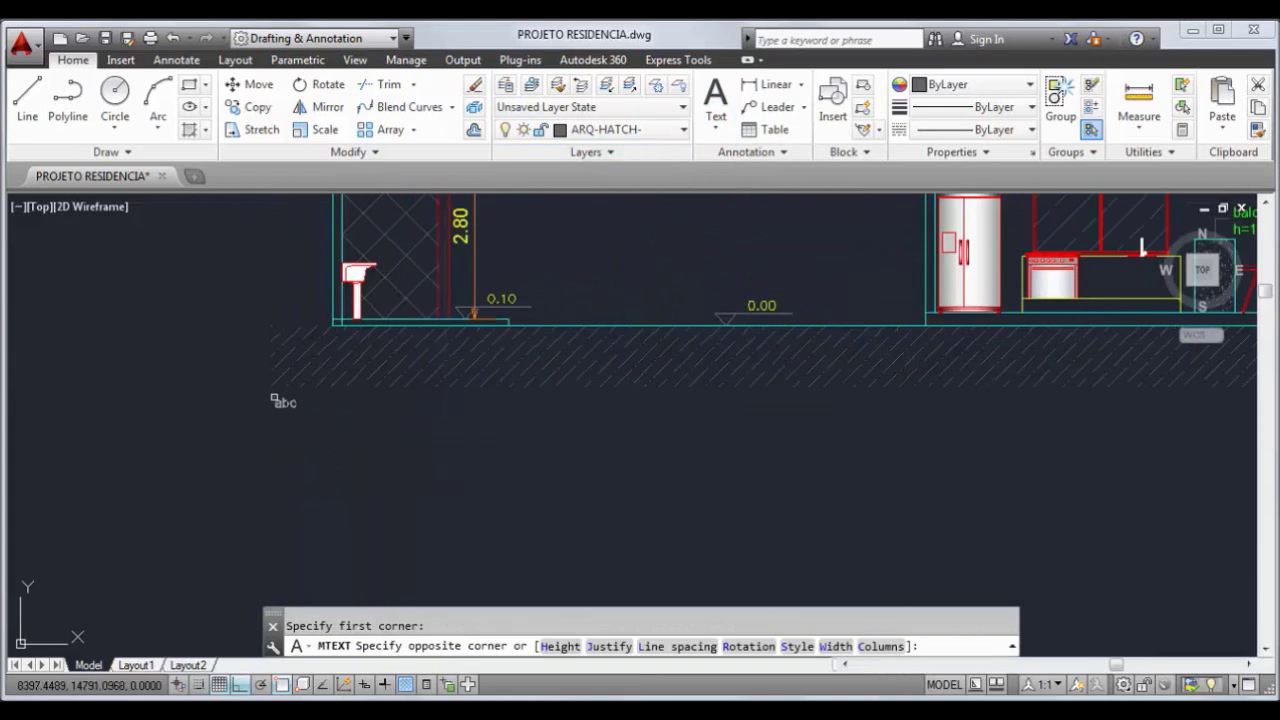
left_click(510, 440)
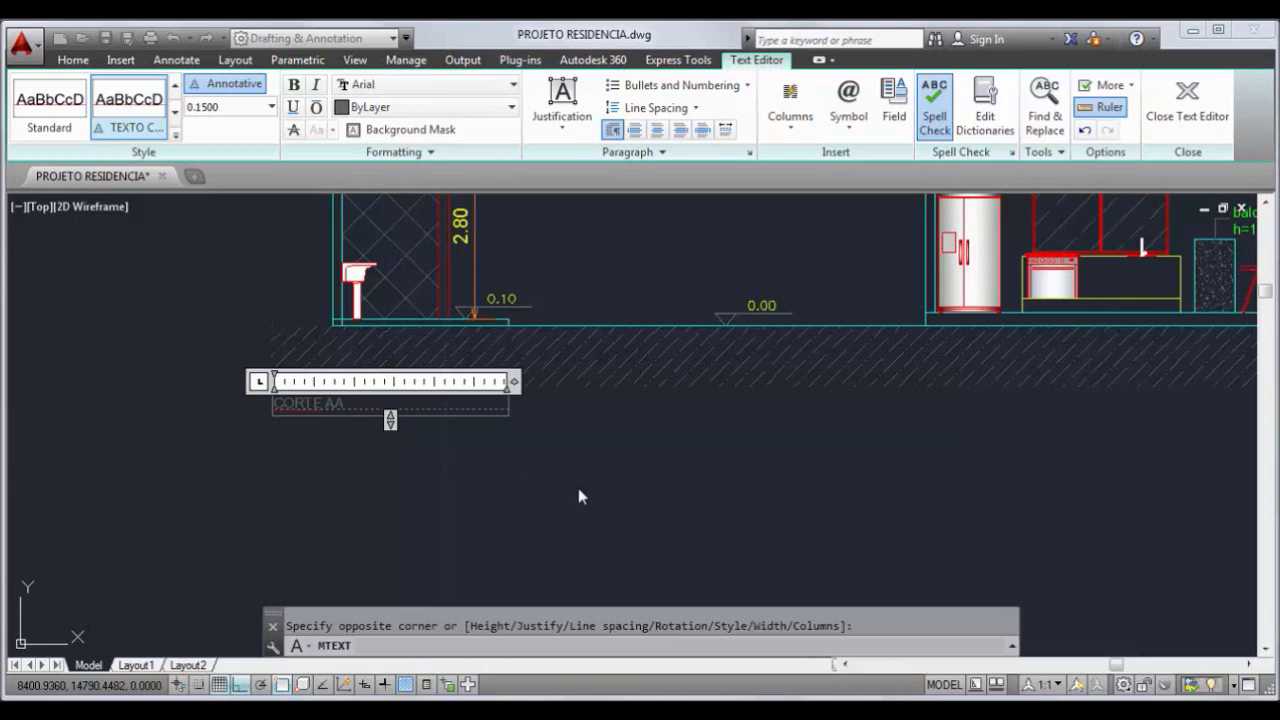
type("A")
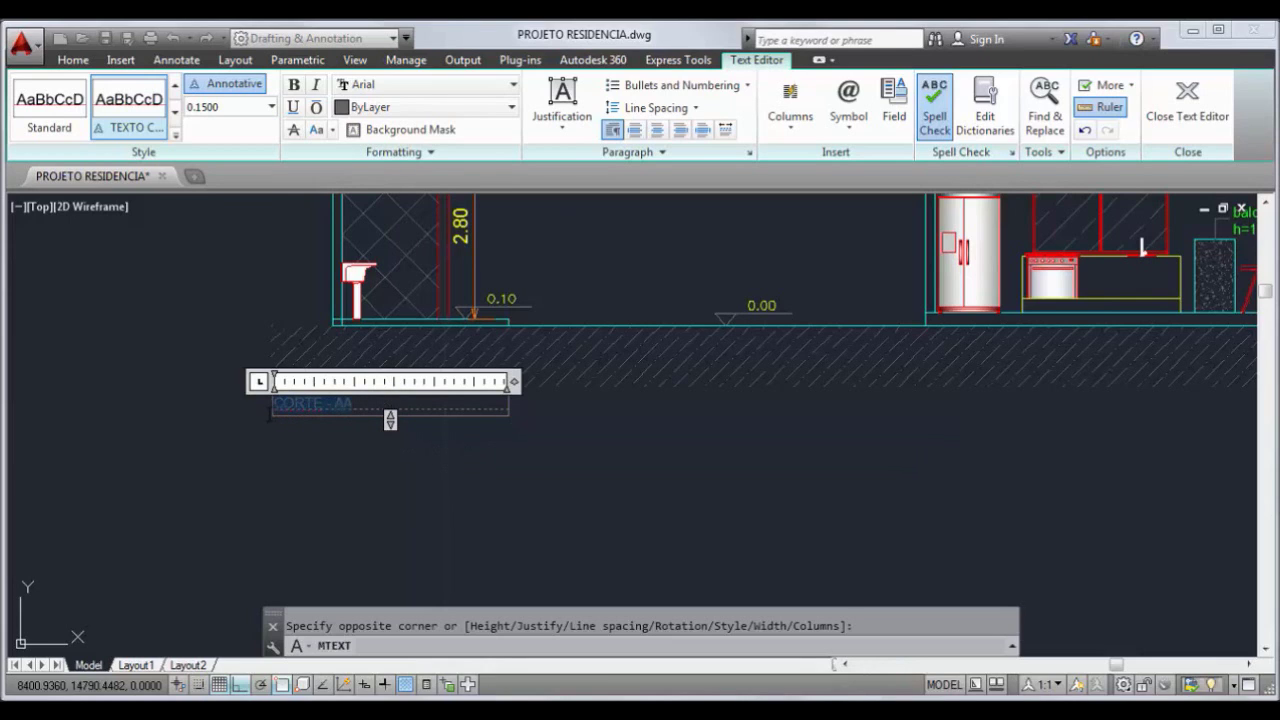
Format the CORTE - AA title as blue, bold, height 0.2
left_click(455, 107)
left_click(384, 272)
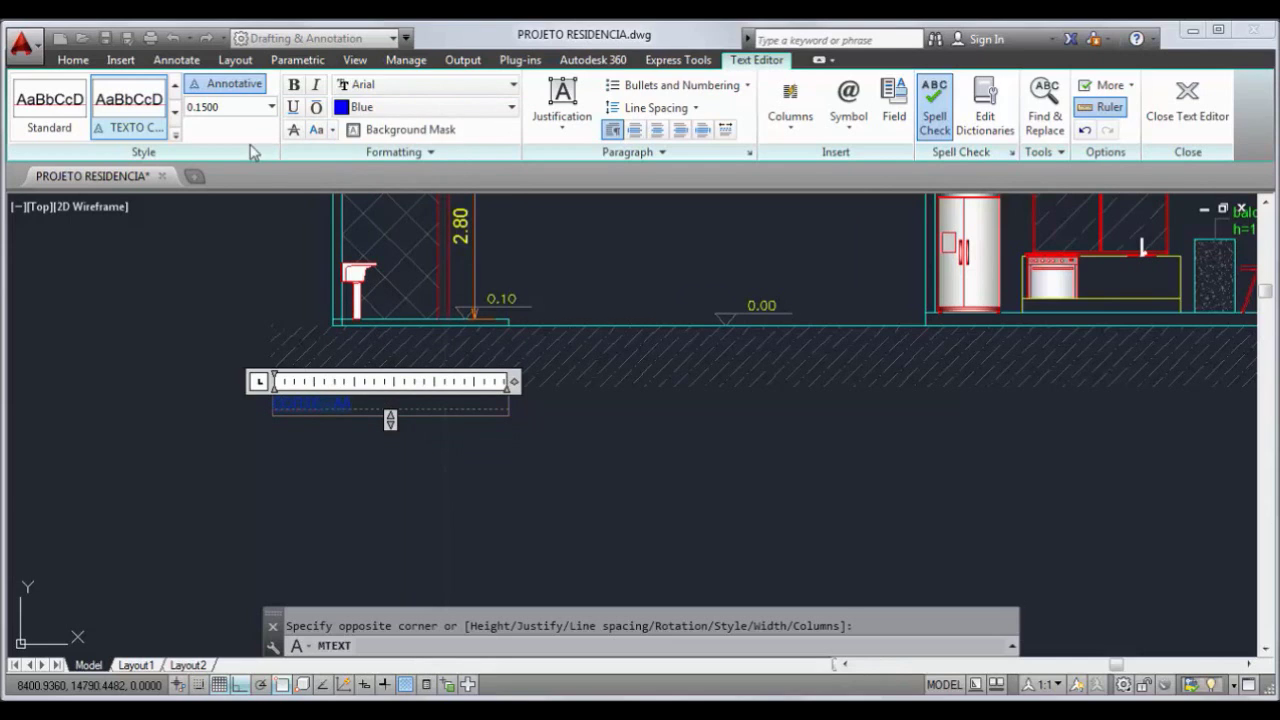
left_click(291, 86)
left_click(245, 110)
type("0.2")
key("Return")
left_click(343, 465)
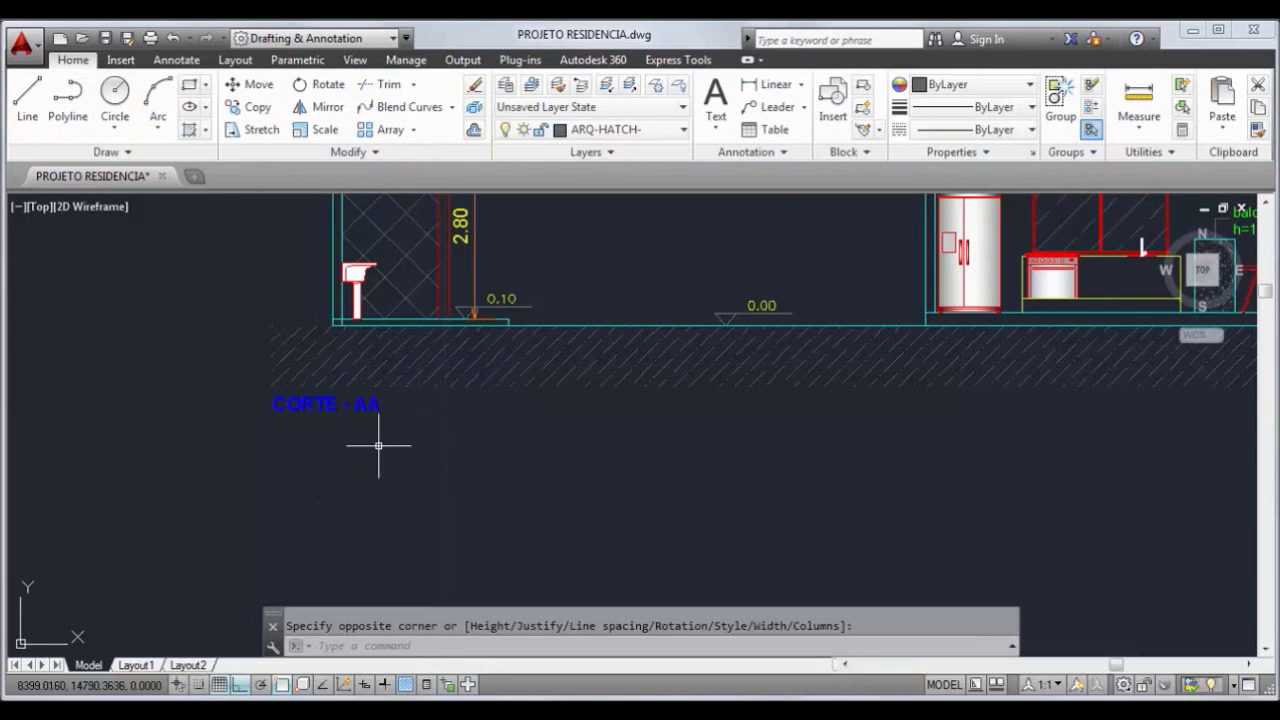
scroll(379, 445, "down", 3)
scroll(655, 466, "up", 1)
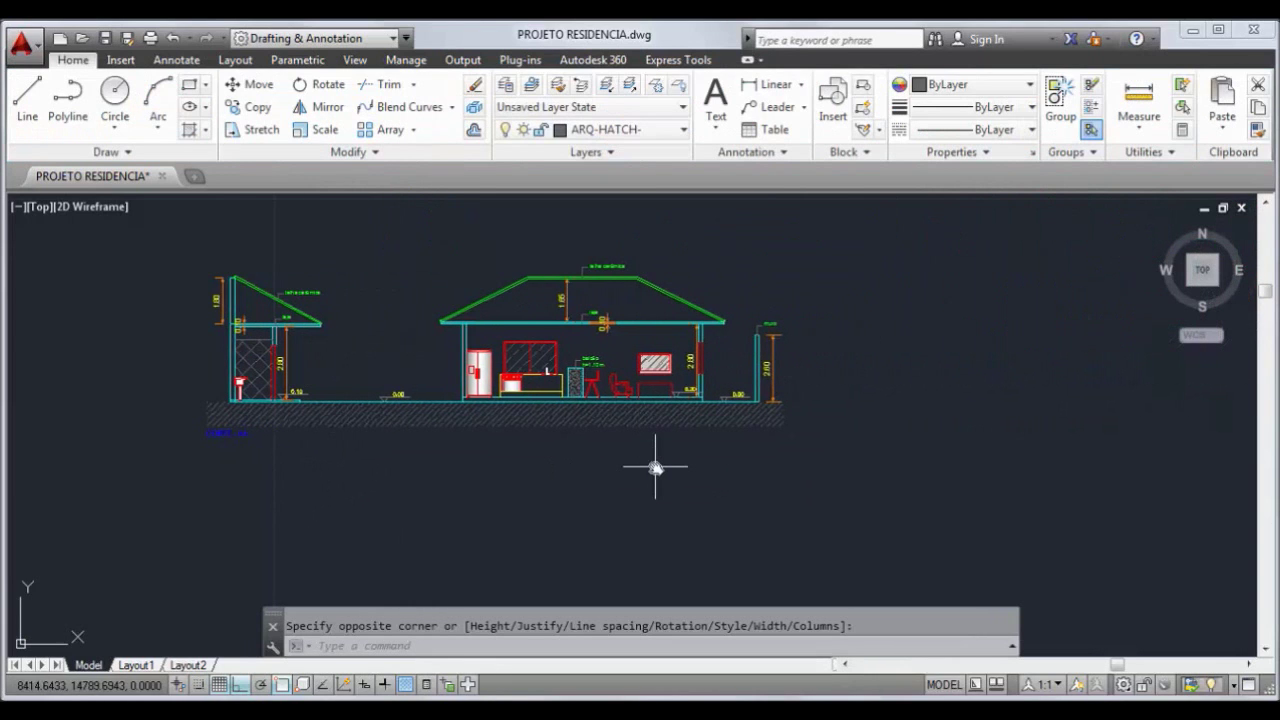